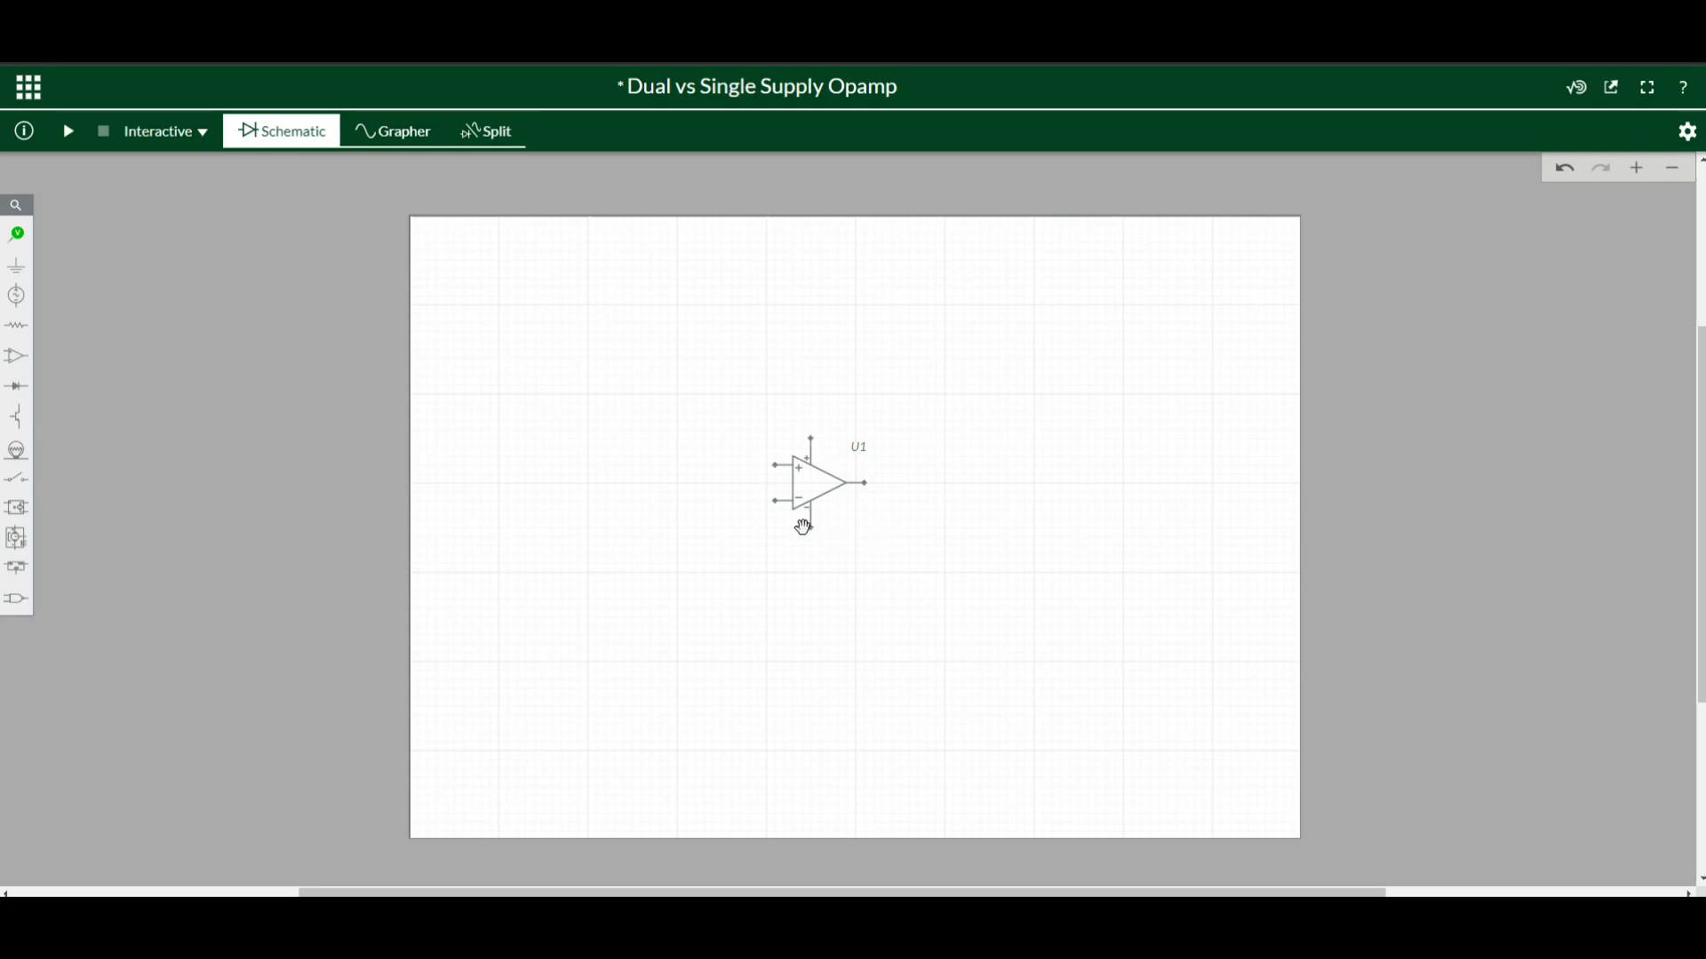
- Bring up the Sources component list, with DC voltage highlighted, for the supplies
{"action": "left_click", "coordinate": [13, 297]}
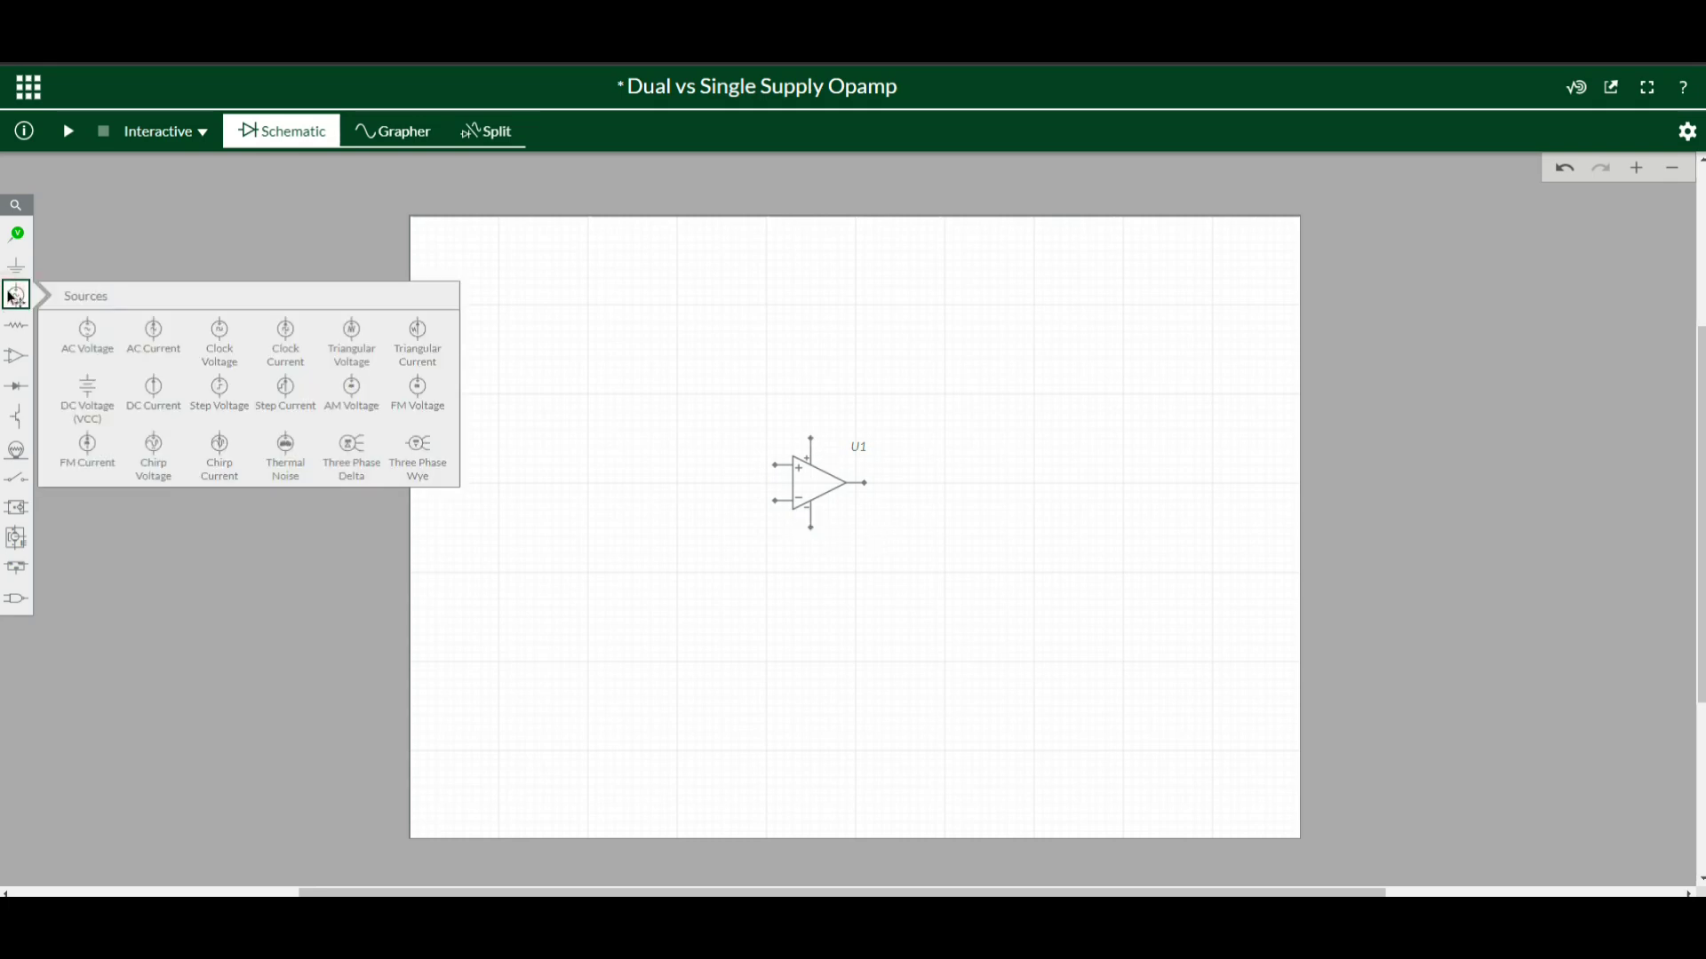
- Place DC source V1 left of the op amp and V2 below it
{"action": "left_click", "coordinate": [70, 374]}
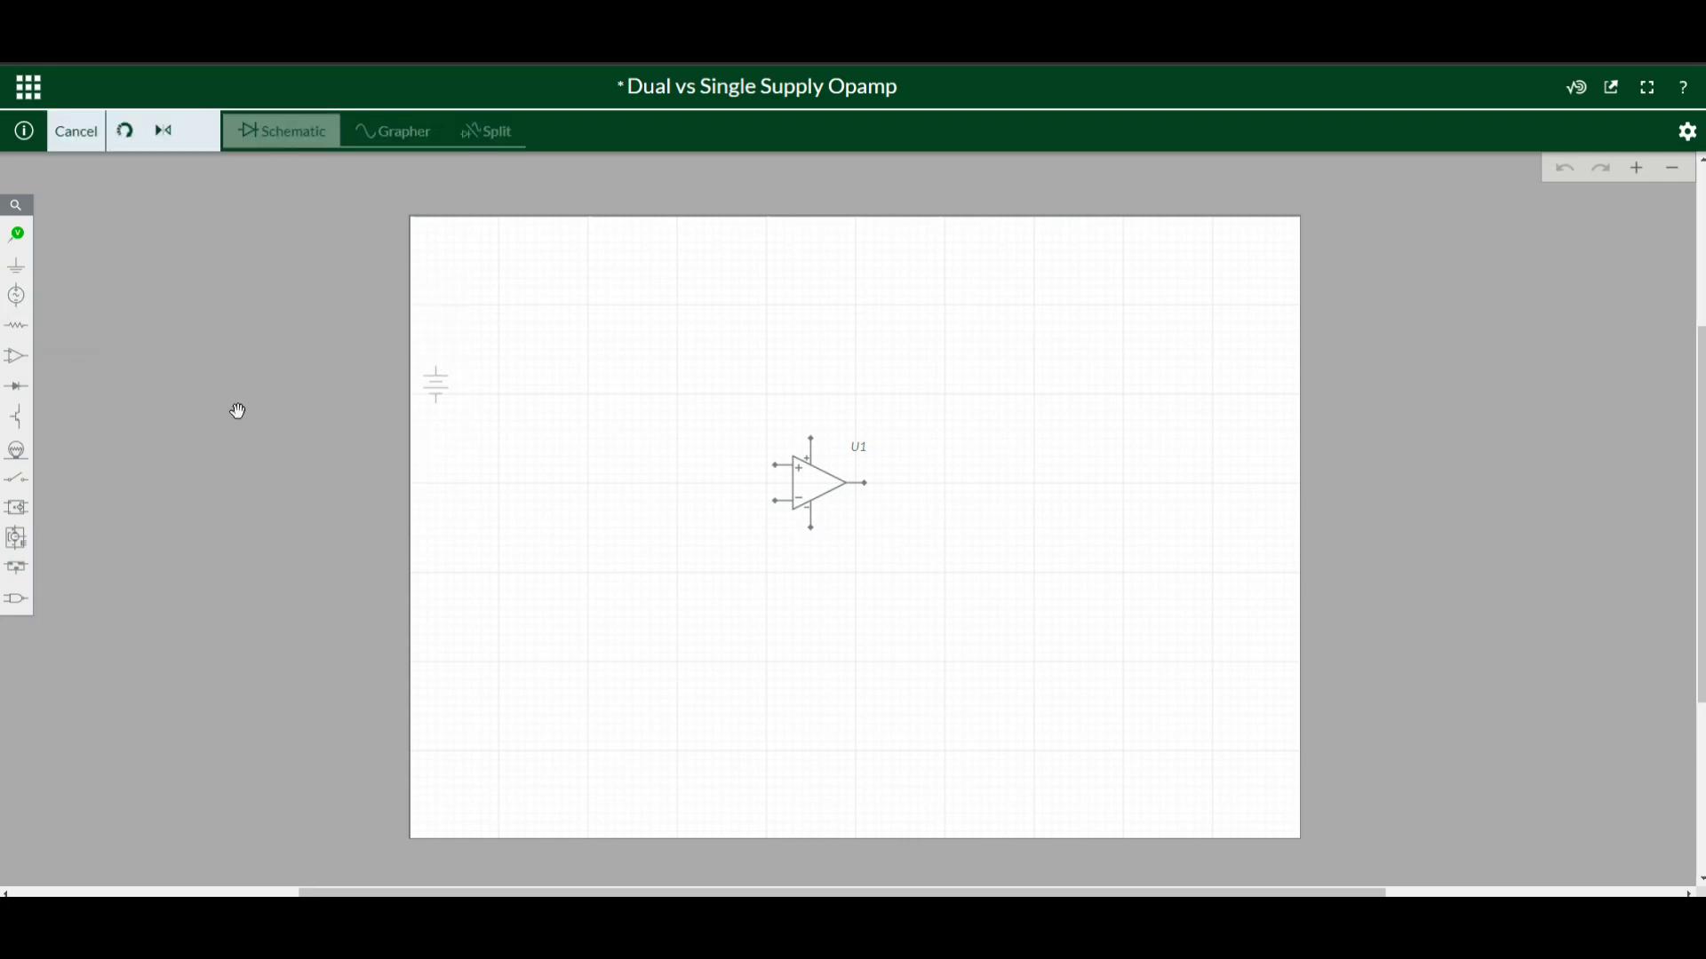
{"action": "left_click", "coordinate": [497, 462]}
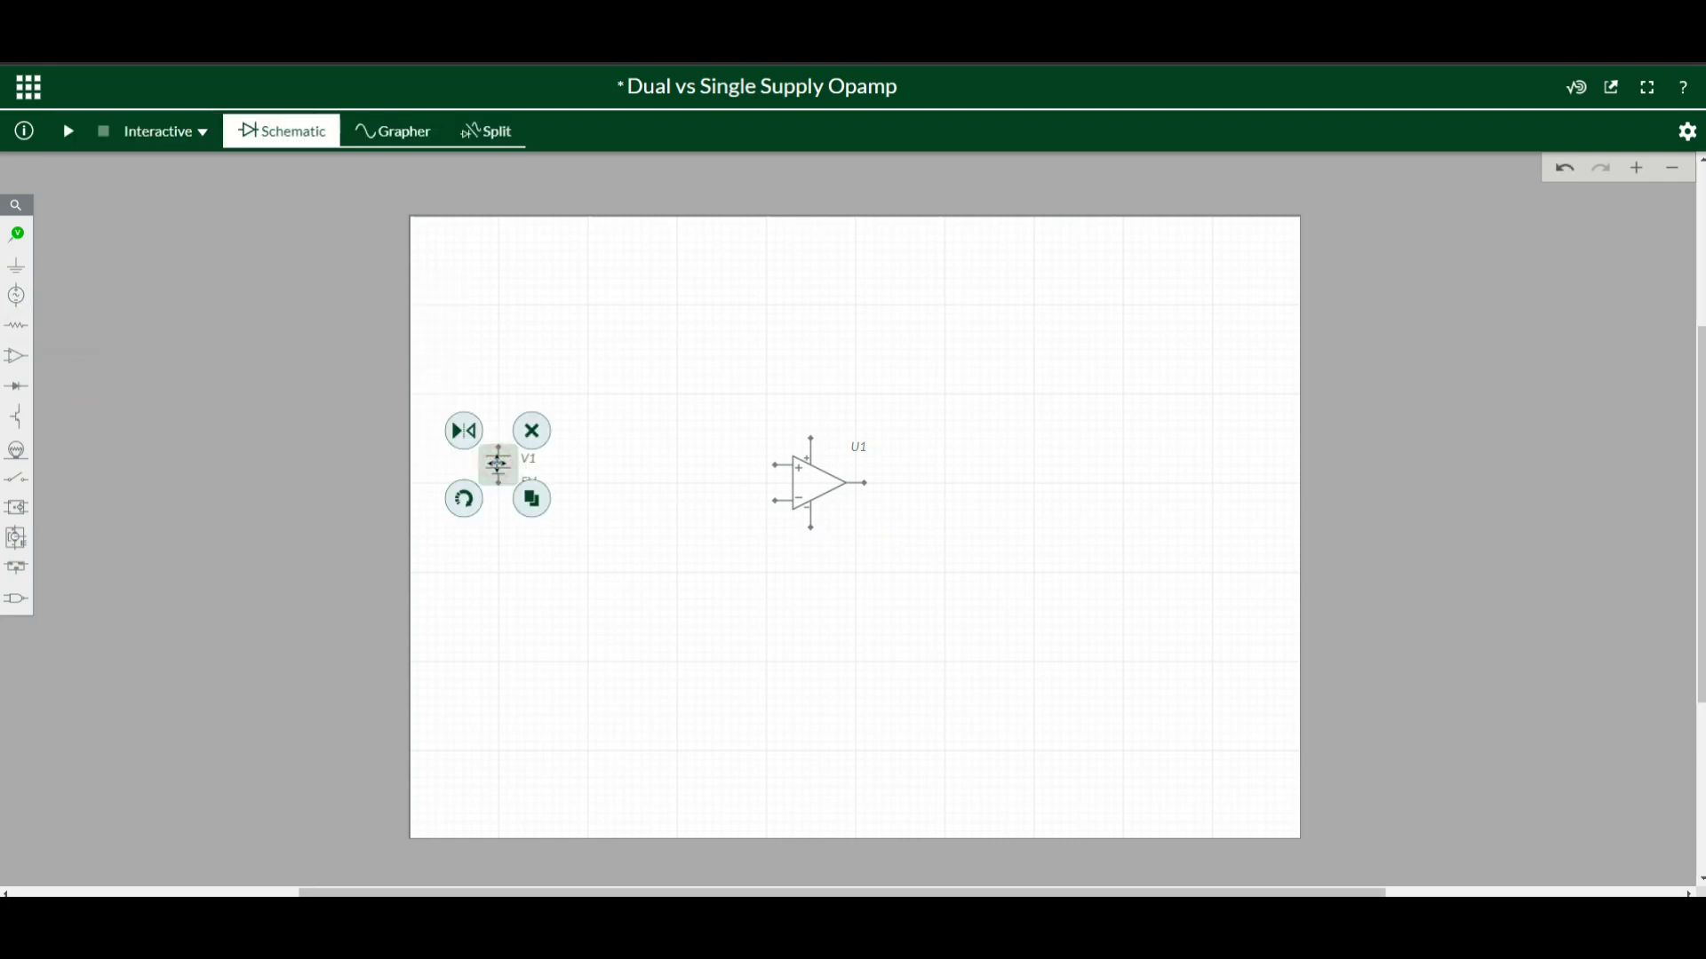
{"action": "left_click", "coordinate": [531, 498]}
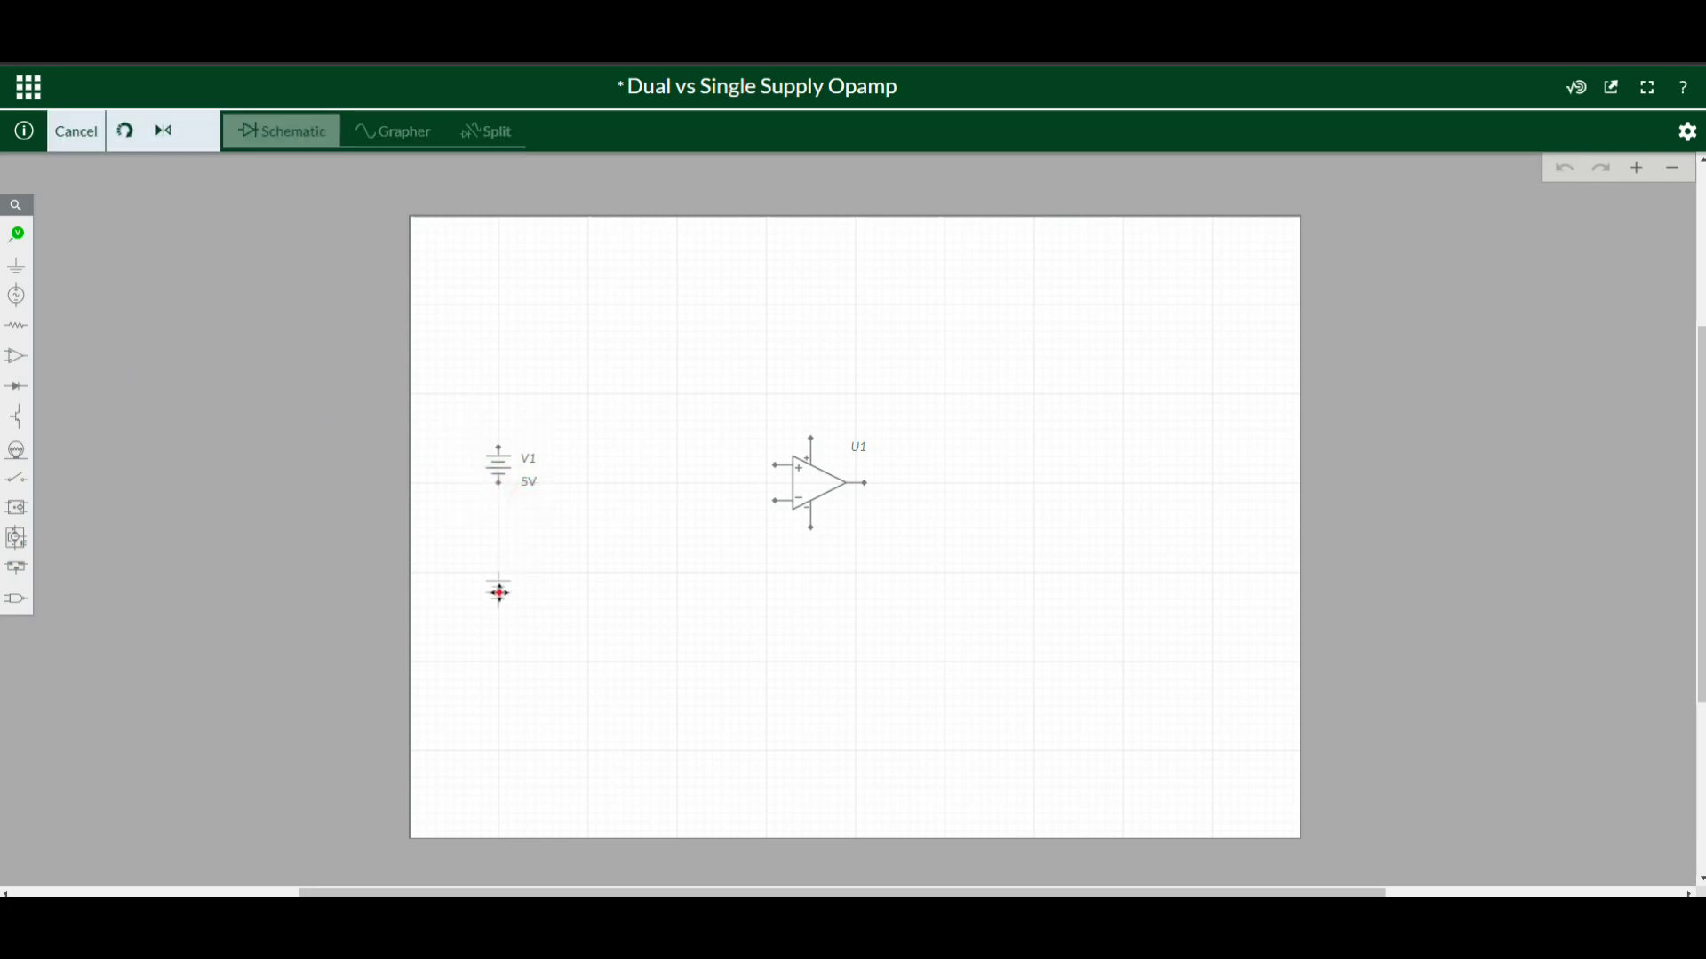
{"action": "left_click", "coordinate": [497, 596]}
{"action": "left_click", "coordinate": [654, 647]}
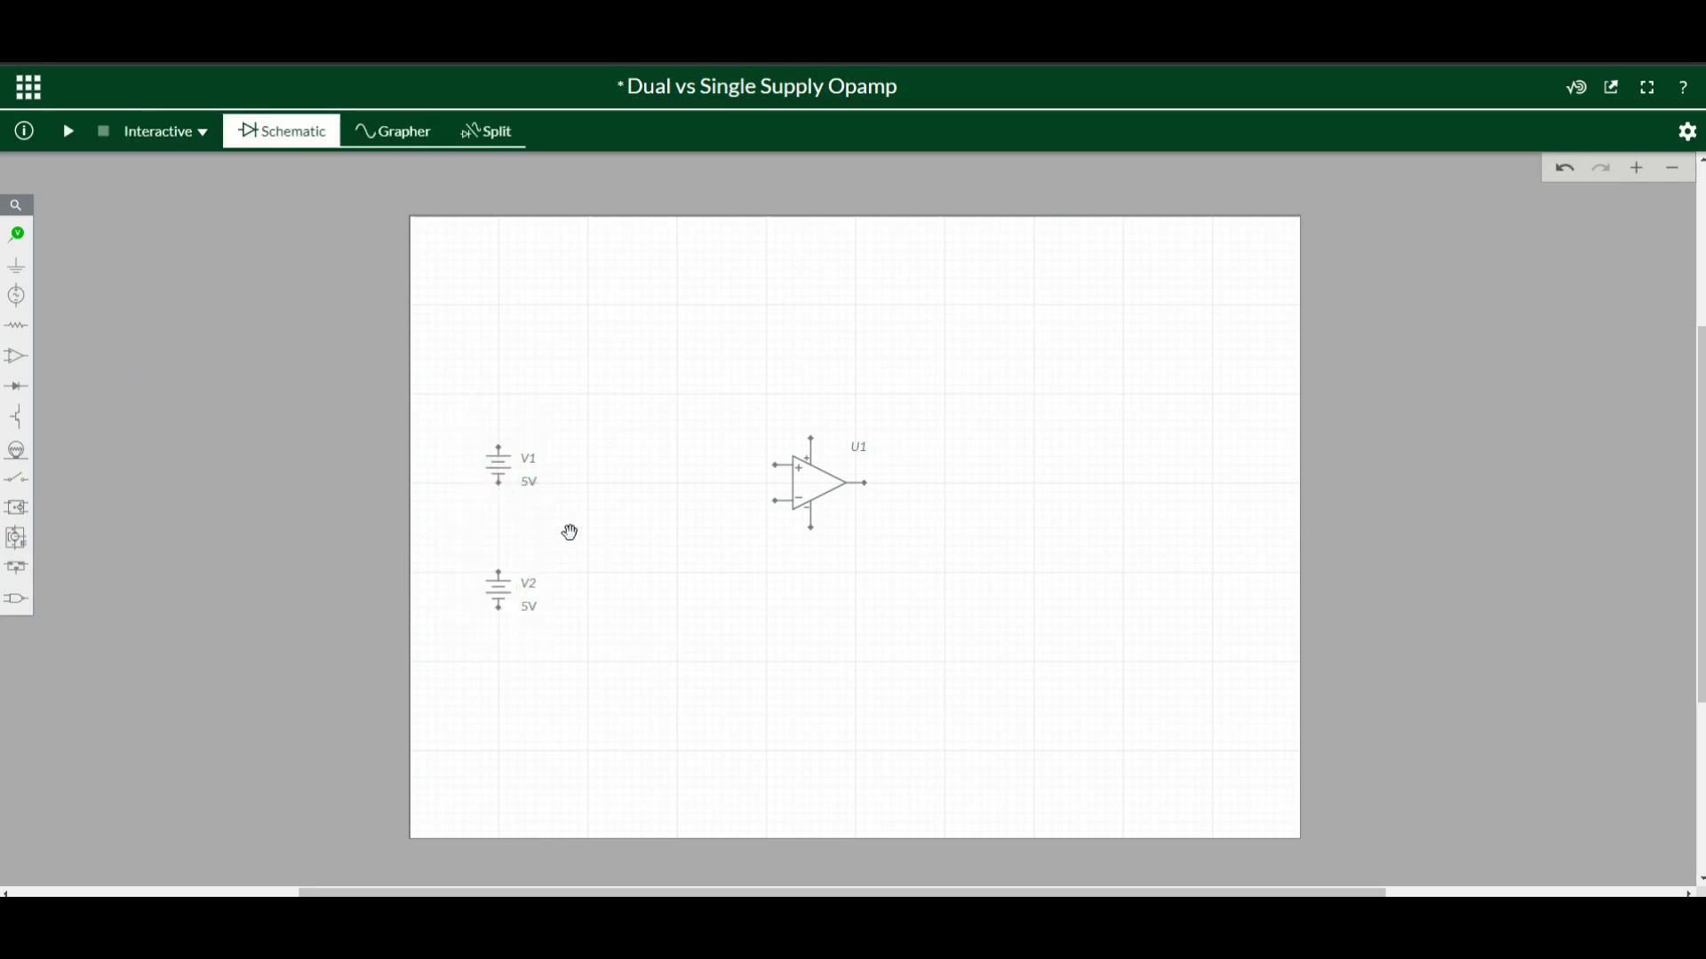
- Set V1 to 15 V and V2 to -15 V
{"action": "left_click", "coordinate": [528, 487]}
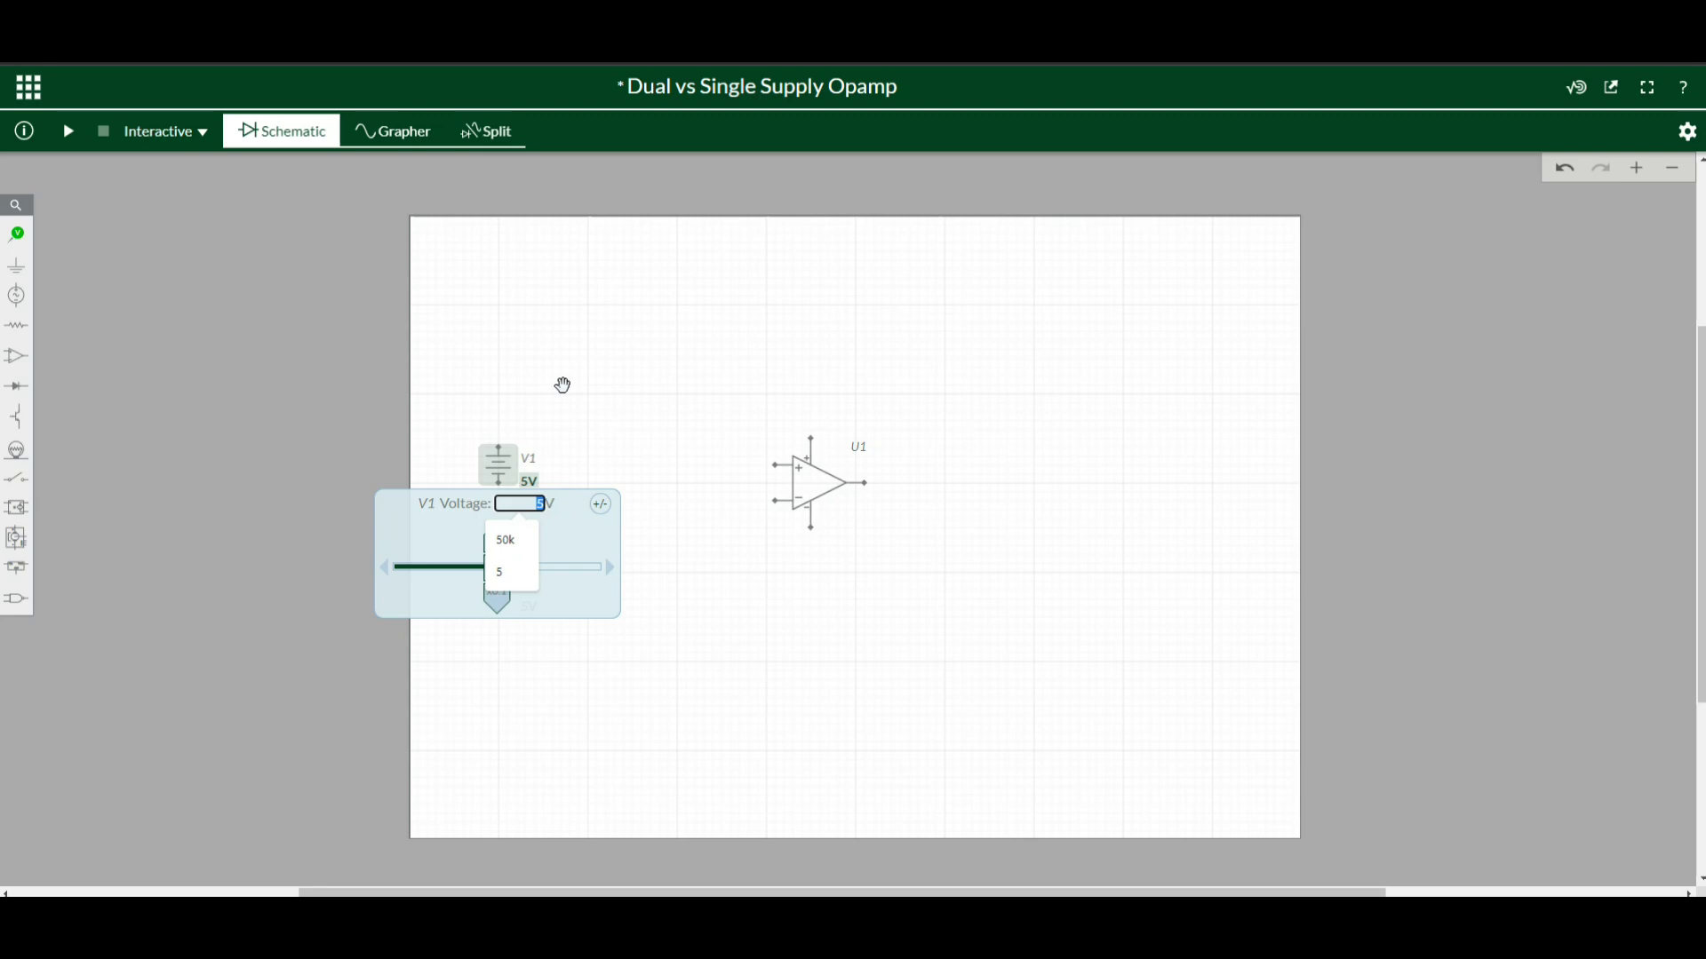
{"action": "type", "text": "15"}
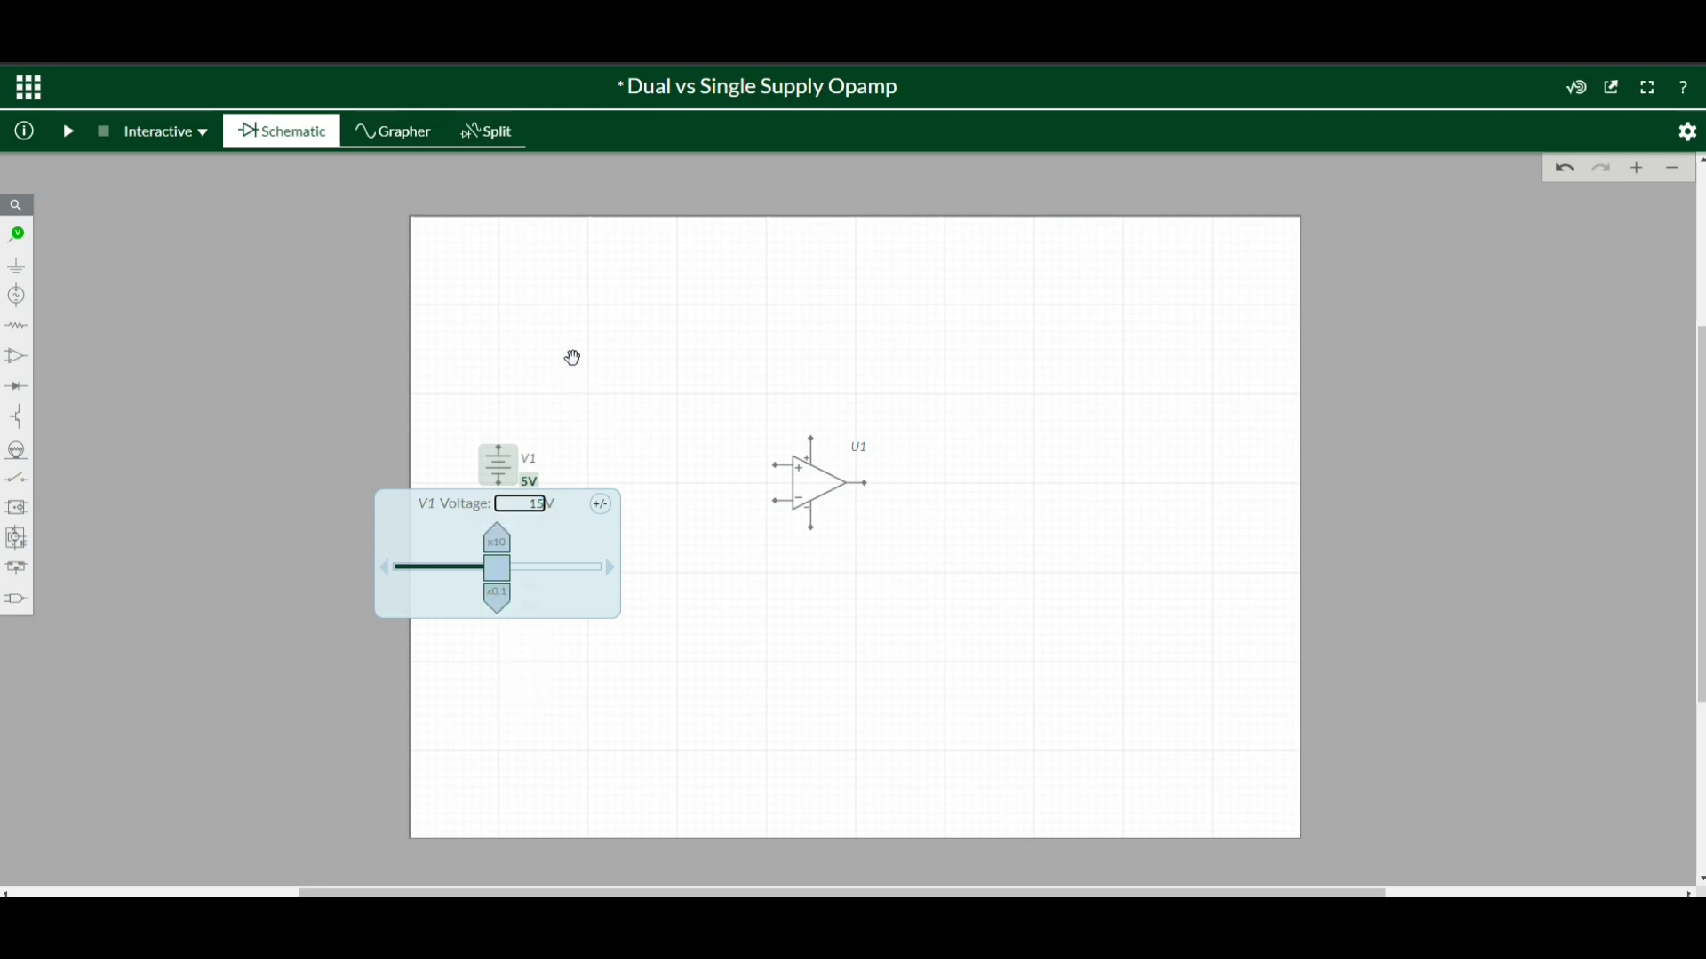
{"action": "left_click", "coordinate": [571, 358]}
{"action": "left_click", "coordinate": [530, 607]}
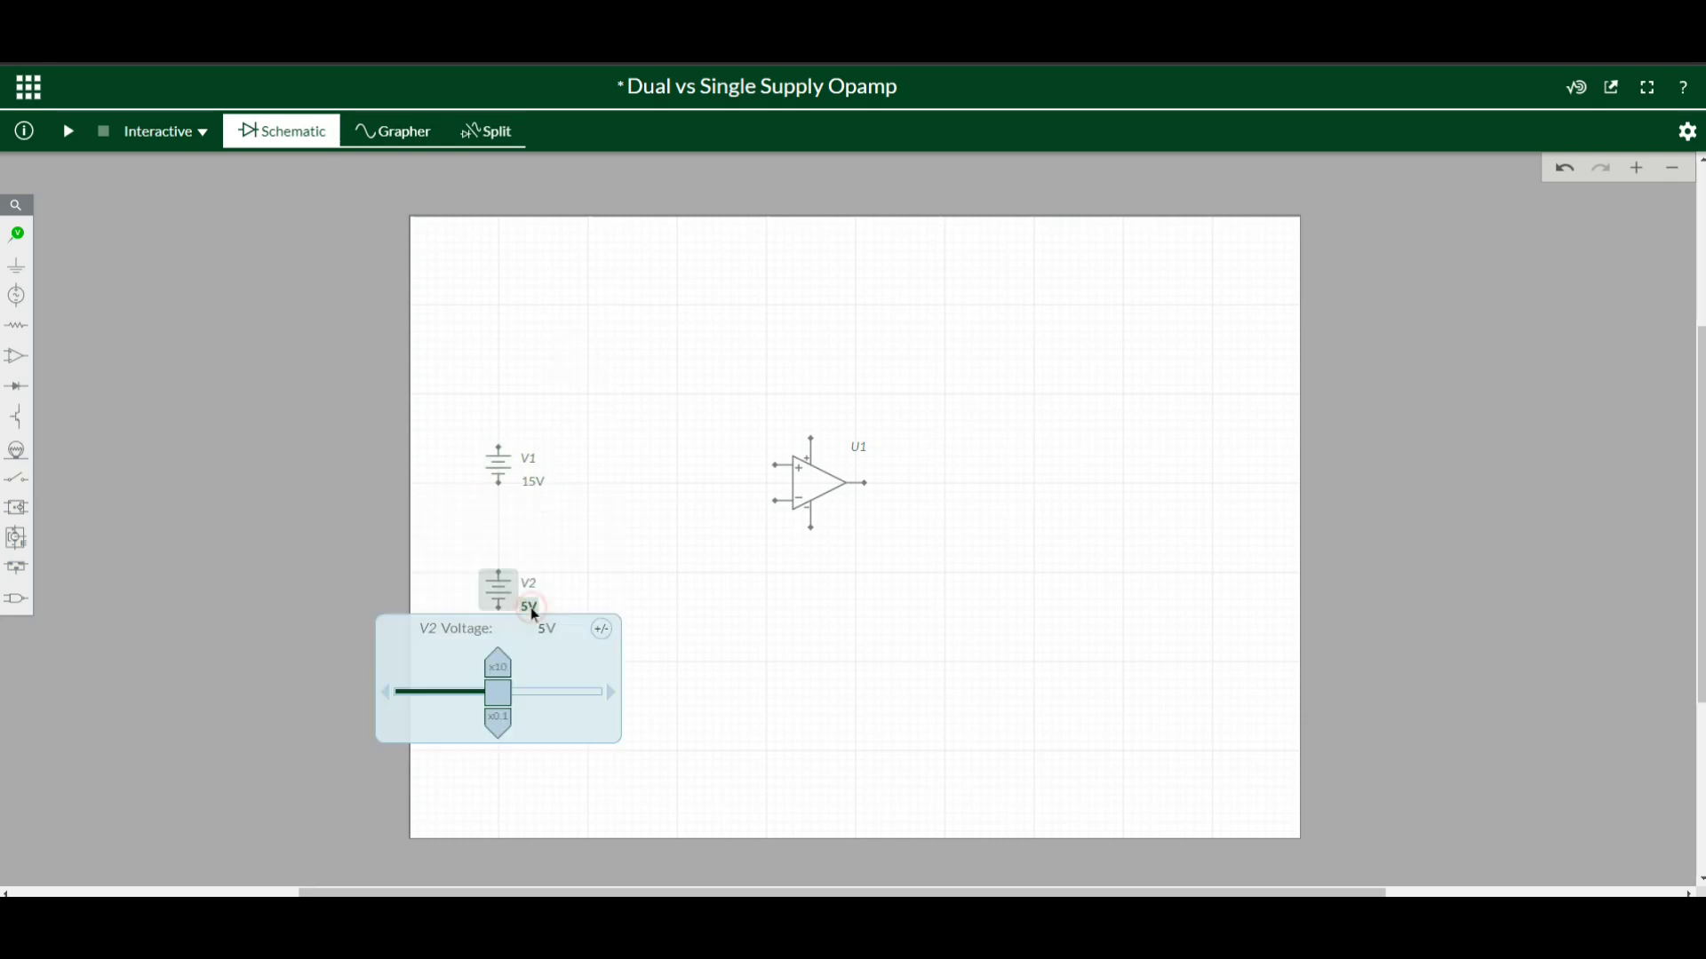
{"action": "left_click", "coordinate": [535, 628]}
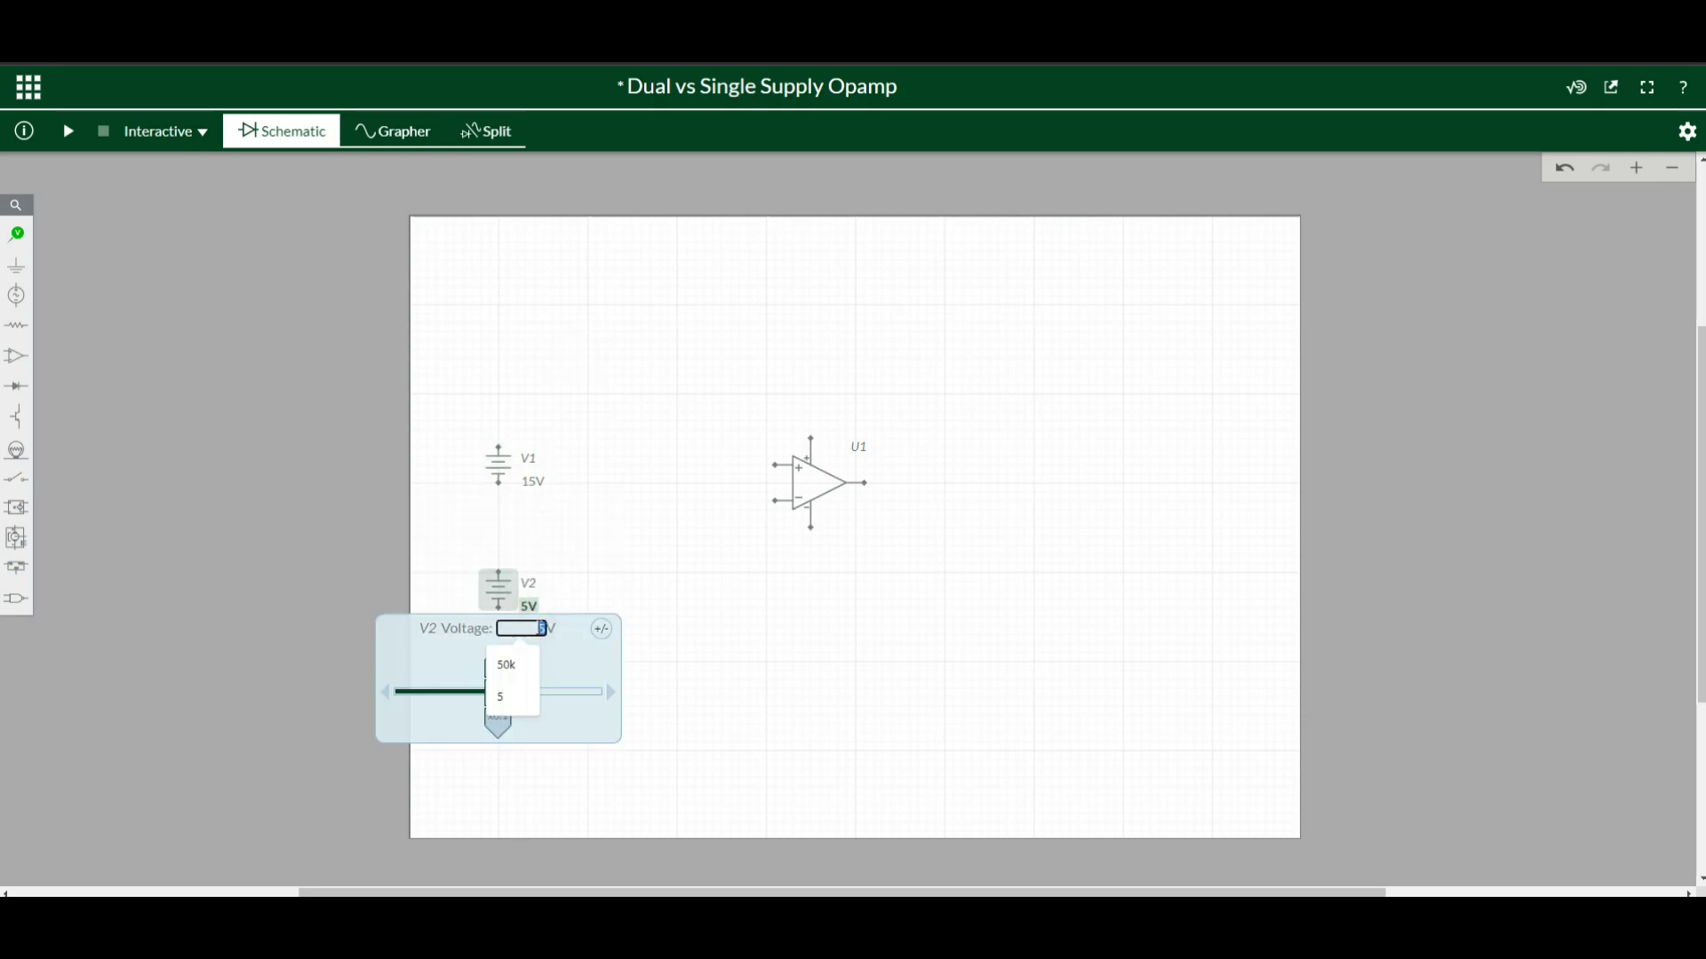
{"action": "type", "text": "-15"}
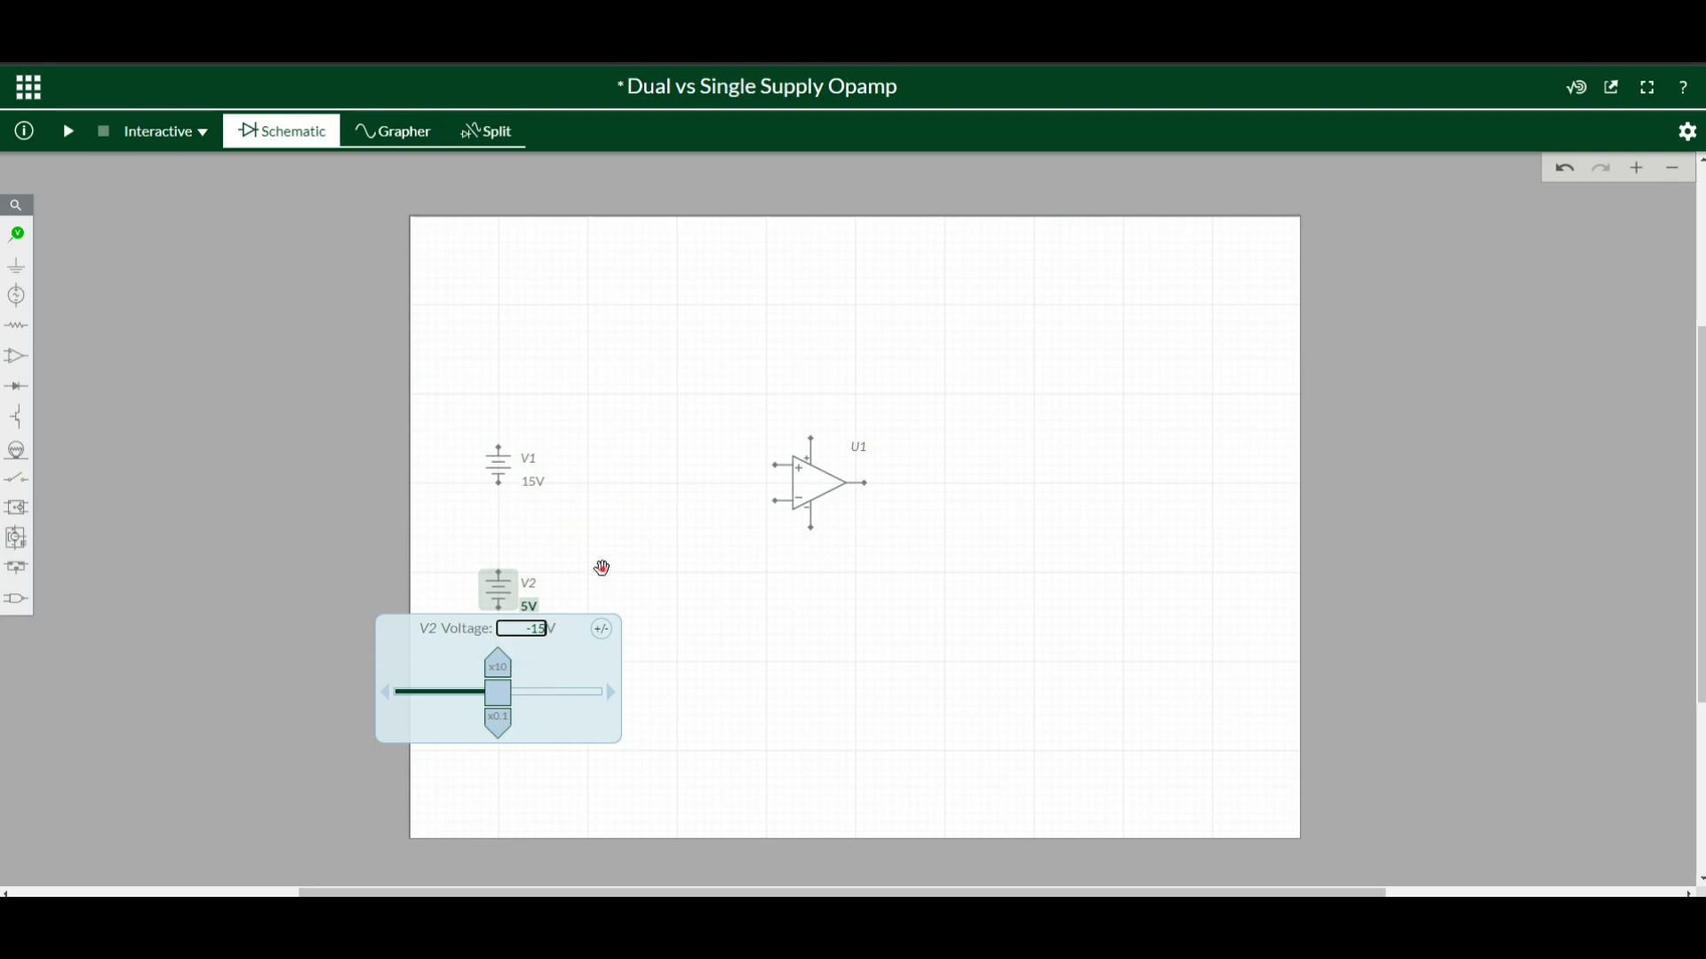
{"action": "left_click", "coordinate": [600, 568]}
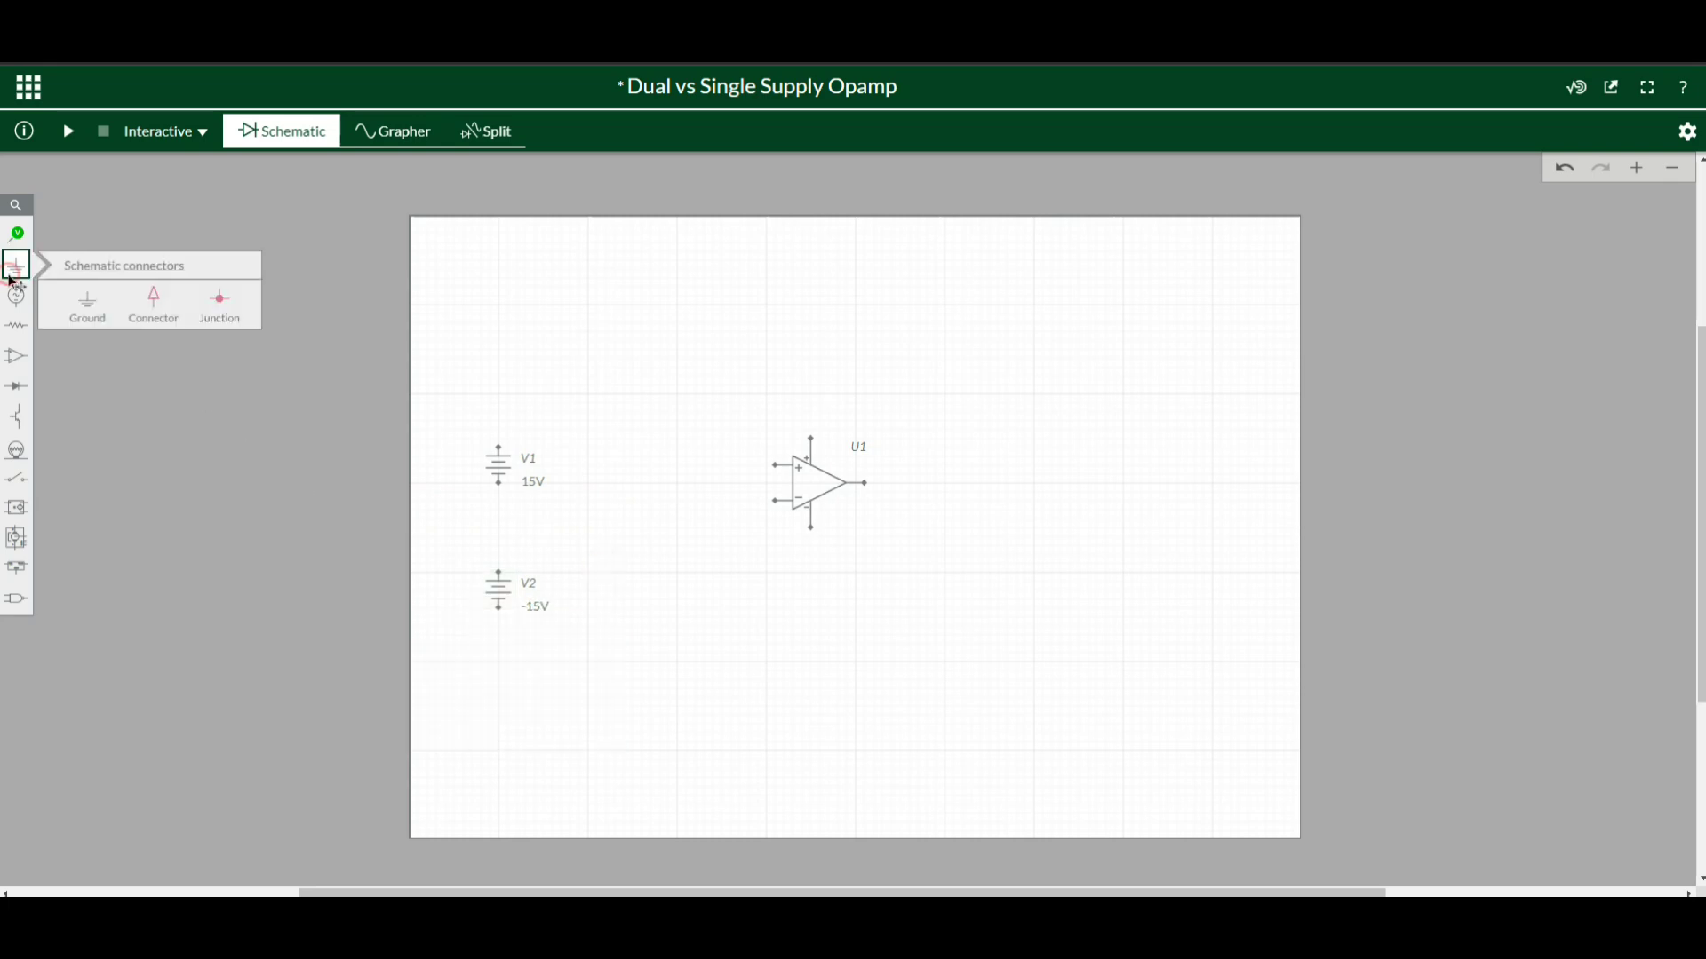
- Place two ground symbols, one below V1 and one below V2
{"action": "left_click", "coordinate": [87, 304]}
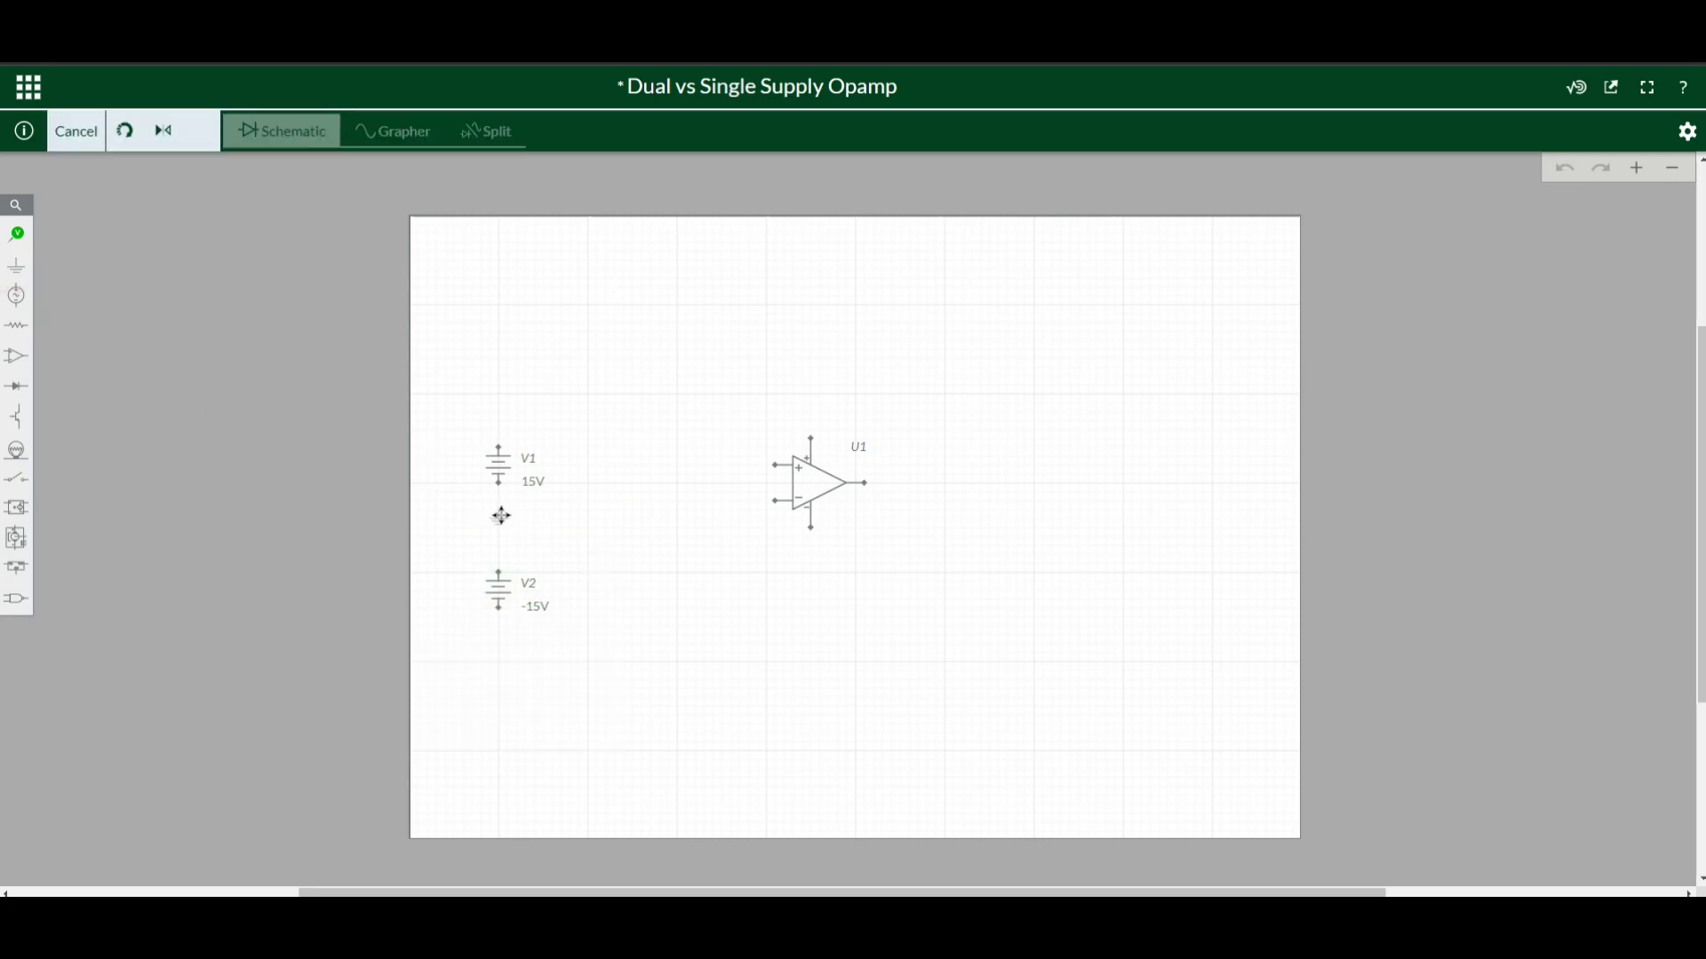
{"action": "left_click", "coordinate": [498, 513]}
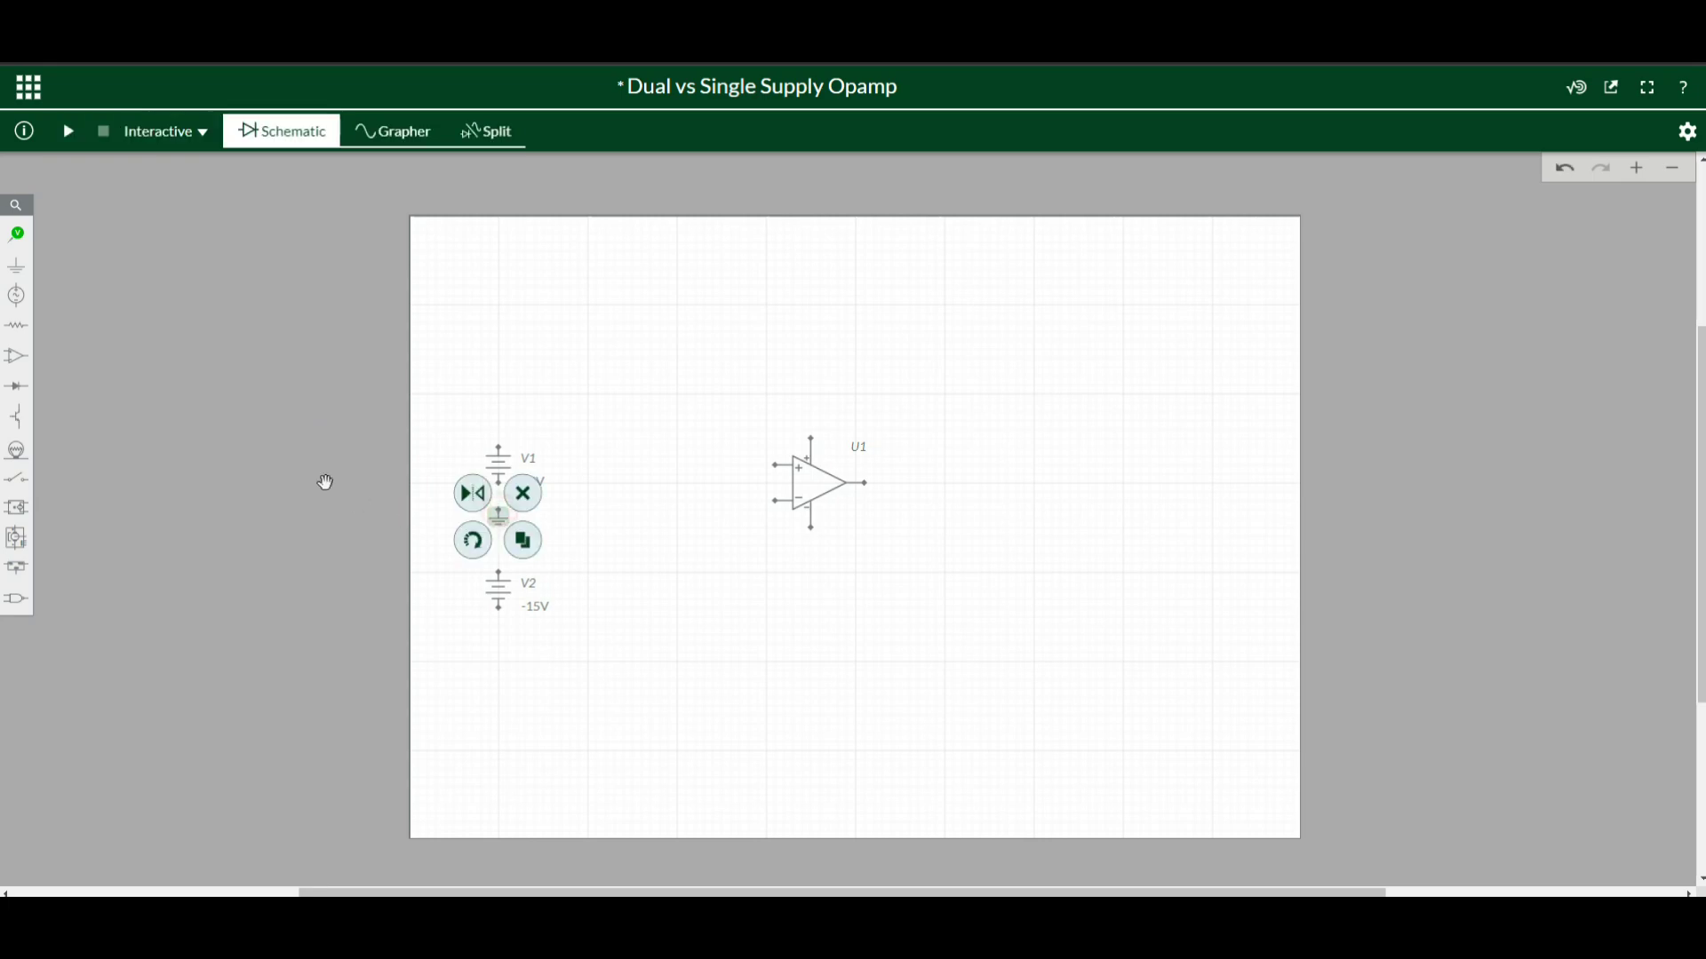
{"action": "left_click", "coordinate": [87, 306]}
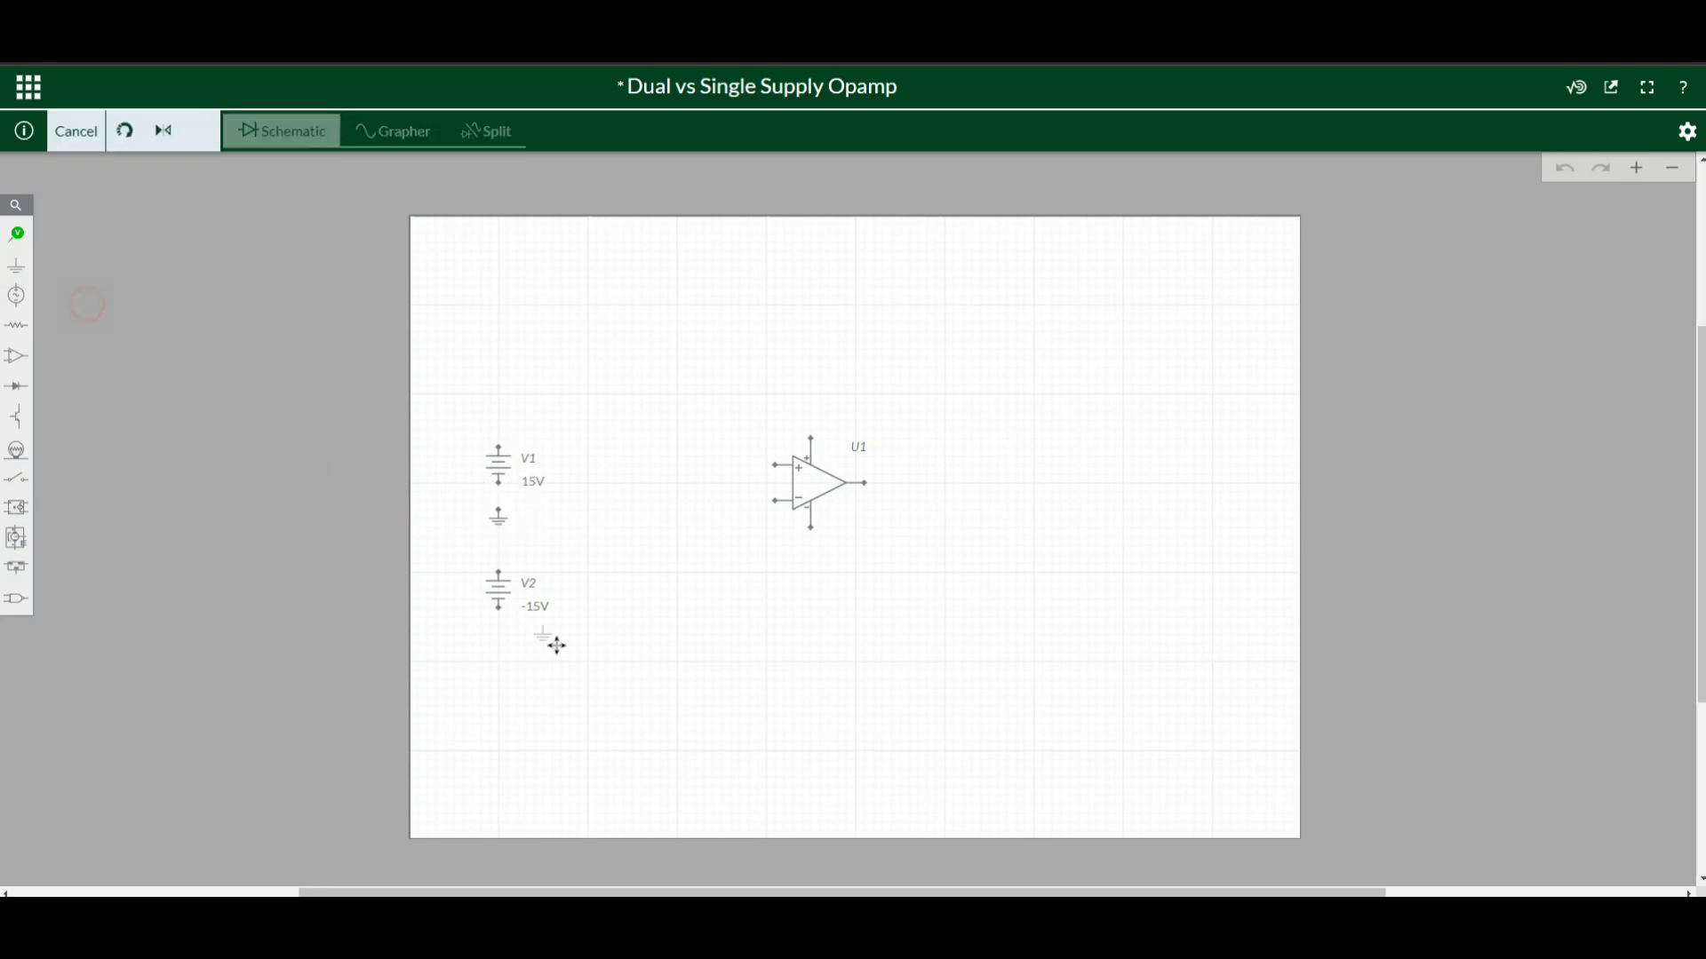
{"action": "left_click", "coordinate": [498, 637]}
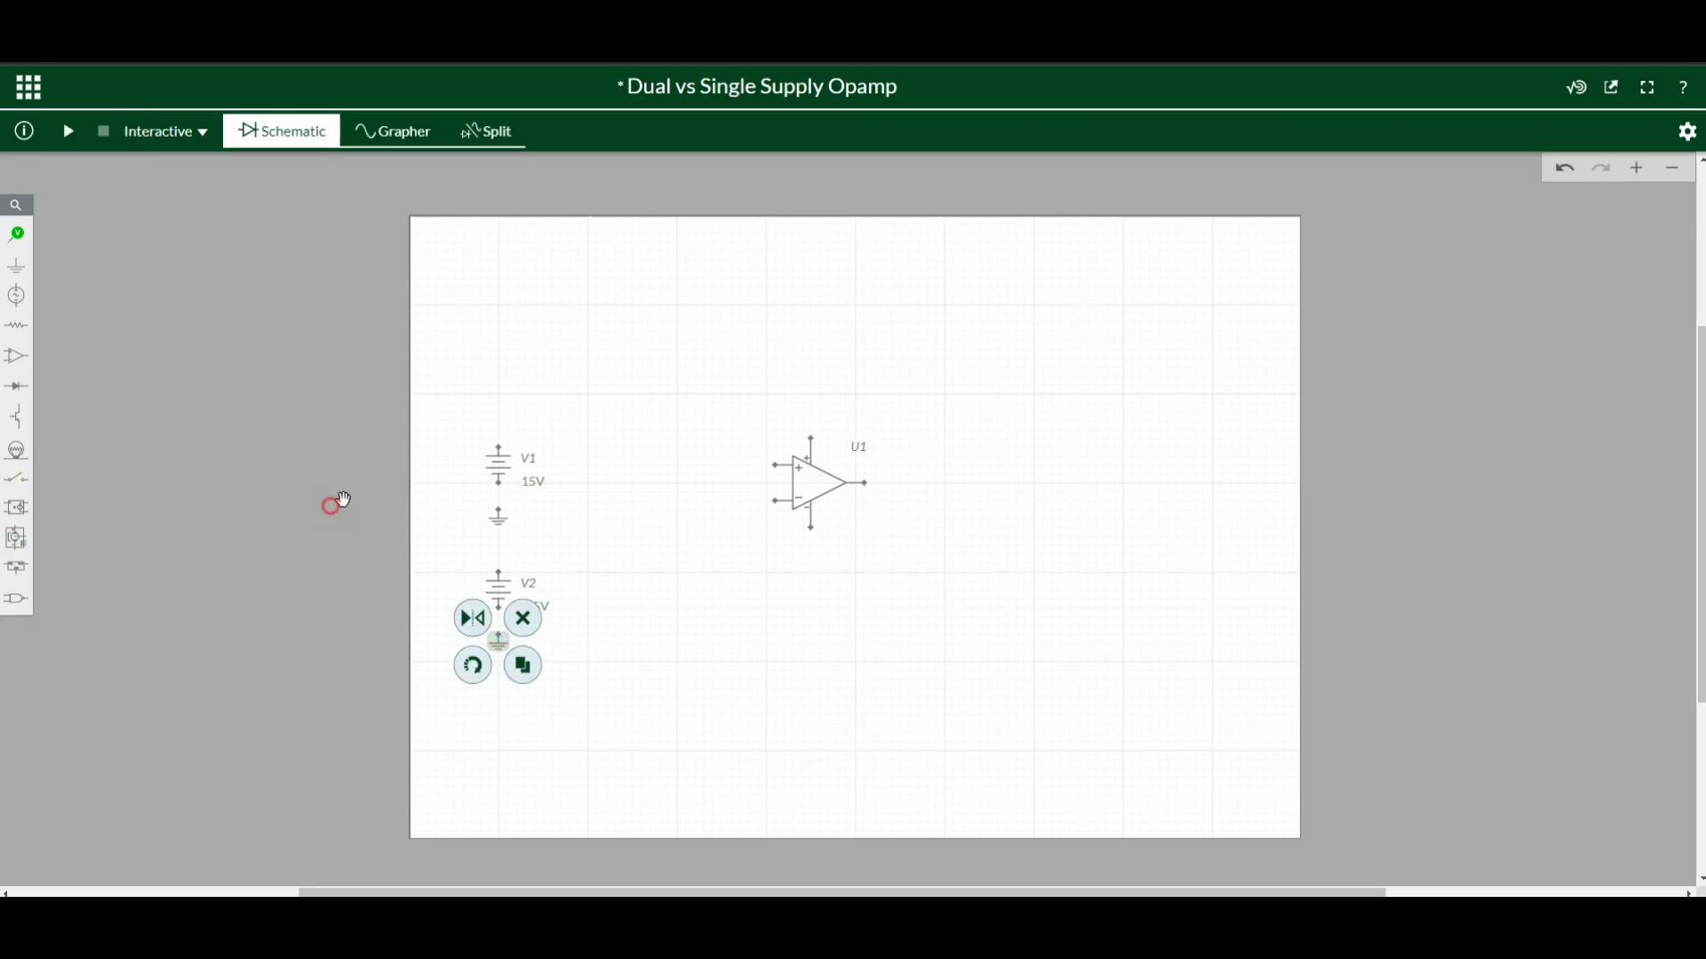
- Wire the lower terminals of V1 and V2 to their grounds
{"action": "left_click", "coordinate": [501, 484]}
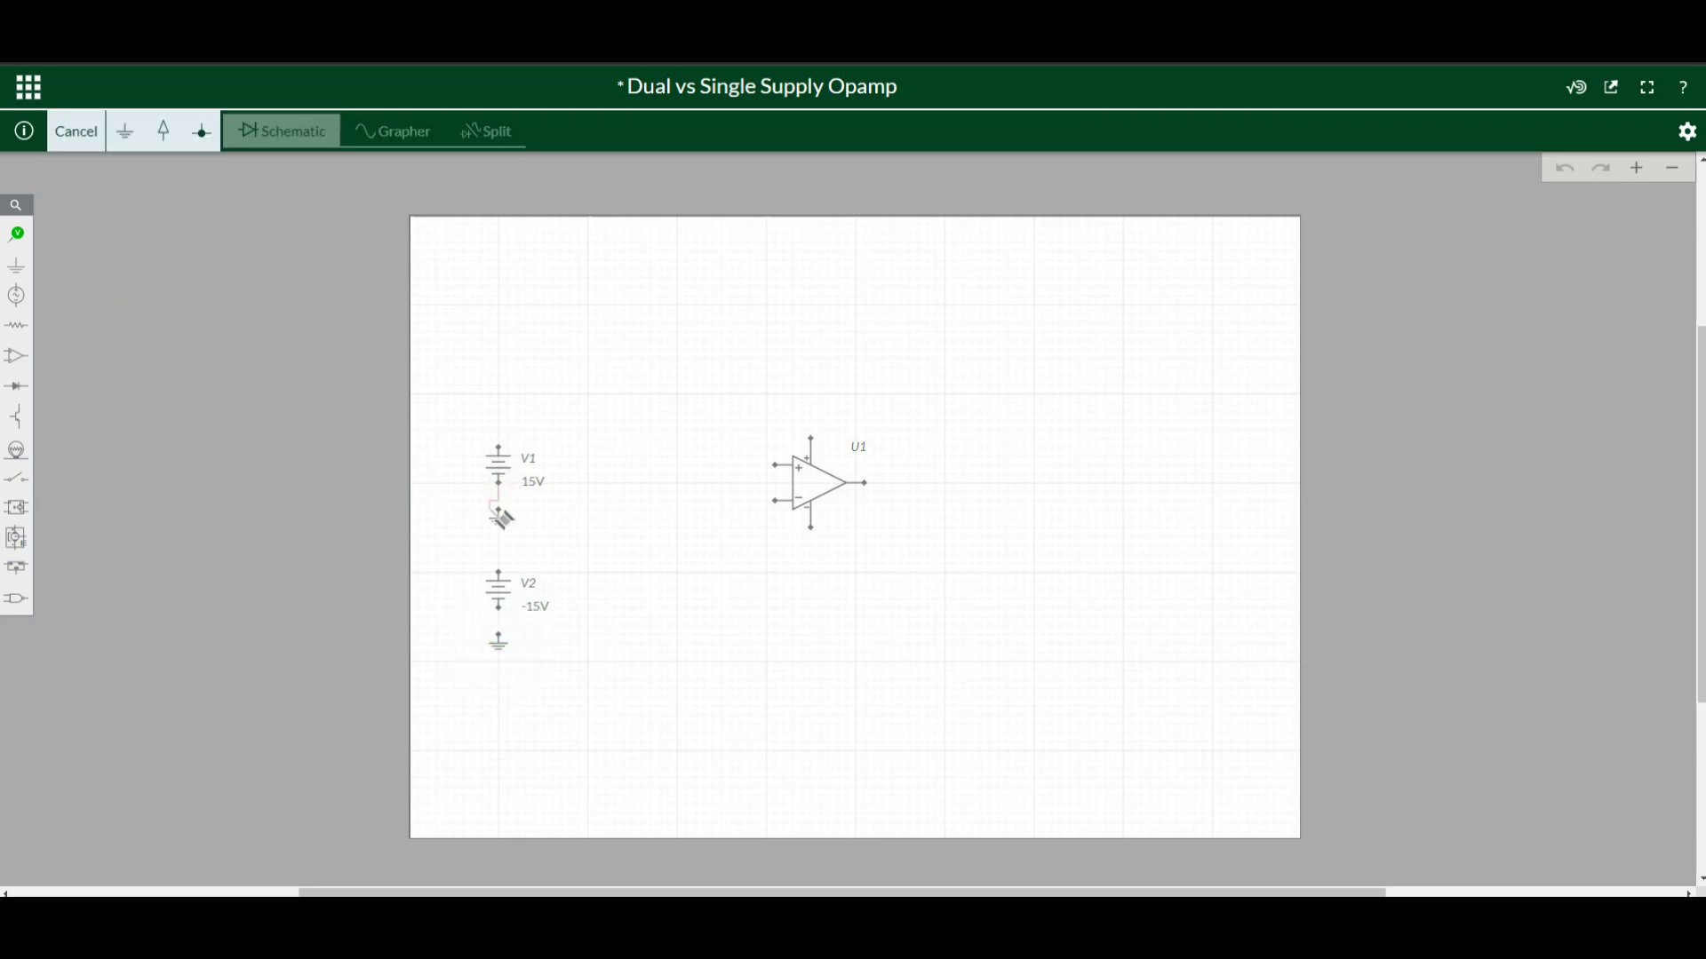
{"action": "left_click", "coordinate": [498, 514]}
{"action": "left_click", "coordinate": [501, 605]}
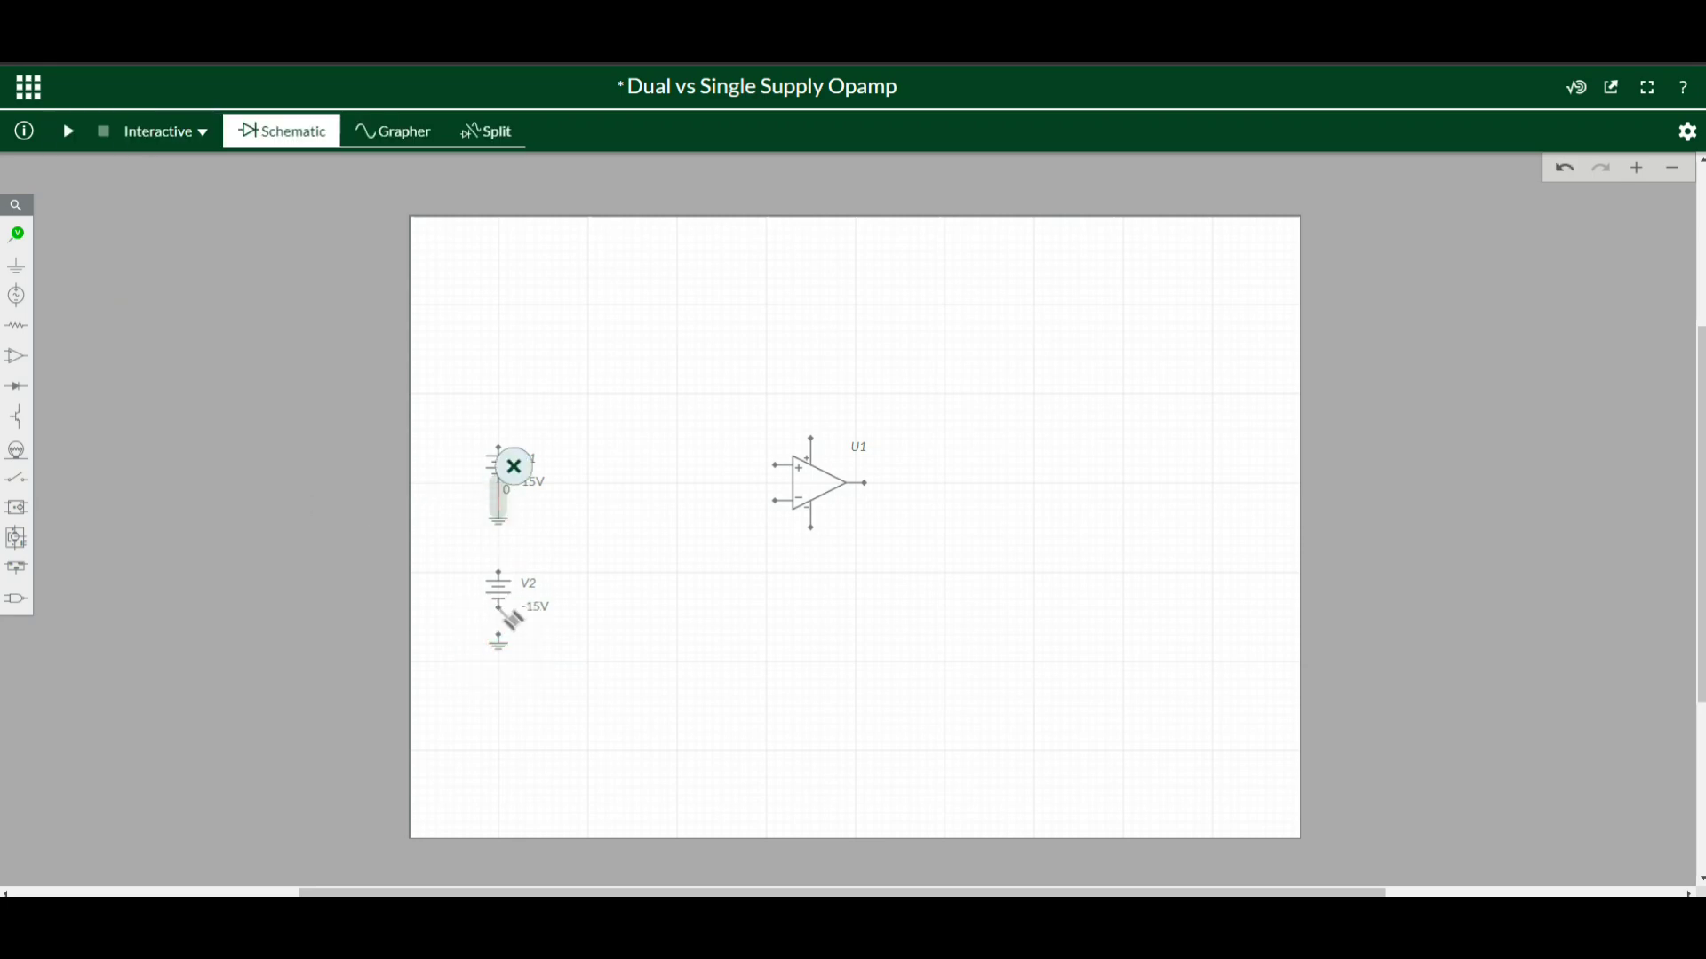
{"action": "left_click", "coordinate": [501, 638]}
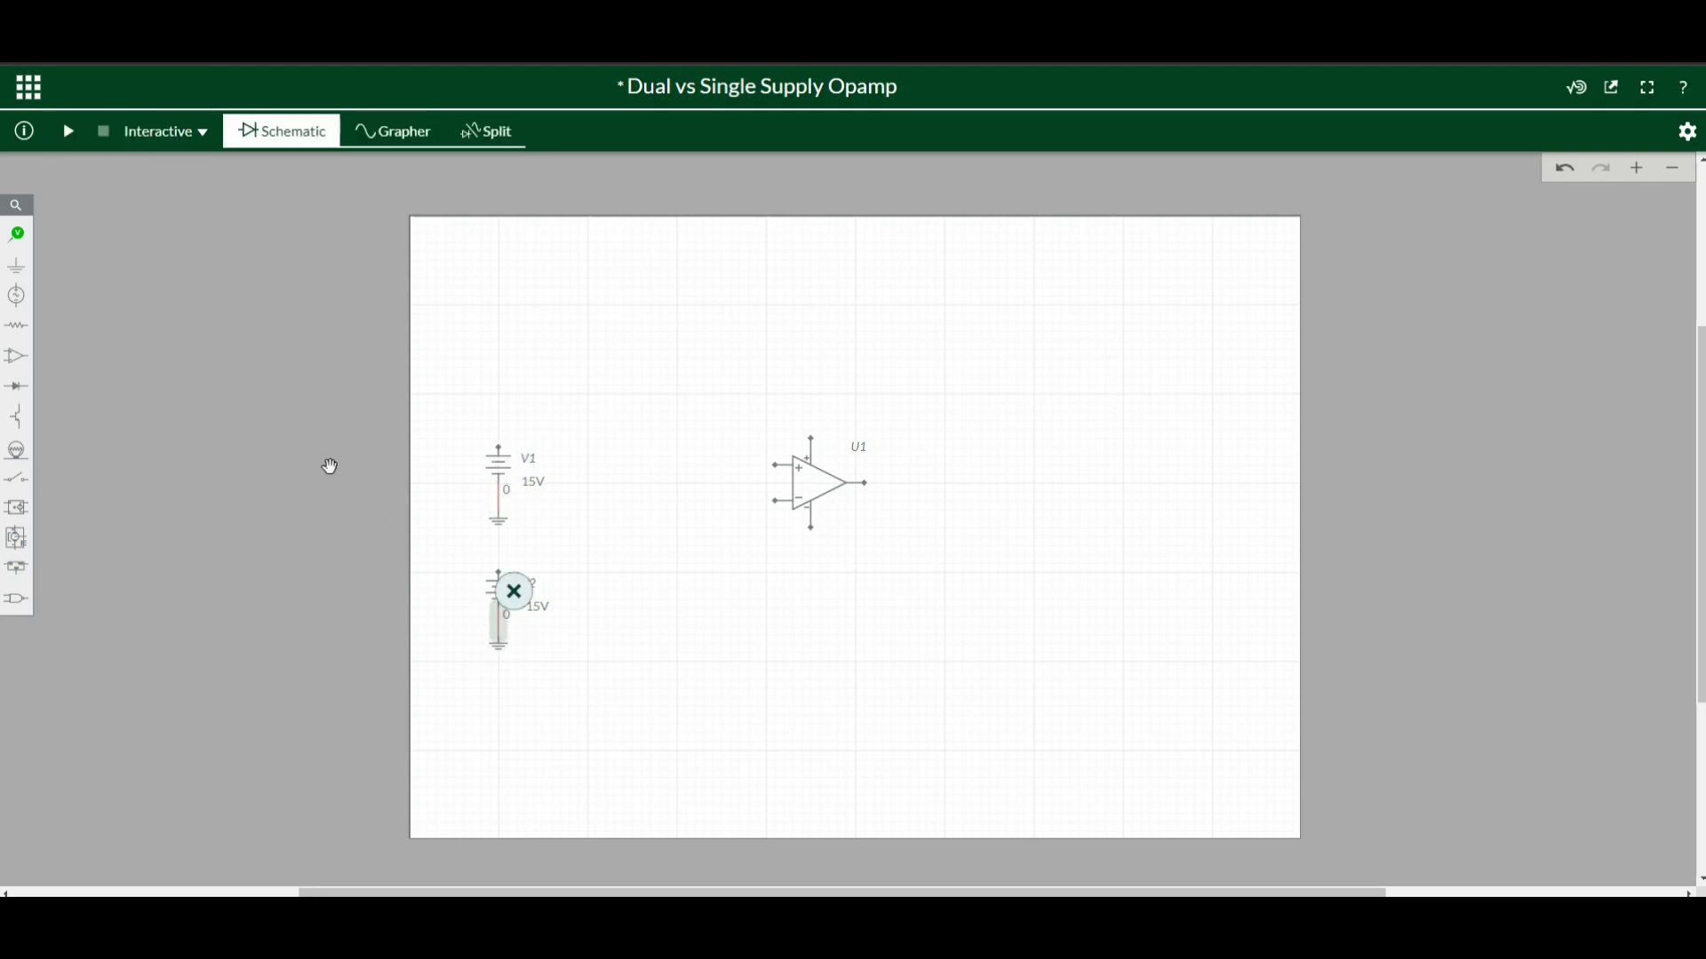
{"action": "left_click", "coordinate": [326, 453]}
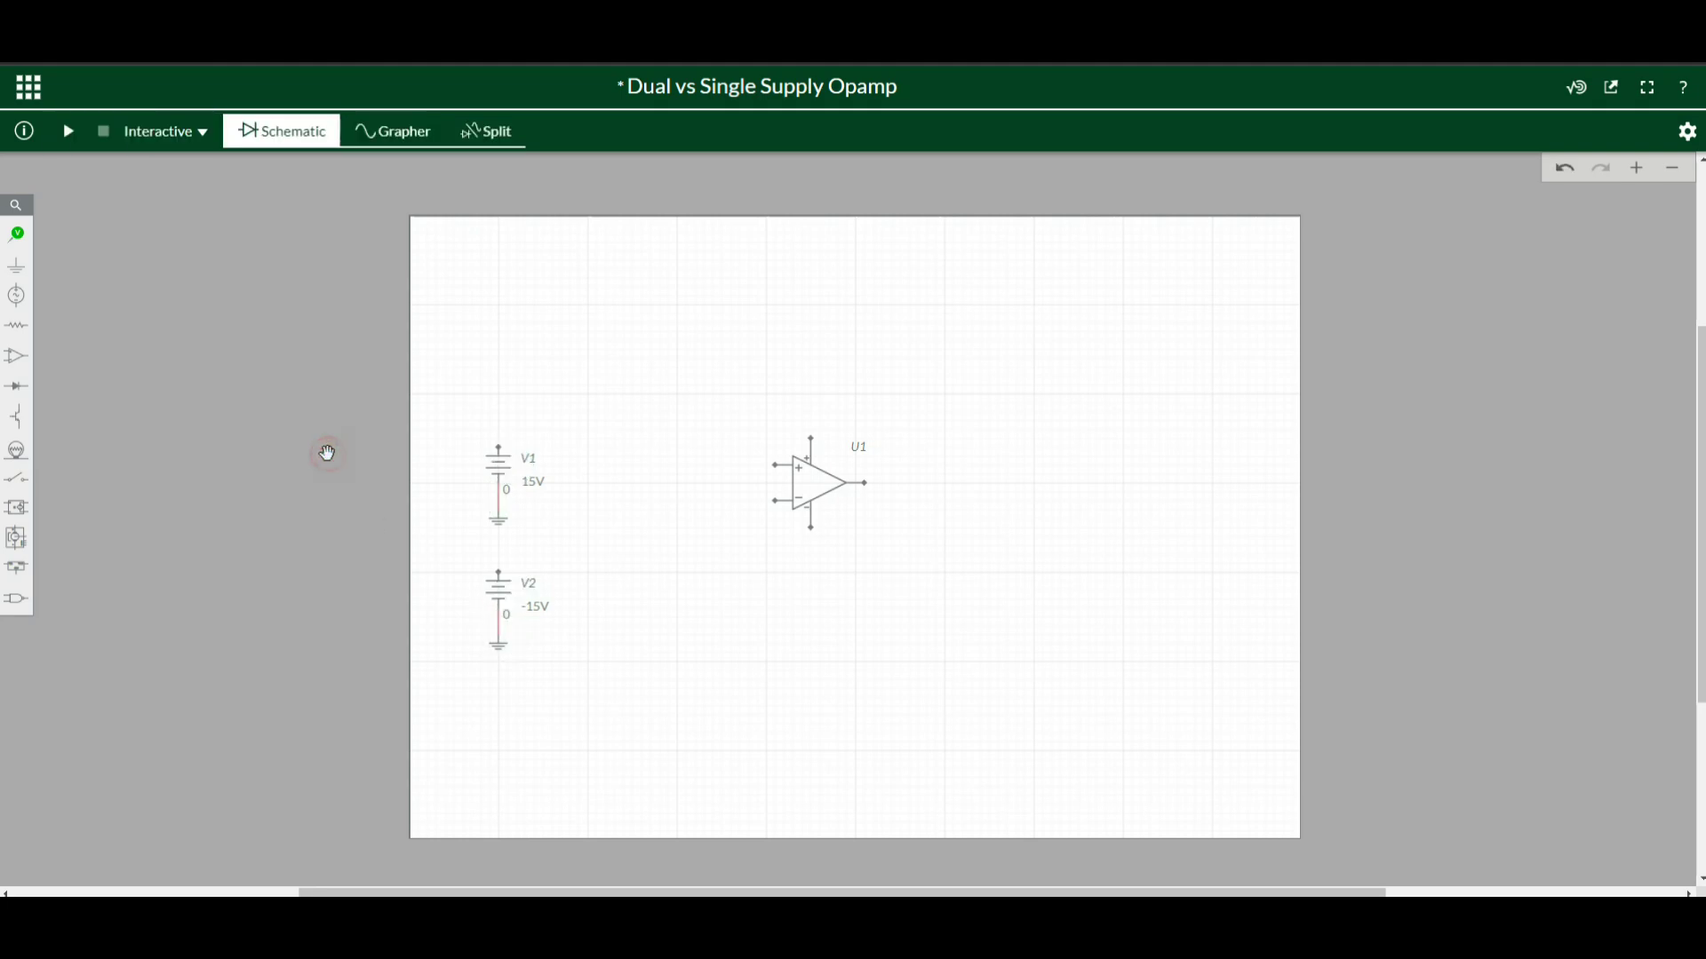
{"action": "left_click", "coordinate": [498, 448]}
- Route V1 to U1's V+ supply pin and V2 to its V- pin, discarding a stray wire
{"action": "left_click", "coordinate": [512, 367]}
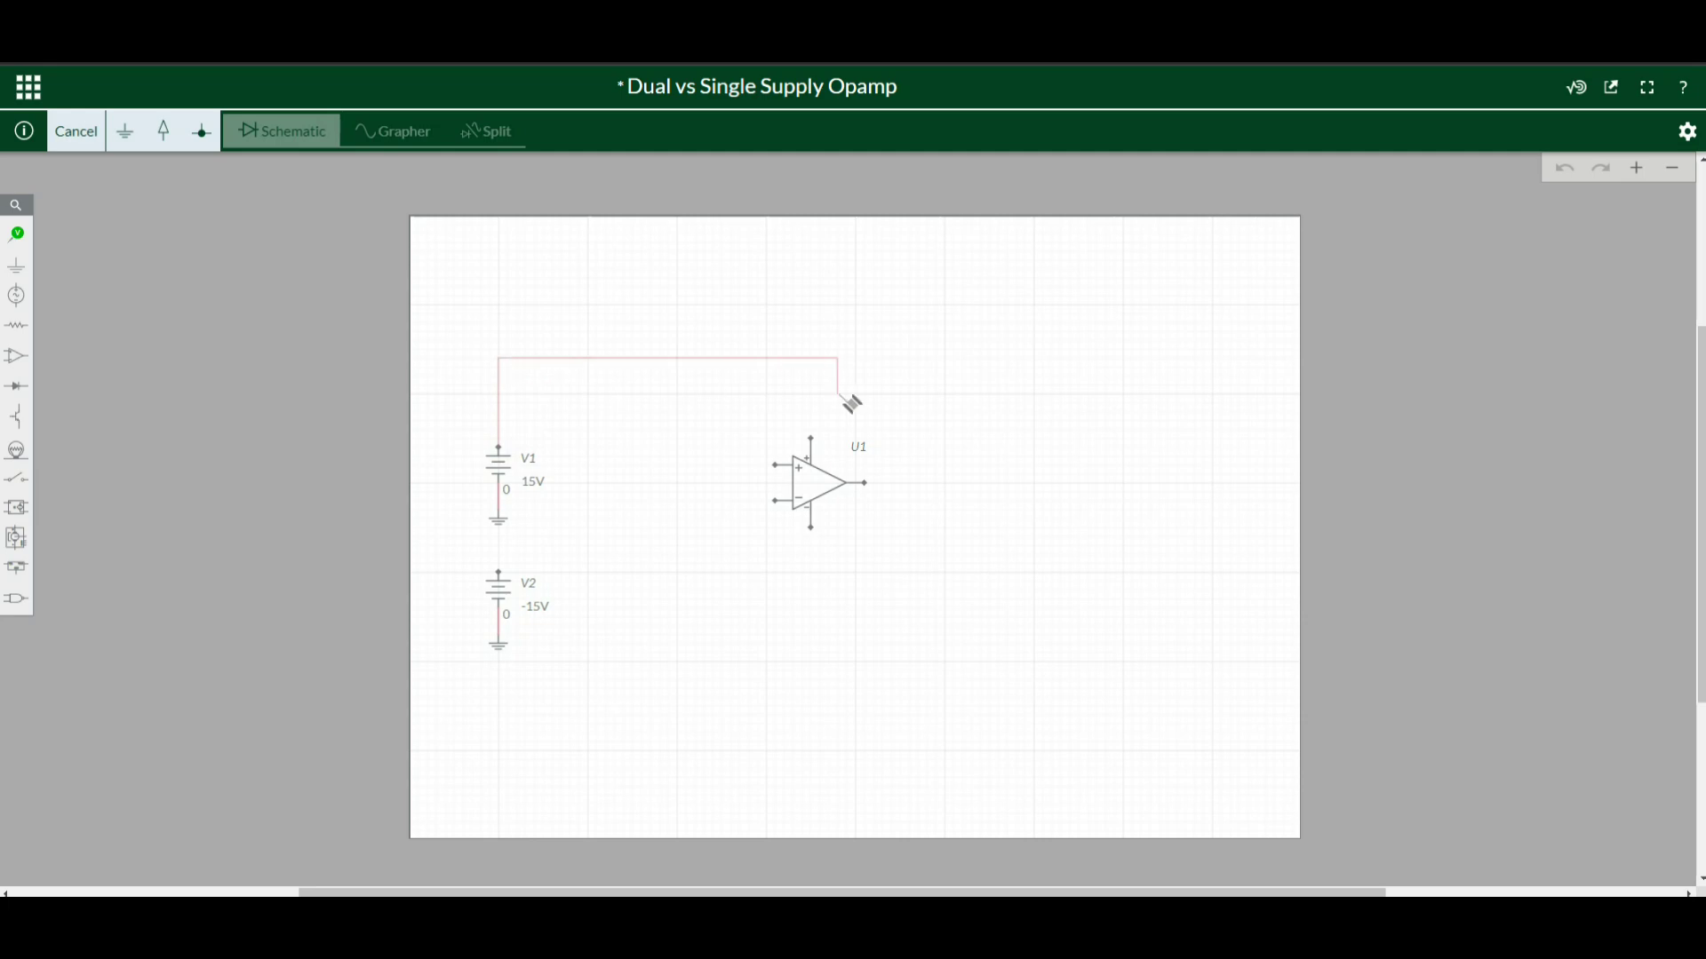
{"action": "left_click", "coordinate": [813, 440]}
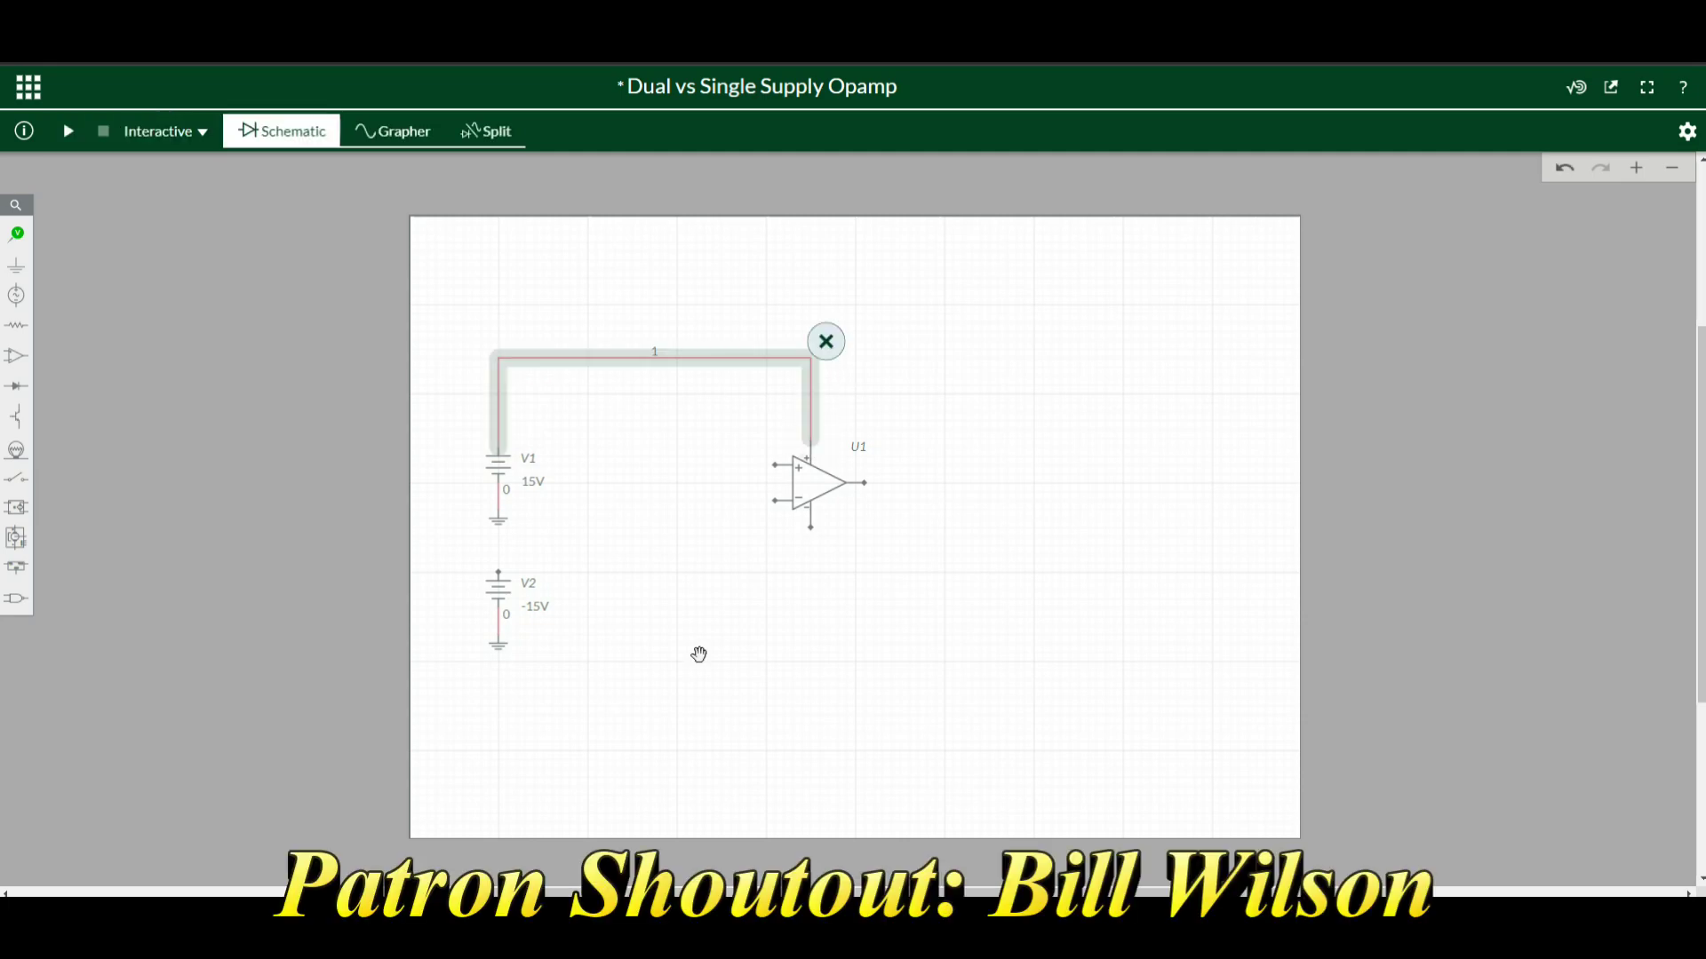
{"action": "left_click", "coordinate": [499, 571]}
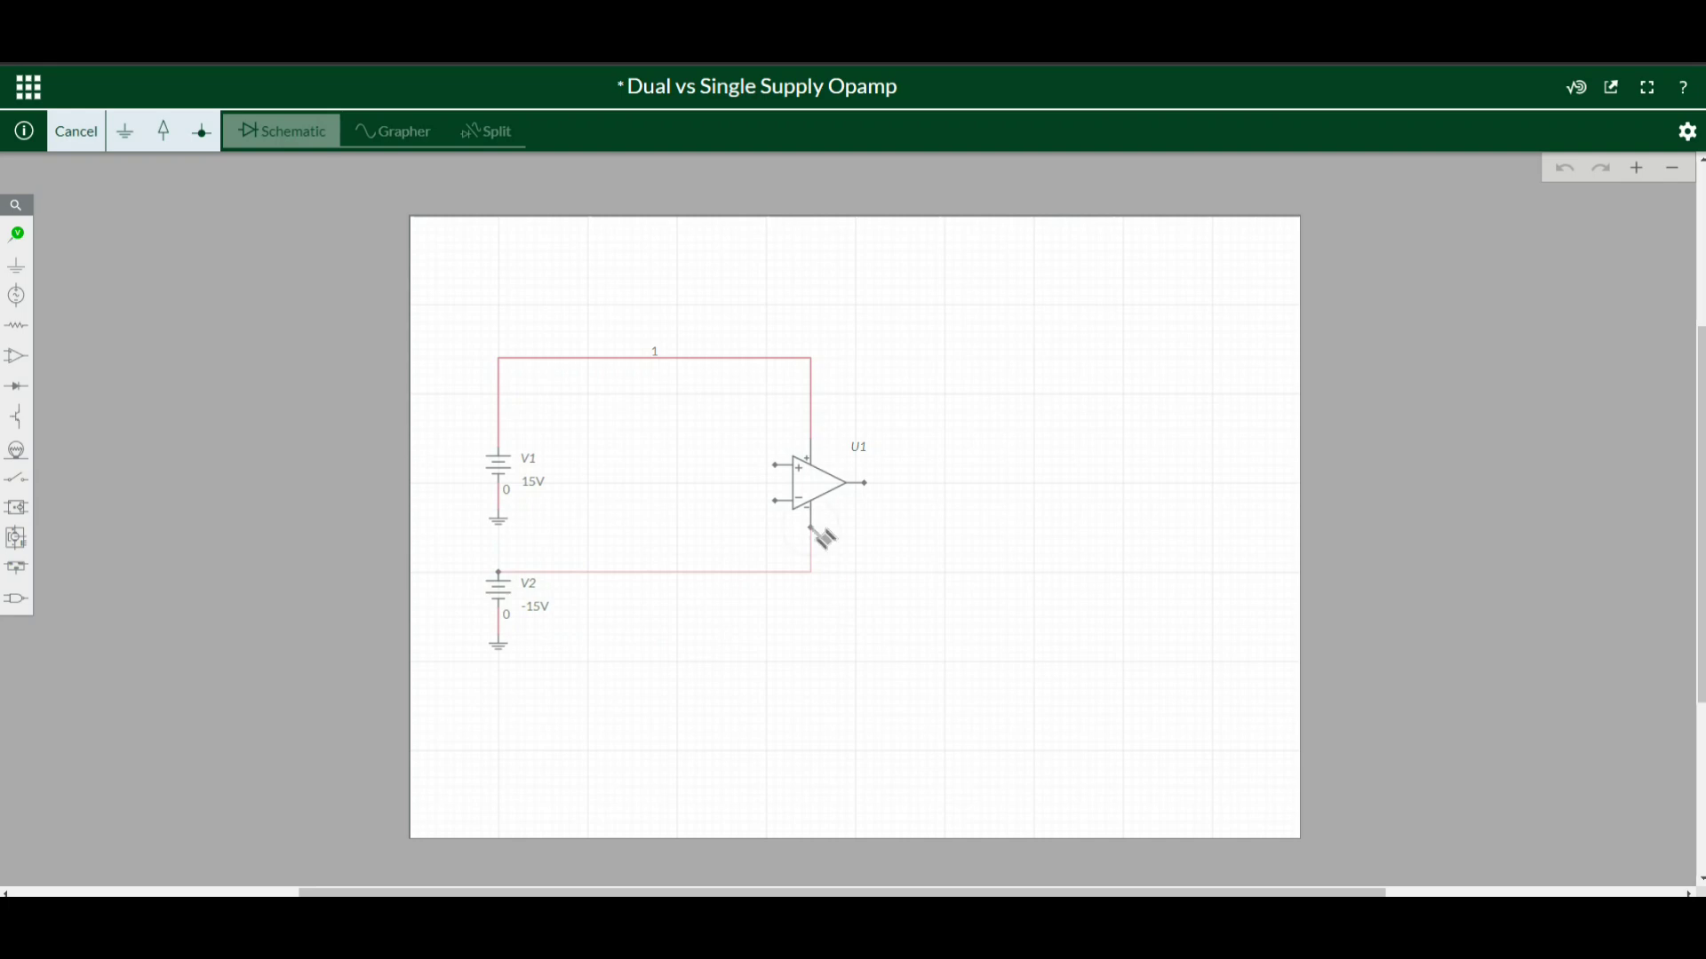
{"action": "left_click", "coordinate": [811, 528]}
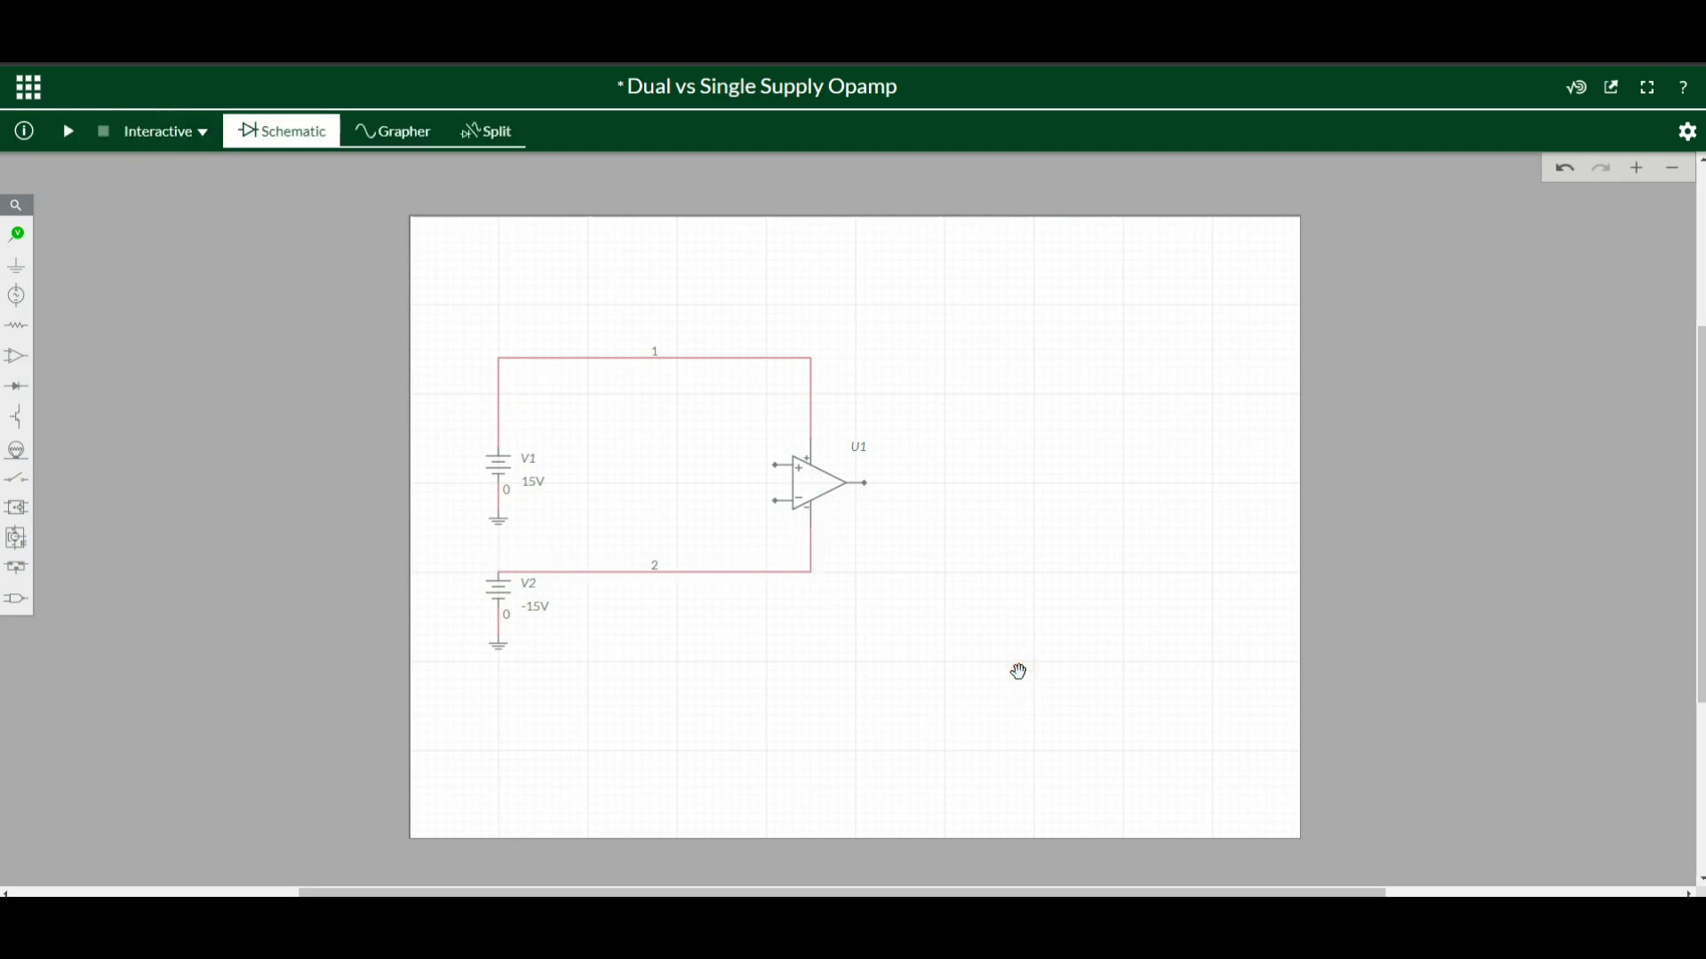
{"action": "left_click", "coordinate": [776, 464]}
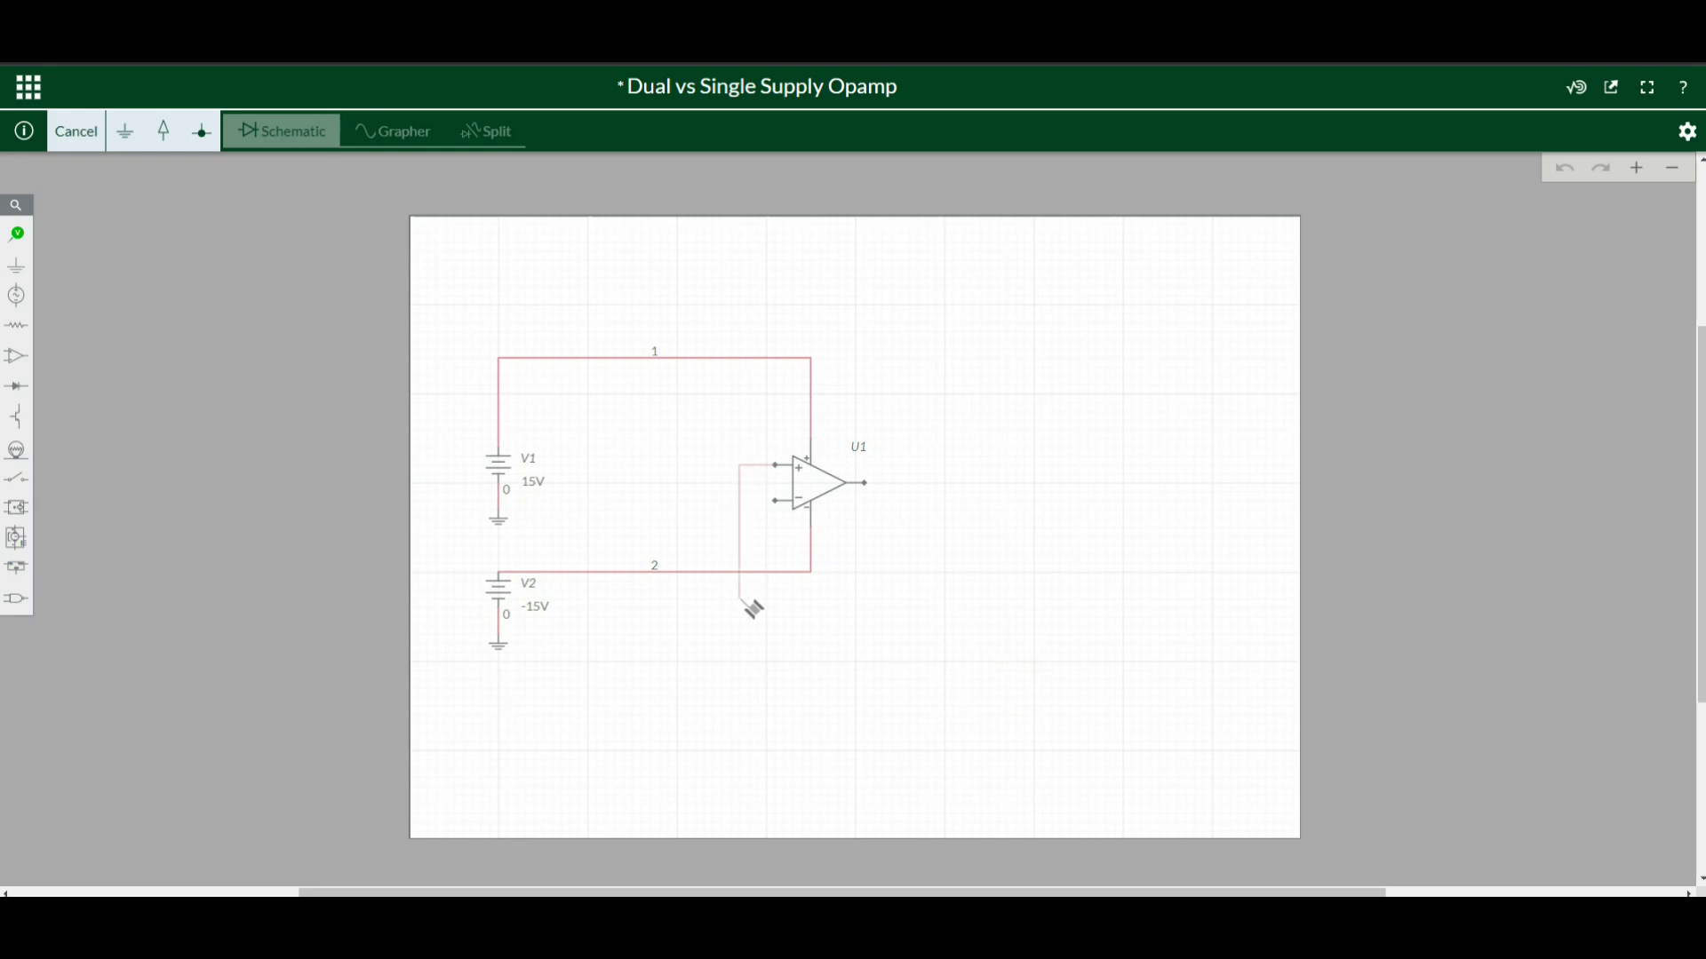
{"action": "key", "text": "Escape"}
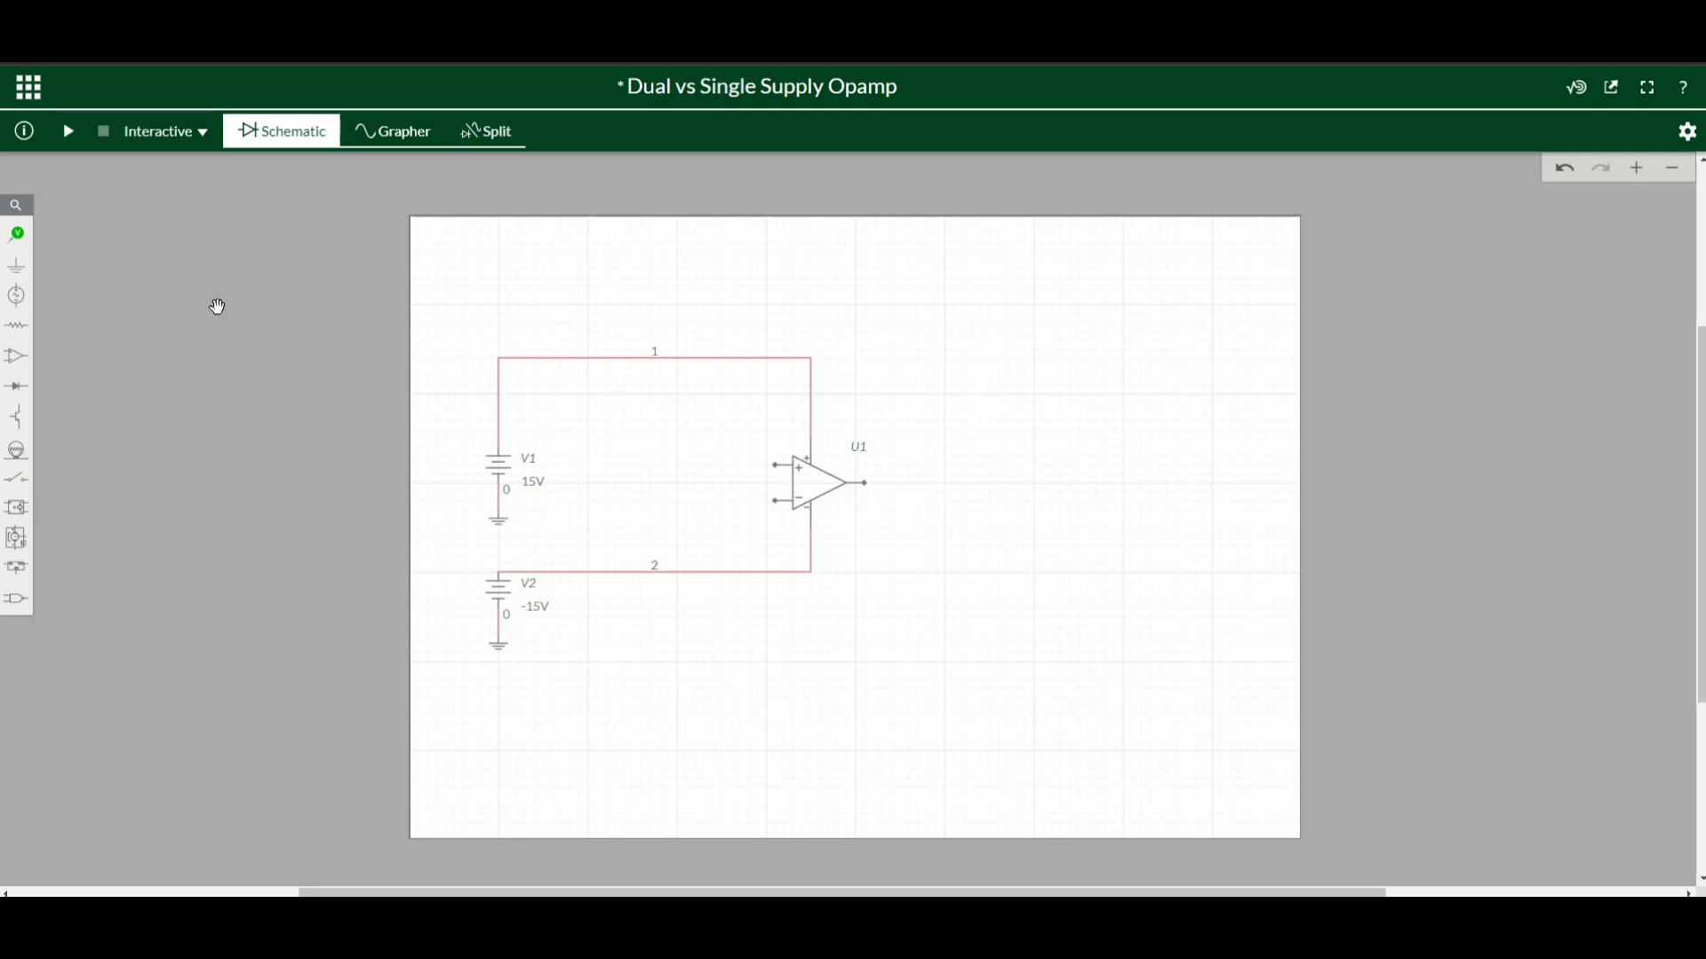
- Ground U1's non-inverting input with a new ground below the op amp
{"action": "left_click", "coordinate": [12, 264]}
{"action": "left_click", "coordinate": [89, 300]}
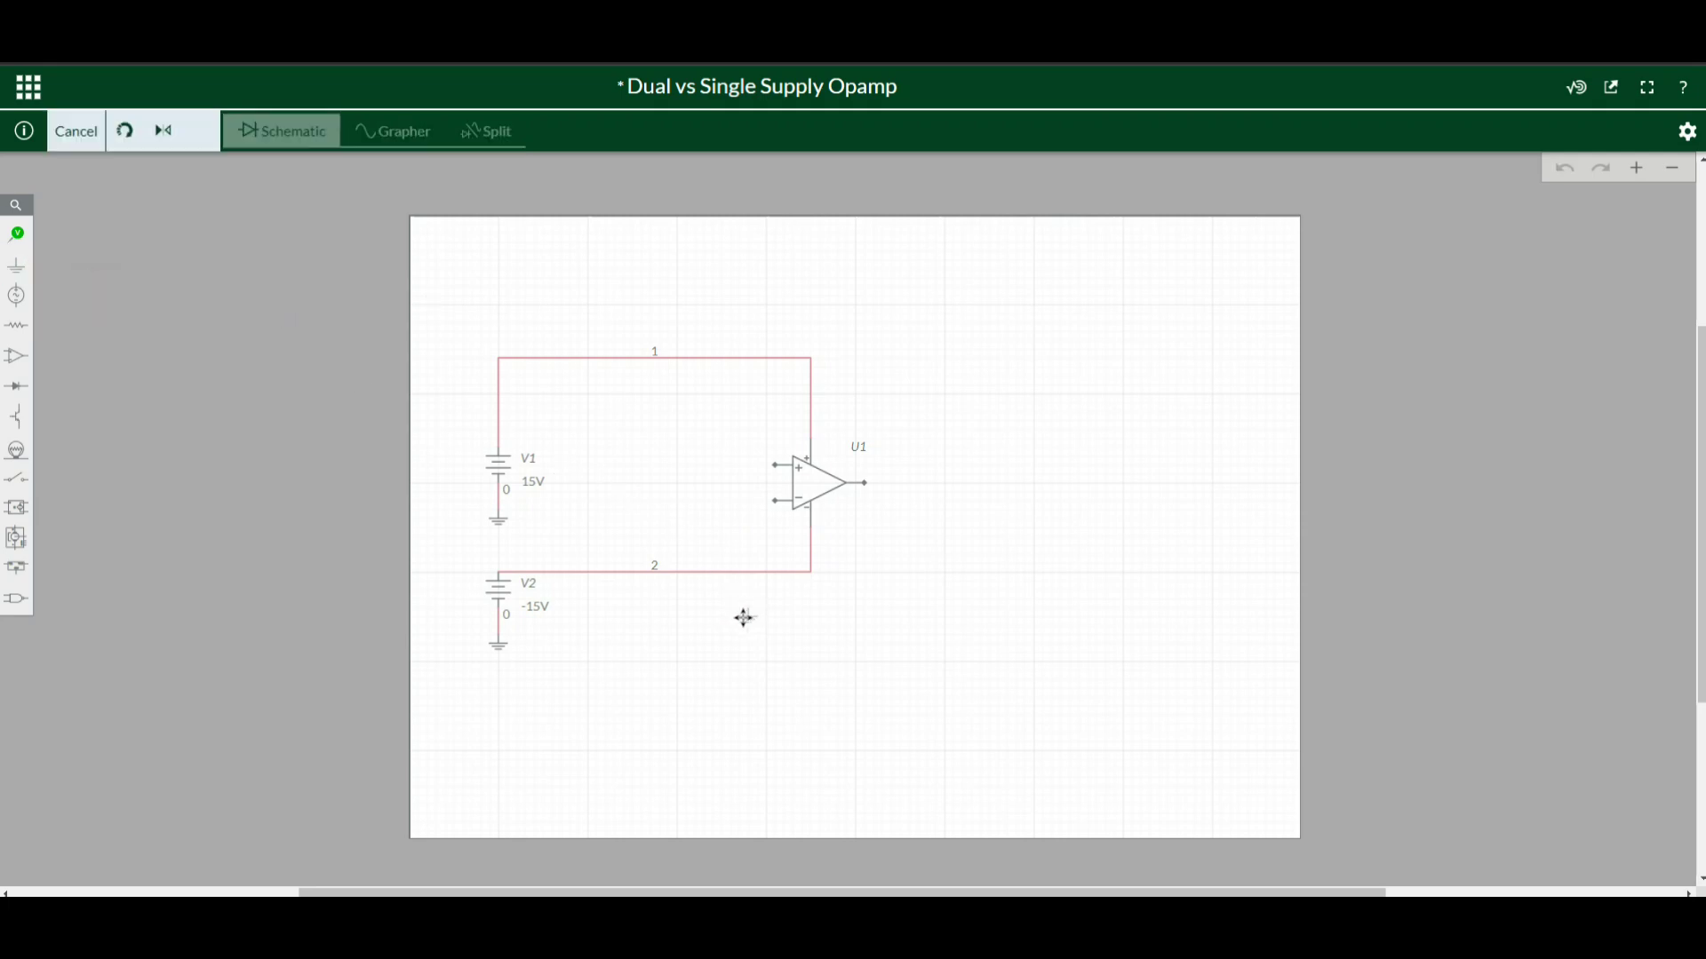
{"action": "left_click", "coordinate": [718, 617]}
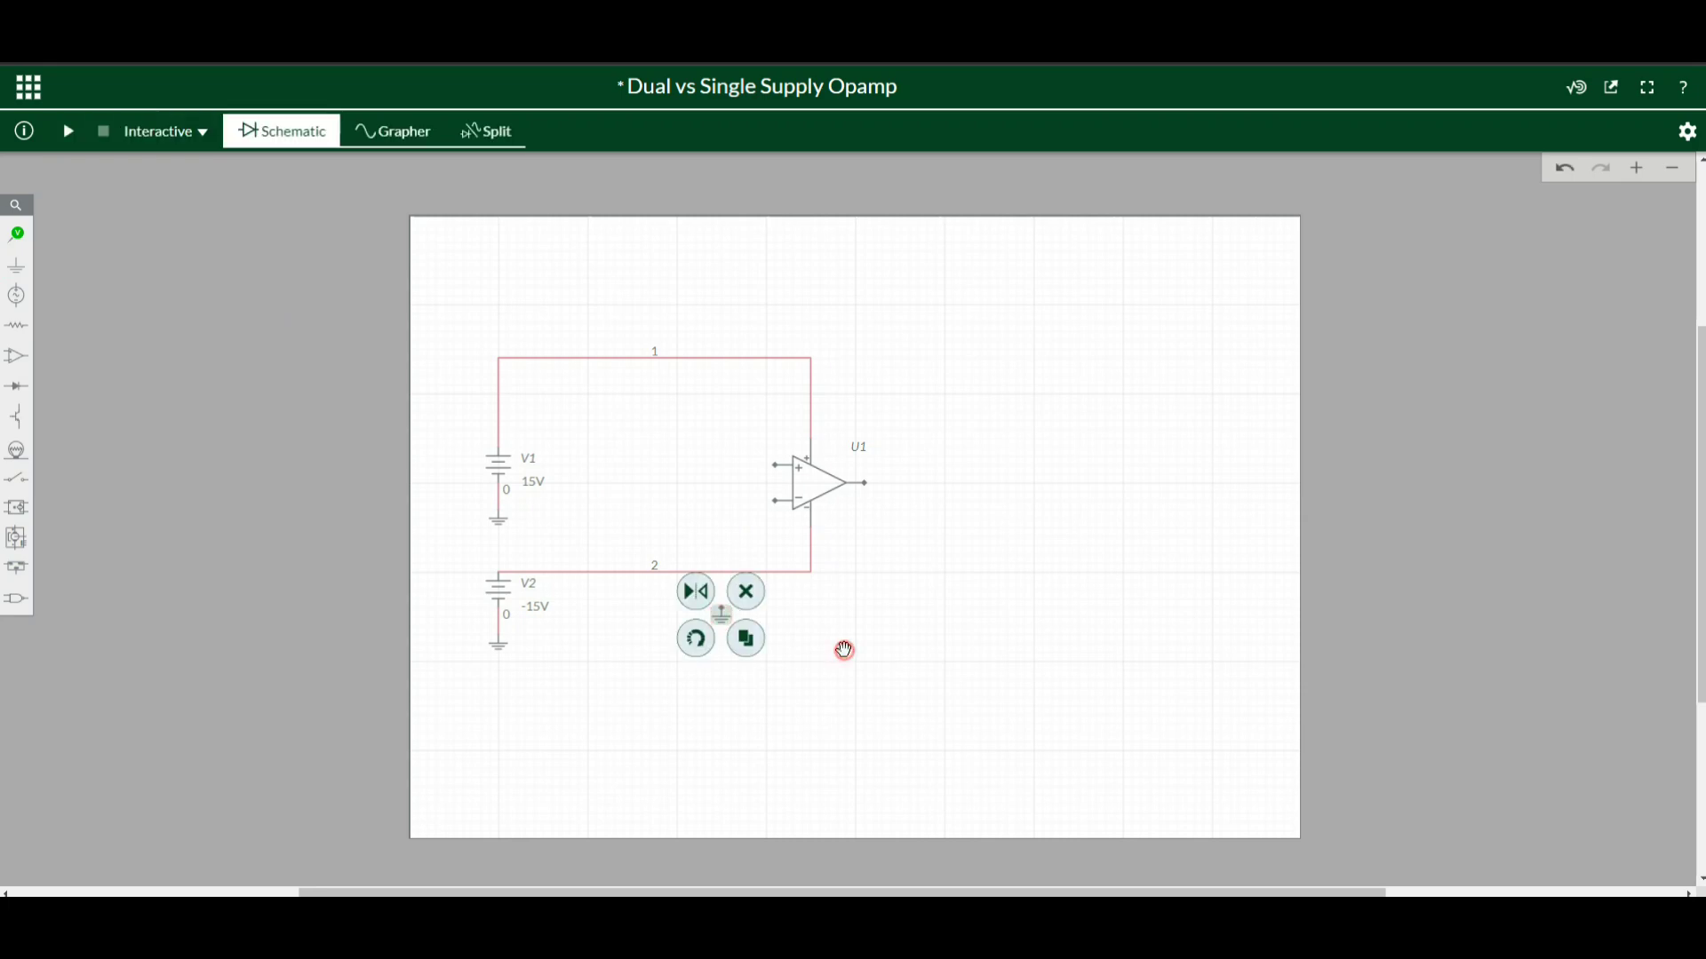
{"action": "left_click", "coordinate": [780, 467]}
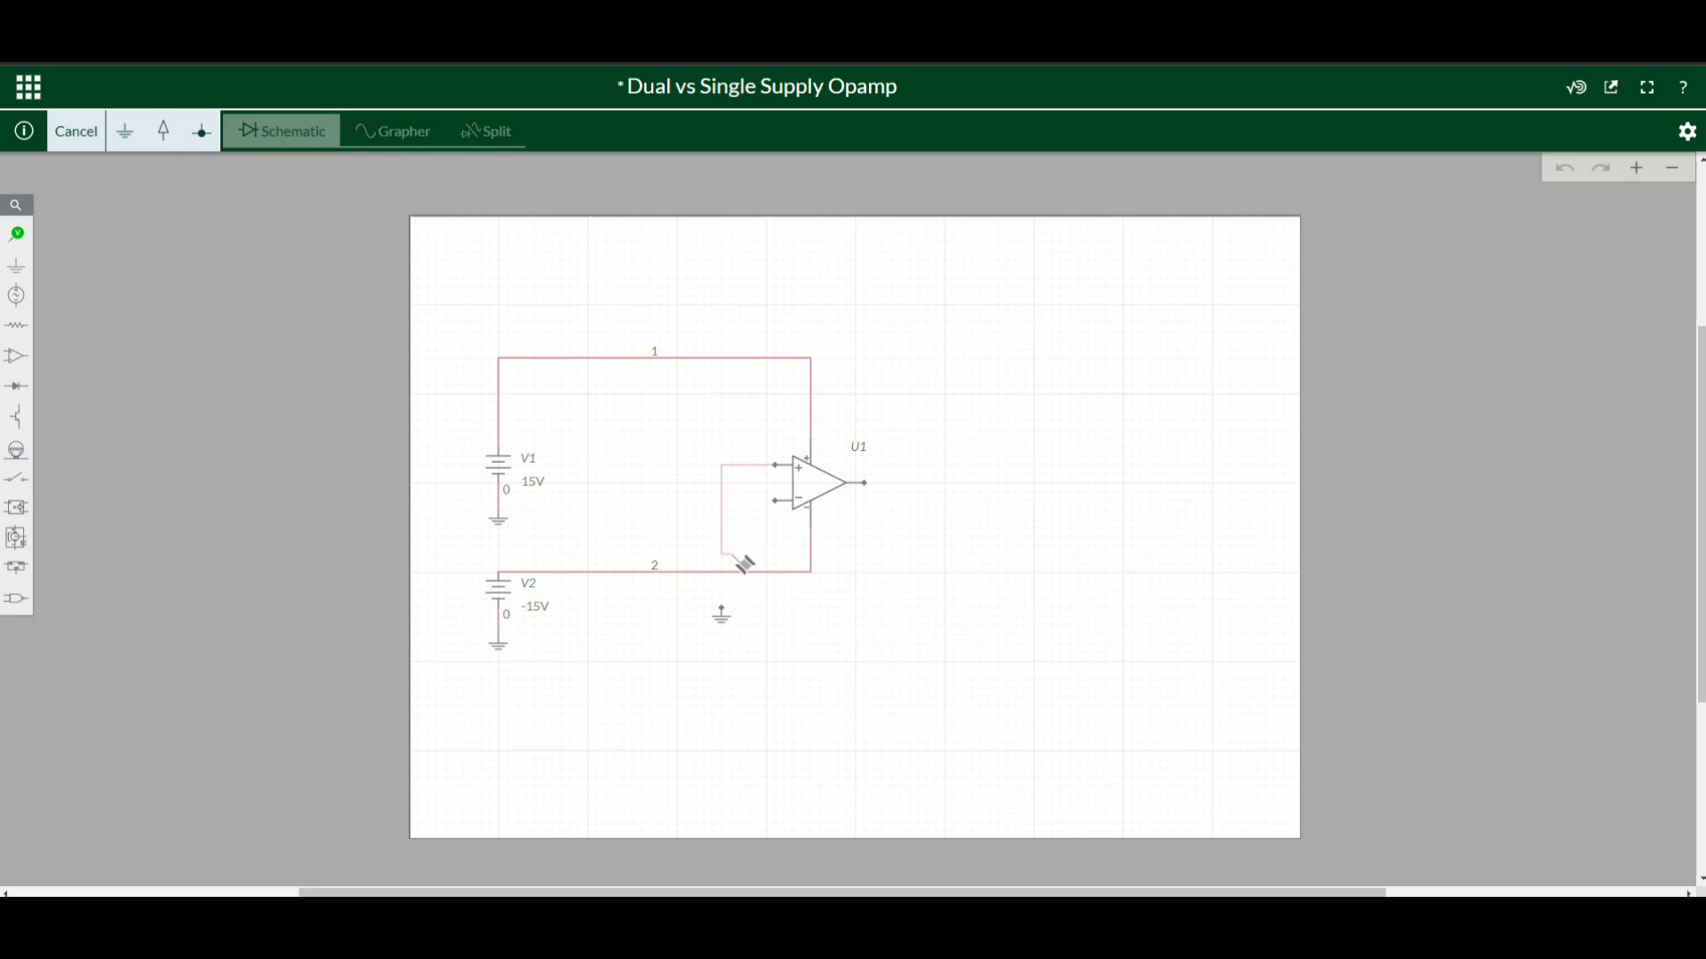
{"action": "left_click", "coordinate": [722, 613]}
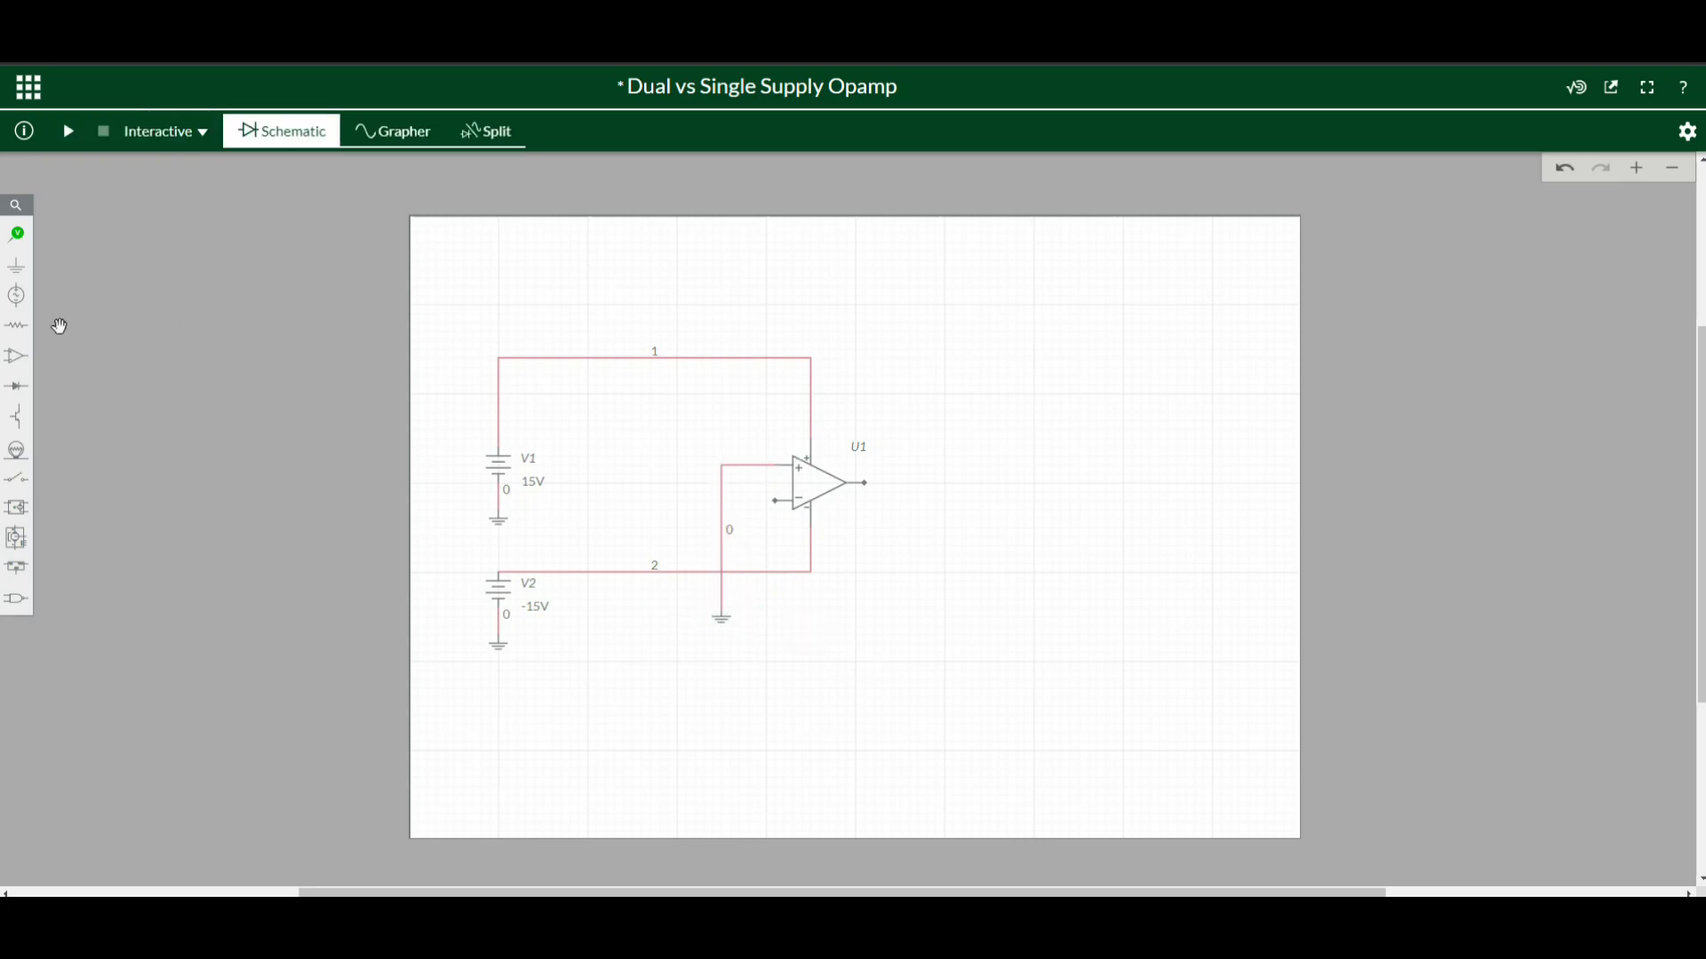
- Add a 220 Ω resistor R1 and wire it to U1's inverting input
{"action": "left_click", "coordinate": [16, 324]}
{"action": "left_click", "coordinate": [82, 357]}
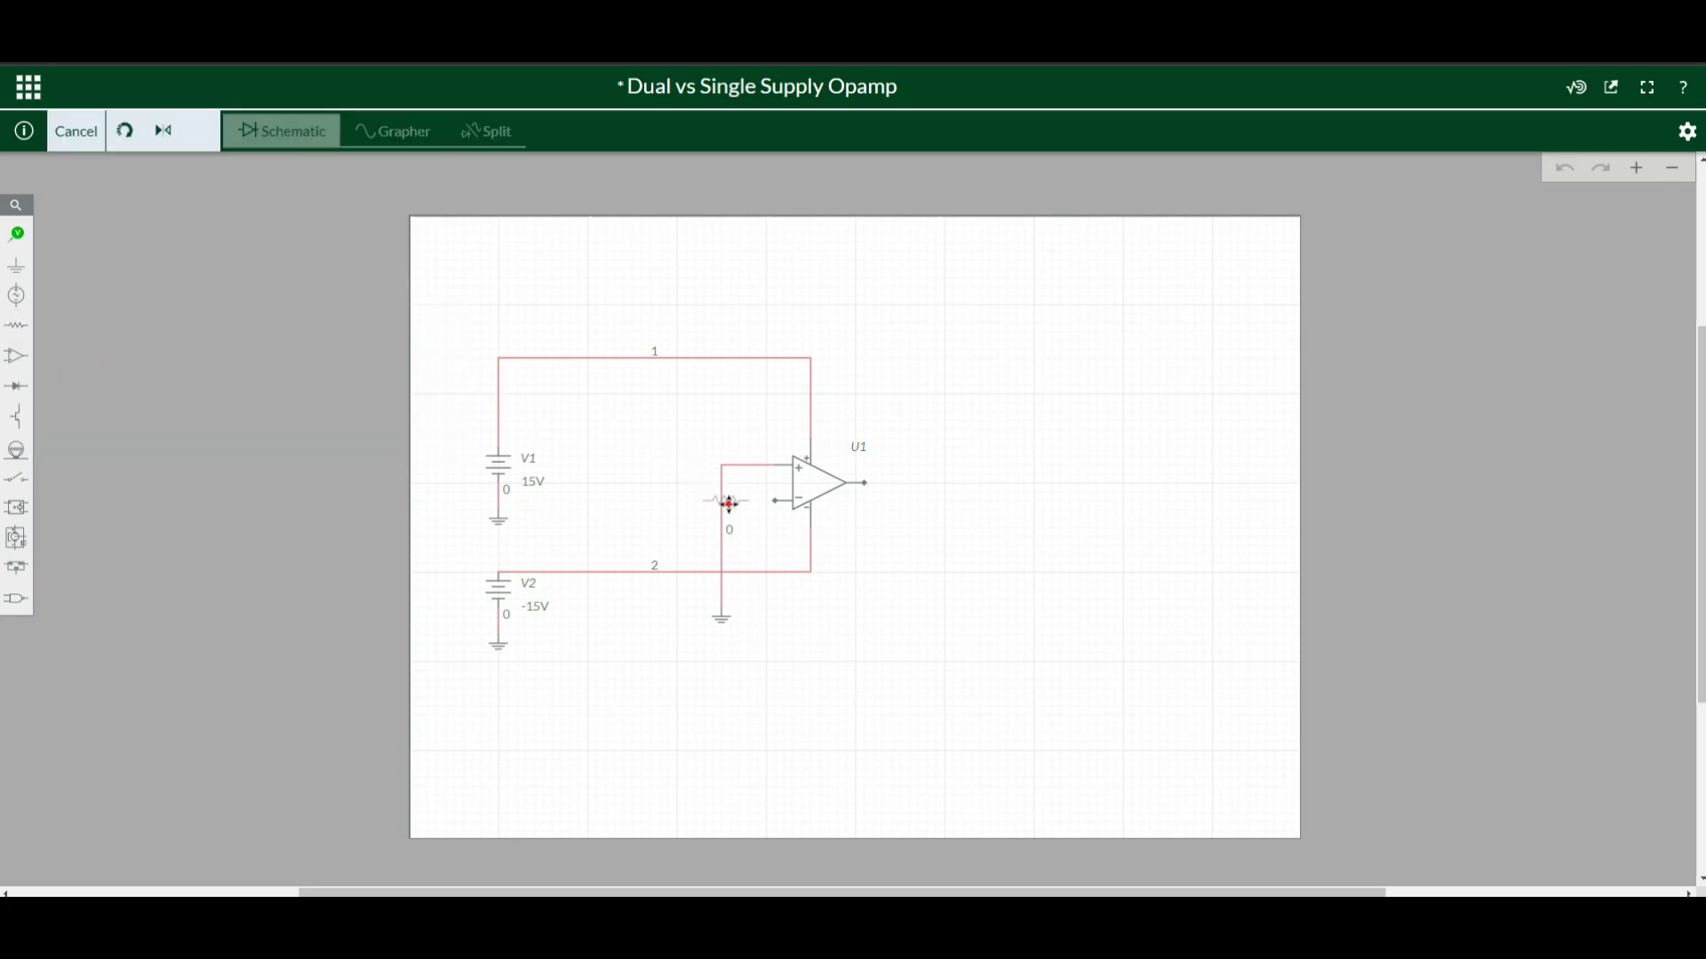
{"action": "left_click", "coordinate": [728, 502]}
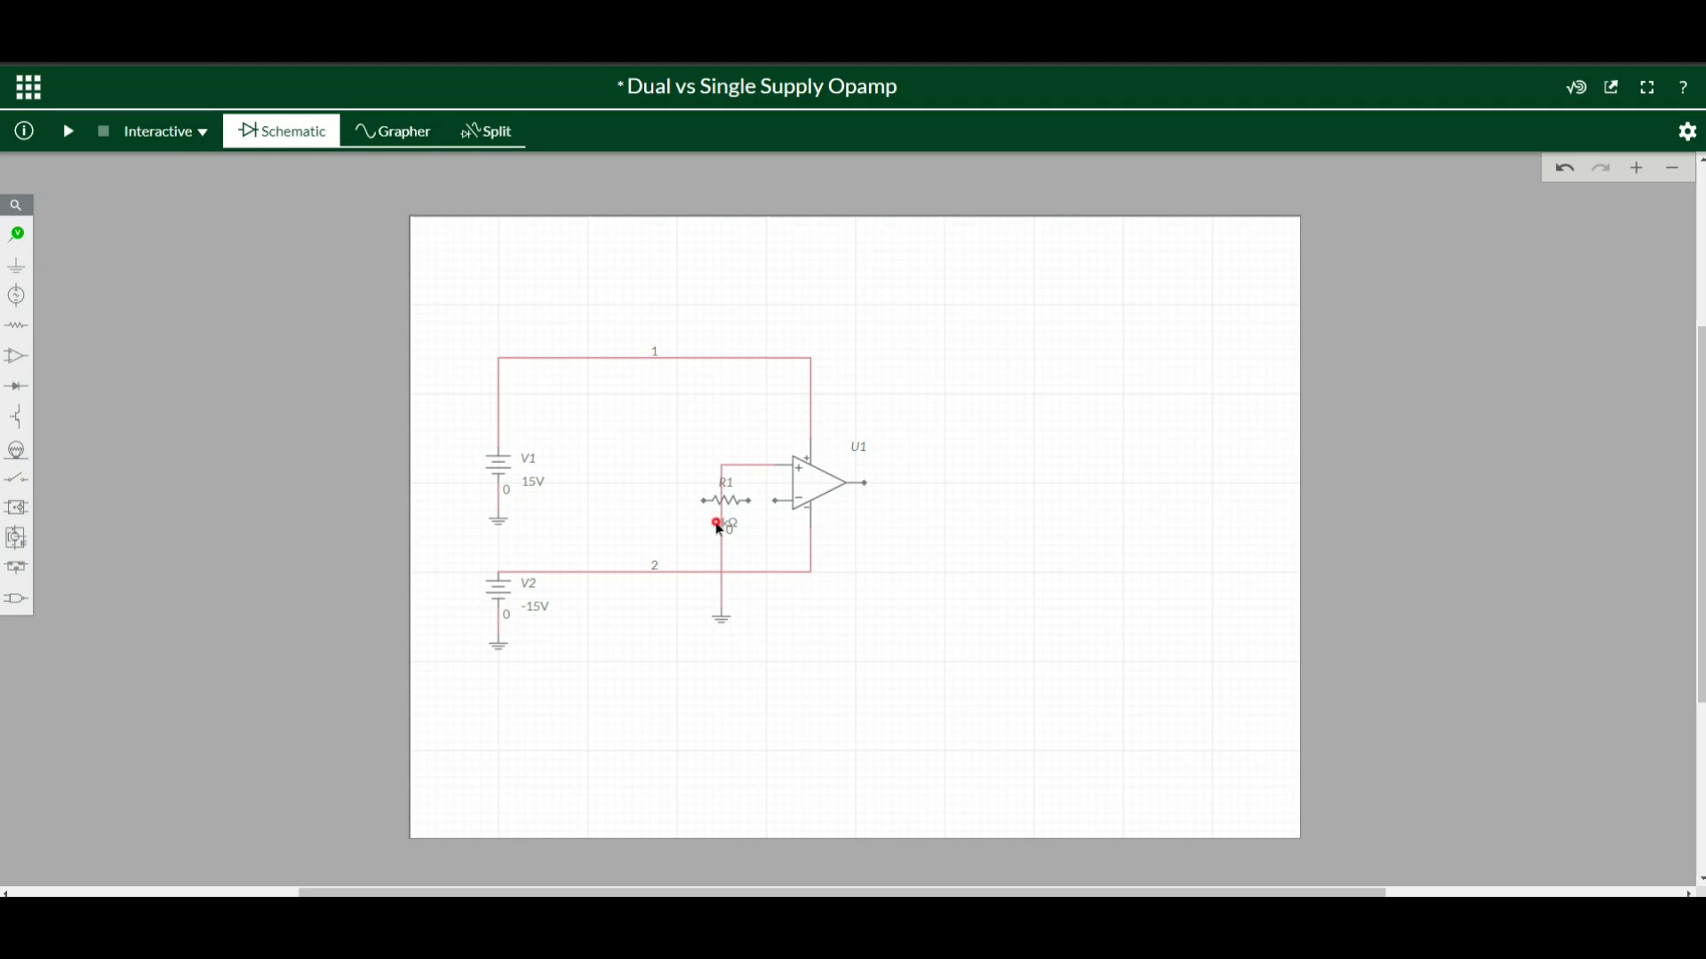
{"action": "left_click", "coordinate": [717, 525]}
{"action": "left_click", "coordinate": [760, 544]}
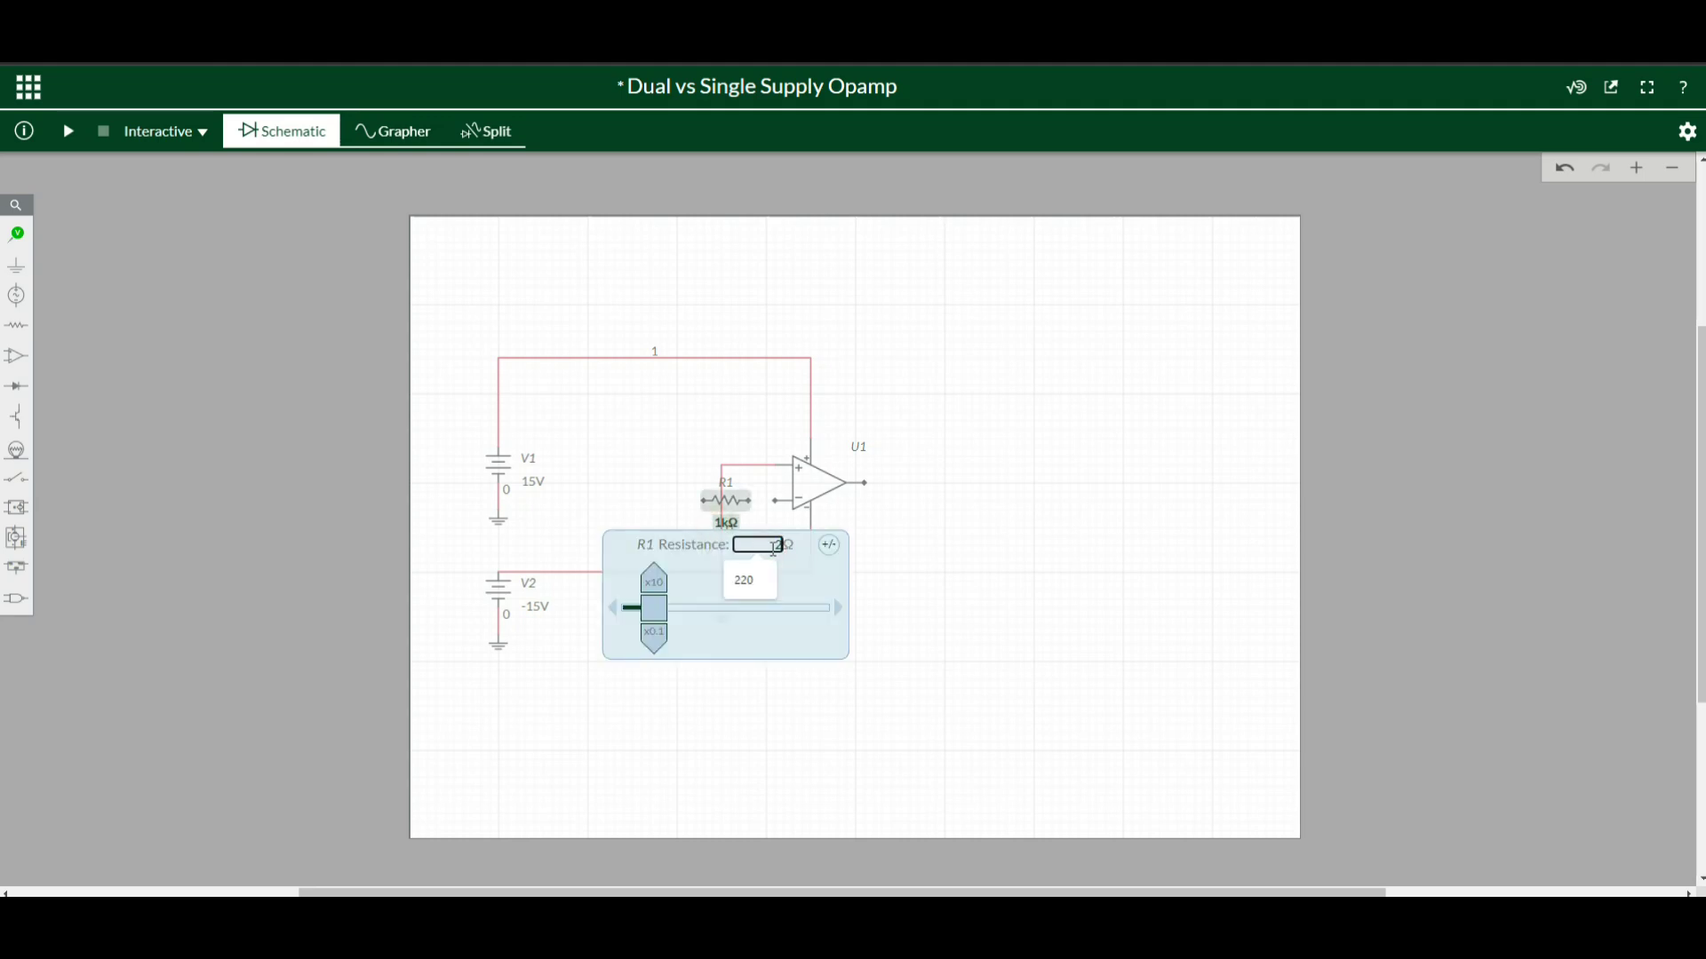
{"action": "type", "text": "220"}
{"action": "left_click", "coordinate": [1015, 531]}
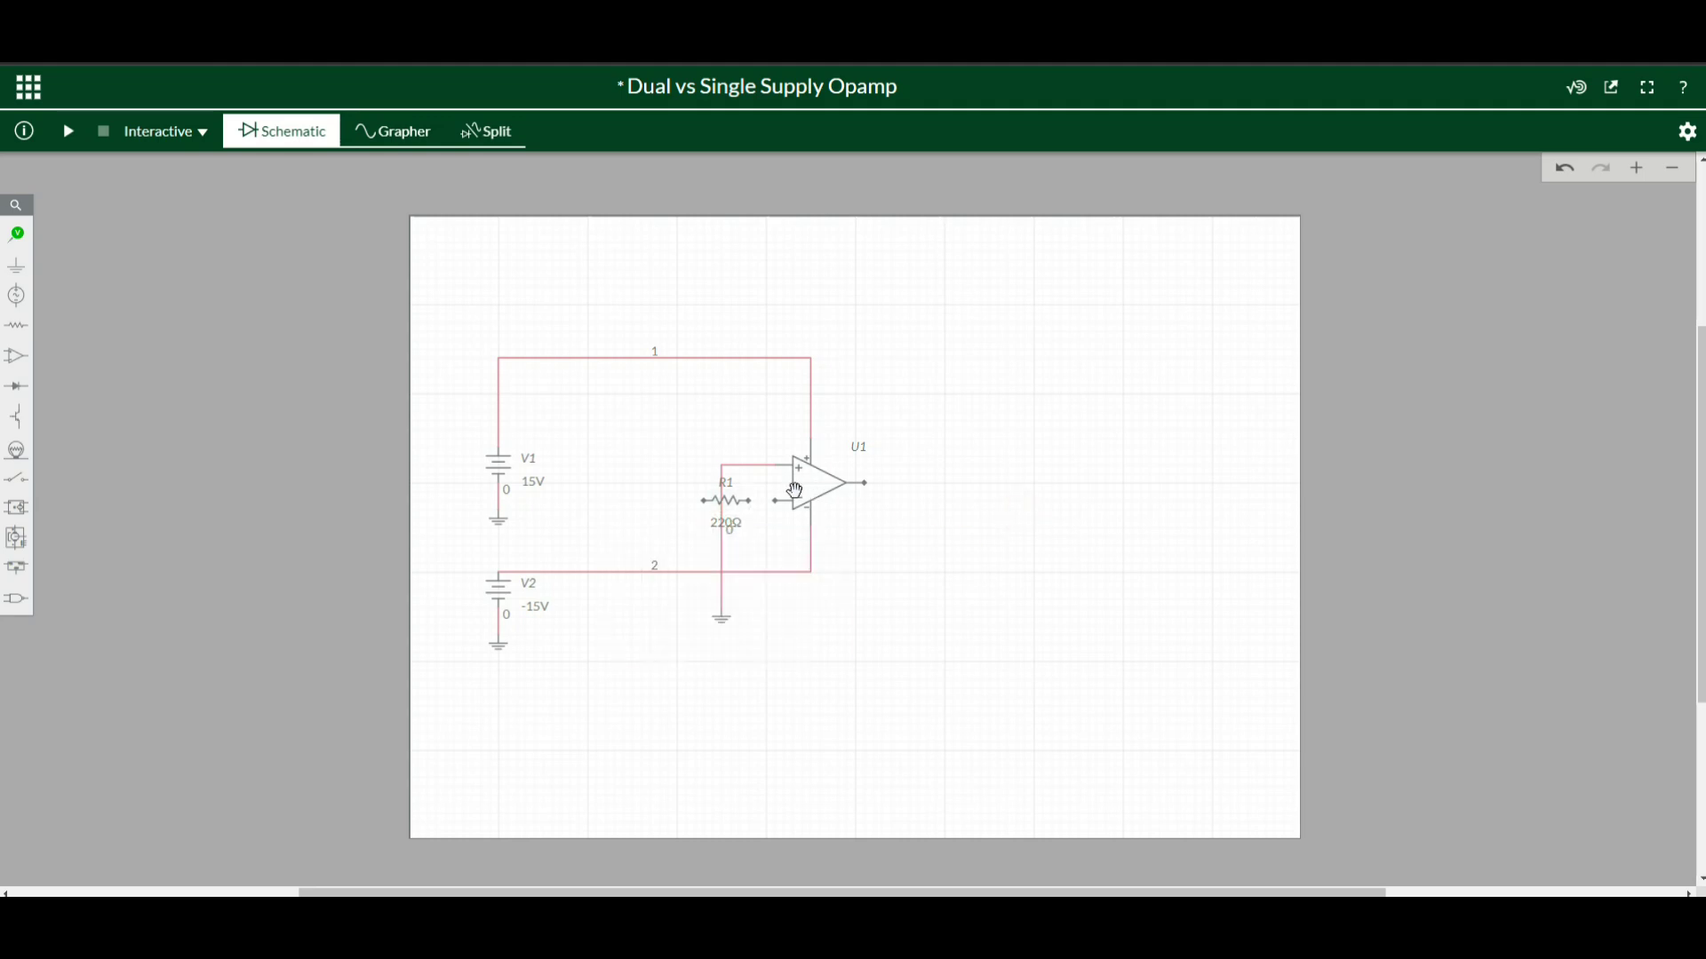
{"action": "left_click", "coordinate": [750, 501]}
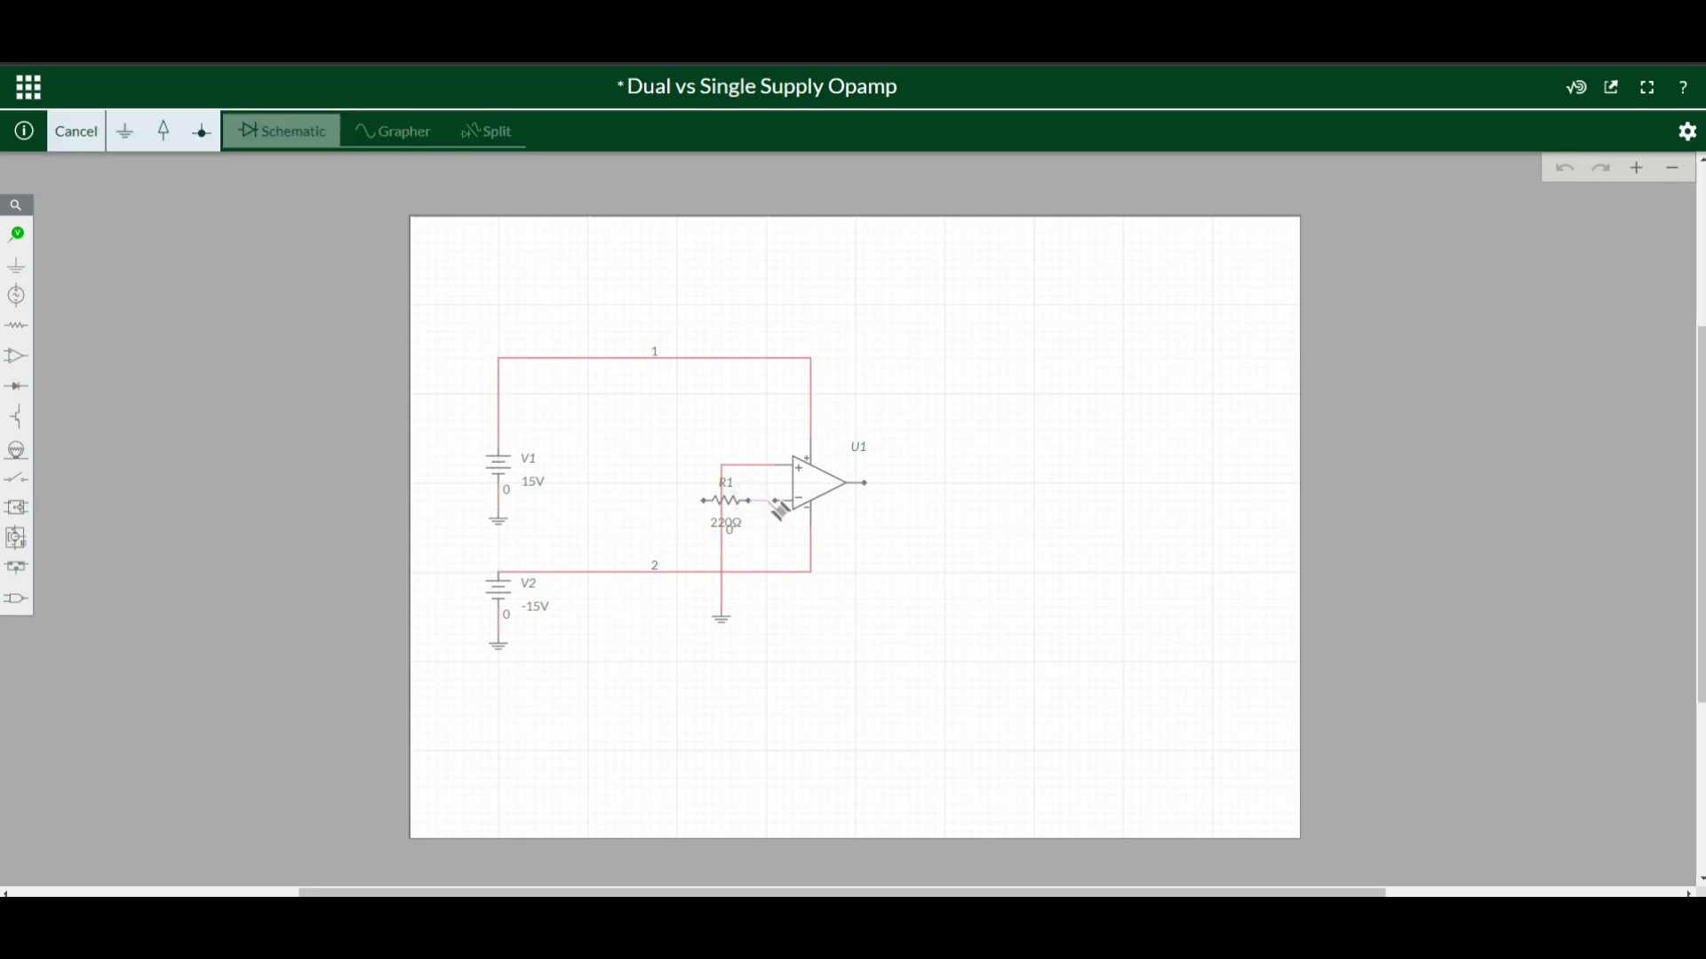
{"action": "left_click", "coordinate": [784, 500]}
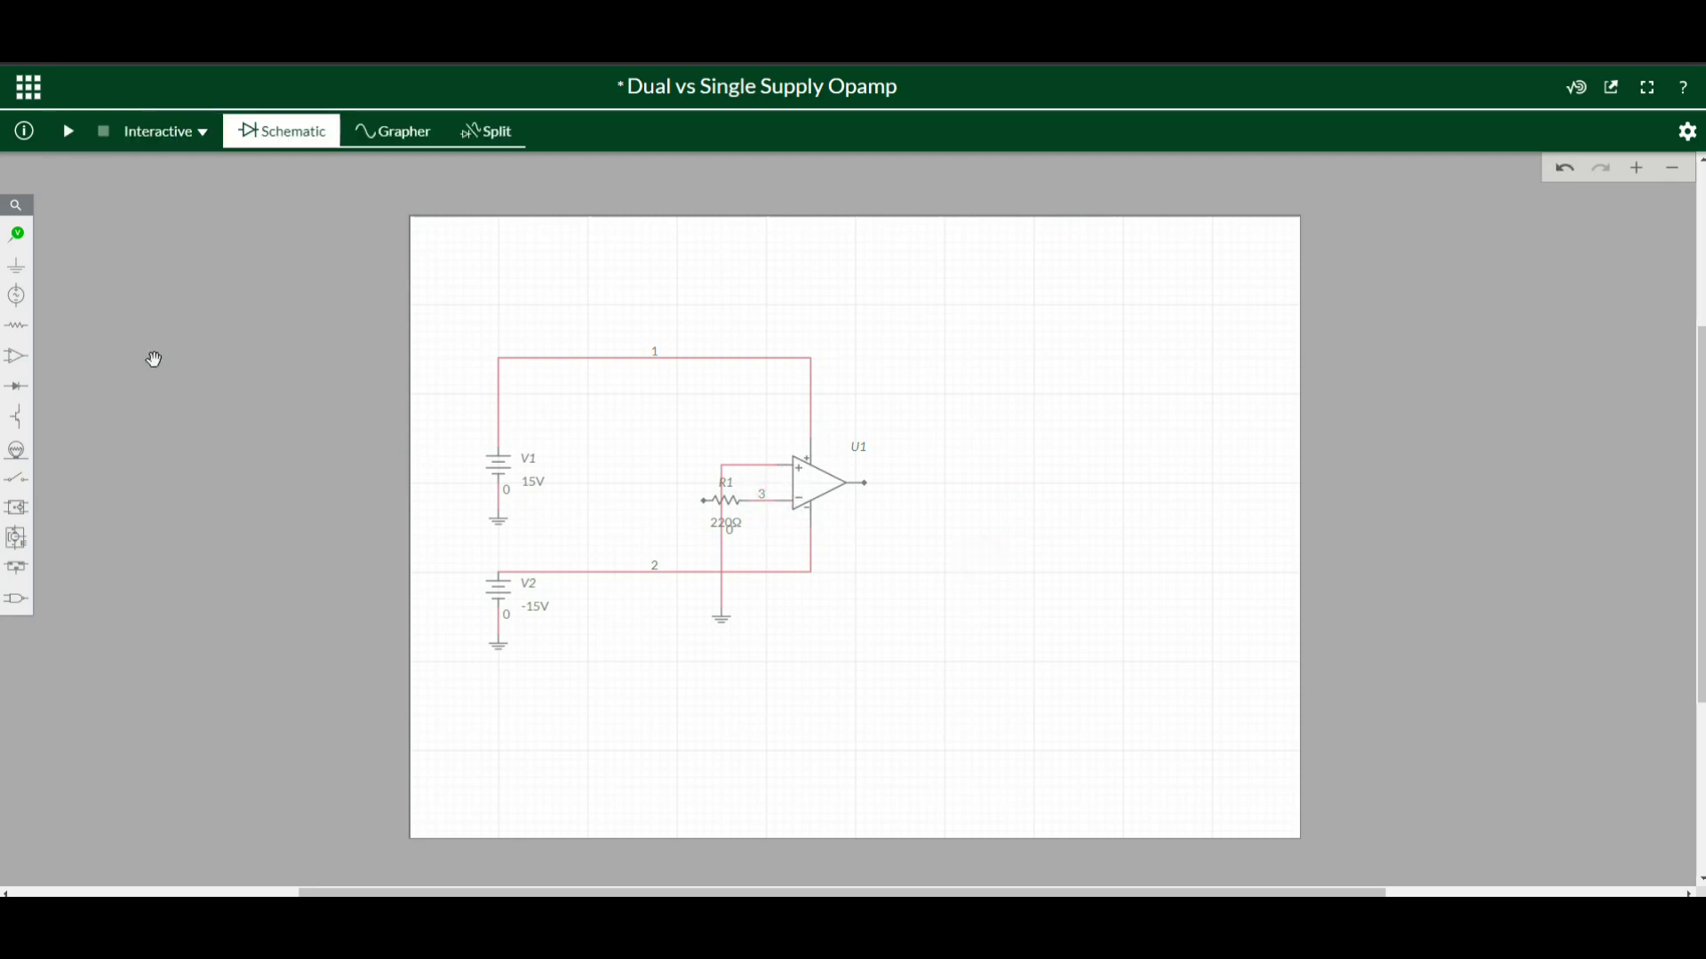
{"action": "left_click", "coordinate": [17, 325]}
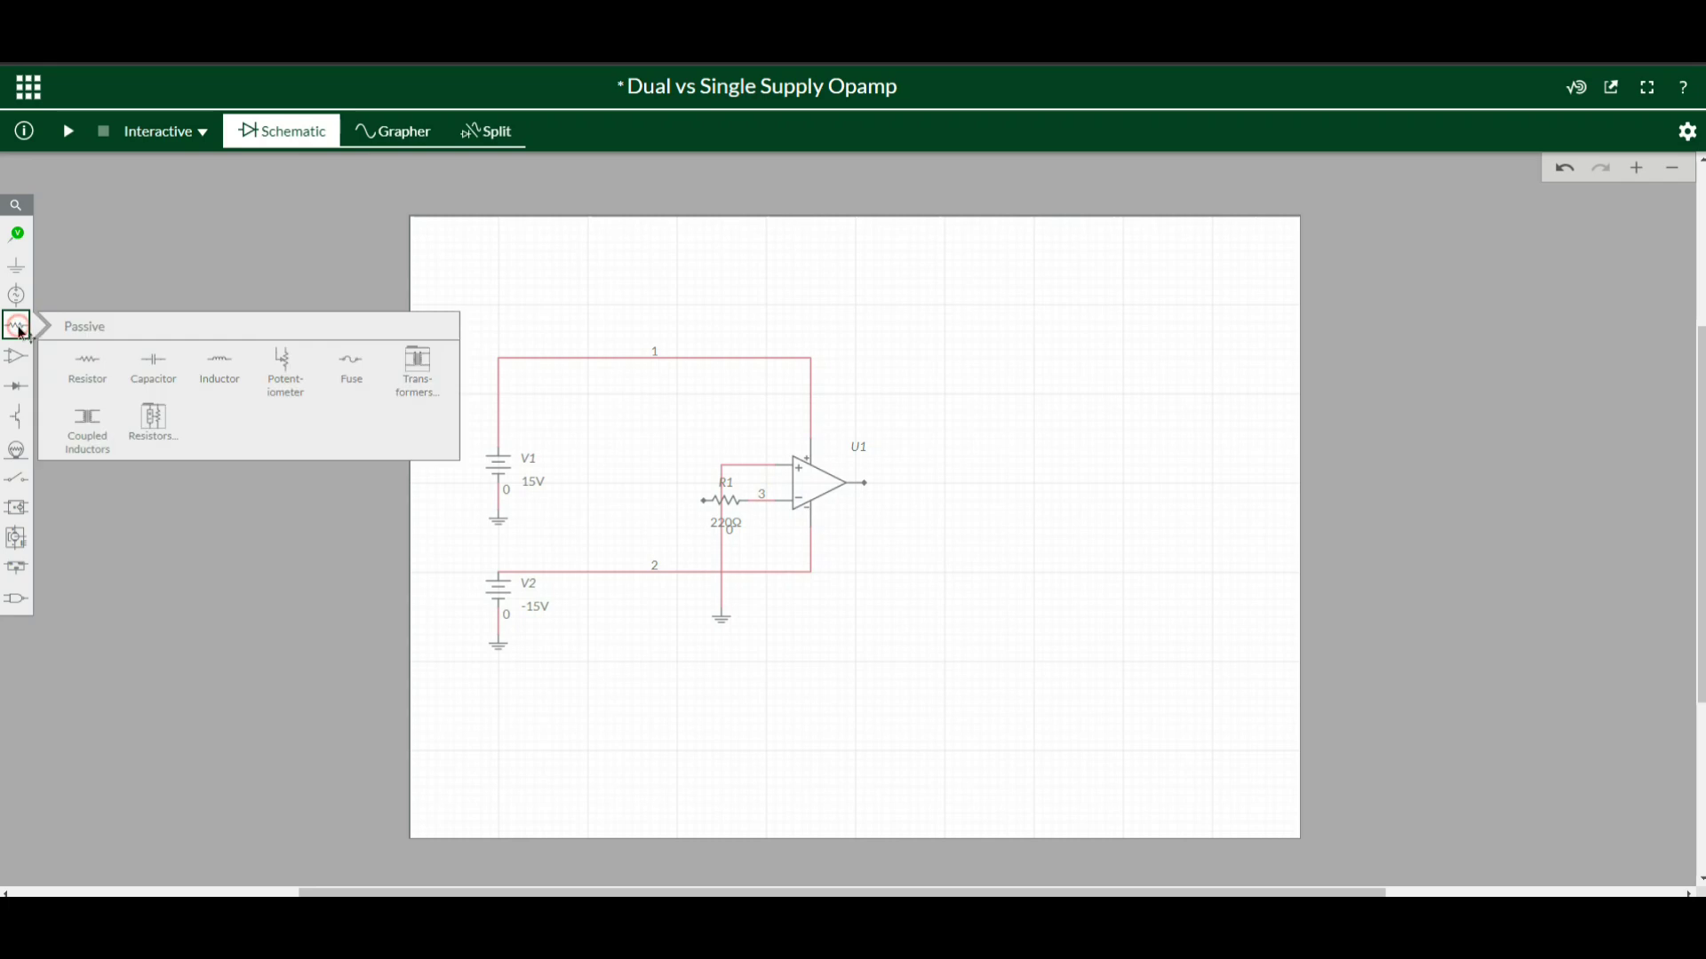
- Place resistor R2 vertically to the right of the op amp, under its output
{"action": "left_click", "coordinate": [86, 358]}
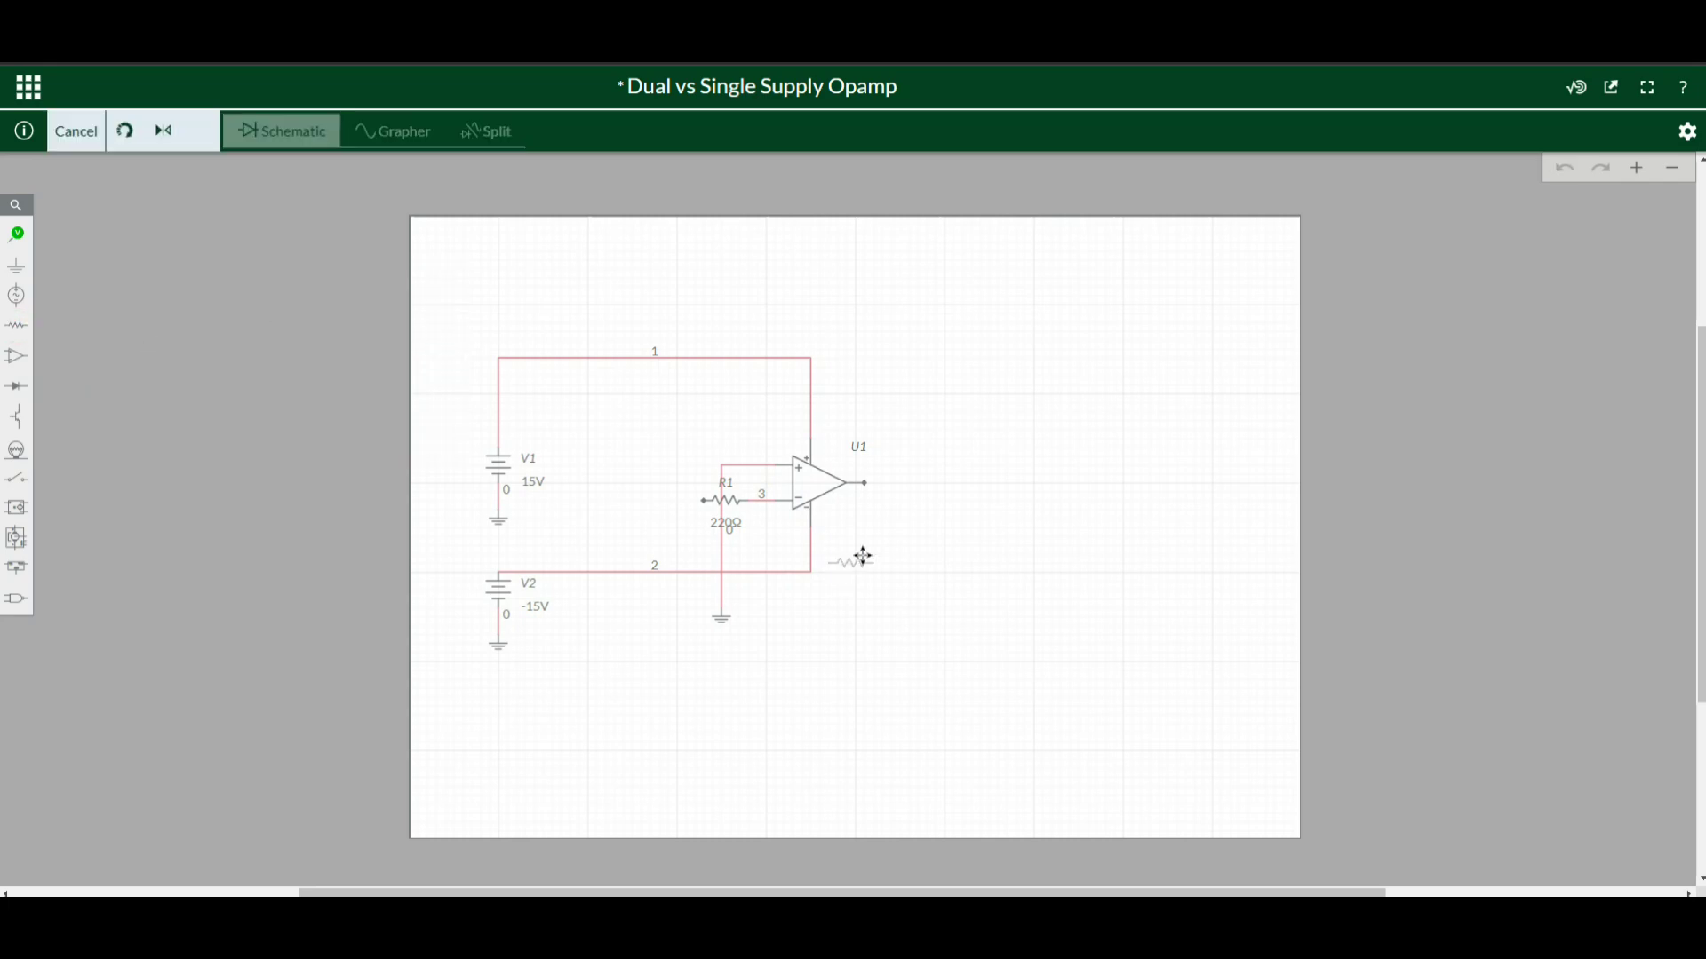
{"action": "left_click", "coordinate": [862, 557]}
{"action": "left_click", "coordinate": [836, 582]}
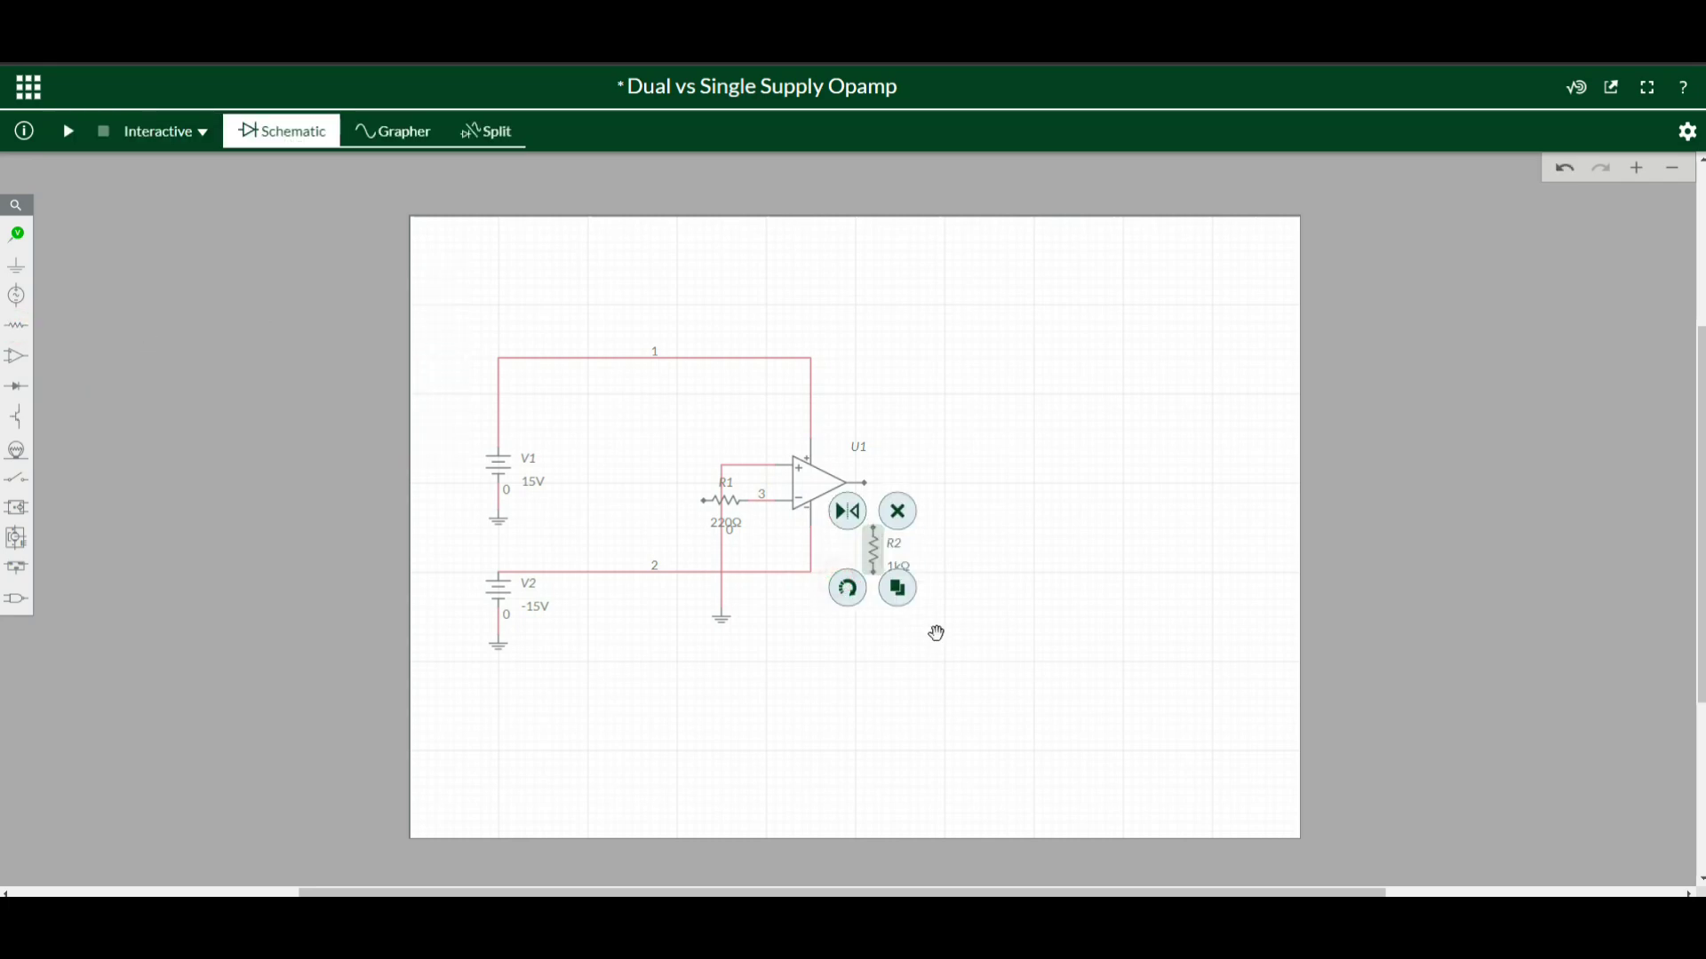
{"action": "left_click_drag", "start_coordinate": [872, 545], "coordinate": [863, 537]}
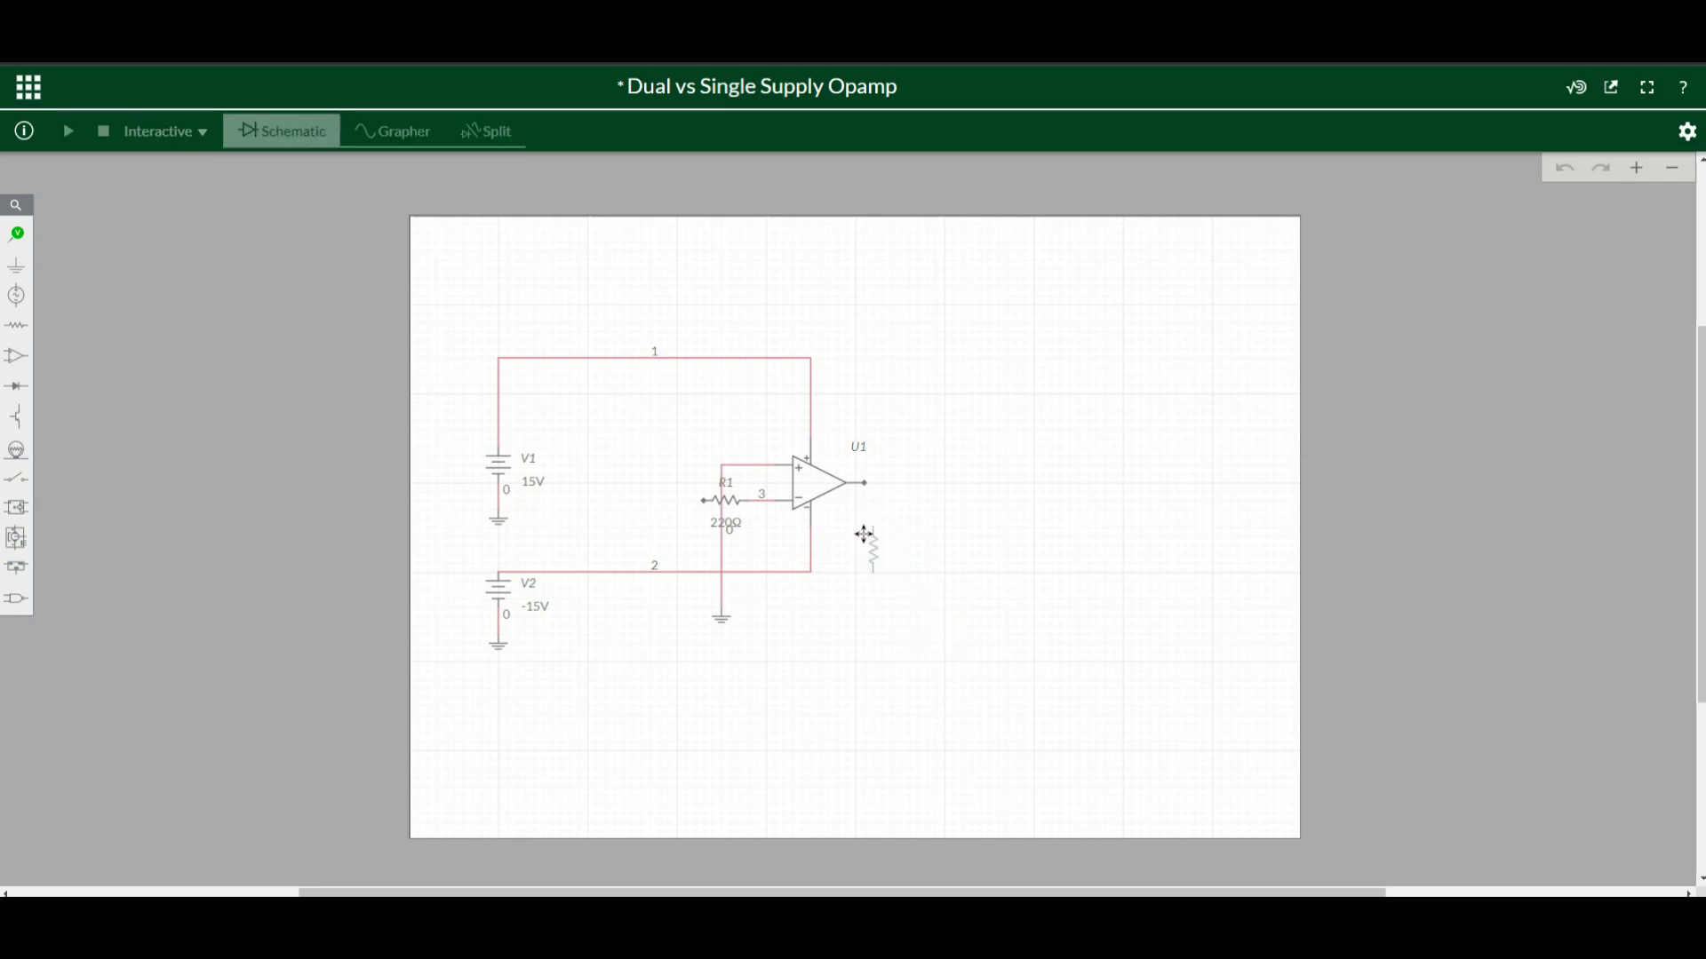
{"action": "left_click", "coordinate": [895, 582]}
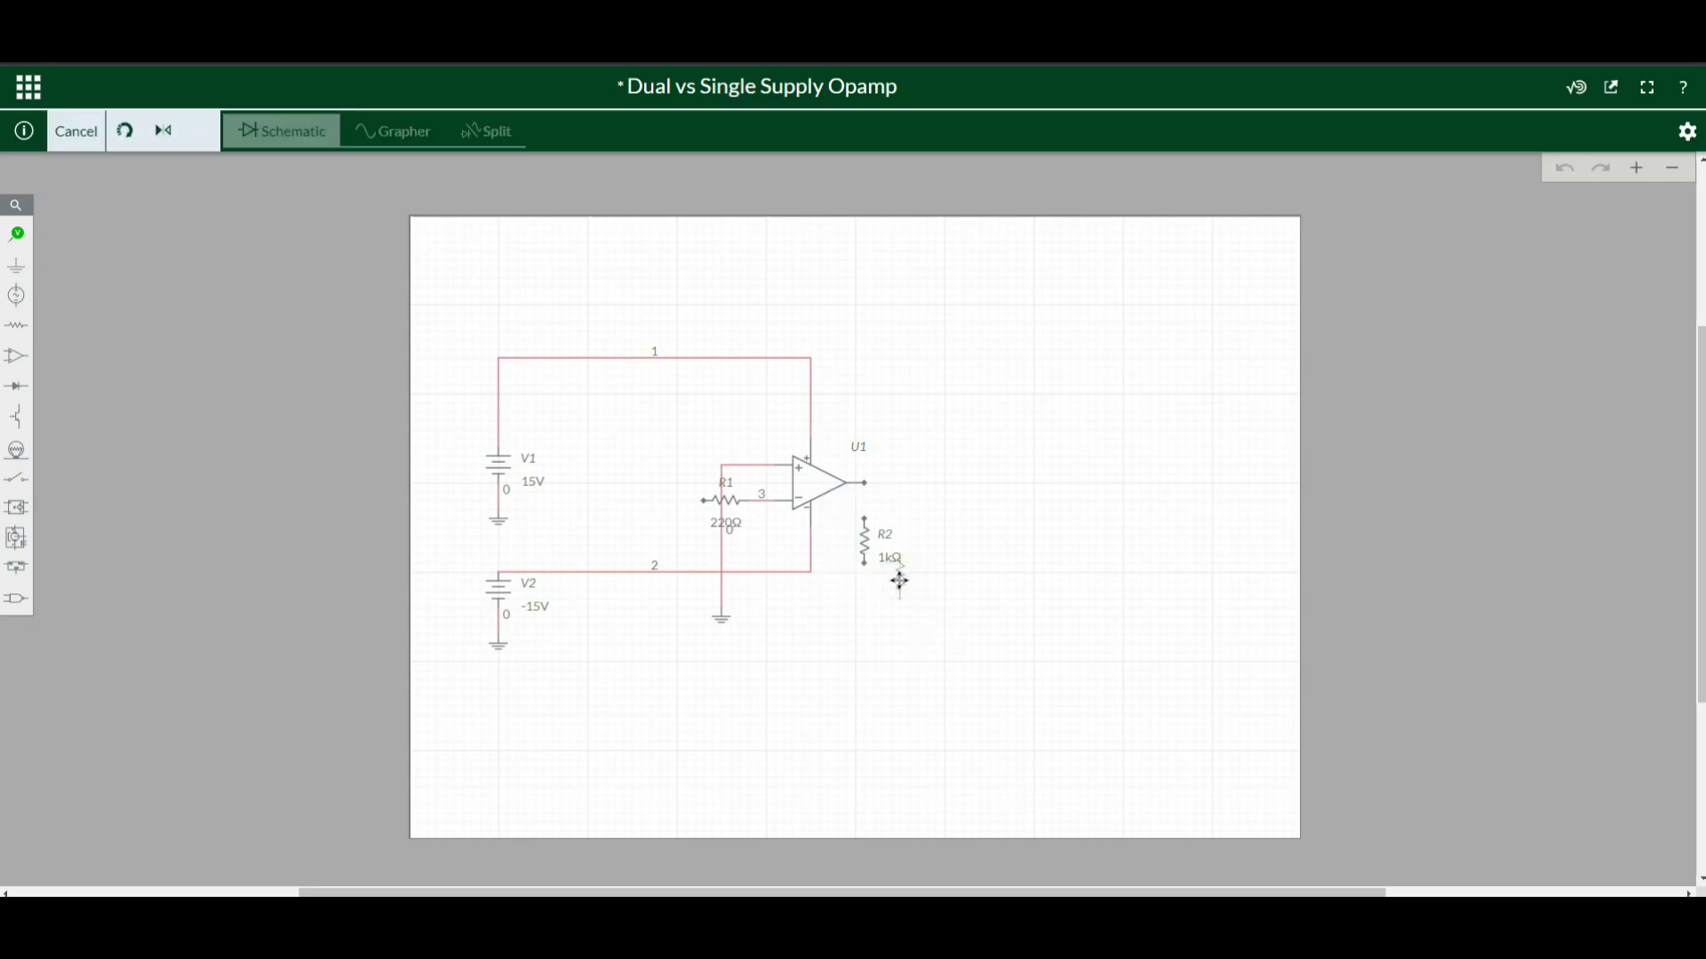
{"action": "key", "text": "Escape"}
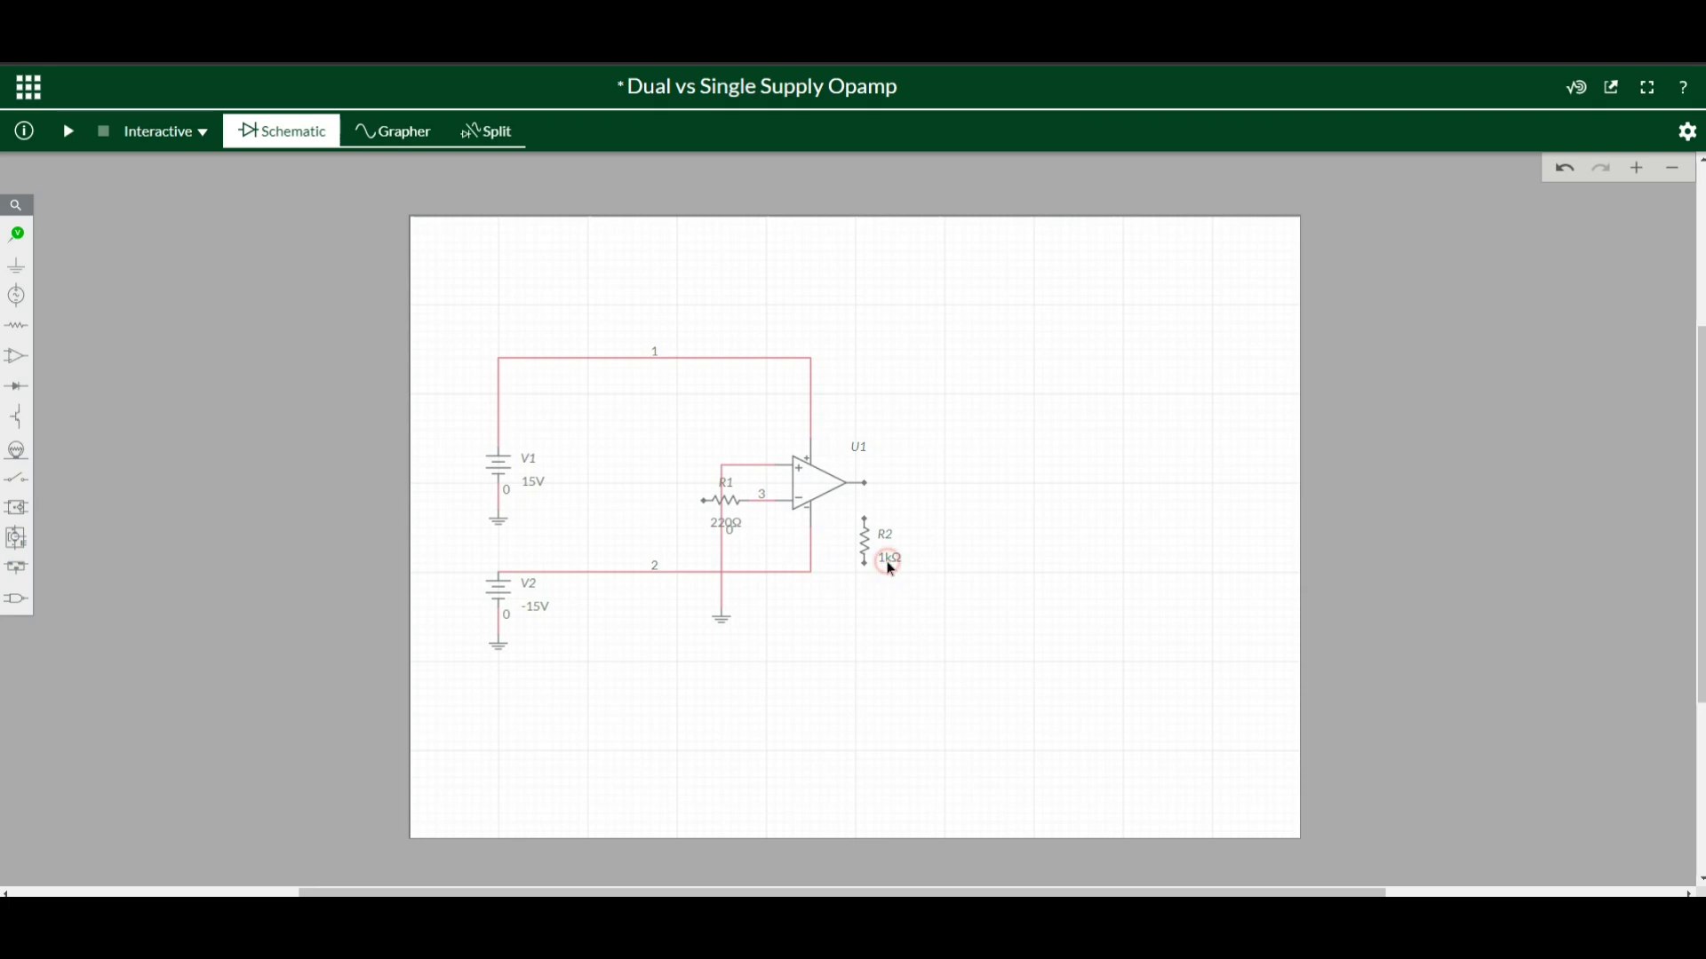
- Change R2's resistance from 1k to 470 Ω
{"action": "left_click", "coordinate": [888, 563]}
{"action": "double_click", "coordinate": [910, 583]}
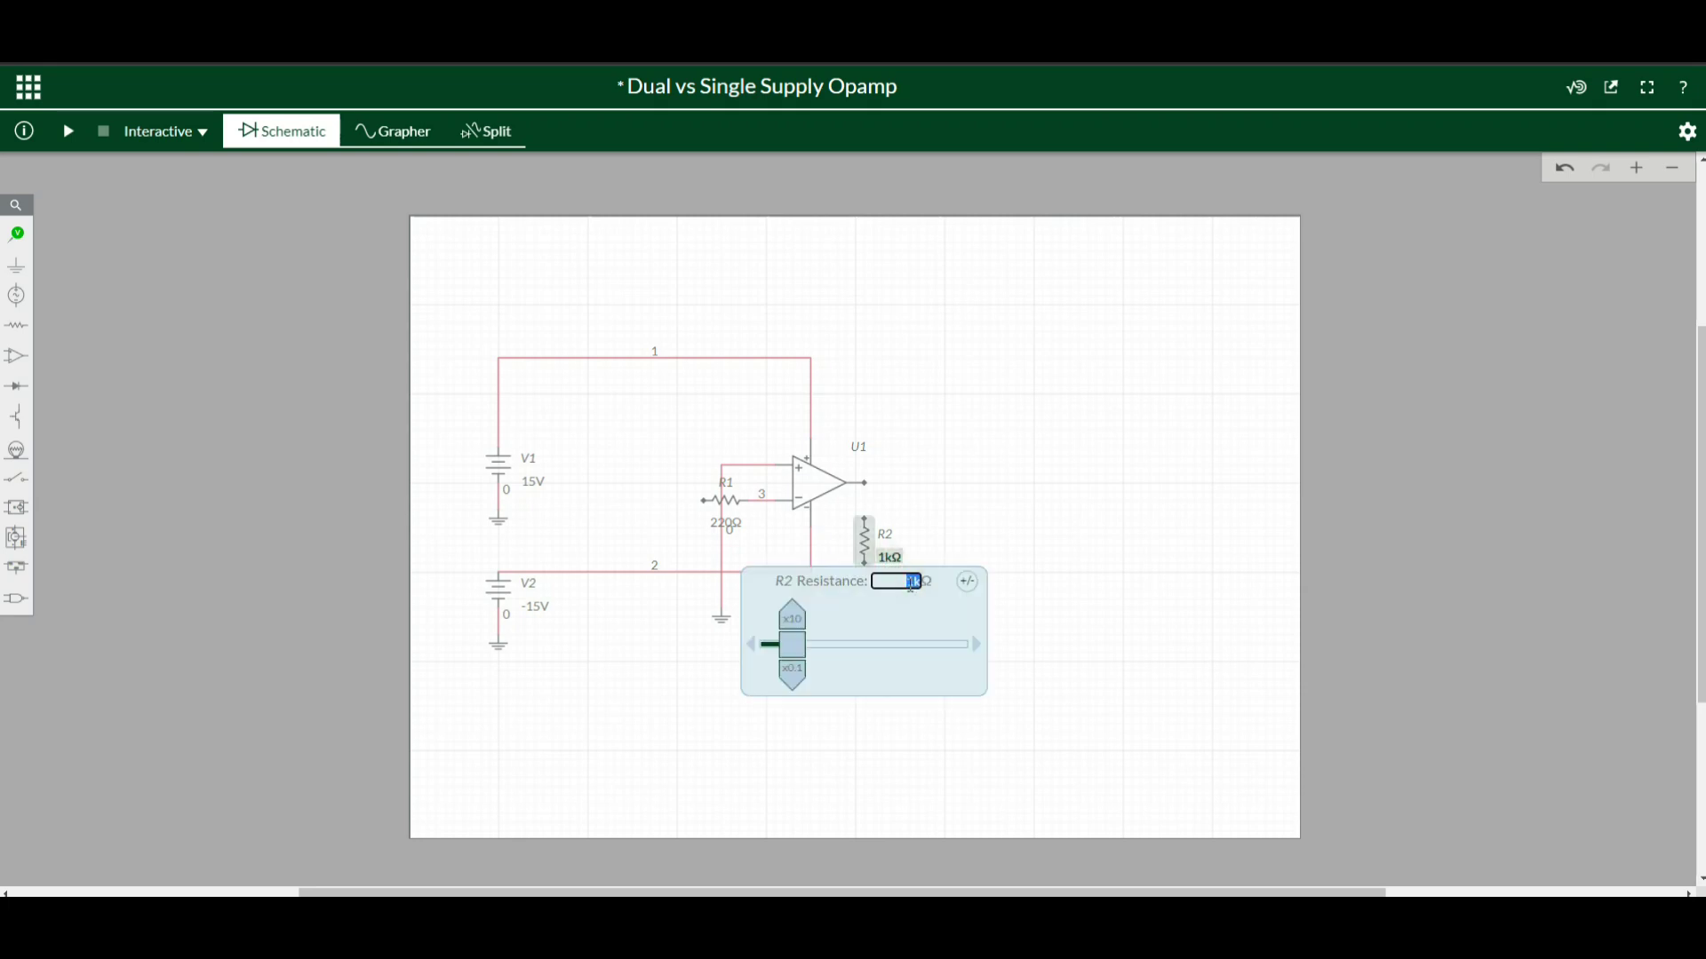
{"action": "type", "text": "470"}
{"action": "key", "text": "Return"}
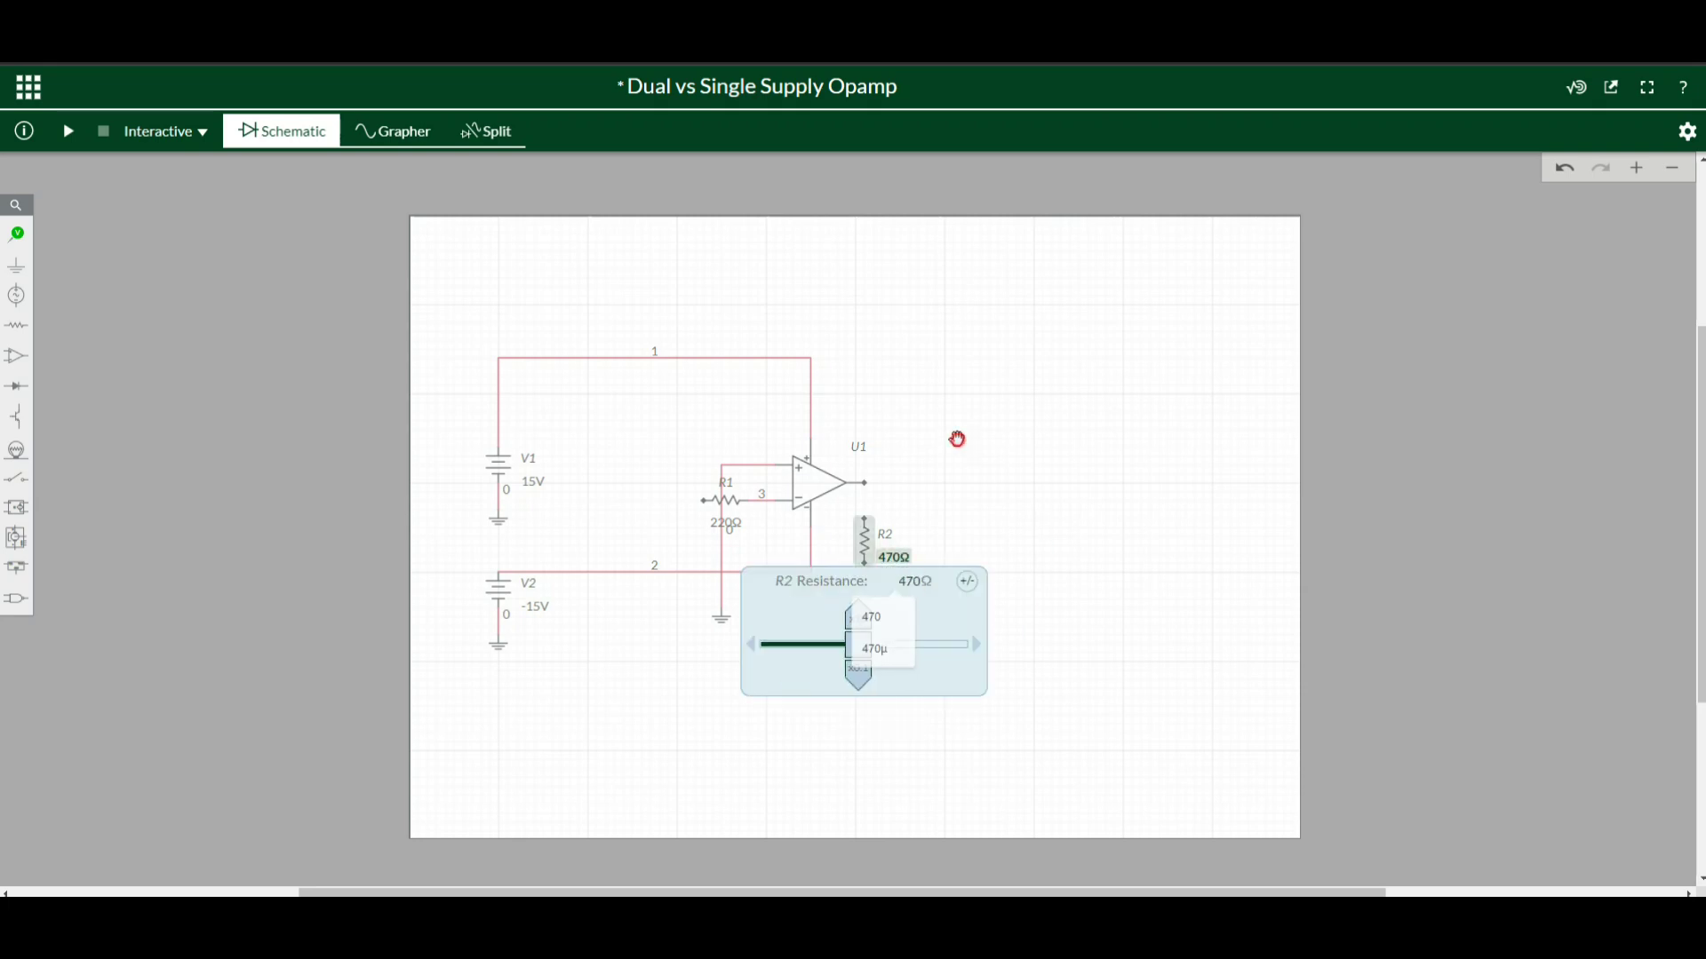
{"action": "left_click", "coordinate": [956, 441]}
- Wire U1's output to R2's top and R2's bottom to inverting-input node 3
{"action": "left_click", "coordinate": [869, 484]}
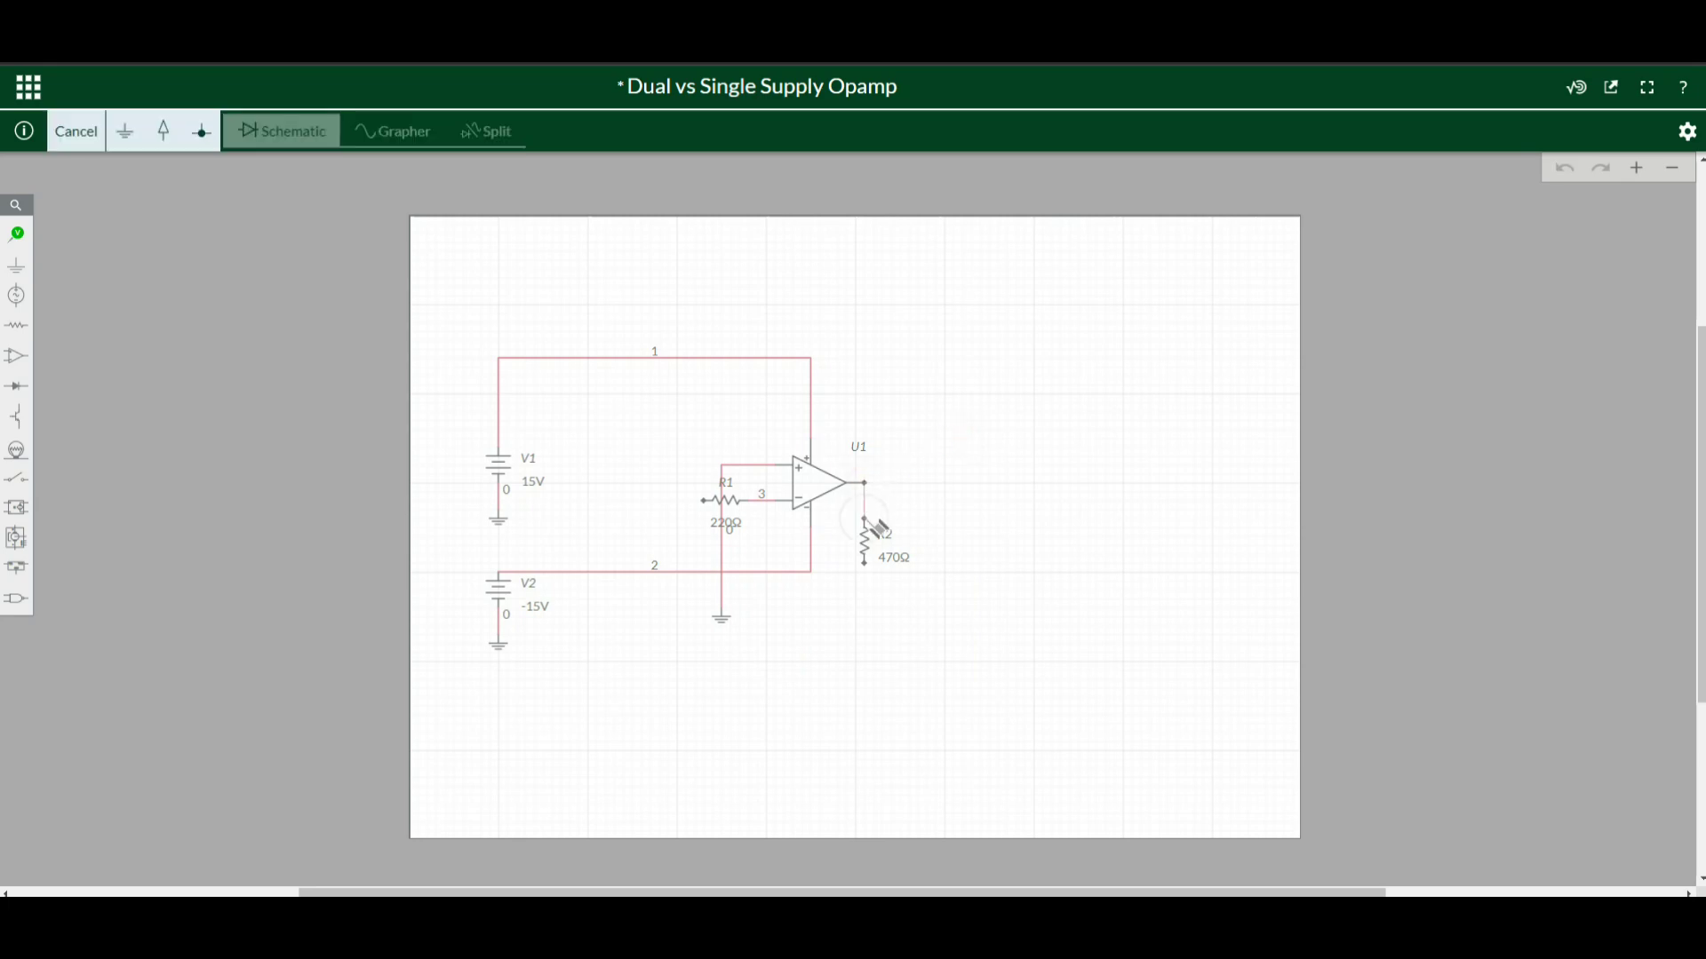
{"action": "left_click", "coordinate": [866, 521]}
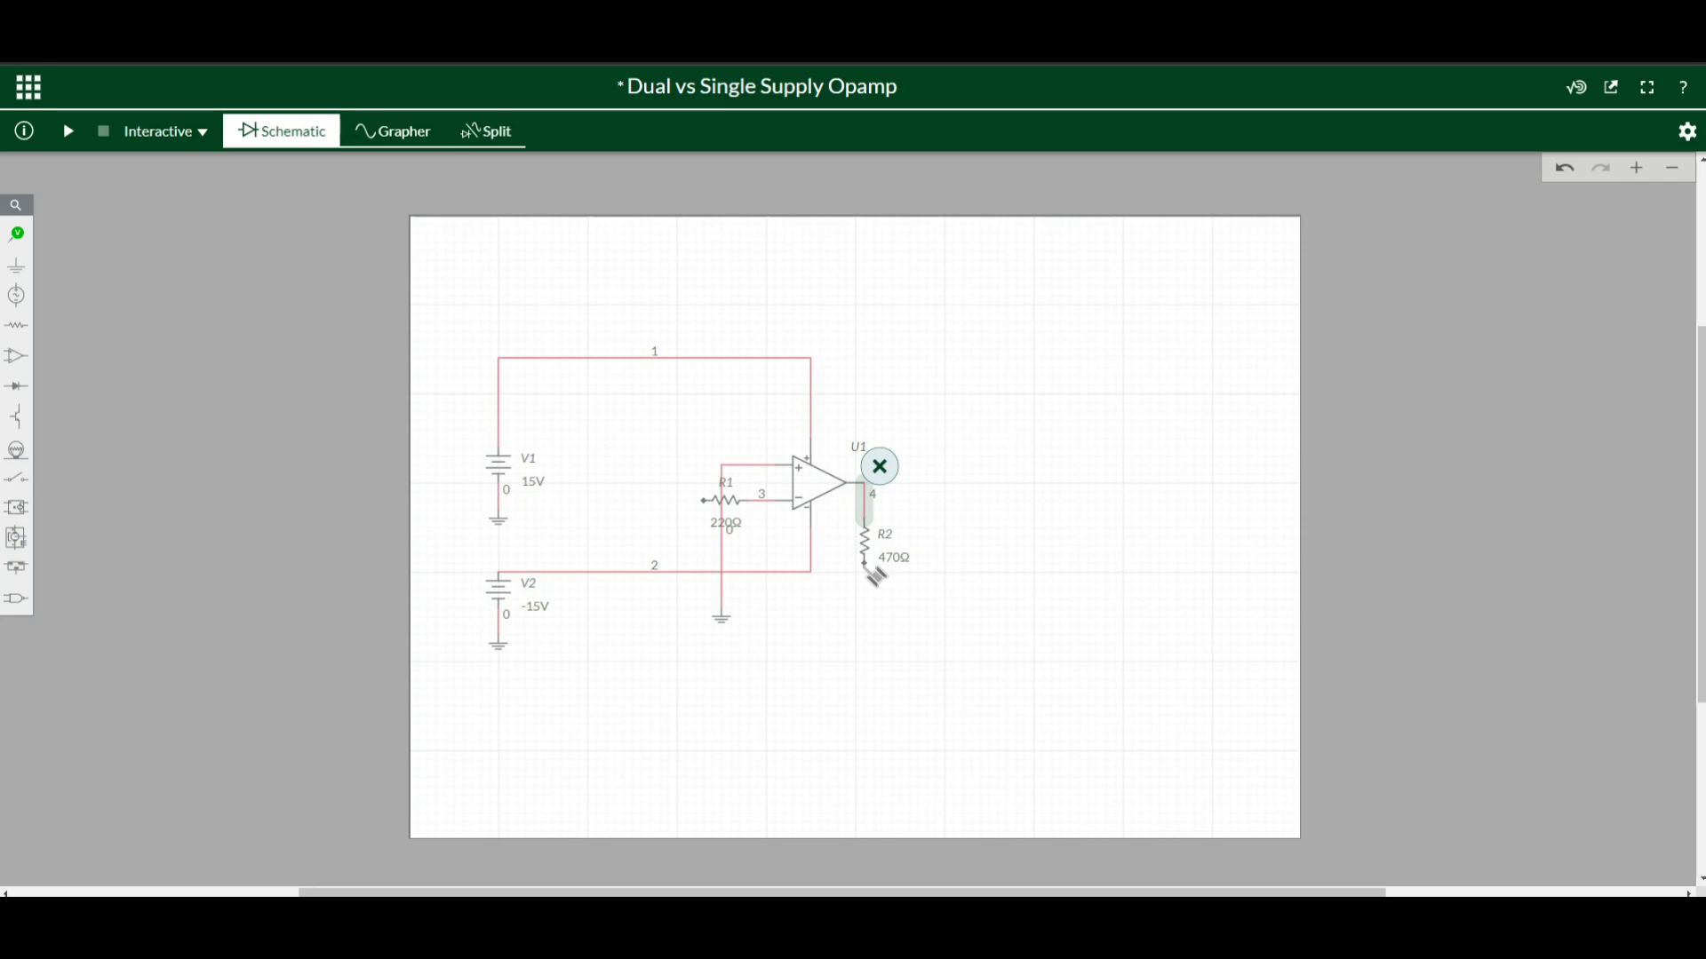
{"action": "left_click", "coordinate": [866, 566]}
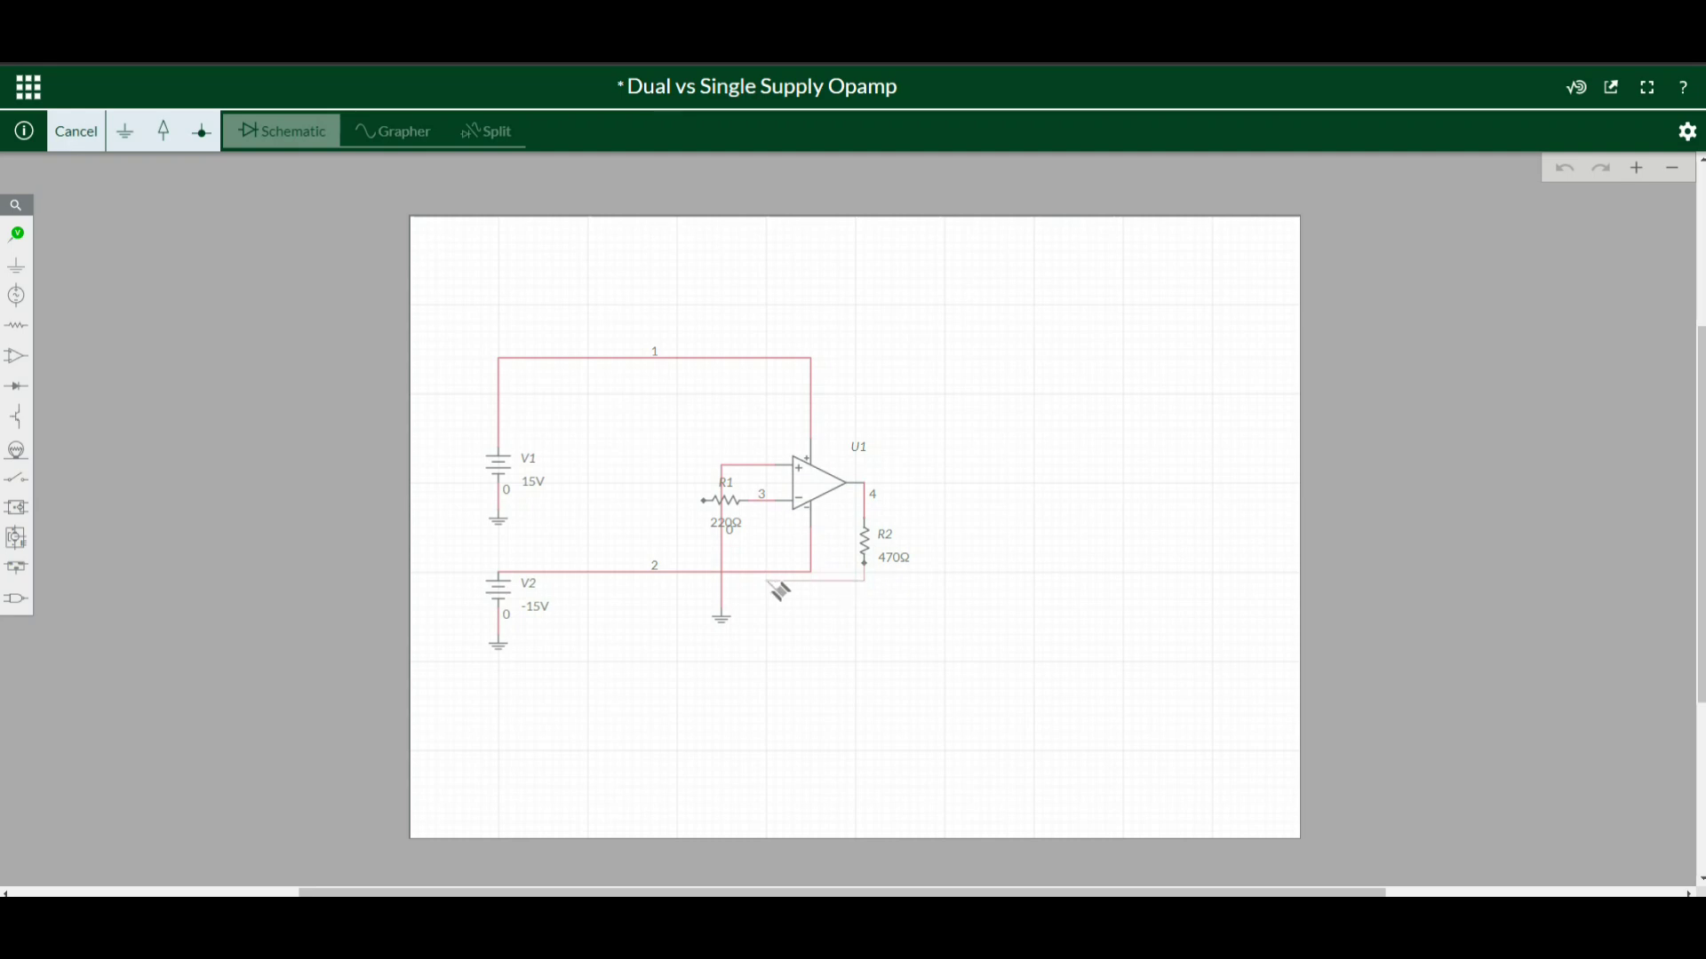
{"action": "left_click", "coordinate": [765, 502]}
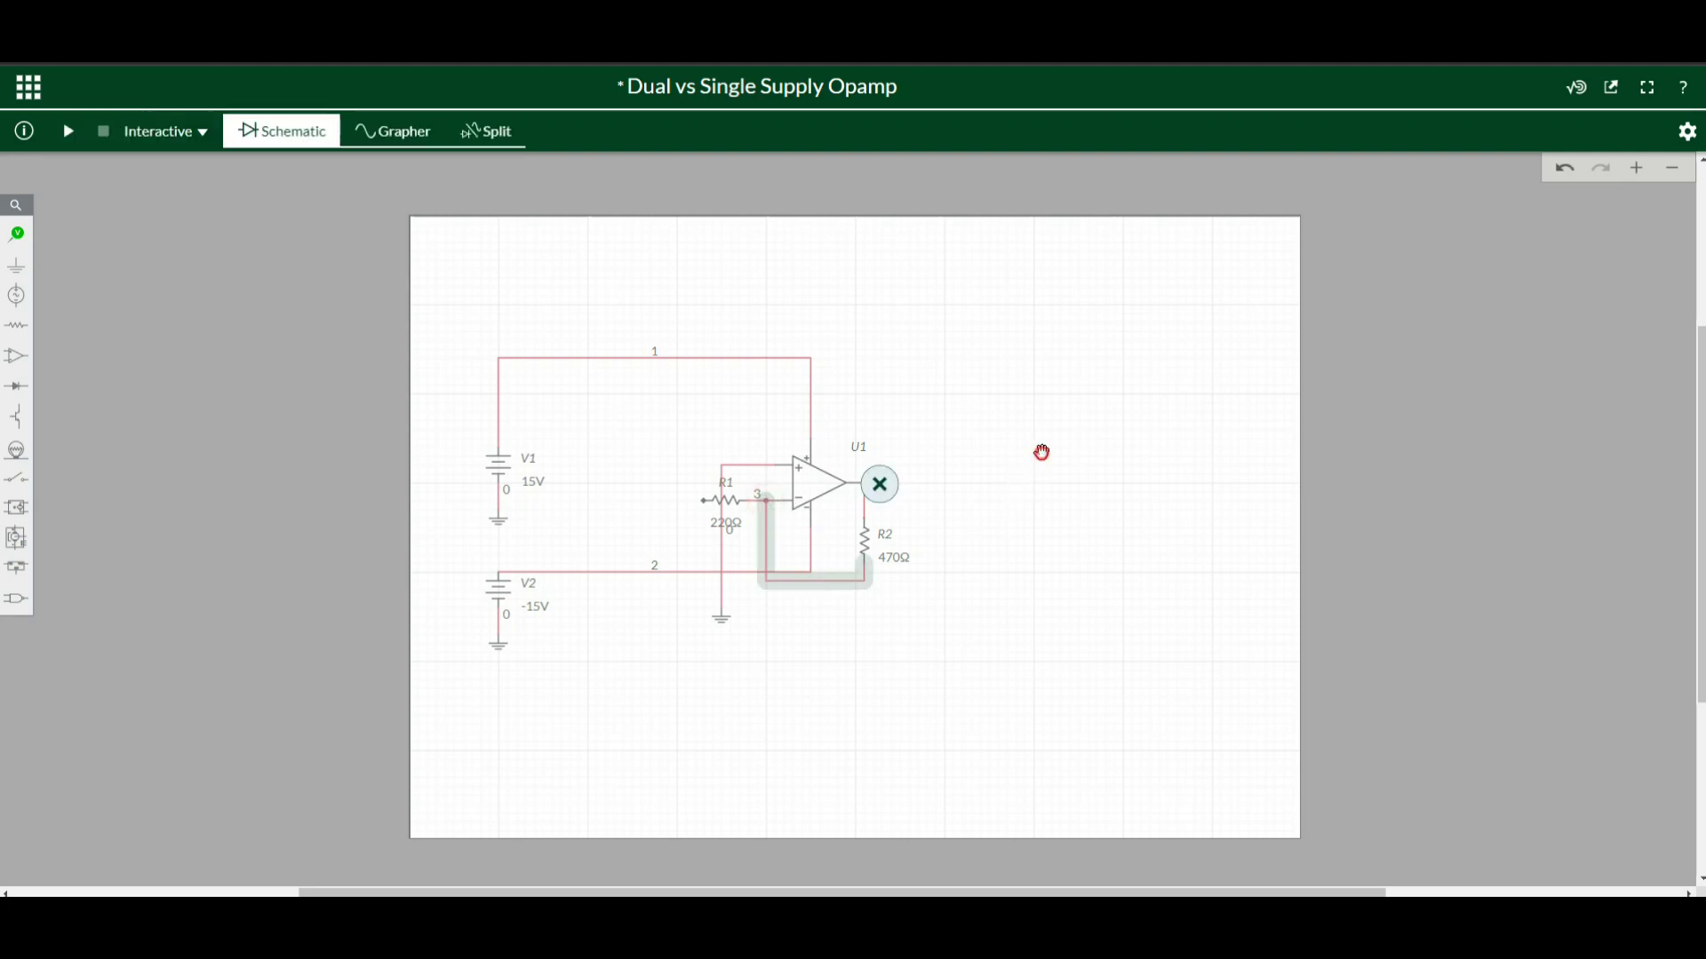
{"action": "left_click", "coordinate": [16, 294]}
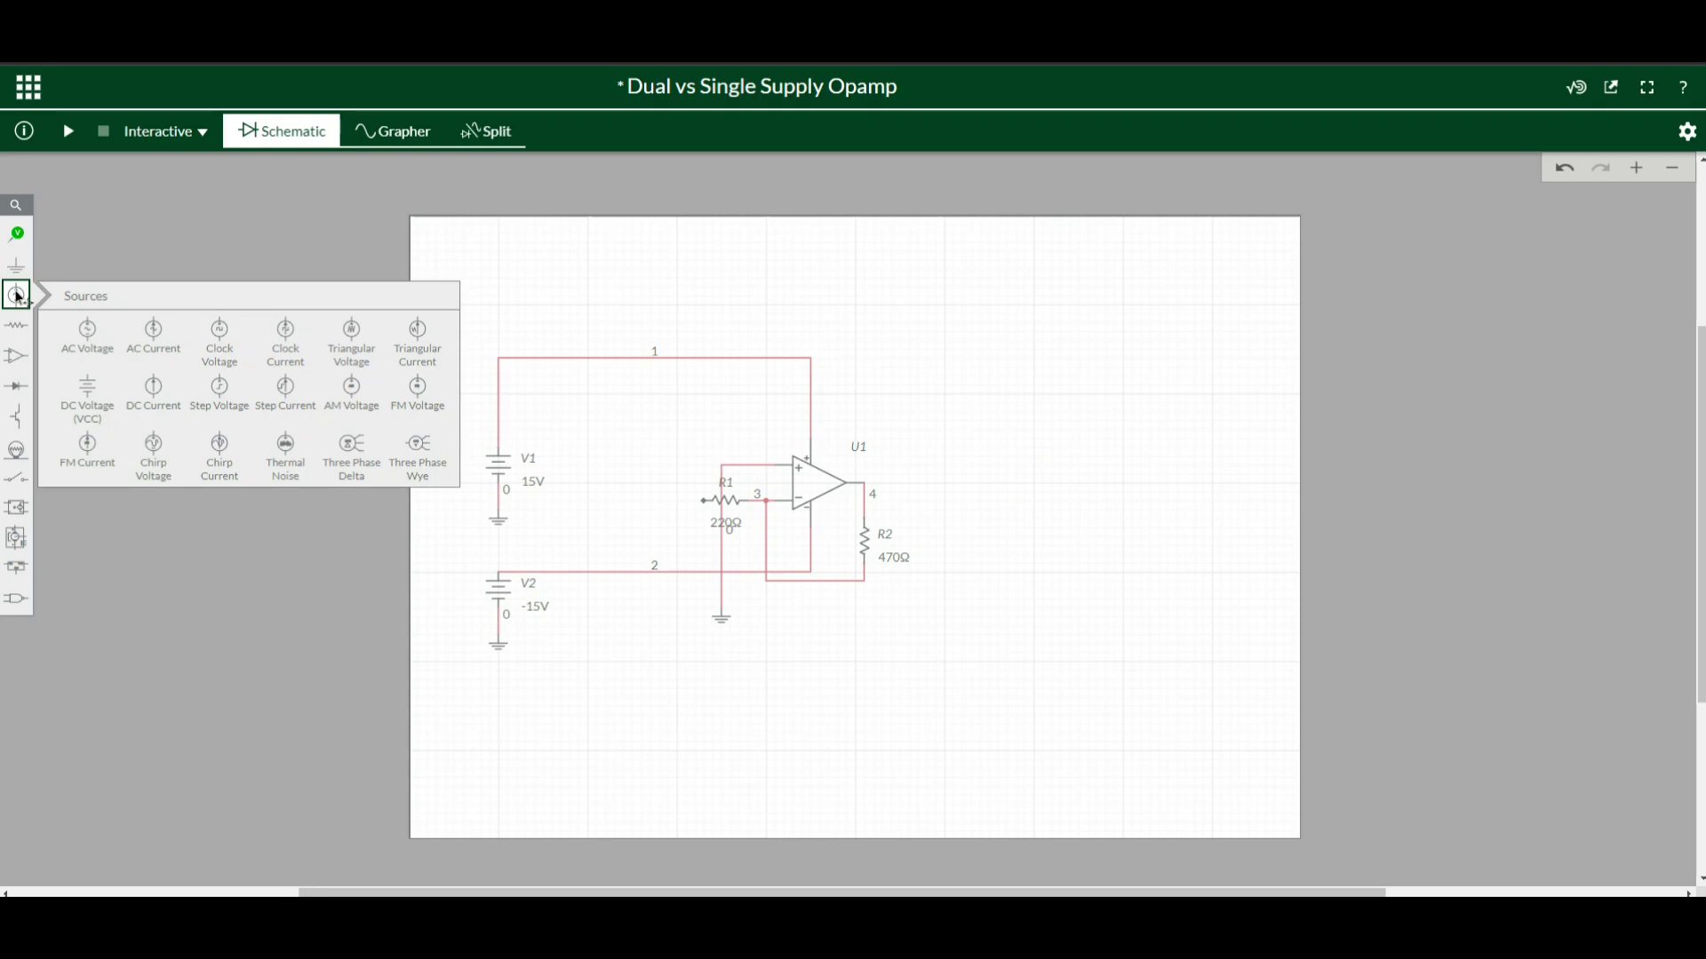
- Place AC source V3 left of R1 and ground its lower terminal
{"action": "left_click", "coordinate": [85, 328]}
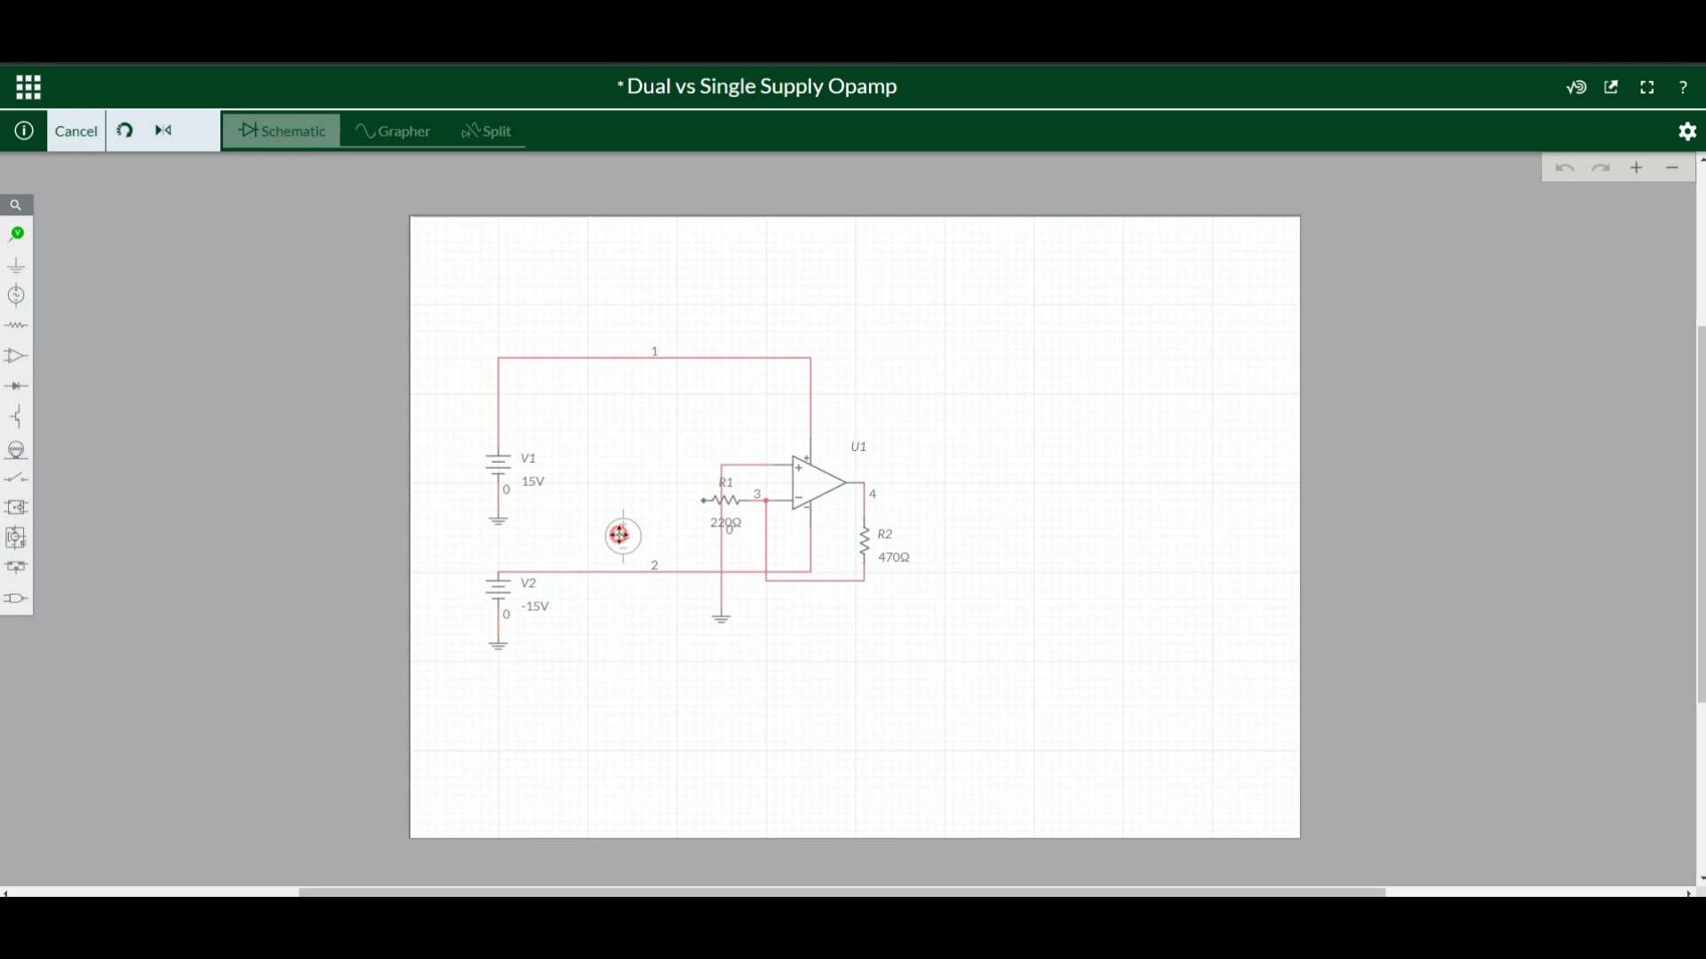
{"action": "left_click", "coordinate": [618, 534]}
{"action": "left_click", "coordinate": [16, 267]}
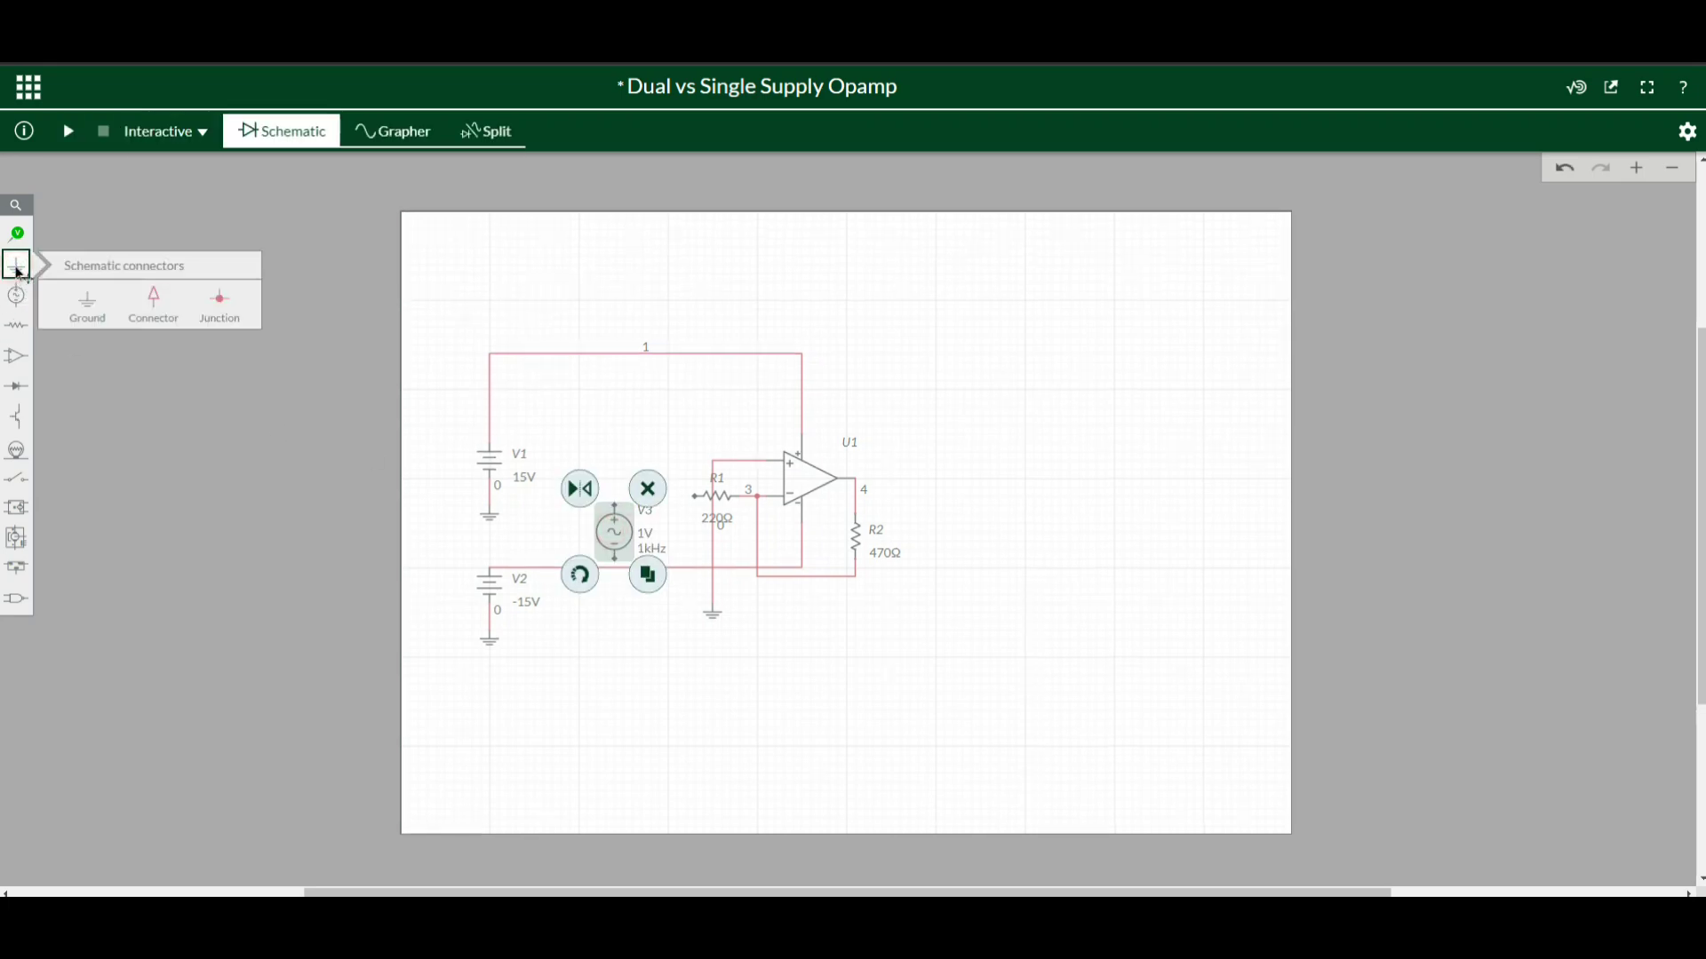
{"action": "left_click", "coordinate": [87, 303]}
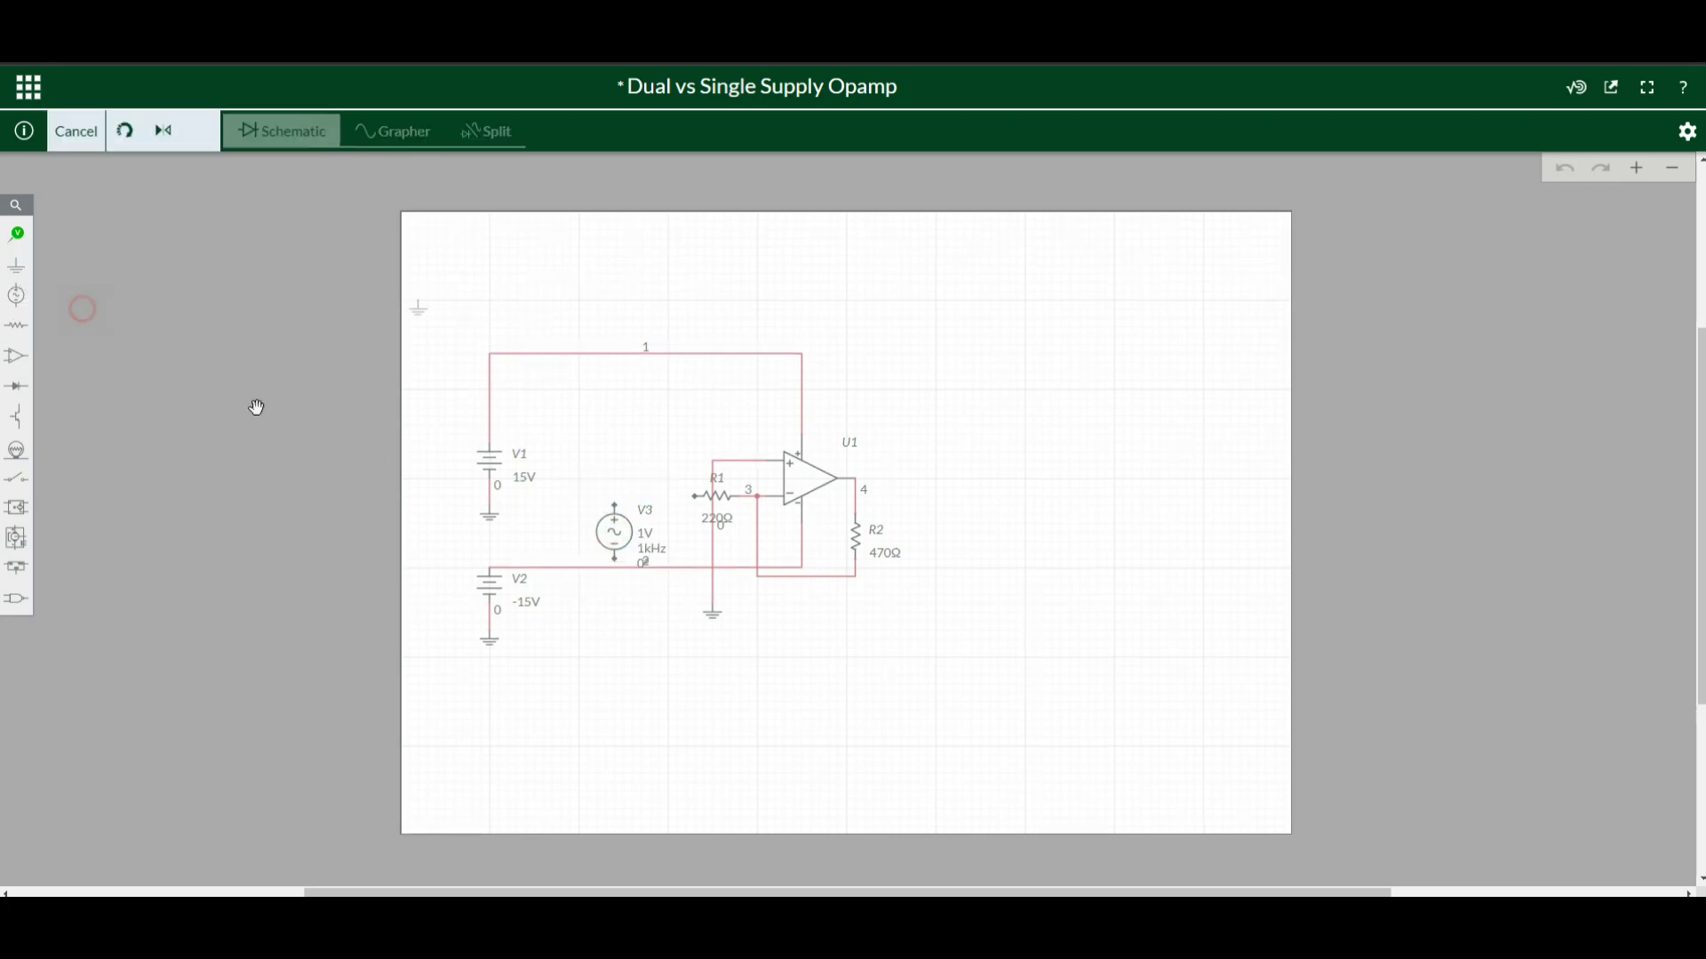
{"action": "left_click", "coordinate": [614, 611]}
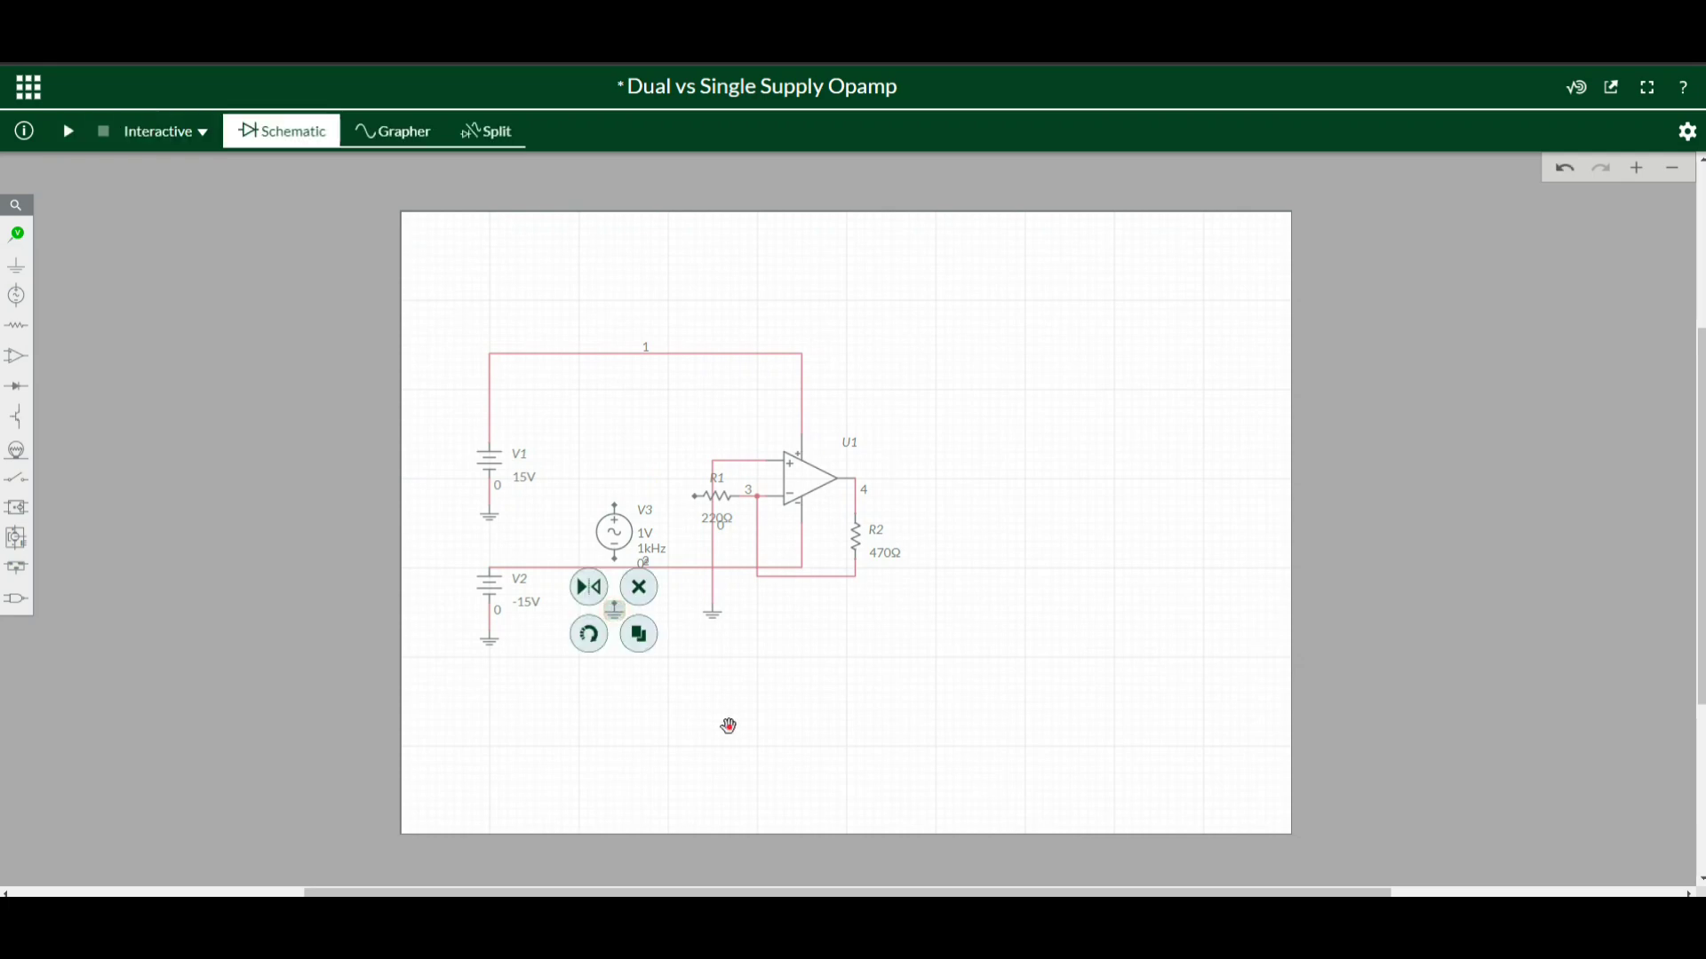
{"action": "left_click", "coordinate": [614, 561]}
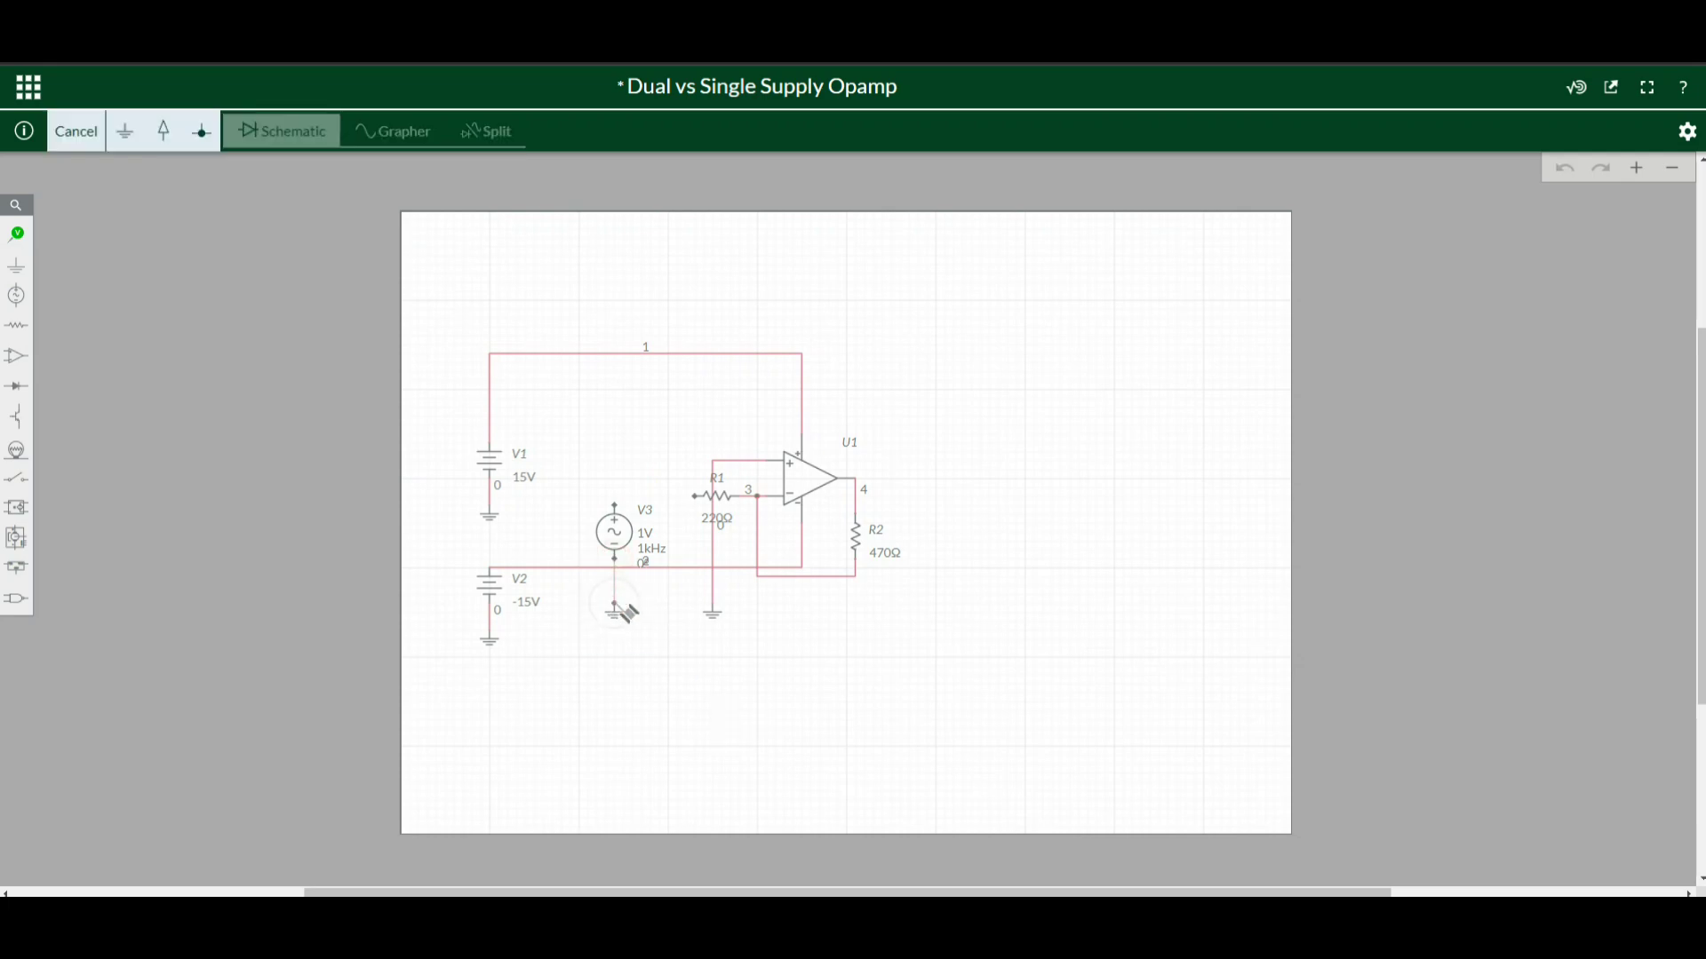
{"action": "left_click", "coordinate": [615, 610]}
{"action": "left_click", "coordinate": [860, 823]}
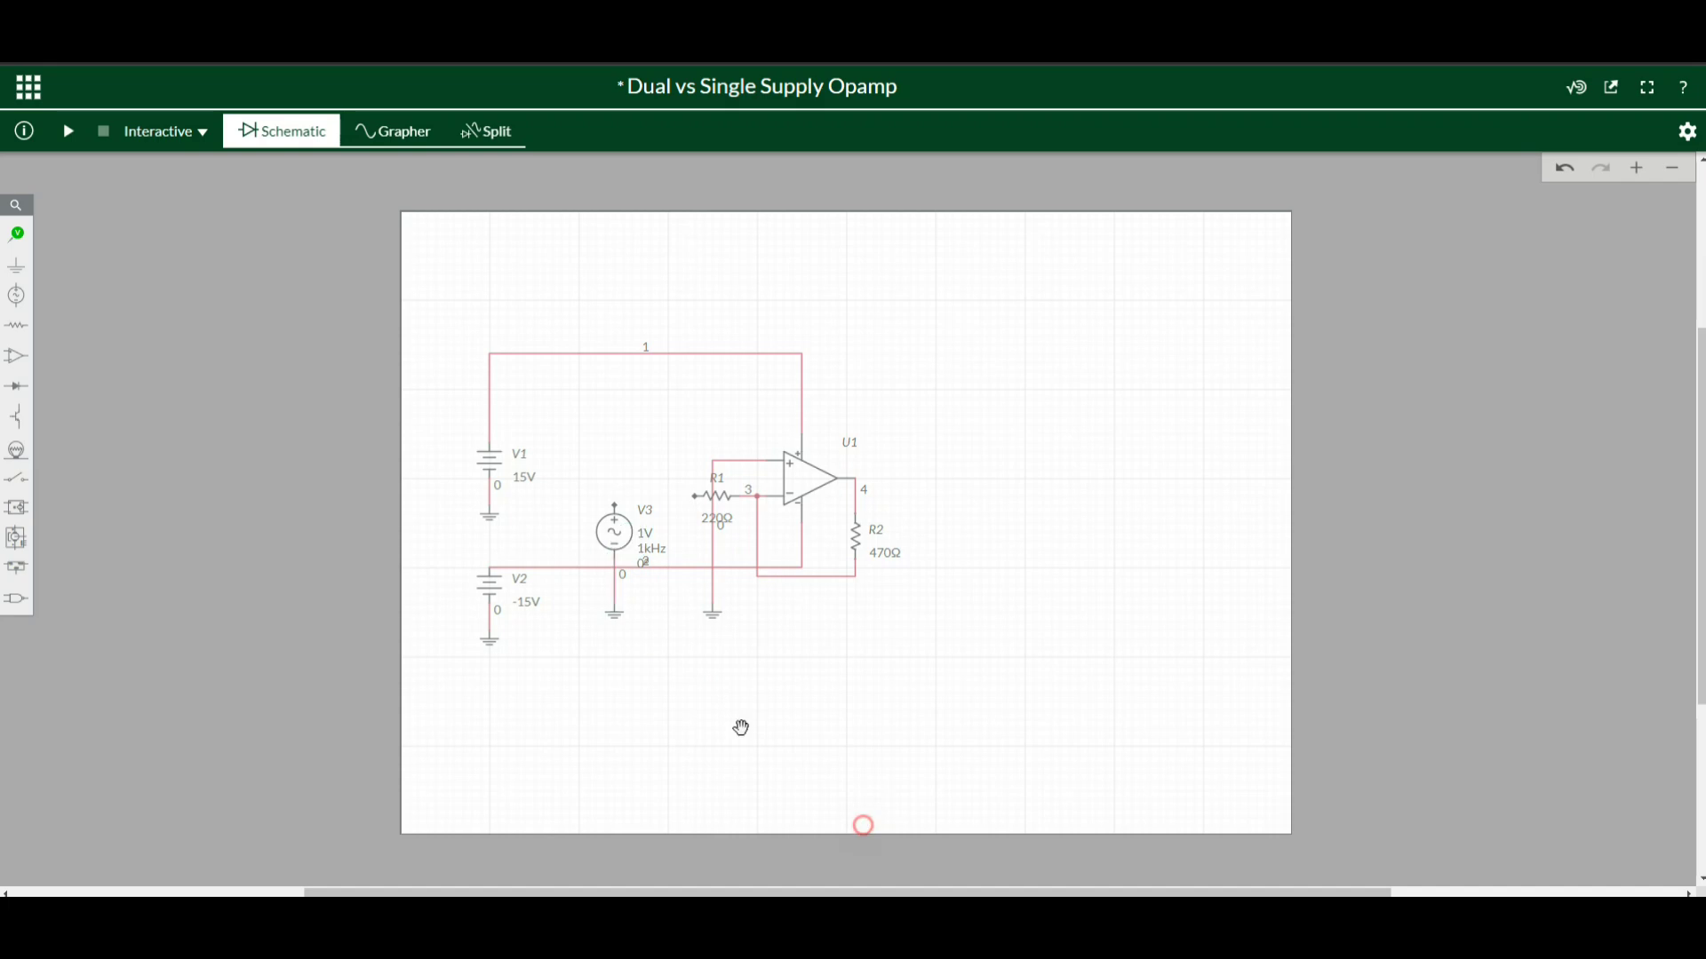
- Set V3's peak voltage to 6 V and wire its top terminal to R1
{"action": "left_click", "coordinate": [650, 534]}
{"action": "left_click", "coordinate": [675, 576]}
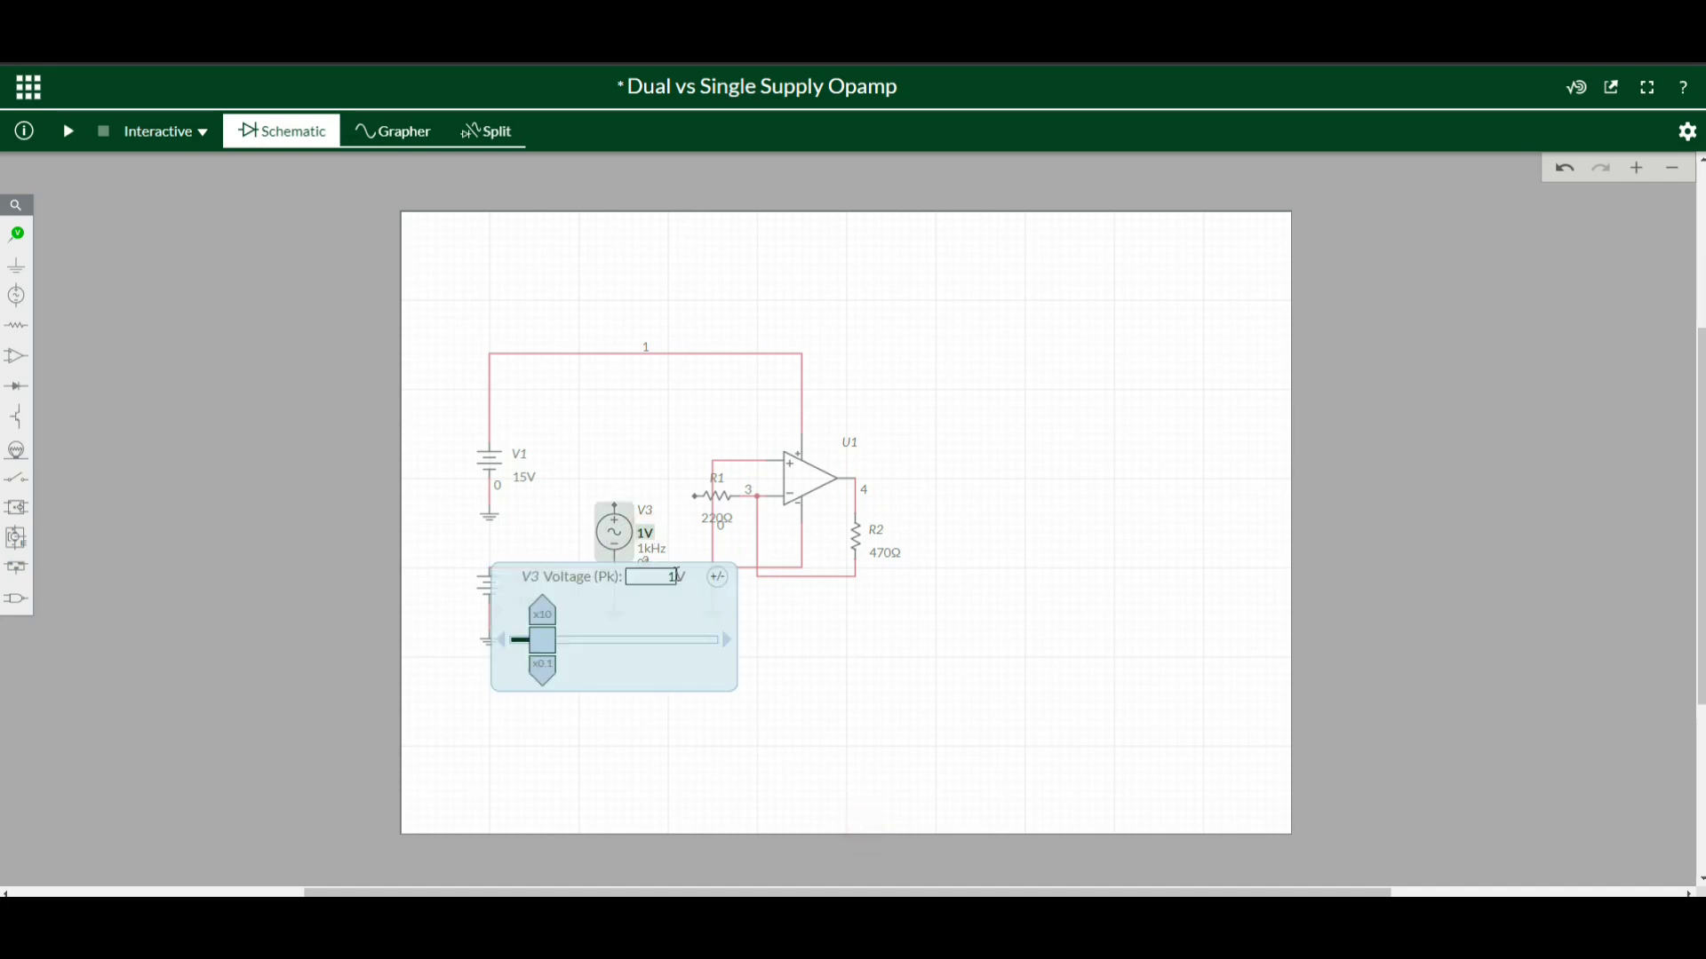
{"action": "double_click", "coordinate": [675, 576]}
{"action": "type", "text": "6"}
{"action": "left_click", "coordinate": [972, 408]}
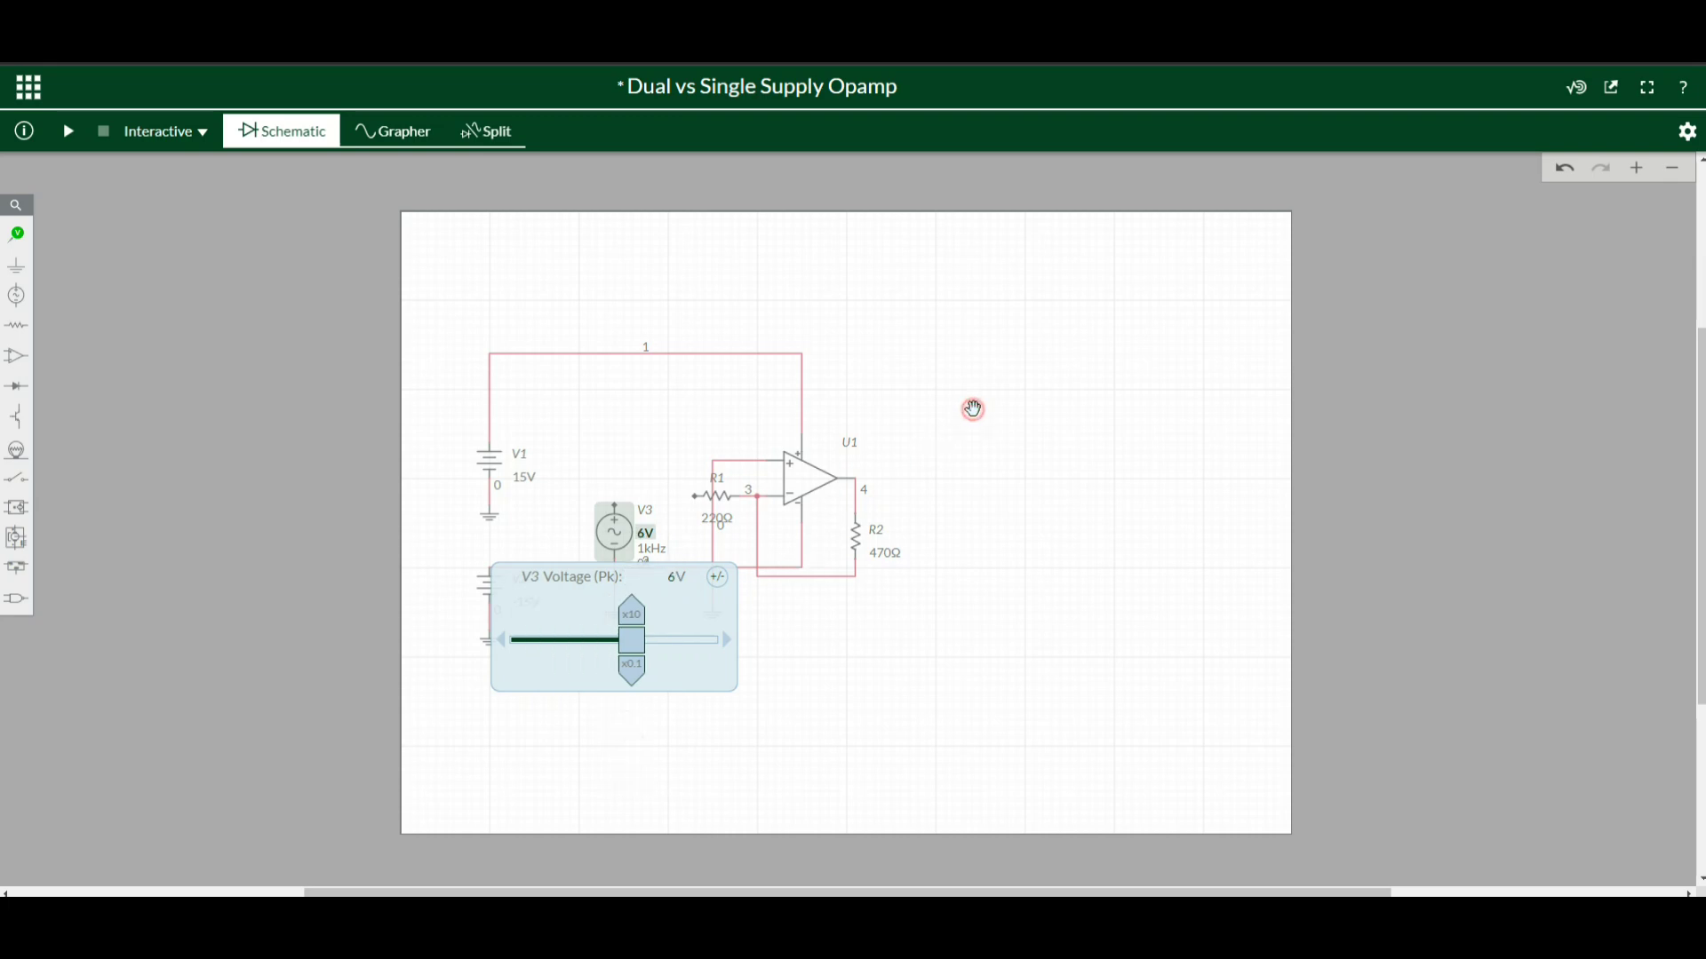
{"action": "left_click", "coordinate": [620, 504]}
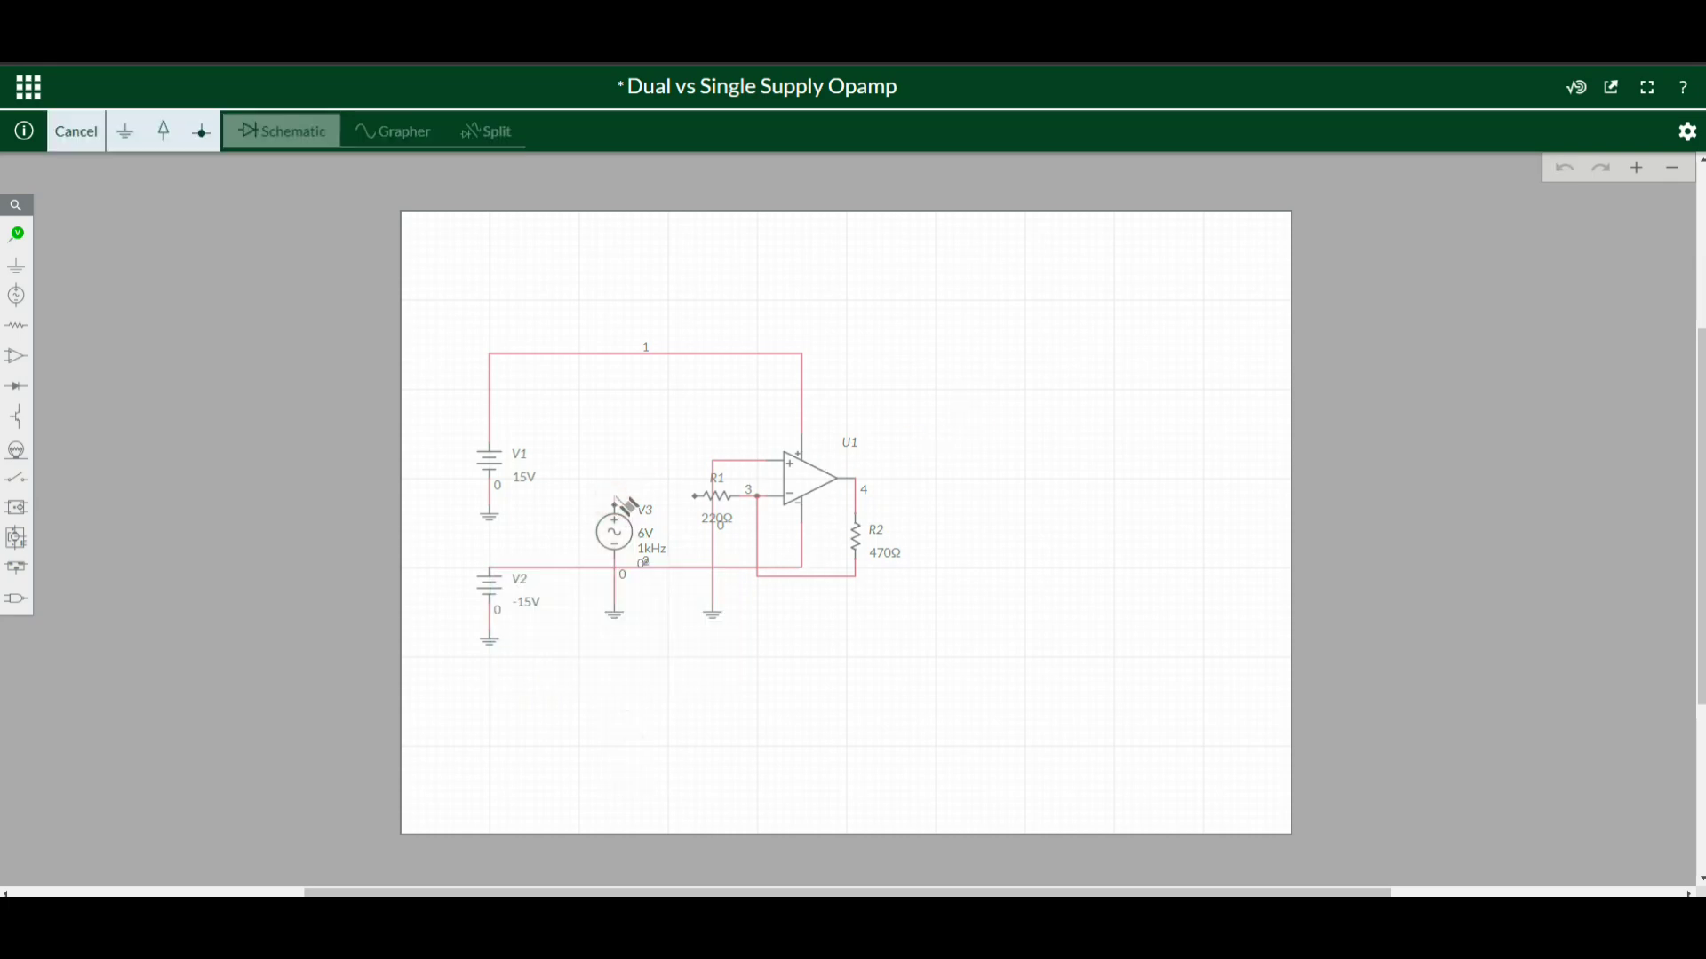
{"action": "left_click", "coordinate": [694, 502]}
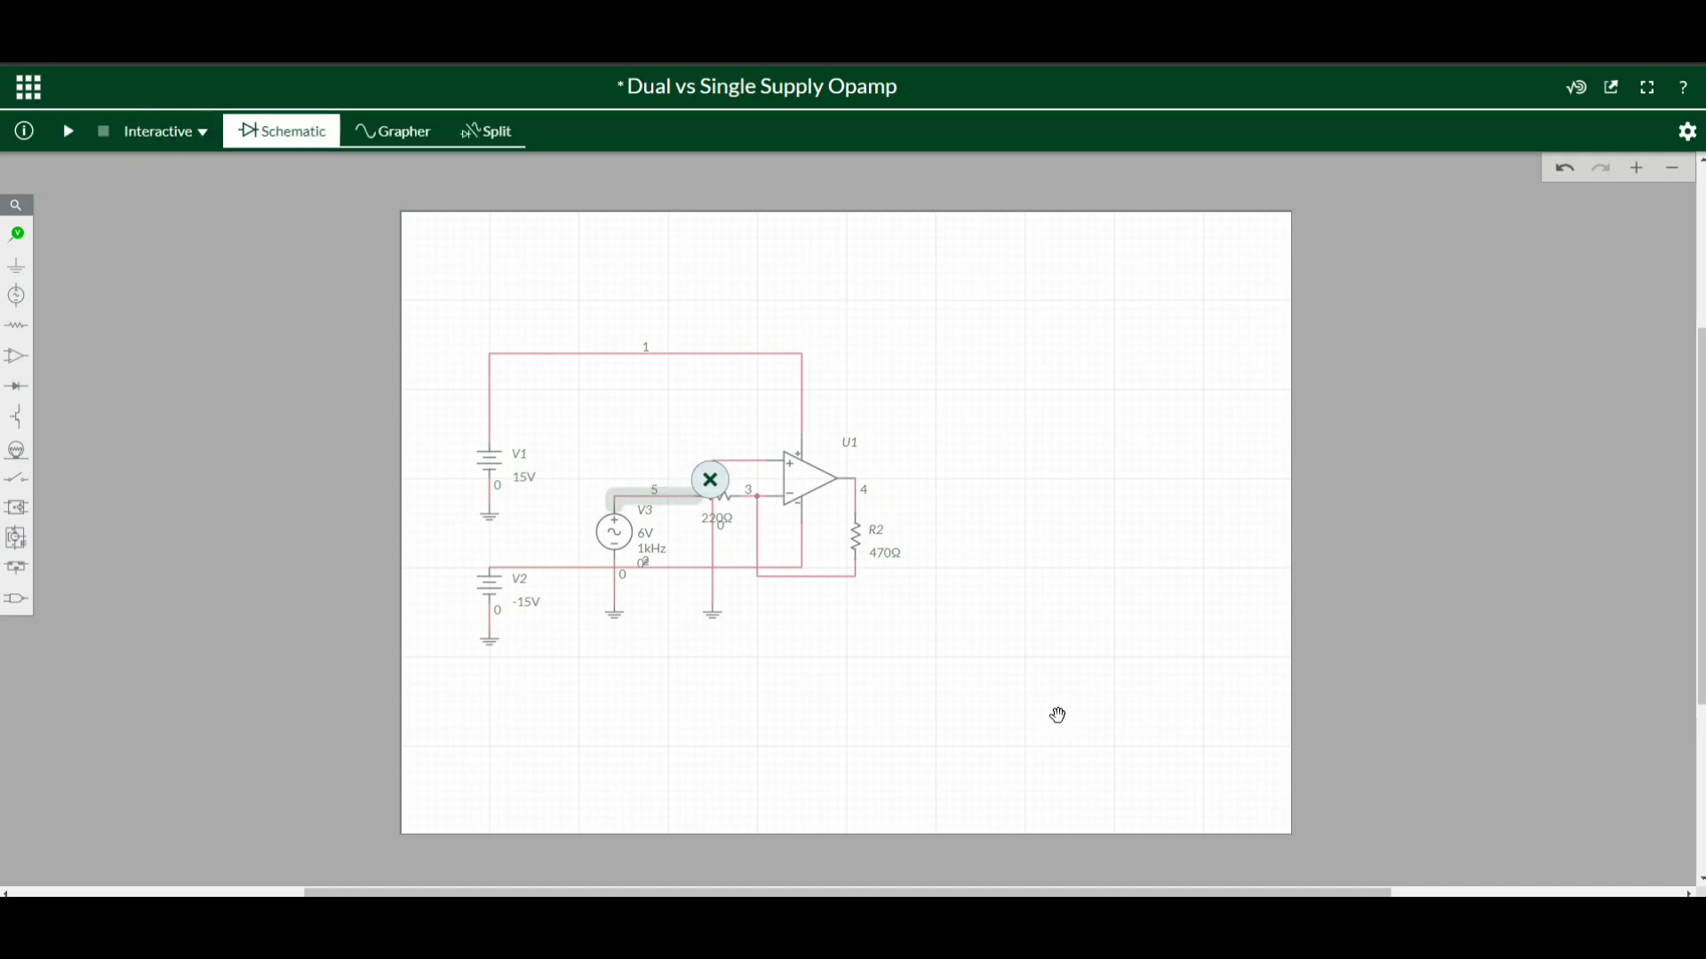
{"action": "left_click", "coordinate": [16, 234]}
- Place voltage probe PR1 on the positive supply wire and PR2 on the negative one
{"action": "left_click", "coordinate": [82, 278]}
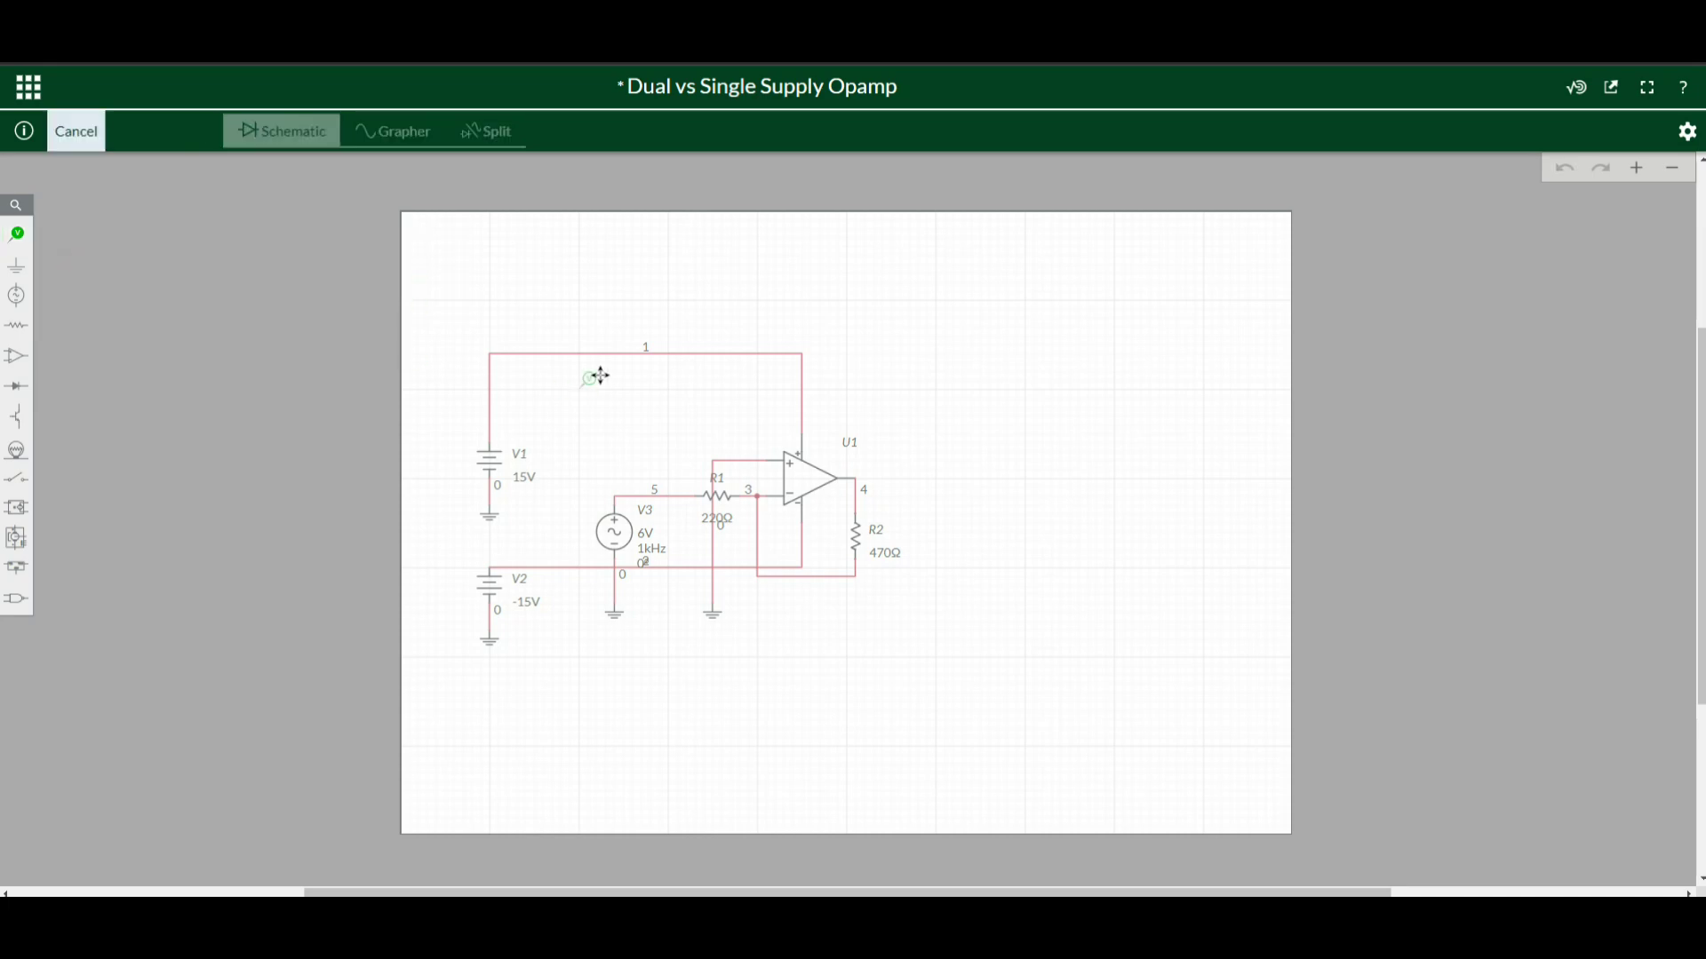
{"action": "left_click", "coordinate": [563, 341]}
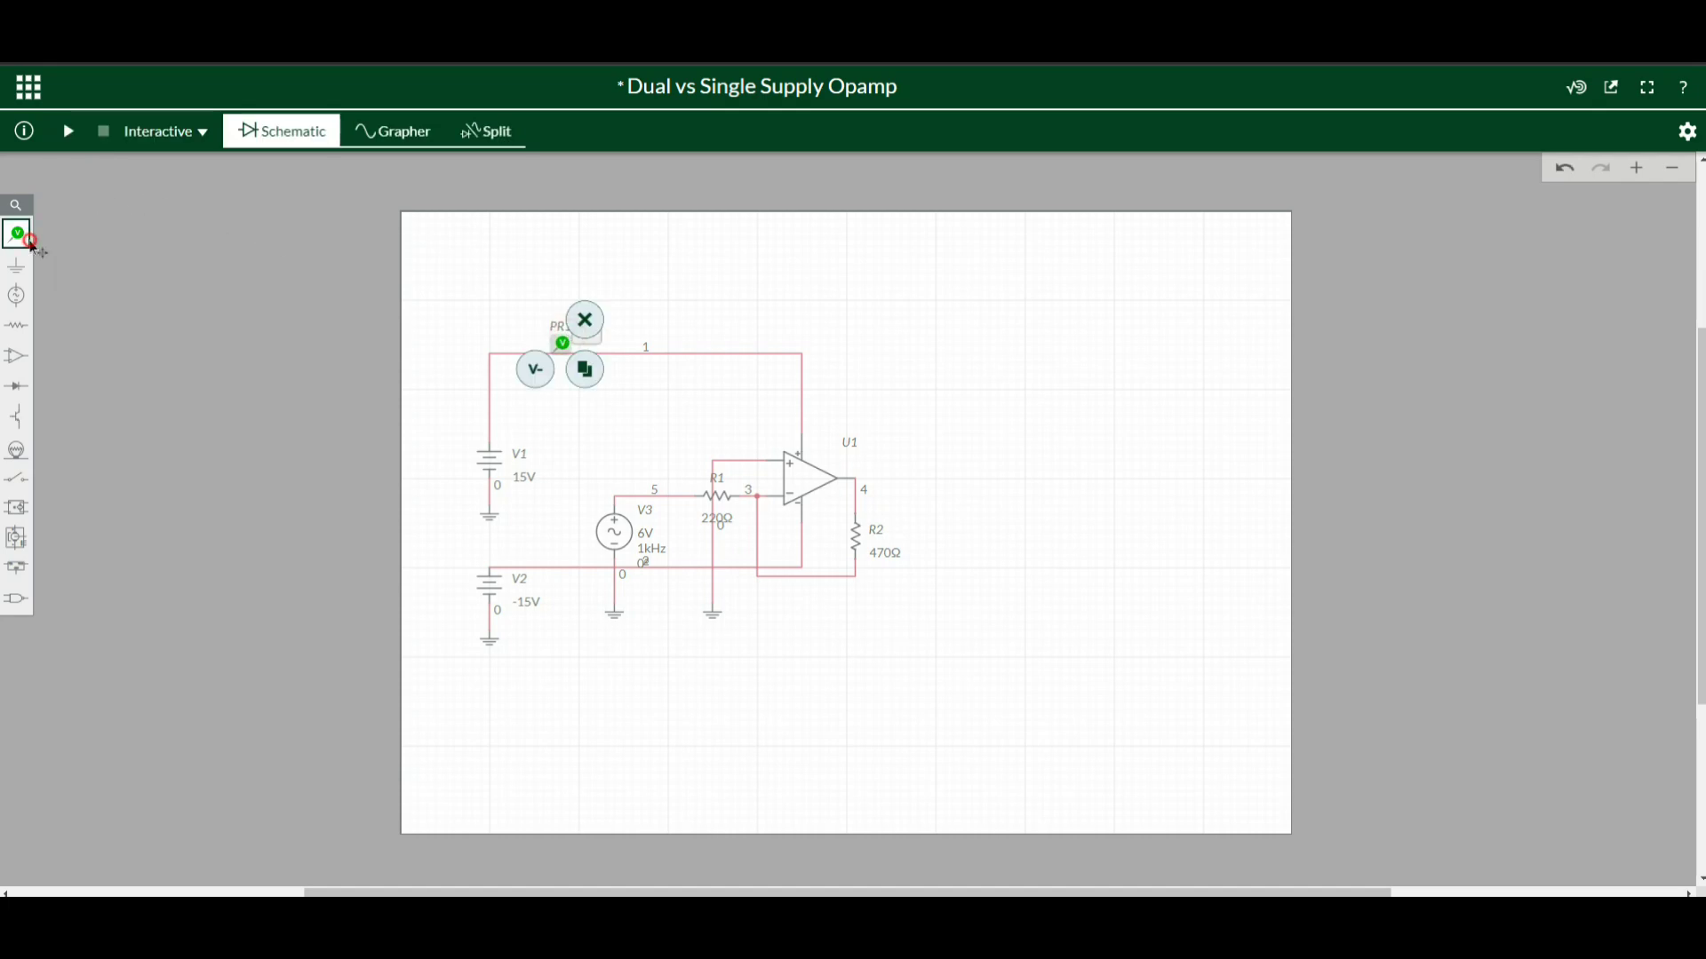
{"action": "left_click", "coordinate": [86, 274]}
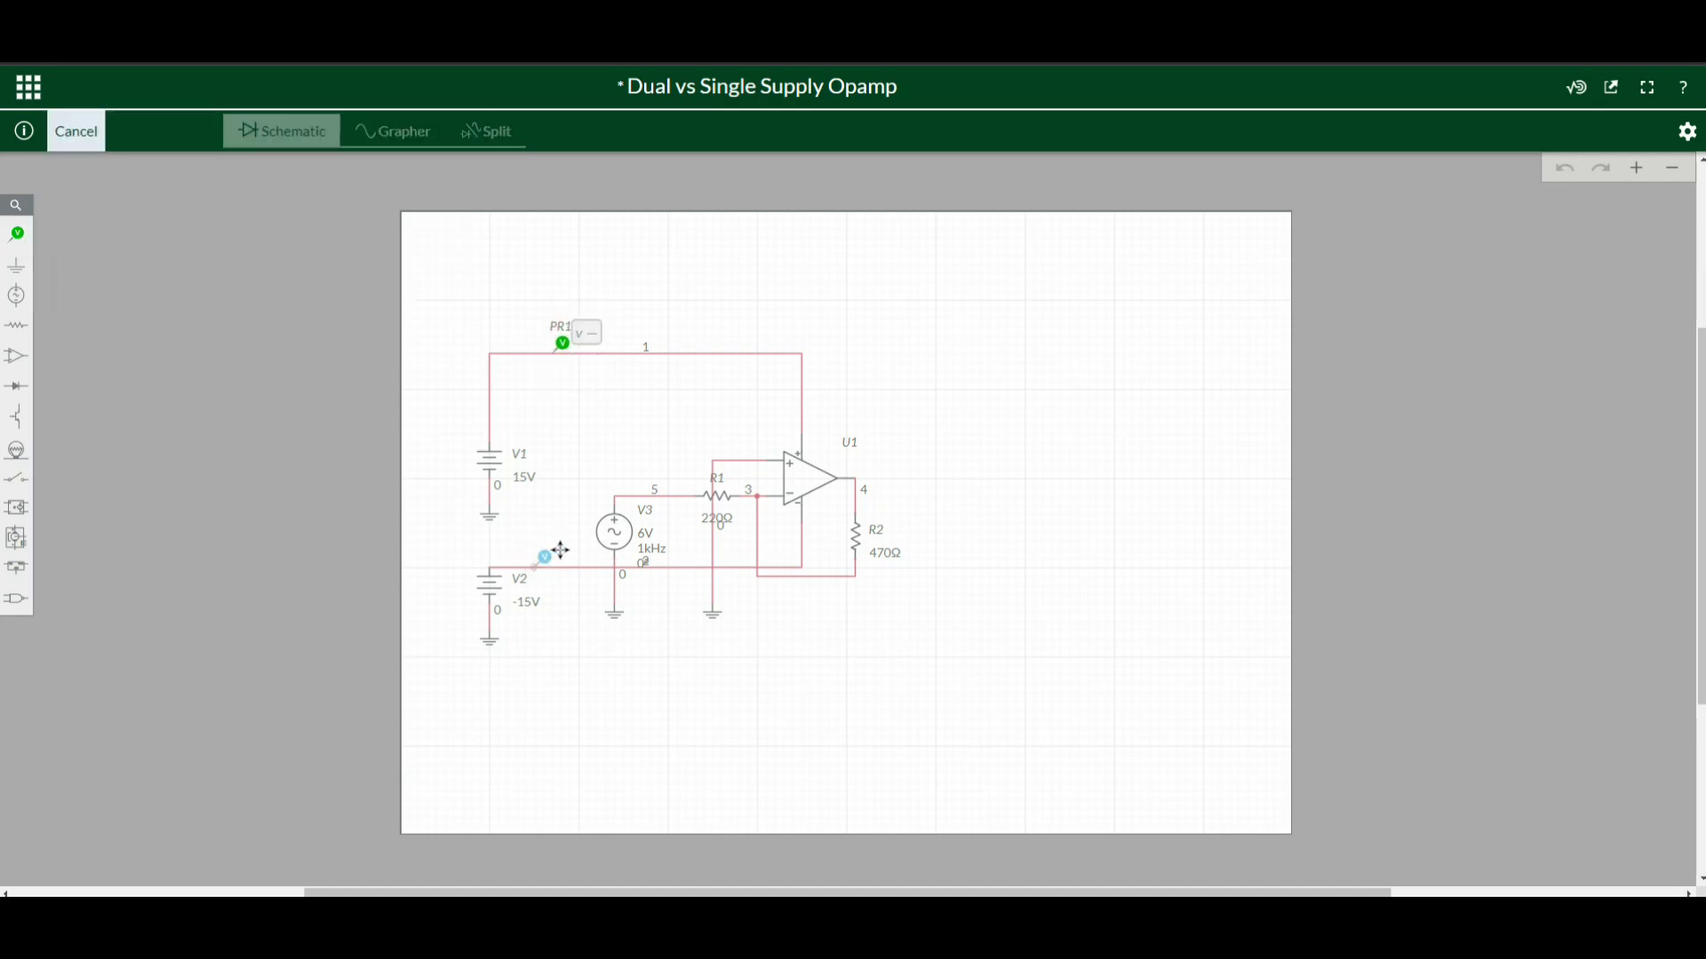
{"action": "left_click", "coordinate": [565, 554]}
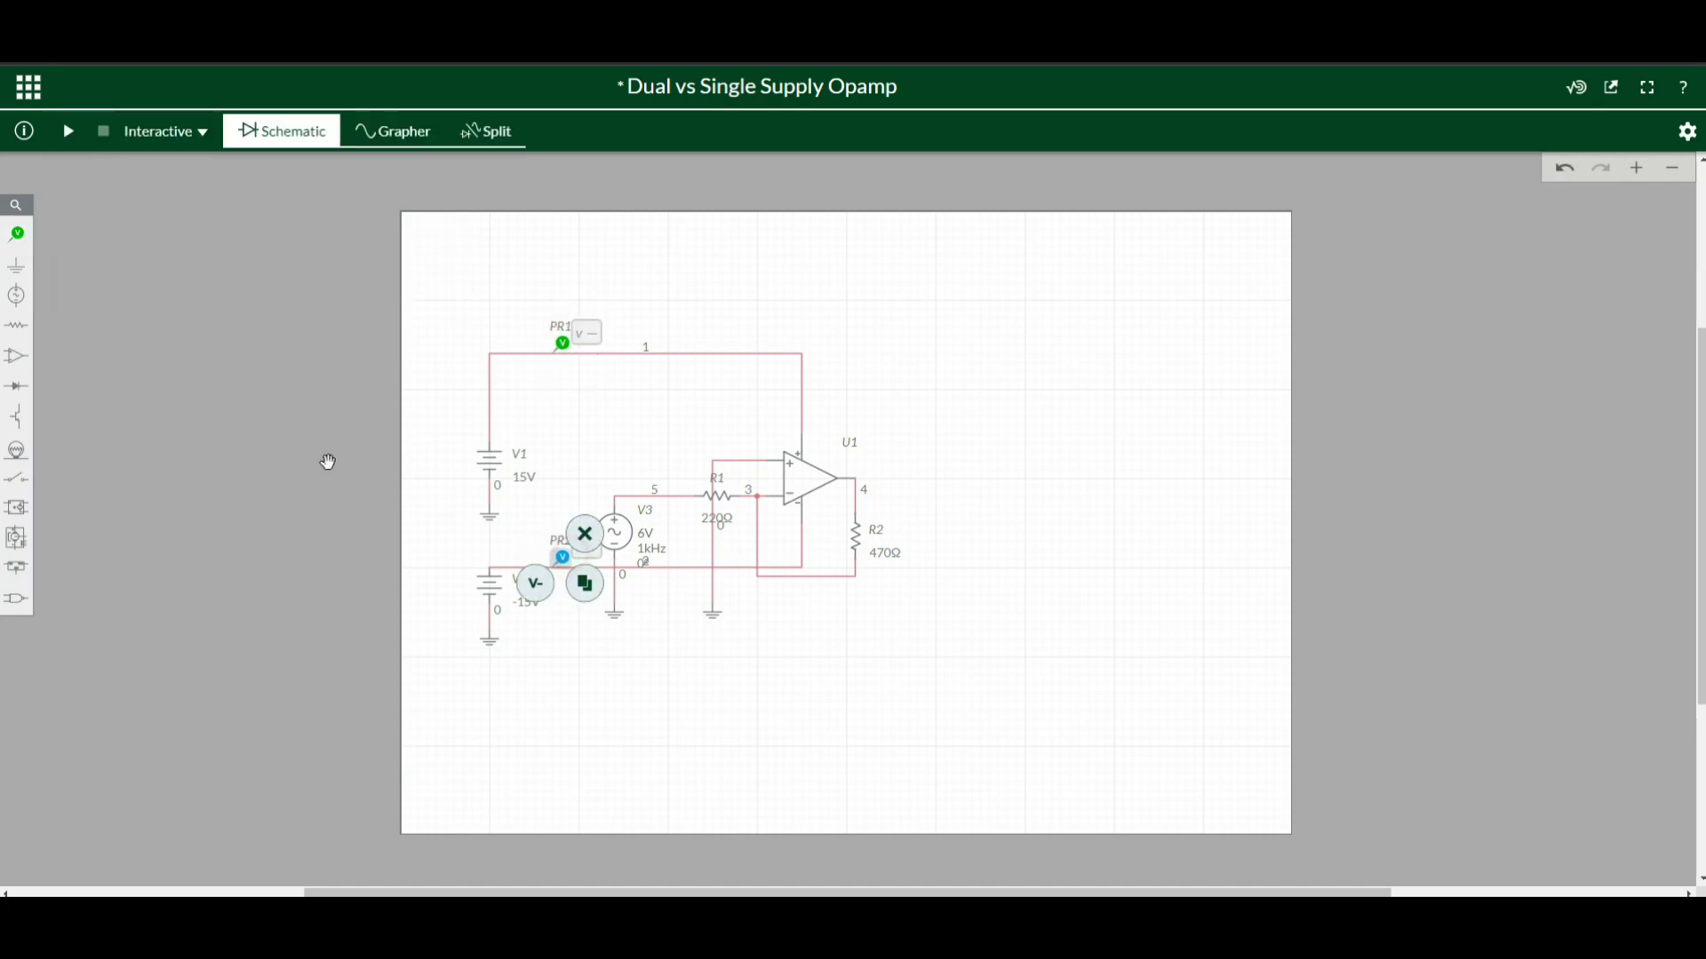
- Place probe PR3 on the V3–R1 node and PR4 at U1's output
{"action": "left_click", "coordinate": [17, 235]}
{"action": "left_click", "coordinate": [88, 278]}
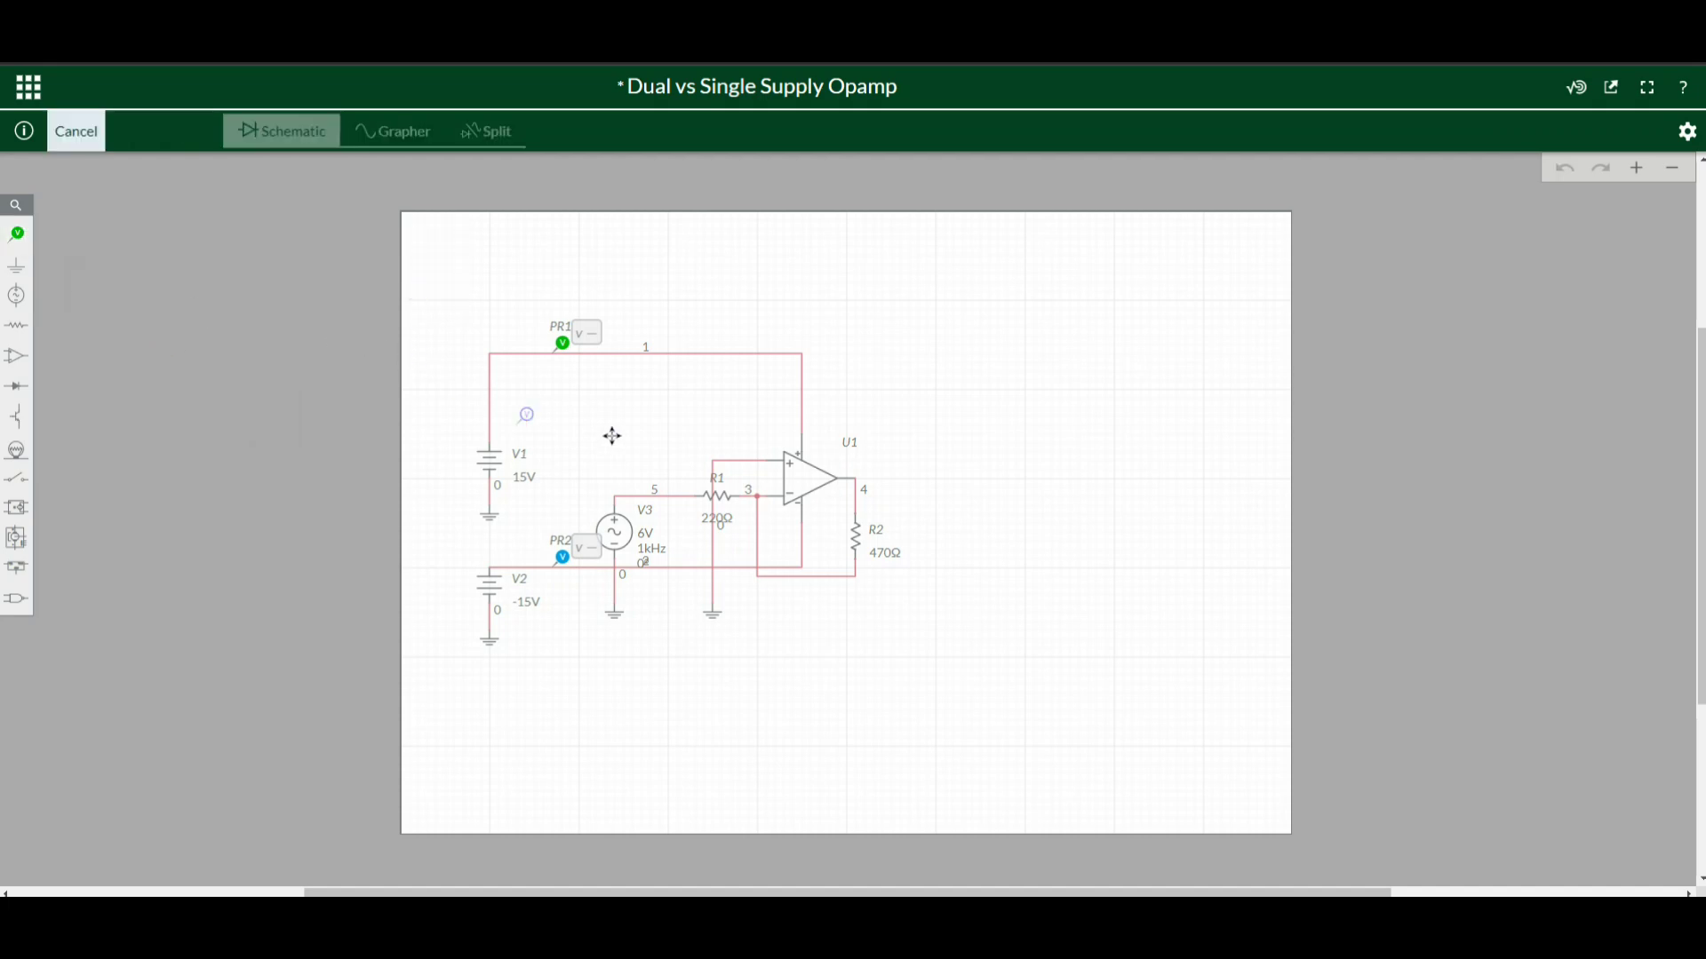
{"action": "left_click", "coordinate": [670, 484]}
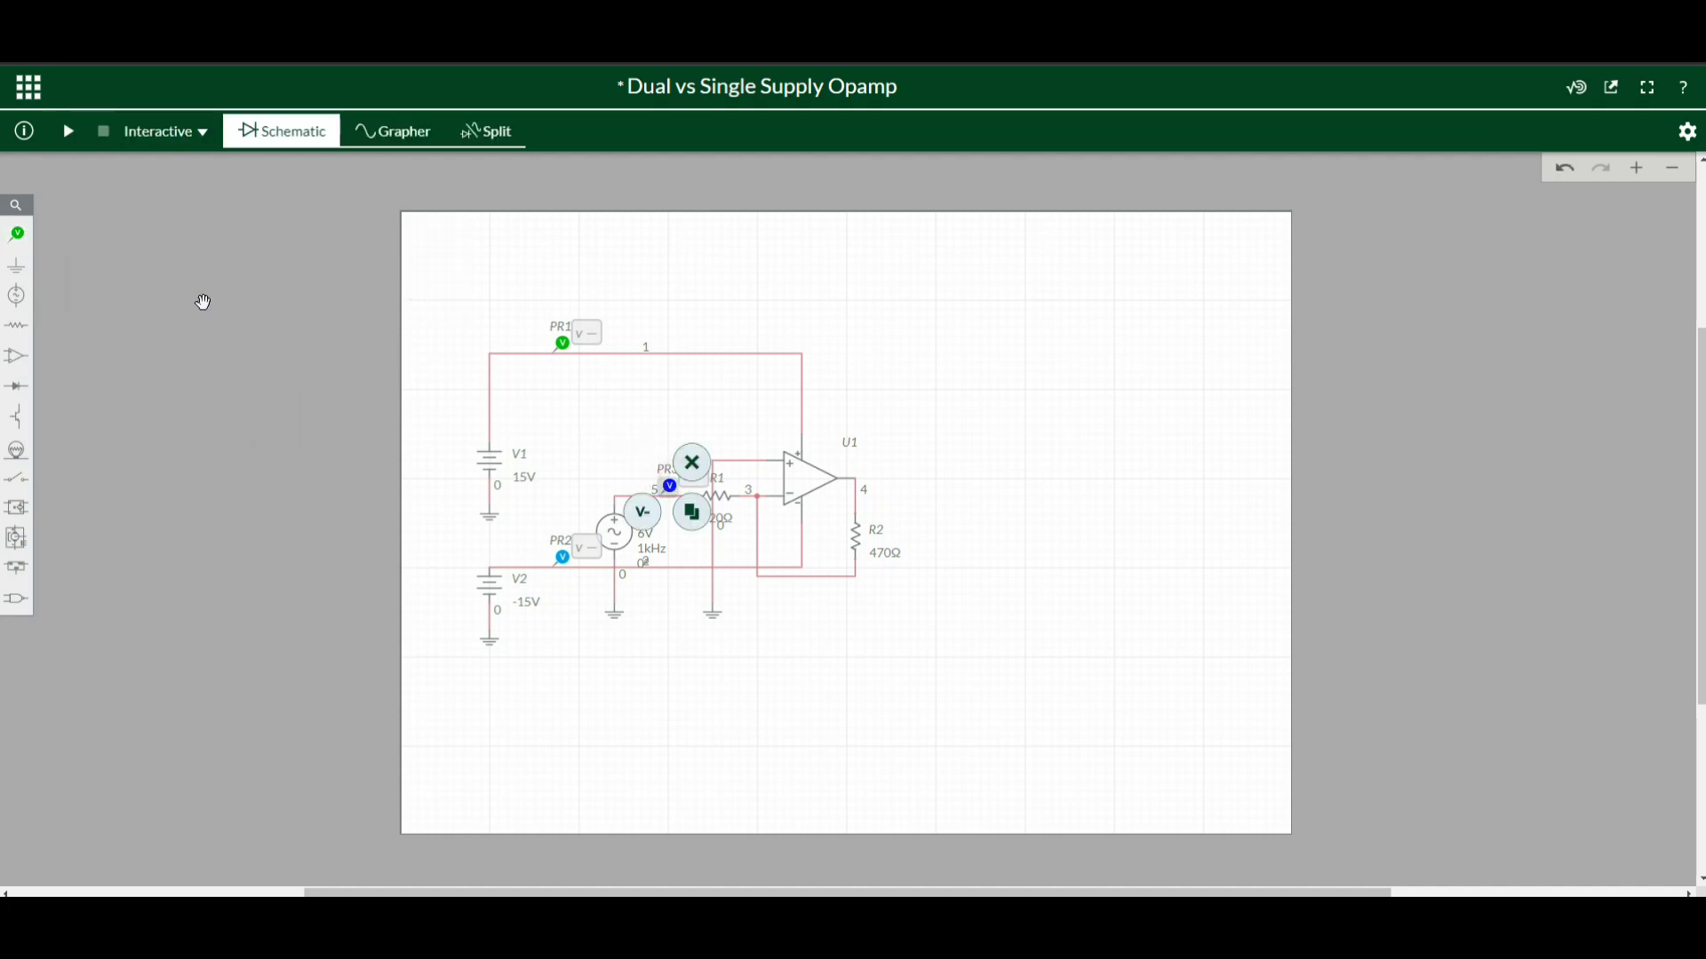
{"action": "left_click", "coordinate": [17, 236]}
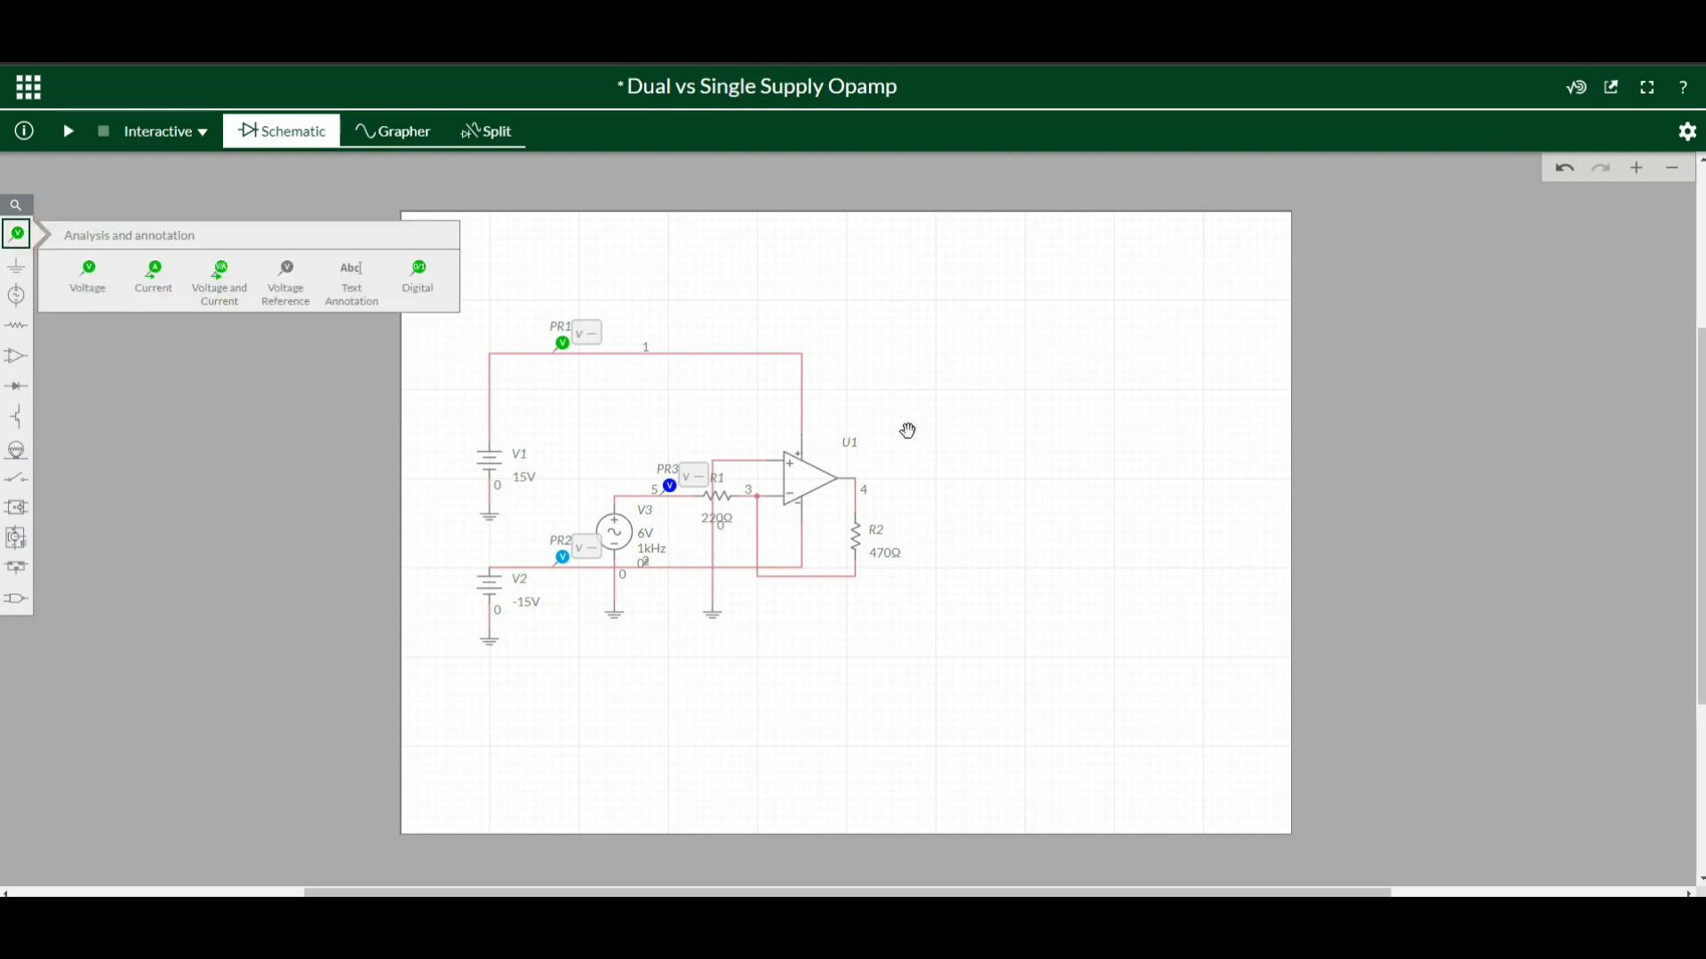
{"action": "left_click", "coordinate": [88, 275]}
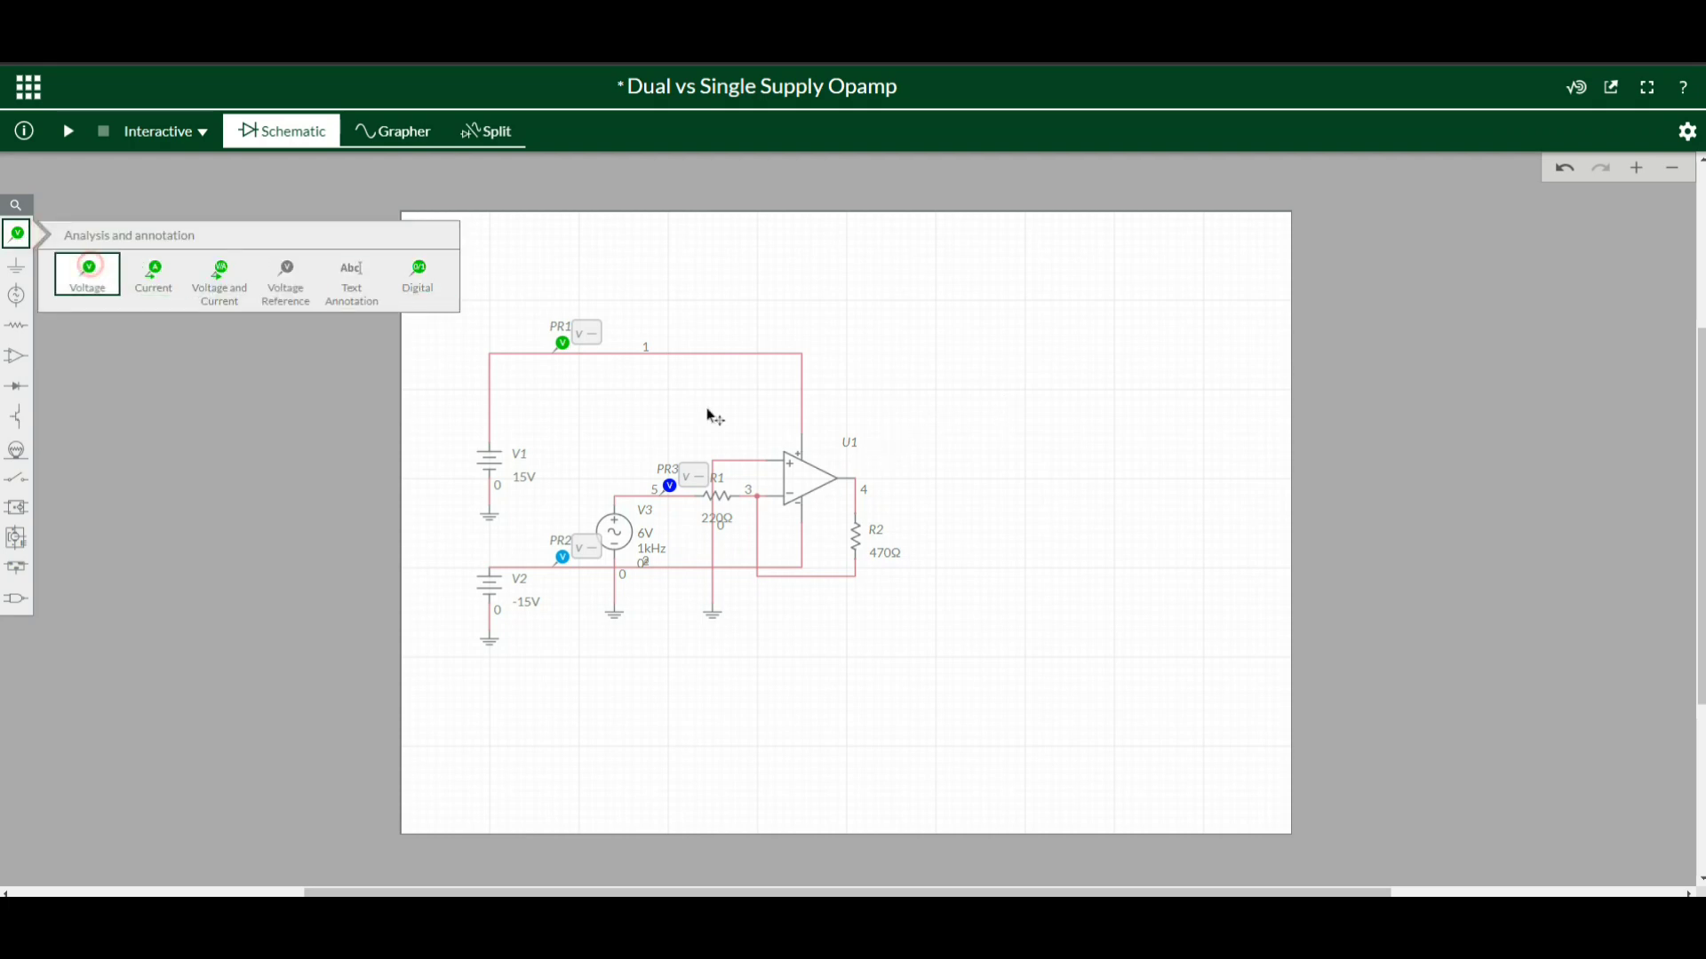
{"action": "left_click", "coordinate": [874, 468]}
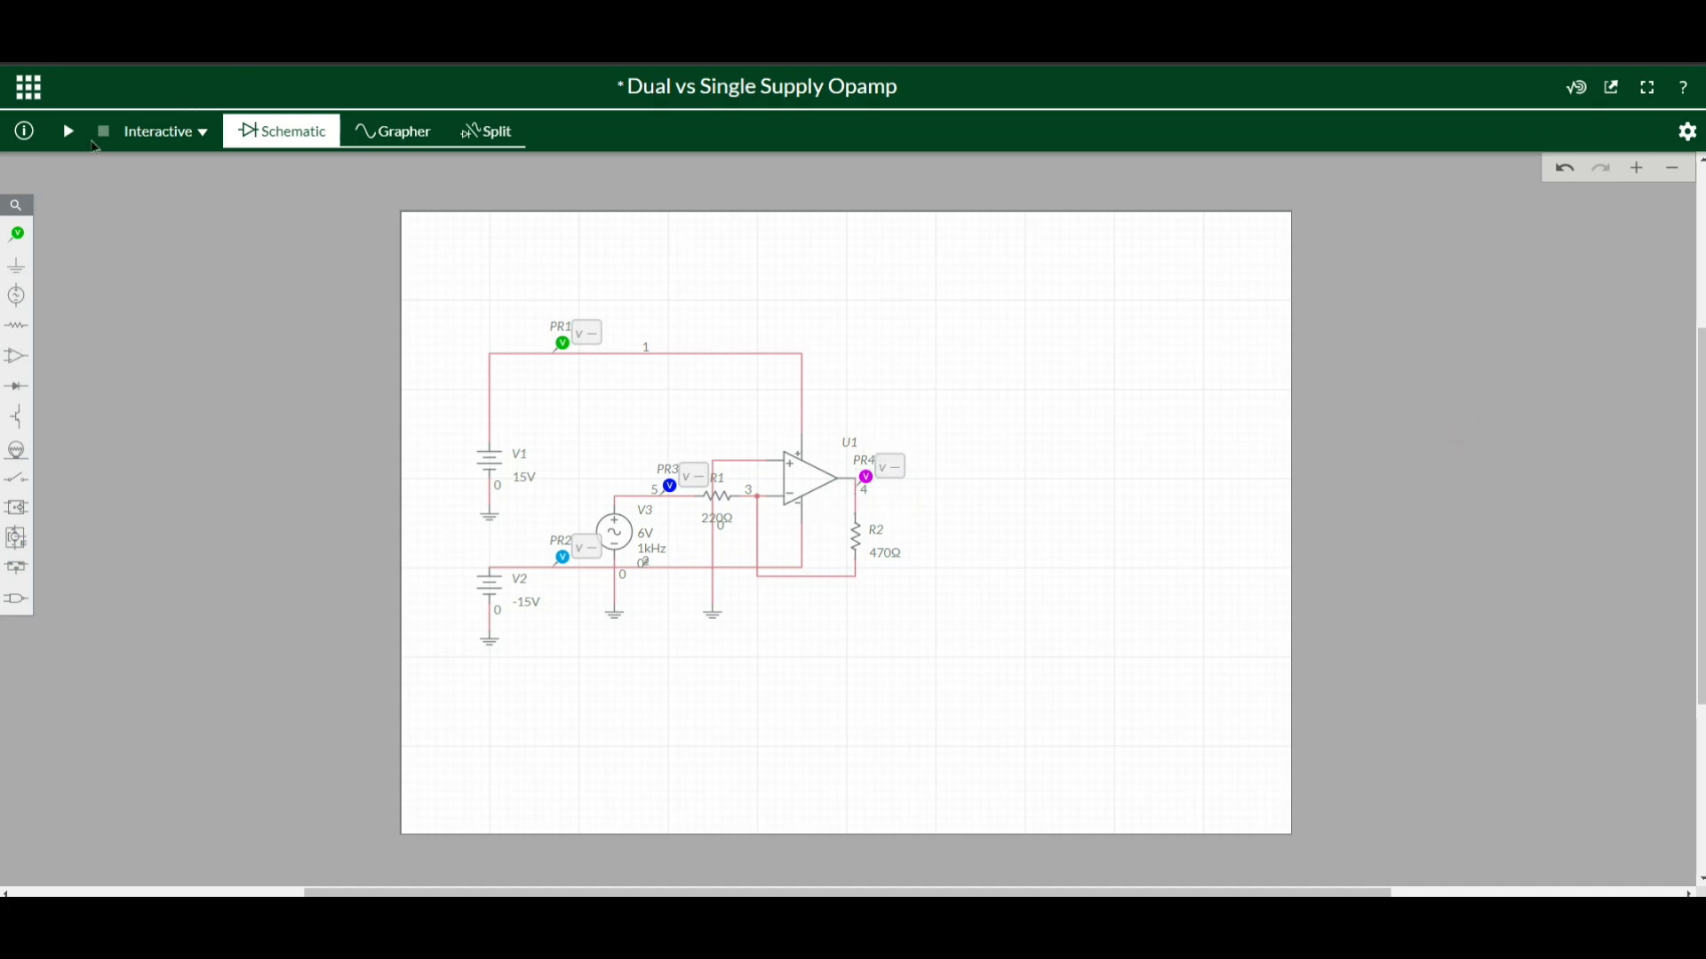
{"action": "left_click", "coordinate": [70, 133]}
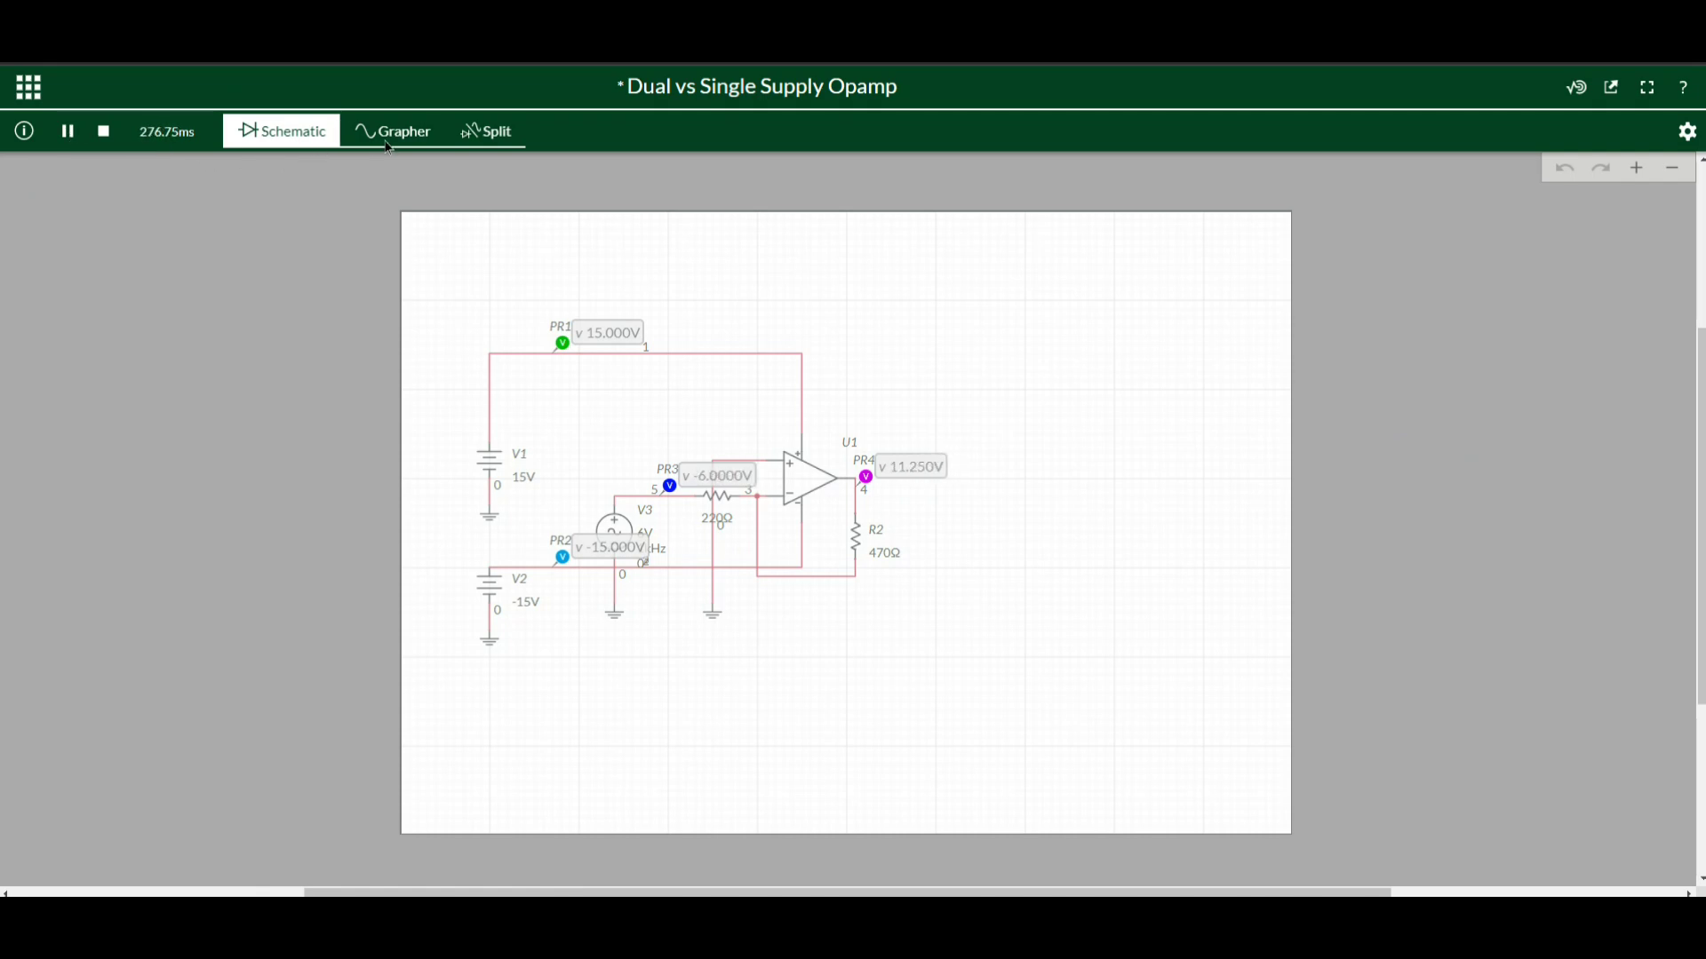
- Compare the inverted ~11.4 V output with the ±6 V input in Split view, then return to Schematic
{"action": "left_click", "coordinate": [473, 134]}
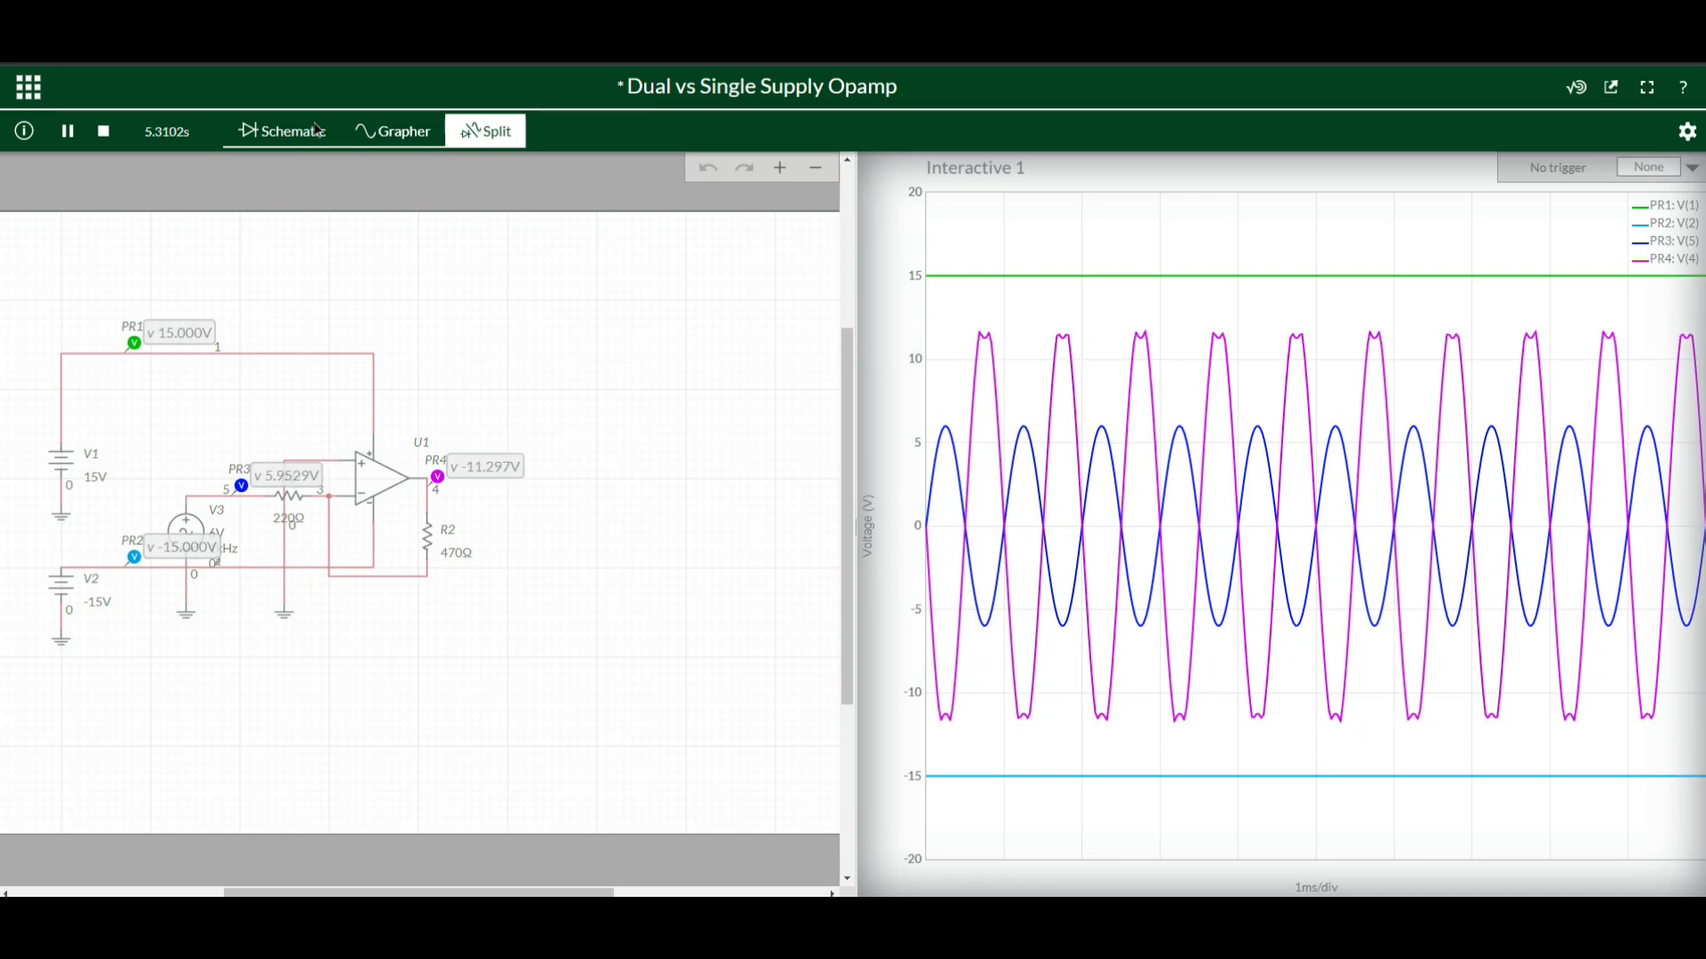
{"action": "left_click", "coordinate": [279, 134]}
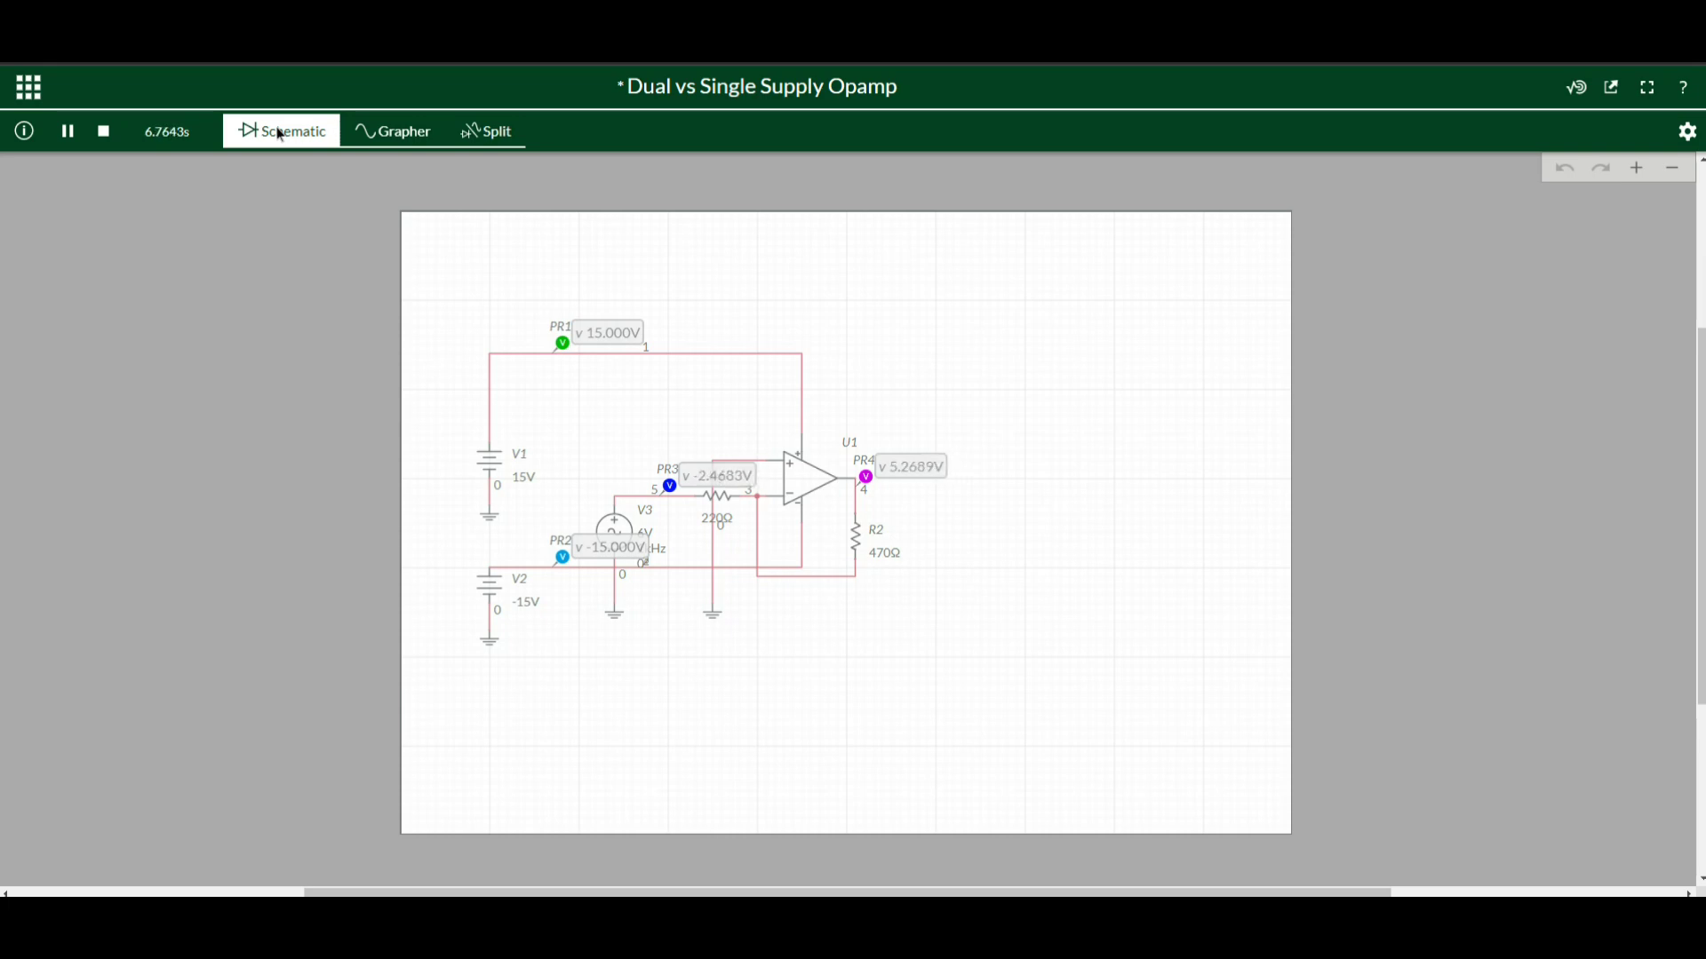
- Stop the simulation and delete the top supply wire, battery V1 and probe PR1
{"action": "left_click", "coordinate": [102, 131]}
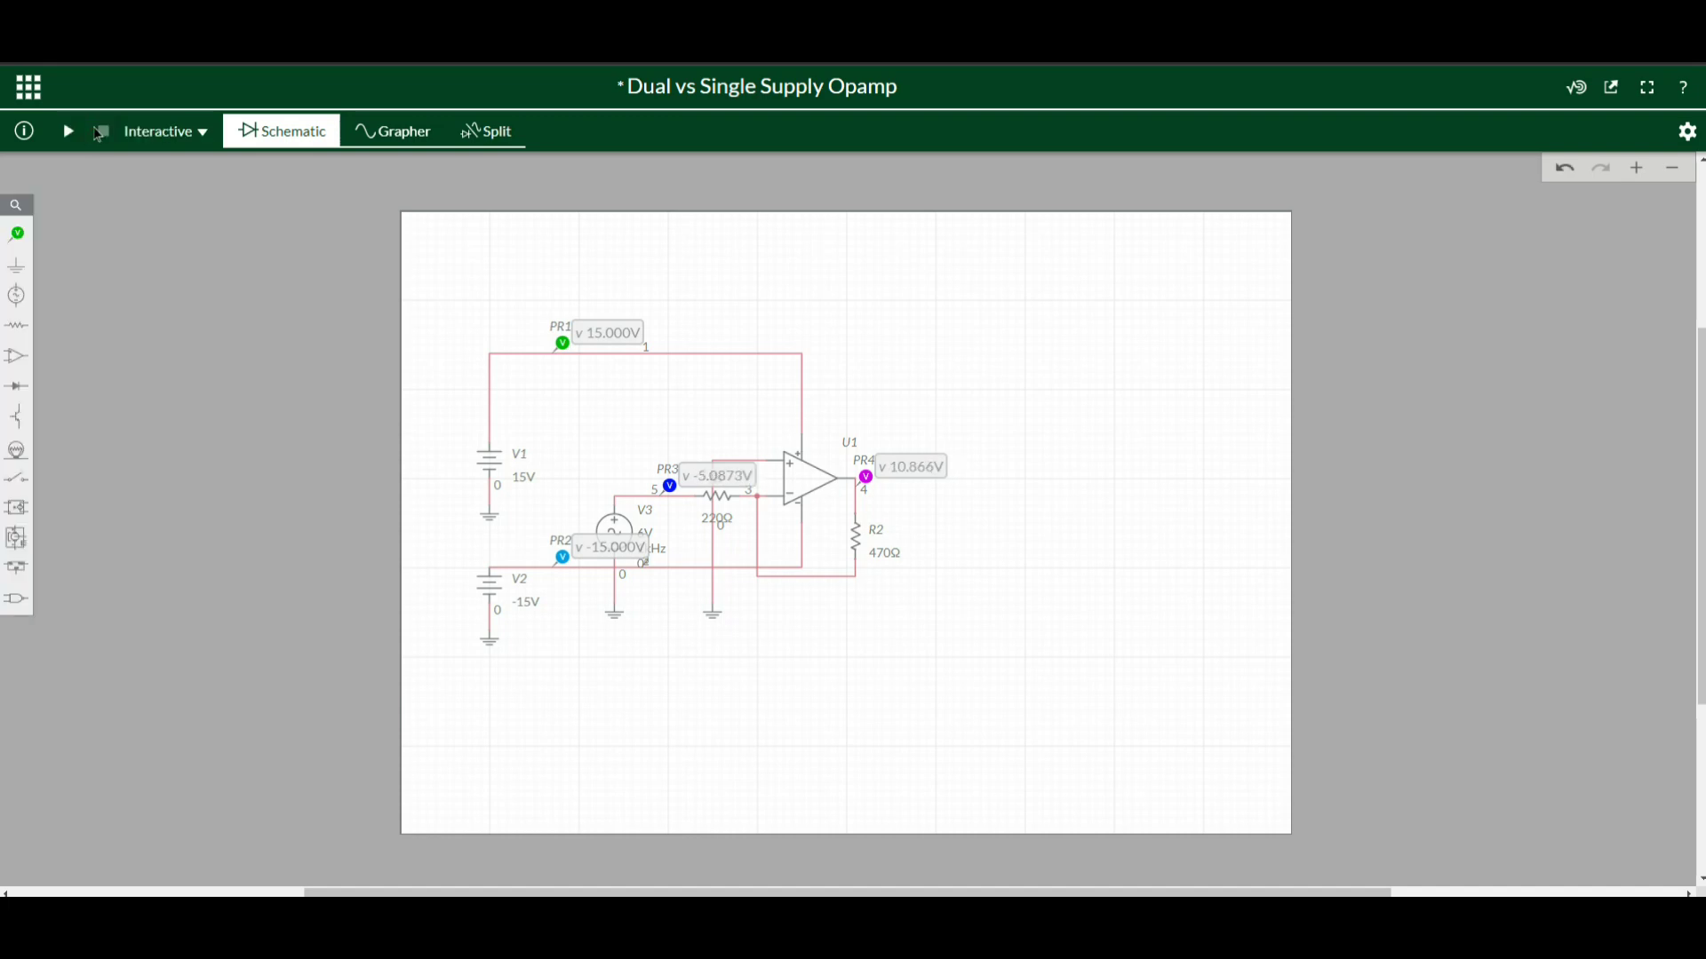
{"action": "left_click", "coordinate": [518, 355]}
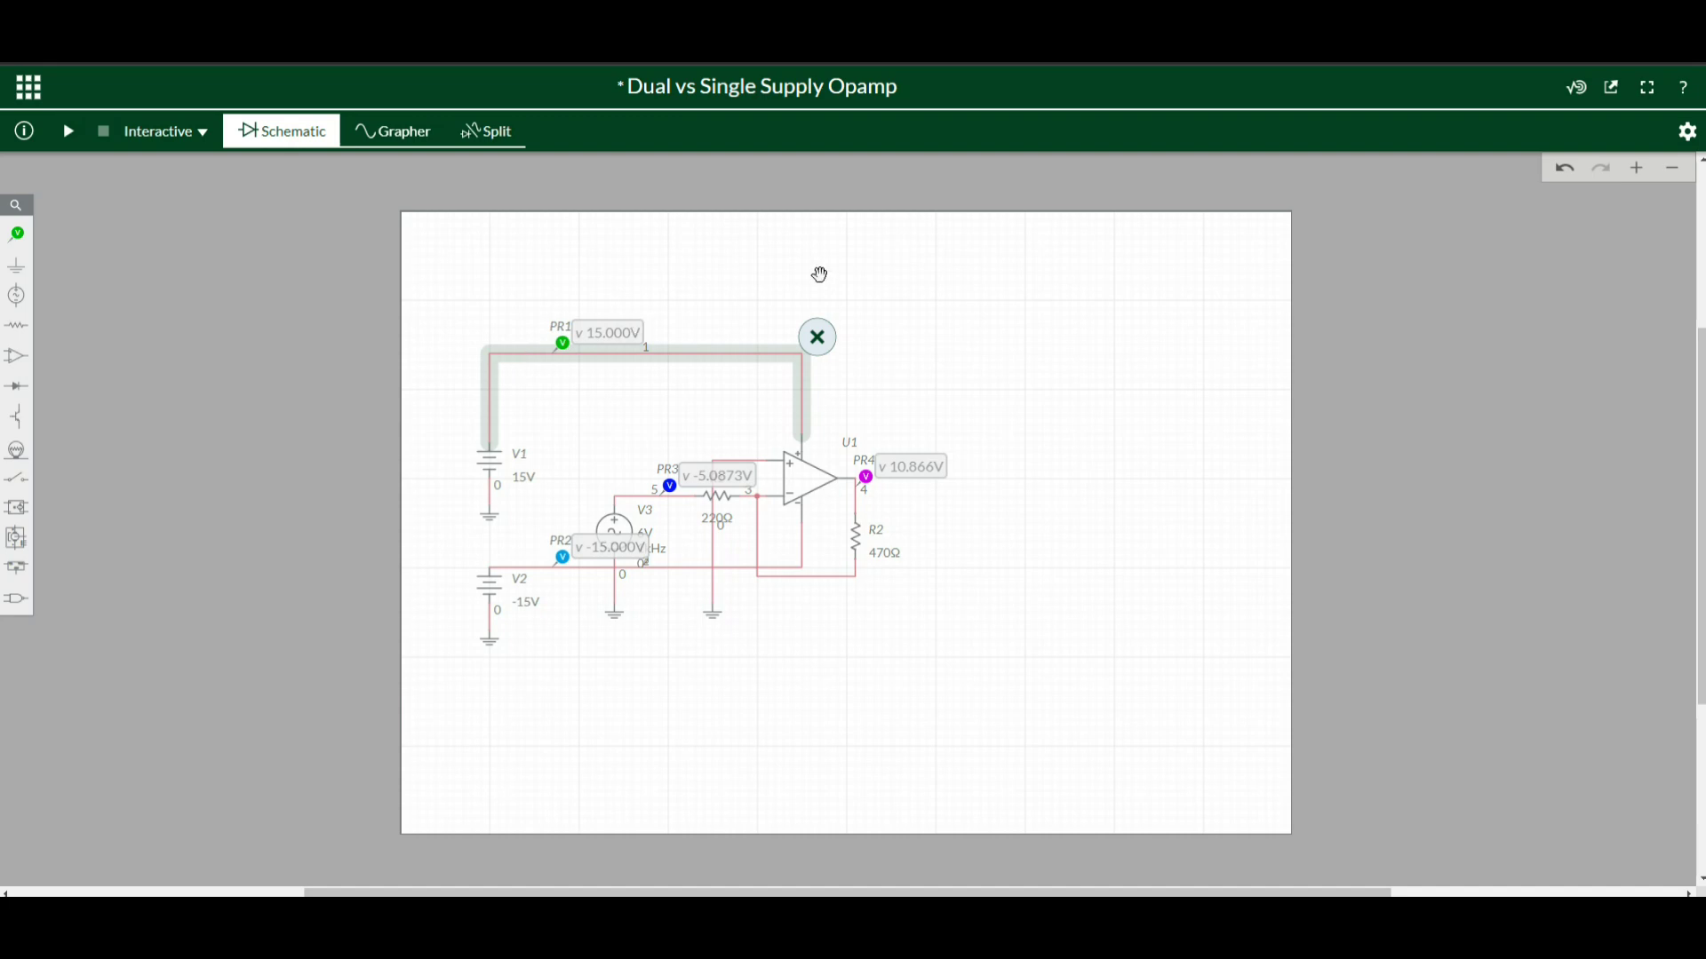
{"action": "left_click", "coordinate": [818, 335]}
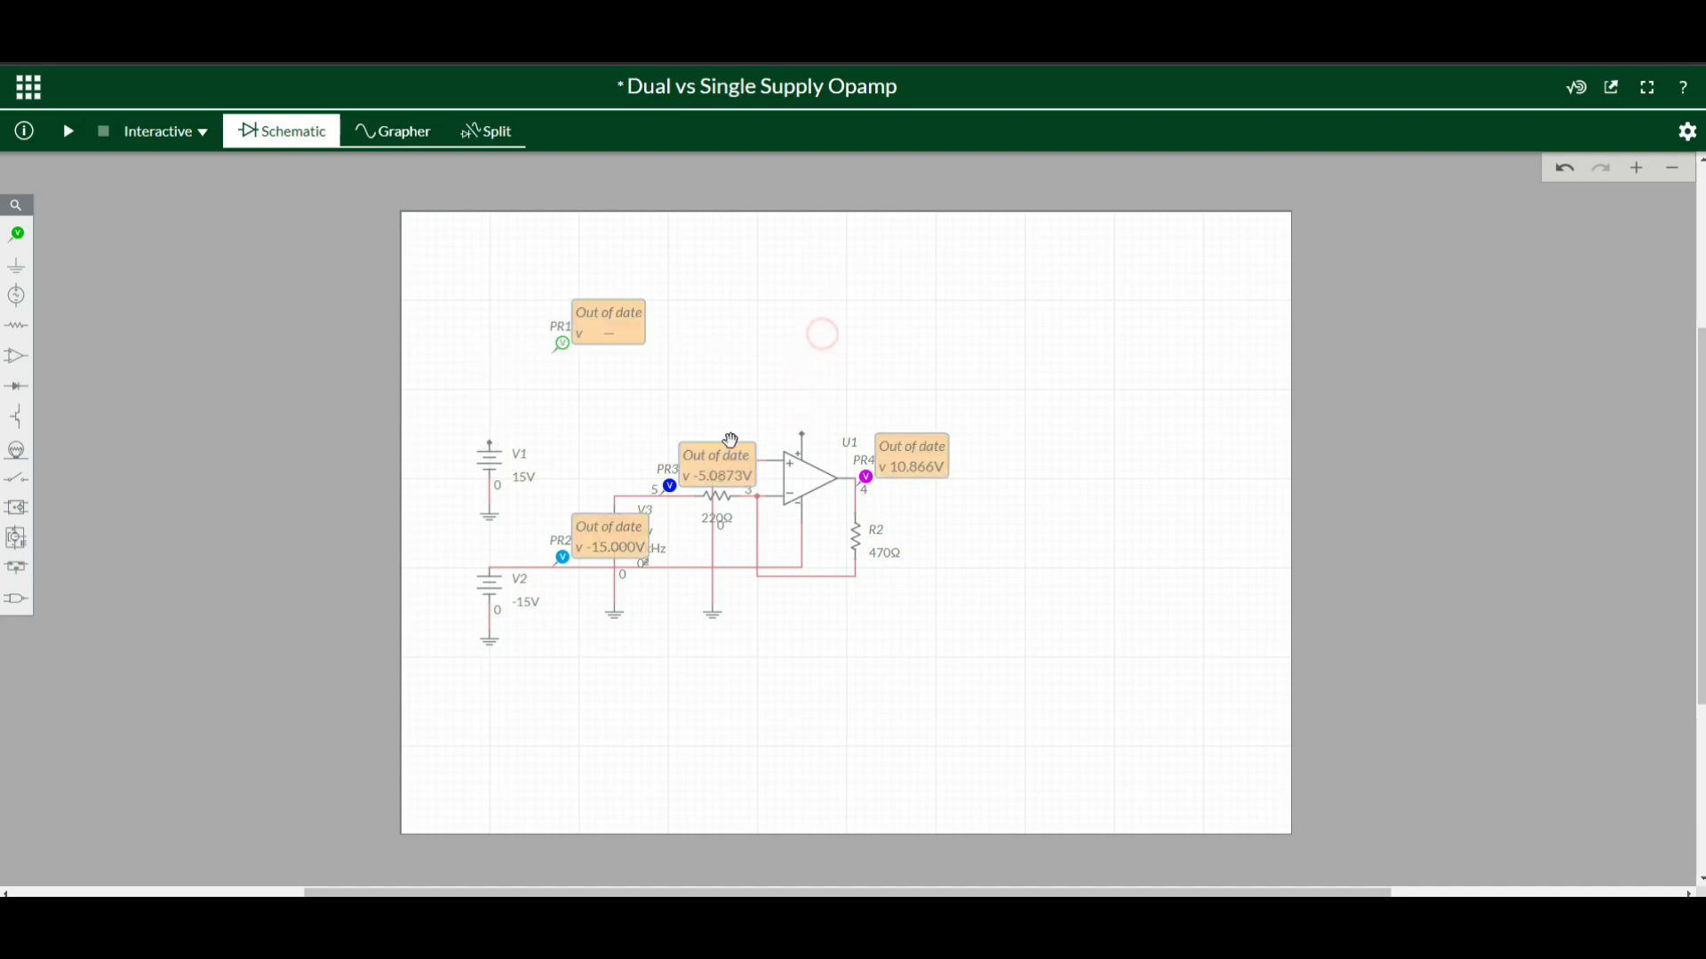
{"action": "left_click", "coordinate": [488, 455]}
{"action": "left_click", "coordinate": [523, 426]}
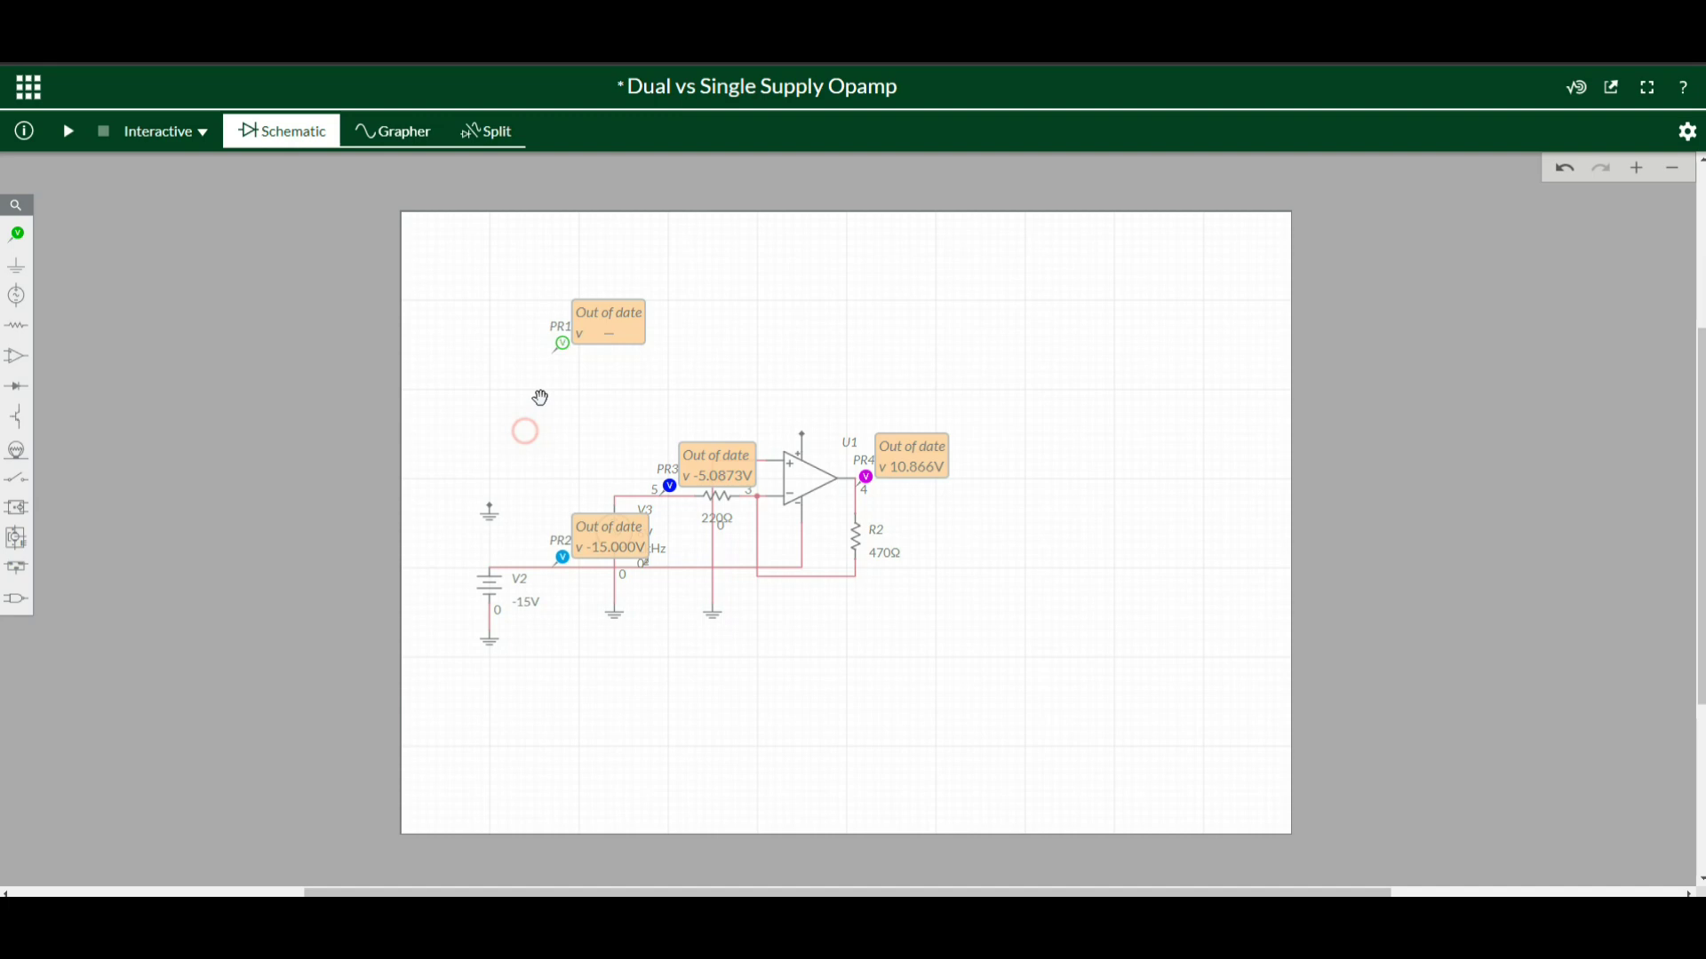
{"action": "left_click", "coordinate": [560, 344]}
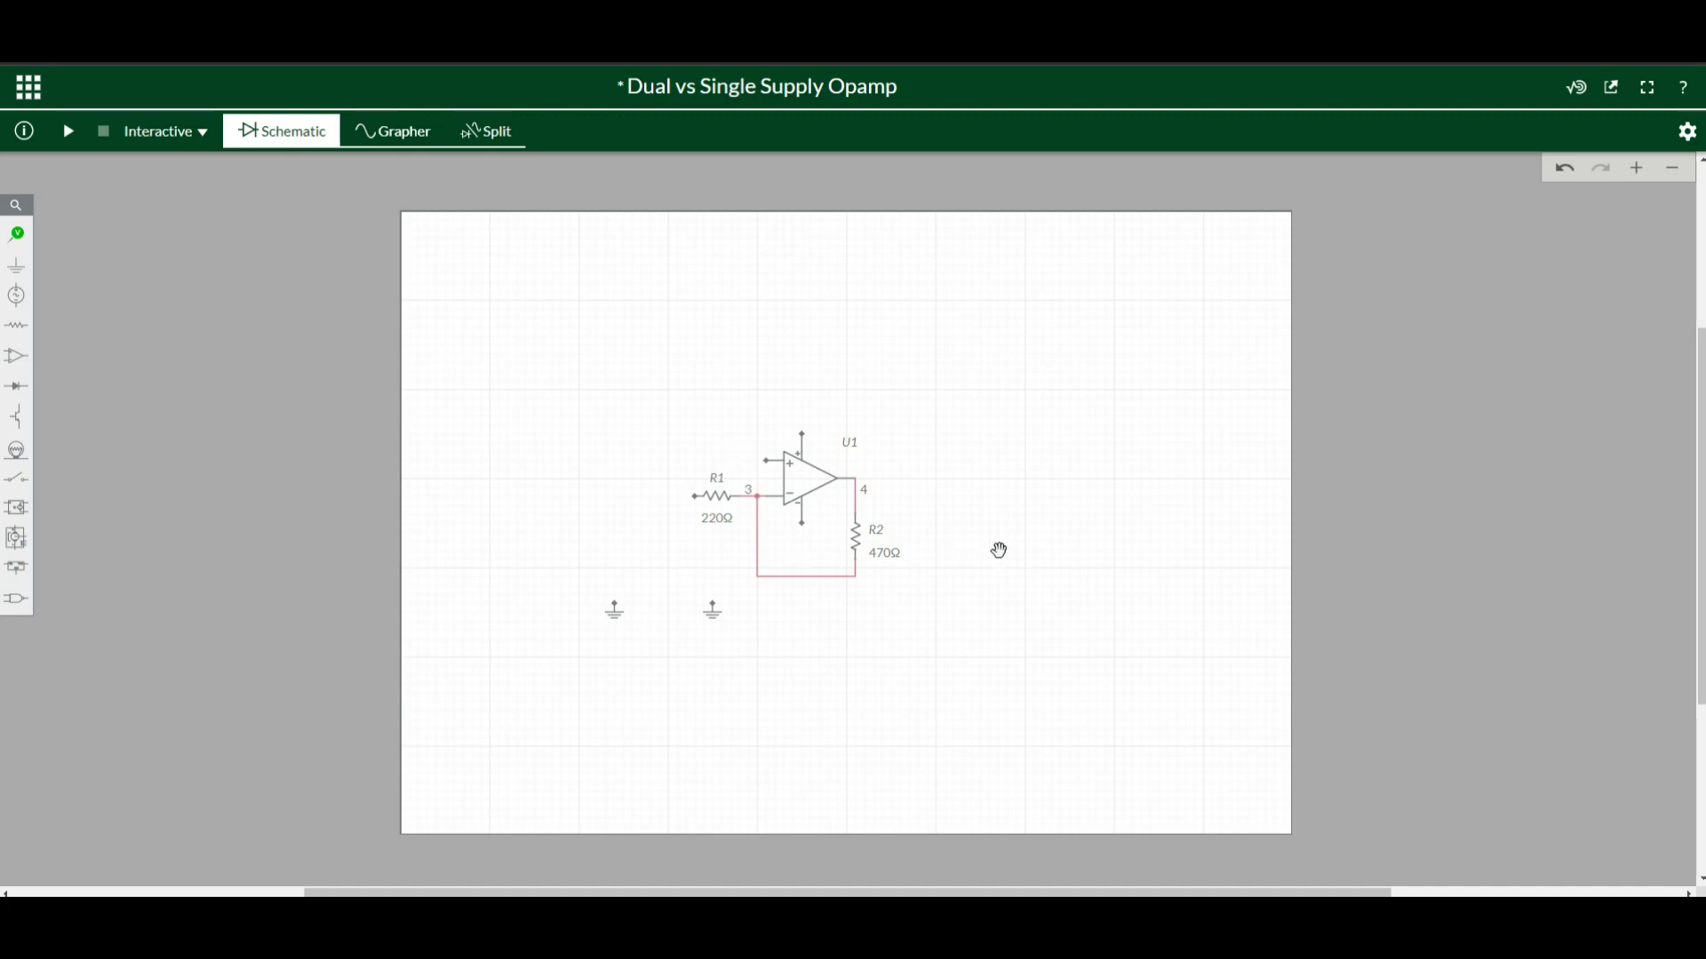
{"action": "left_click", "coordinate": [17, 294]}
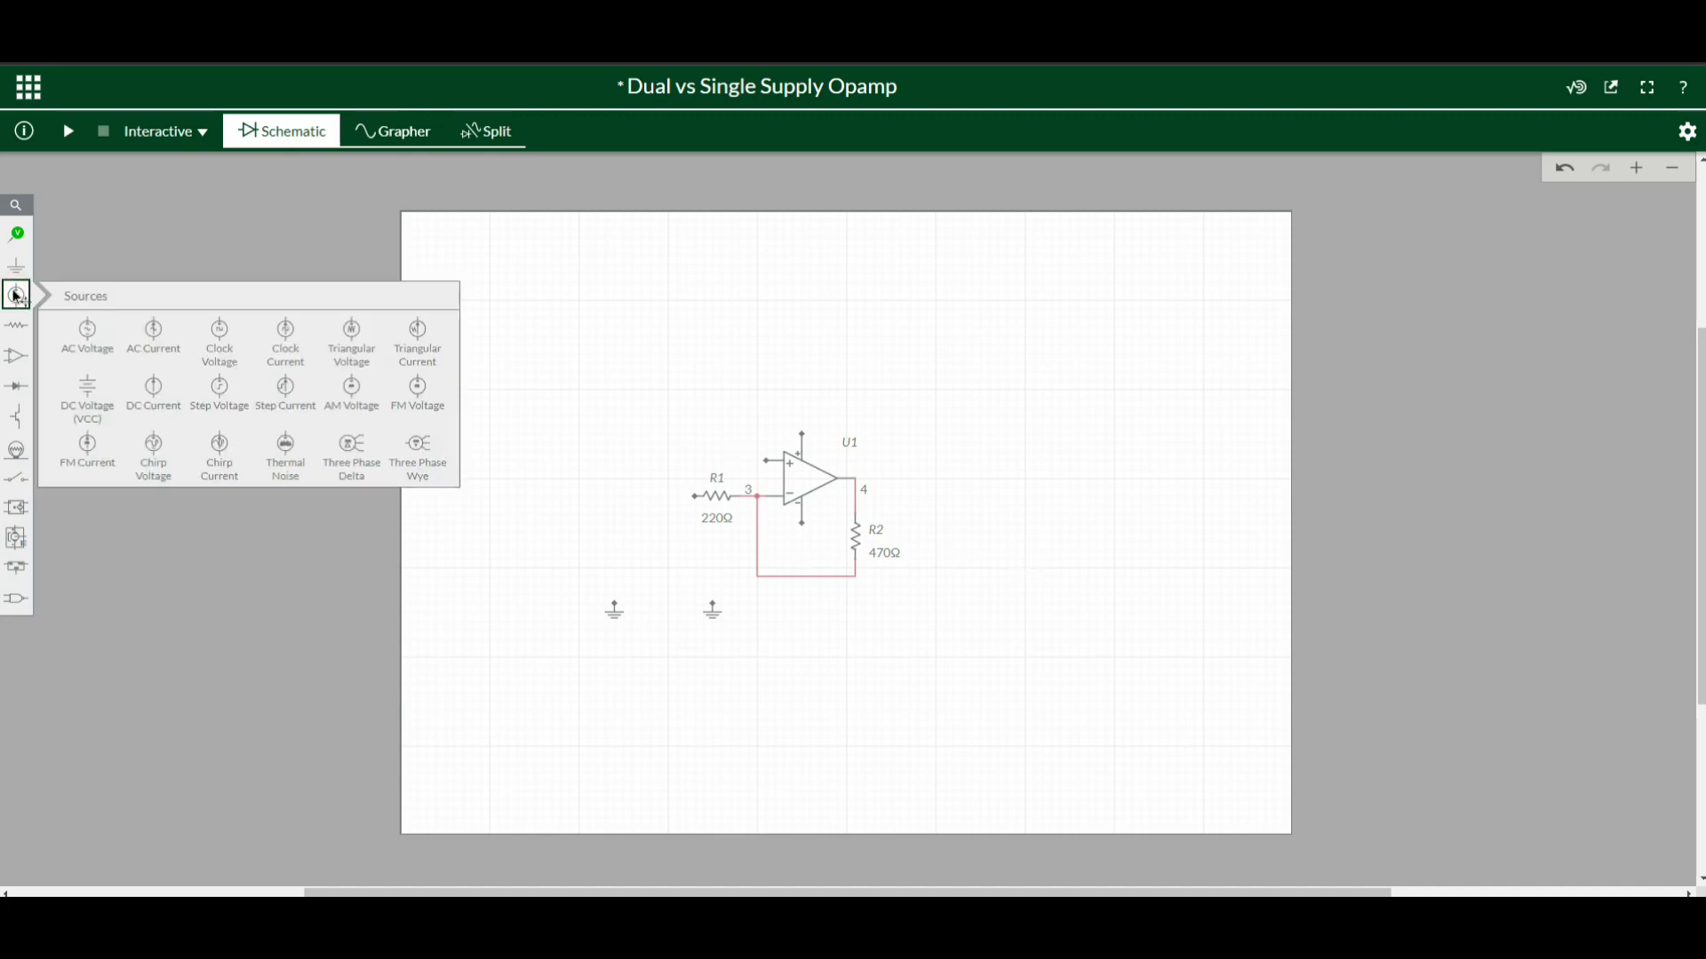
{"action": "left_click", "coordinate": [76, 394]}
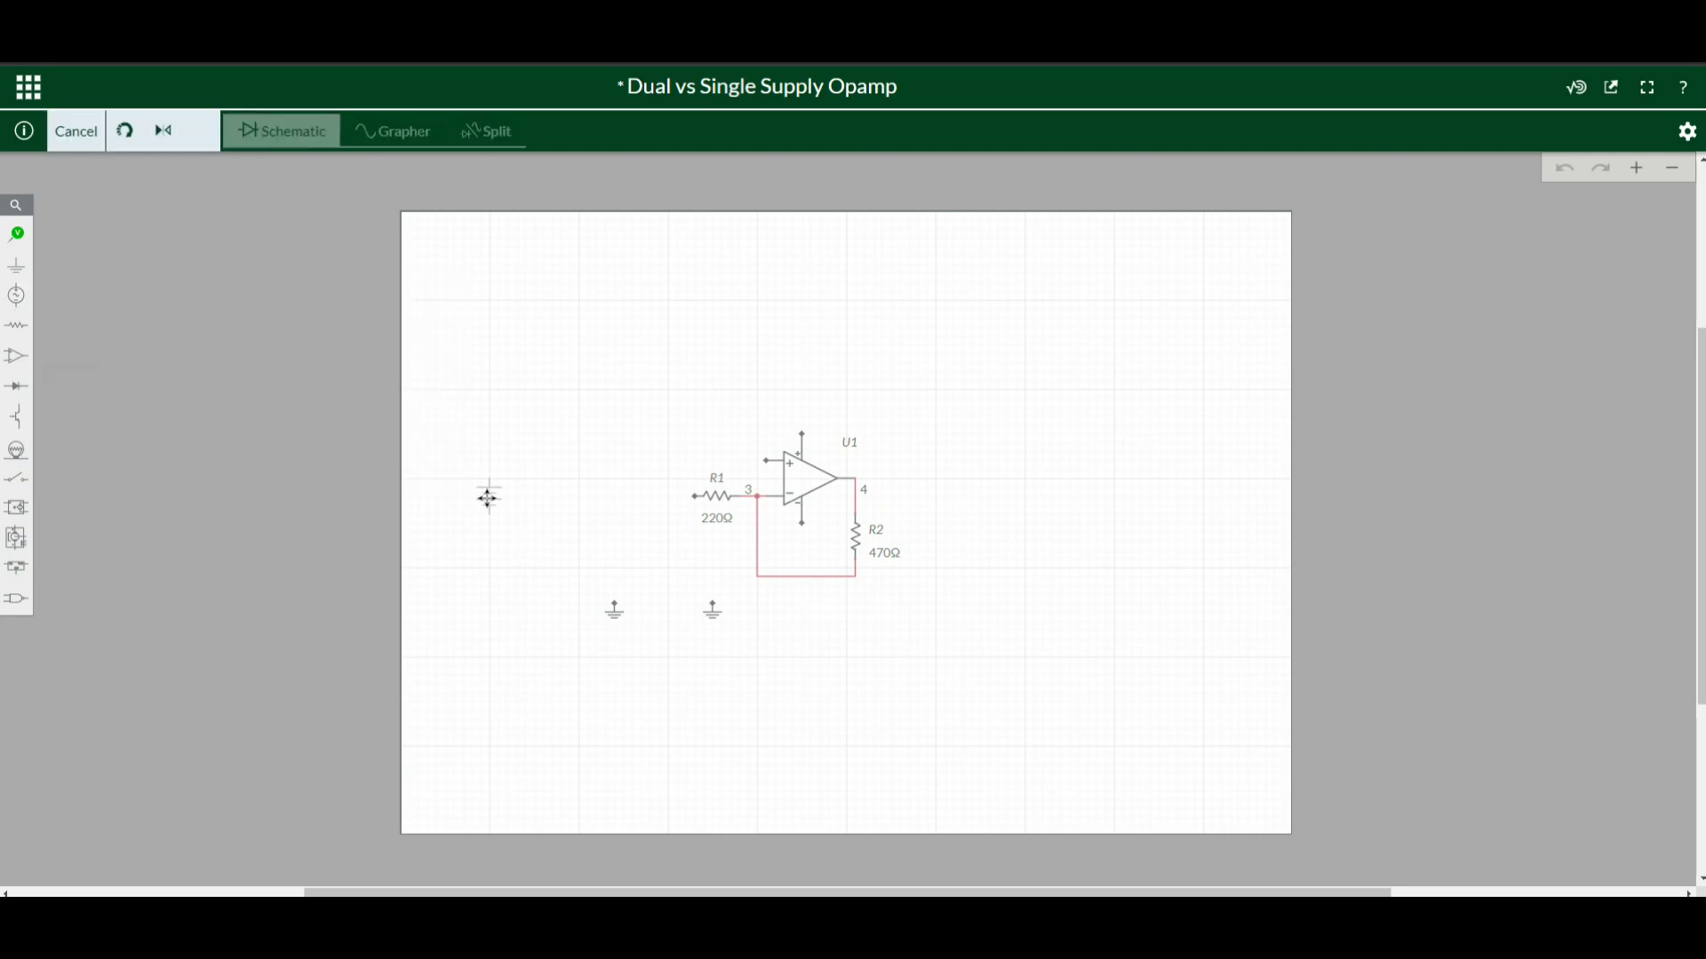
{"action": "left_click", "coordinate": [487, 497]}
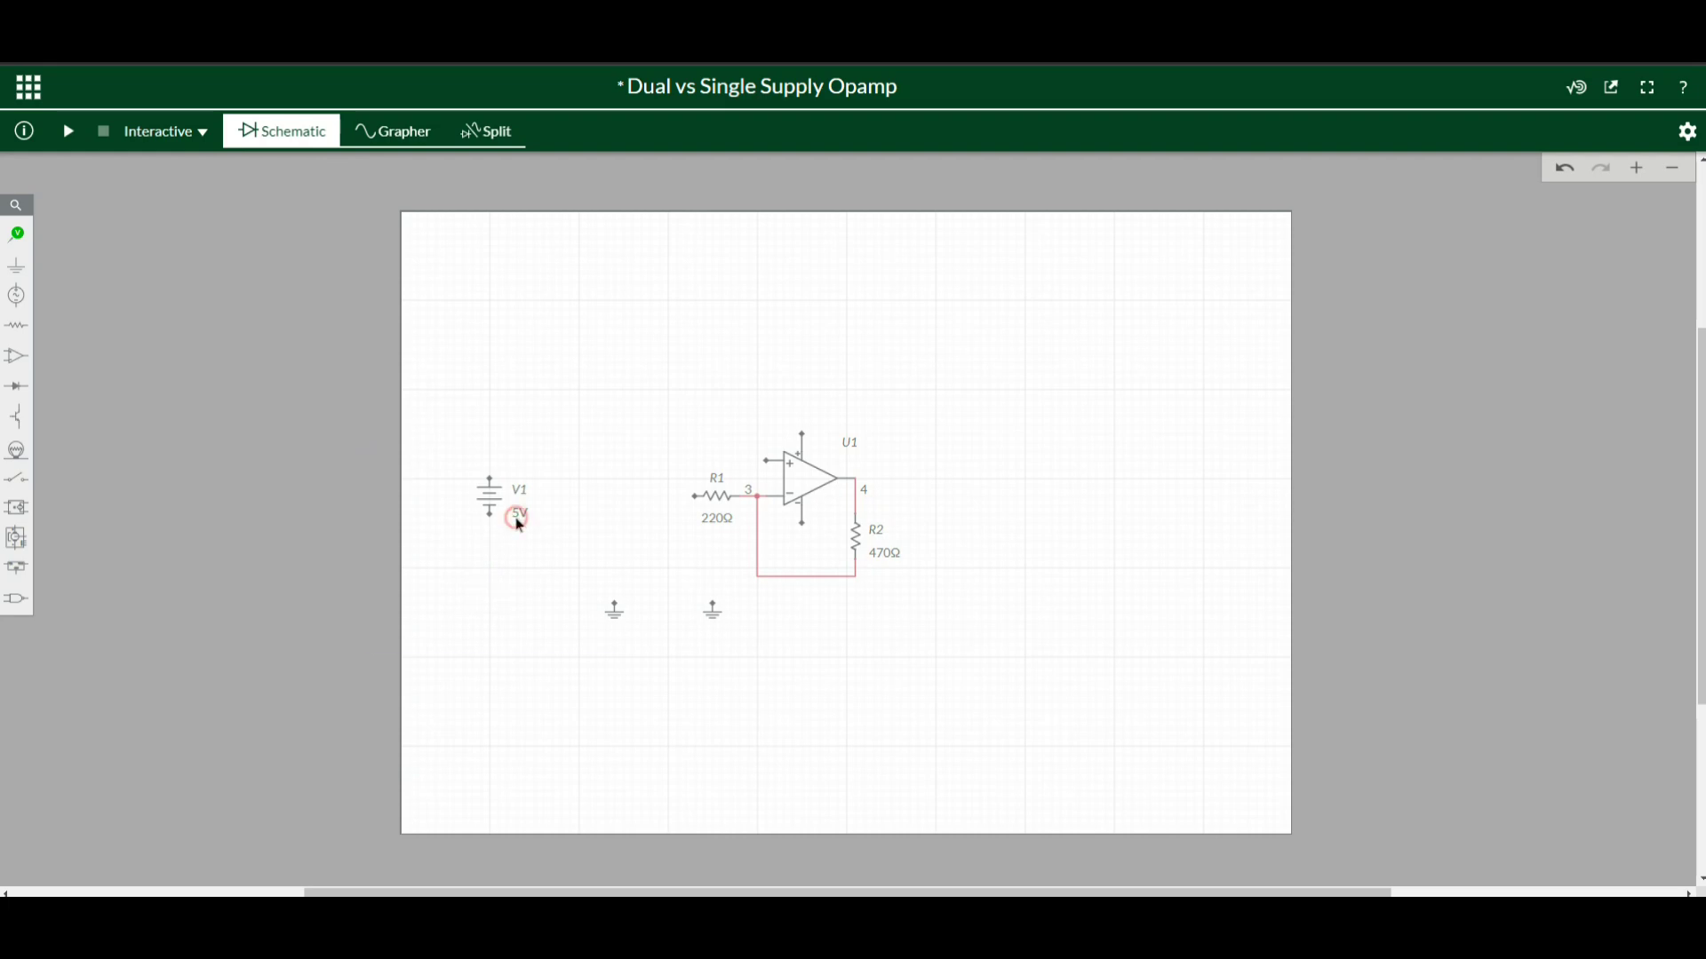
{"action": "left_click", "coordinate": [517, 520]}
{"action": "type", "text": "1"}
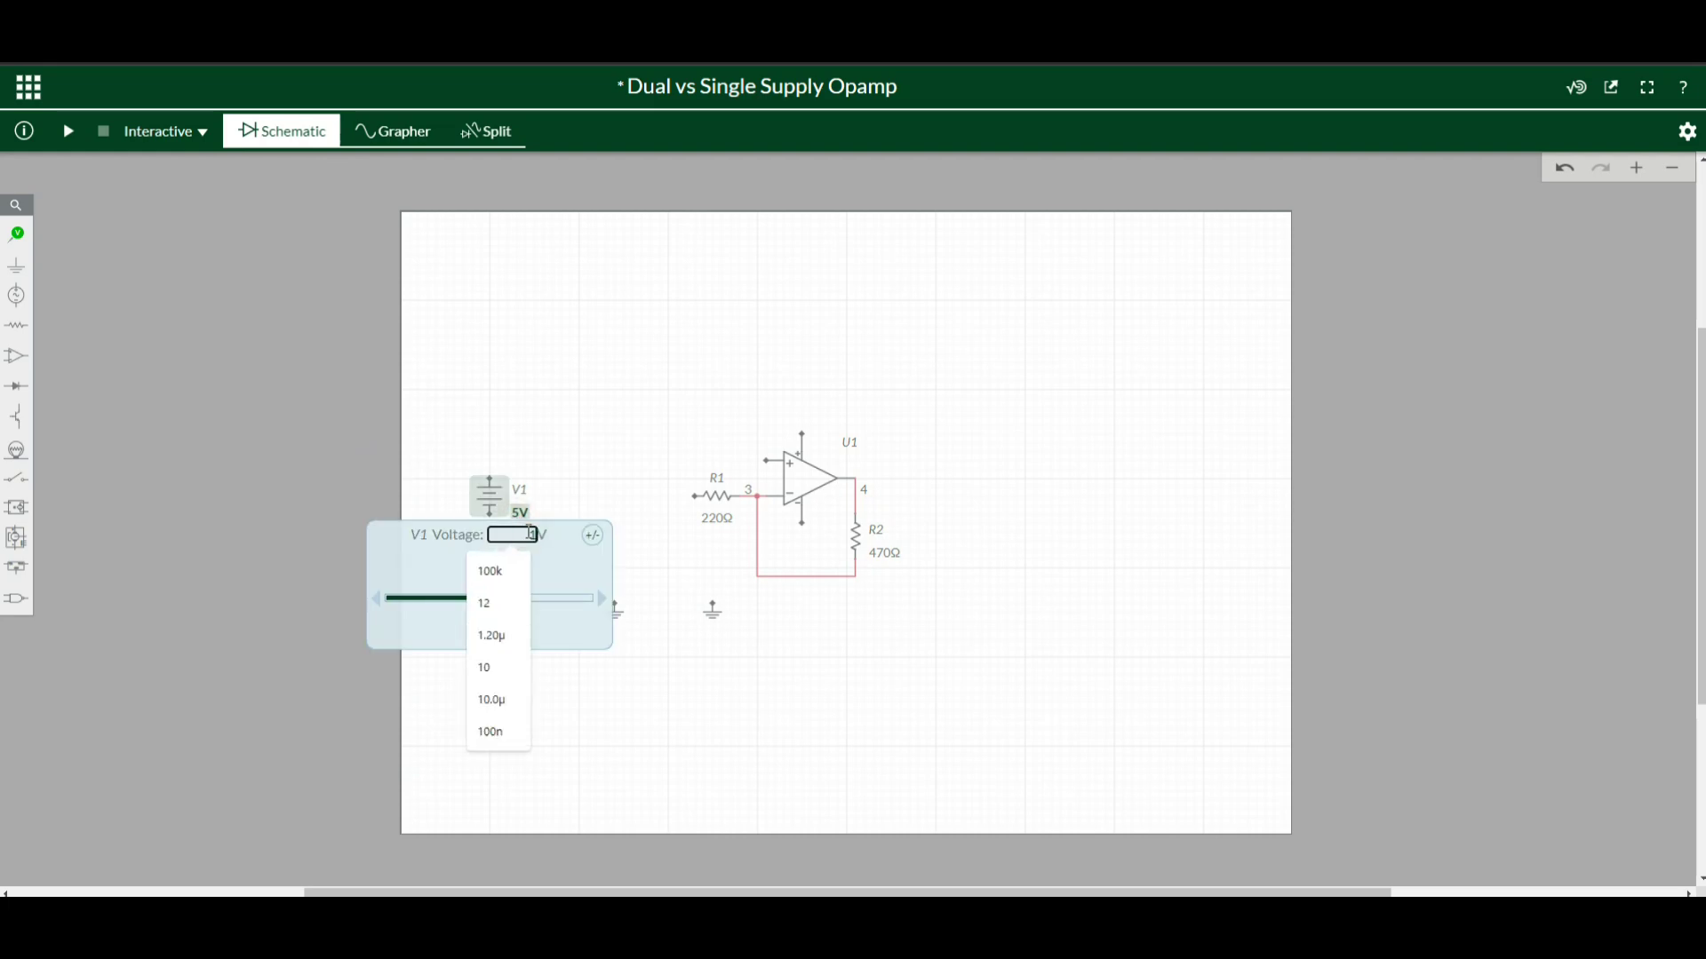
{"action": "type", "text": "5"}
{"action": "left_click", "coordinate": [594, 358]}
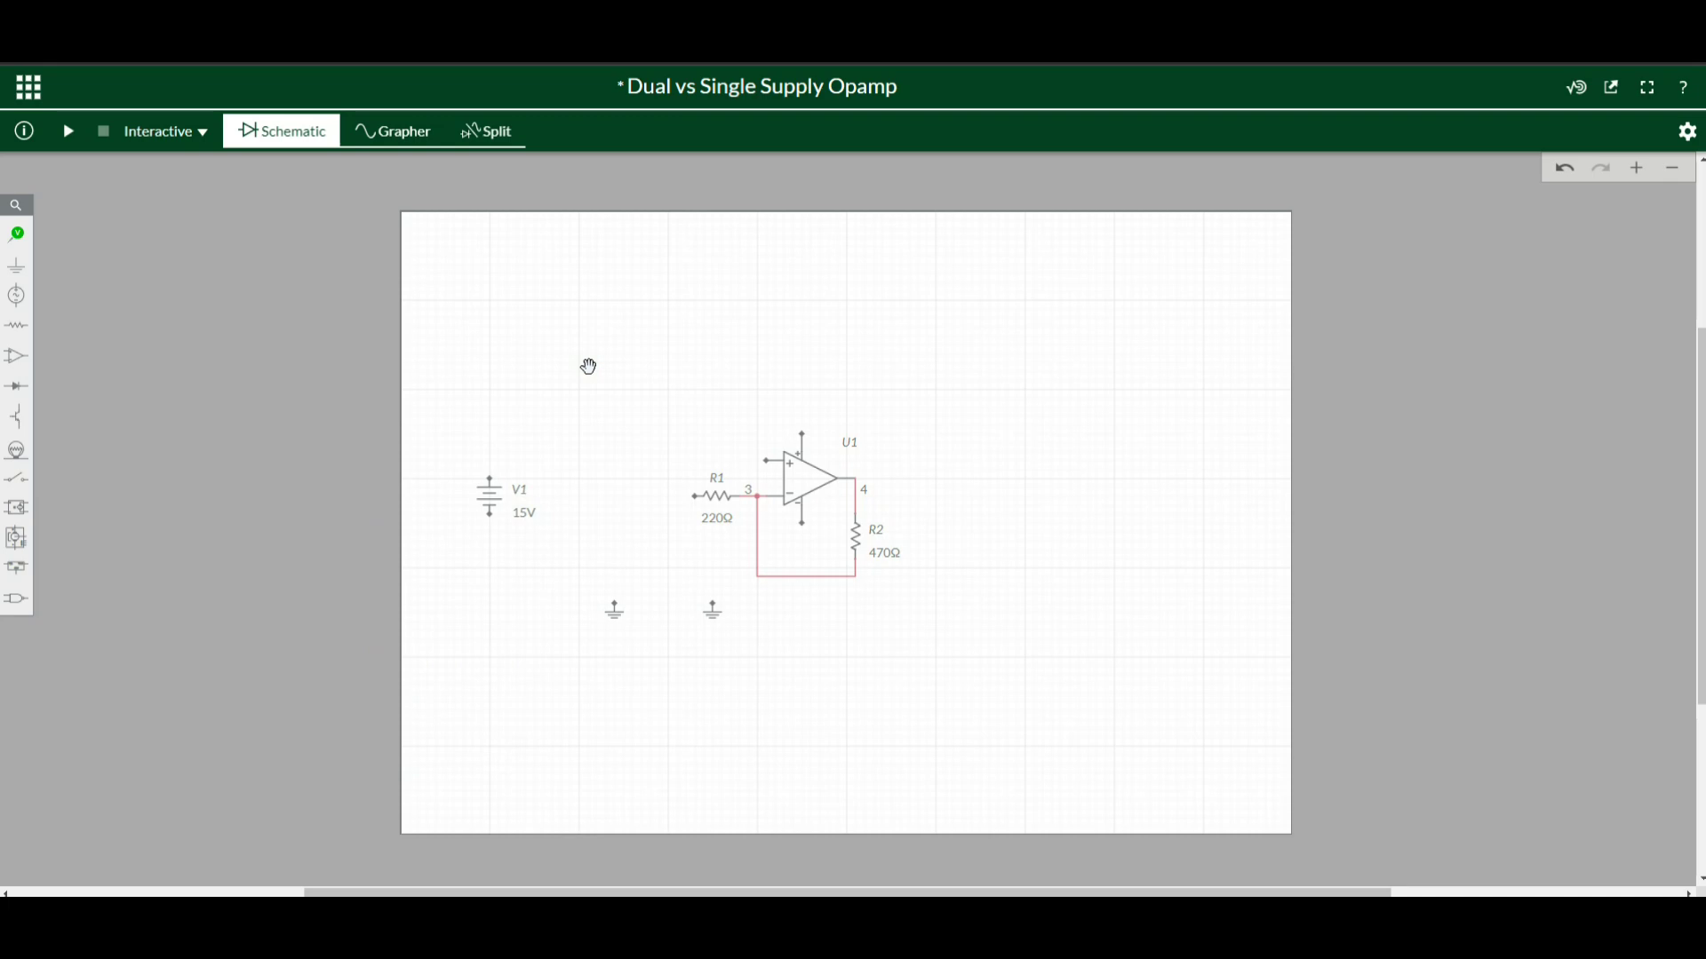
- Place vertical resistors R3 and R4 in series beside the battery and ground R4
{"action": "left_click", "coordinate": [16, 325]}
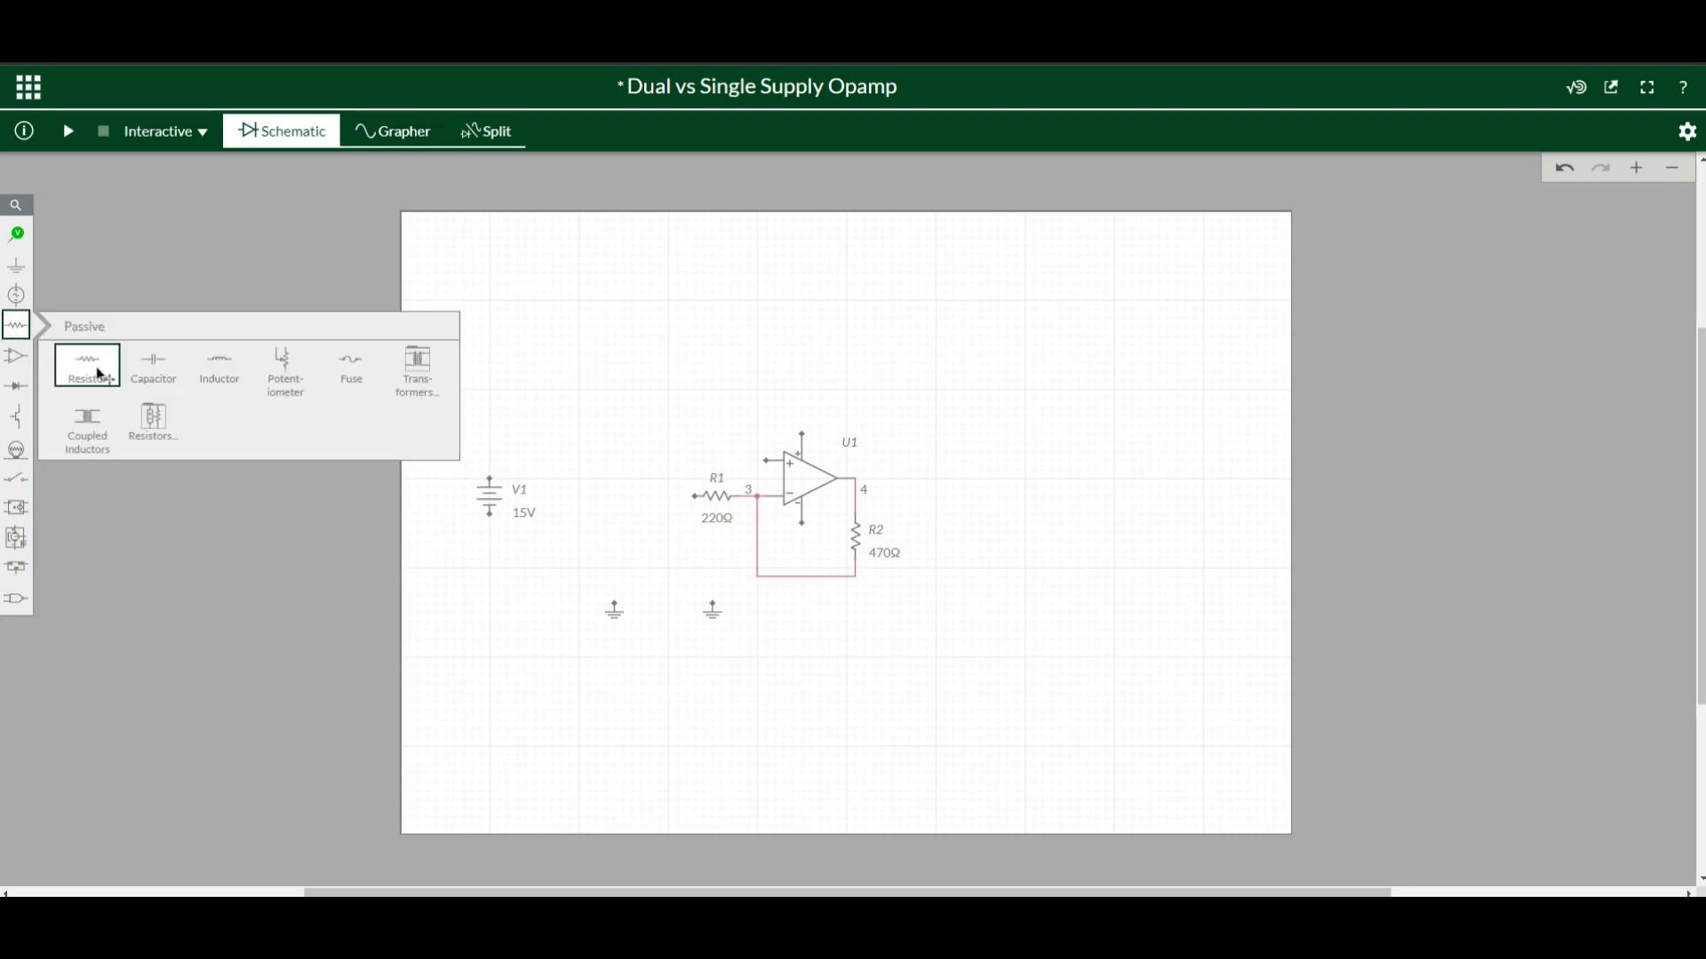
{"action": "left_click", "coordinate": [87, 366]}
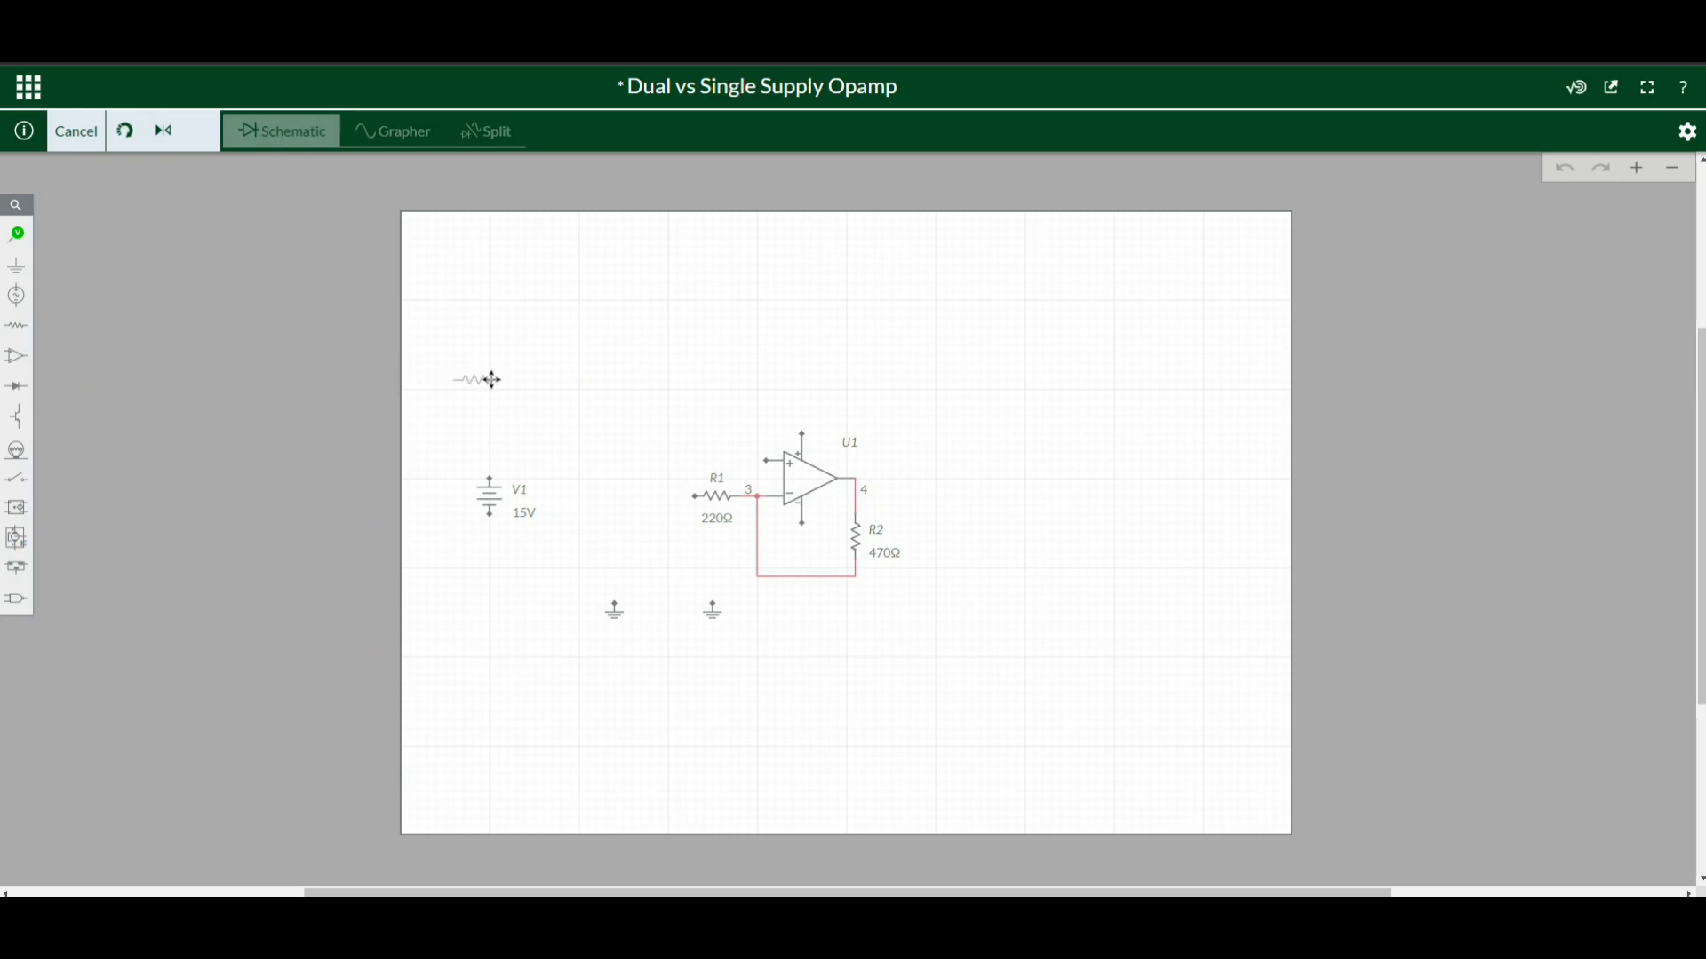
{"action": "left_click", "coordinate": [584, 421]}
{"action": "left_click", "coordinate": [542, 451]}
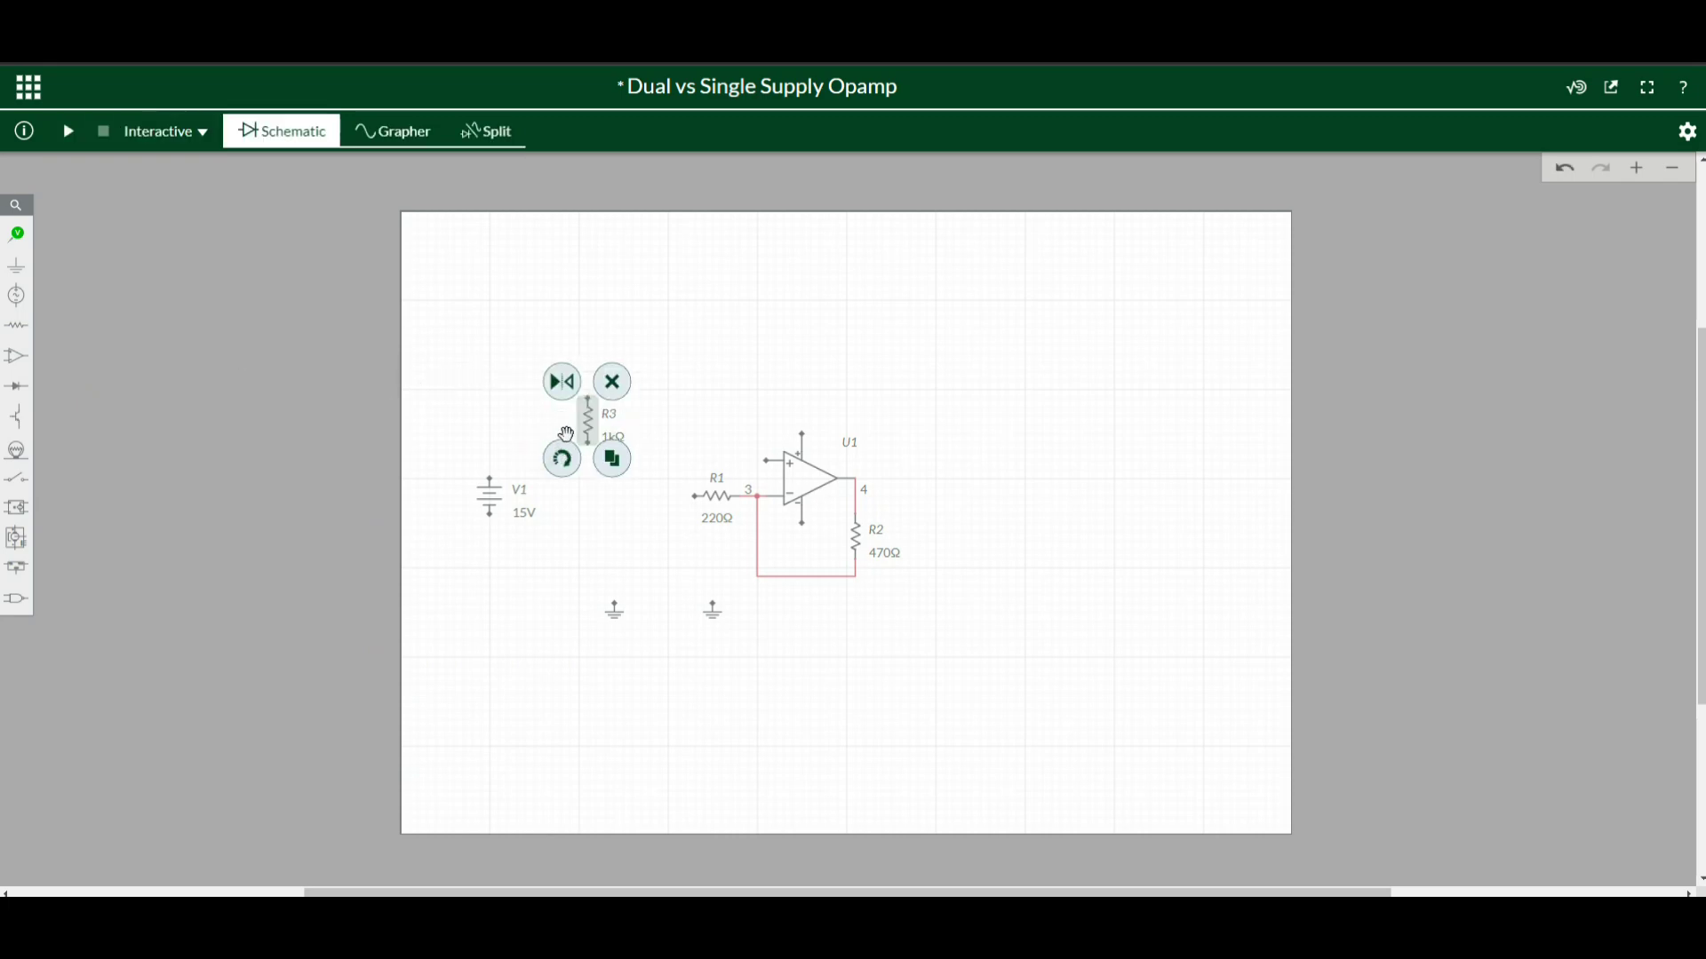
{"action": "left_click_drag", "start_coordinate": [585, 417], "coordinate": [564, 454]}
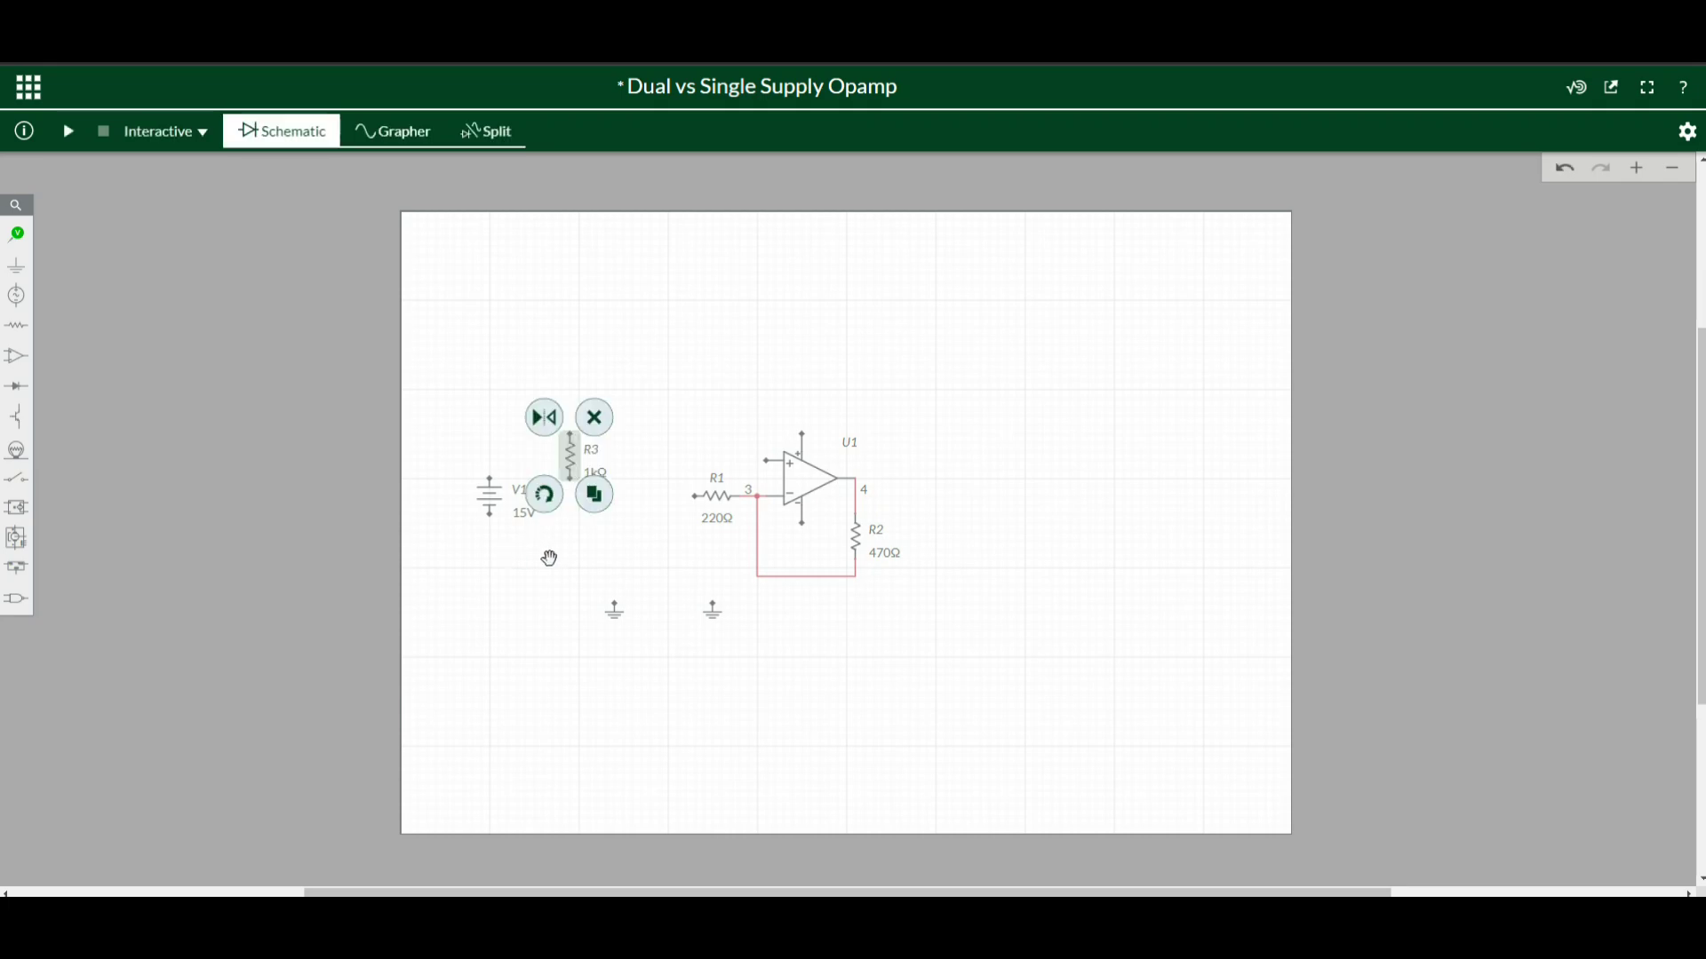
{"action": "left_click", "coordinate": [584, 501]}
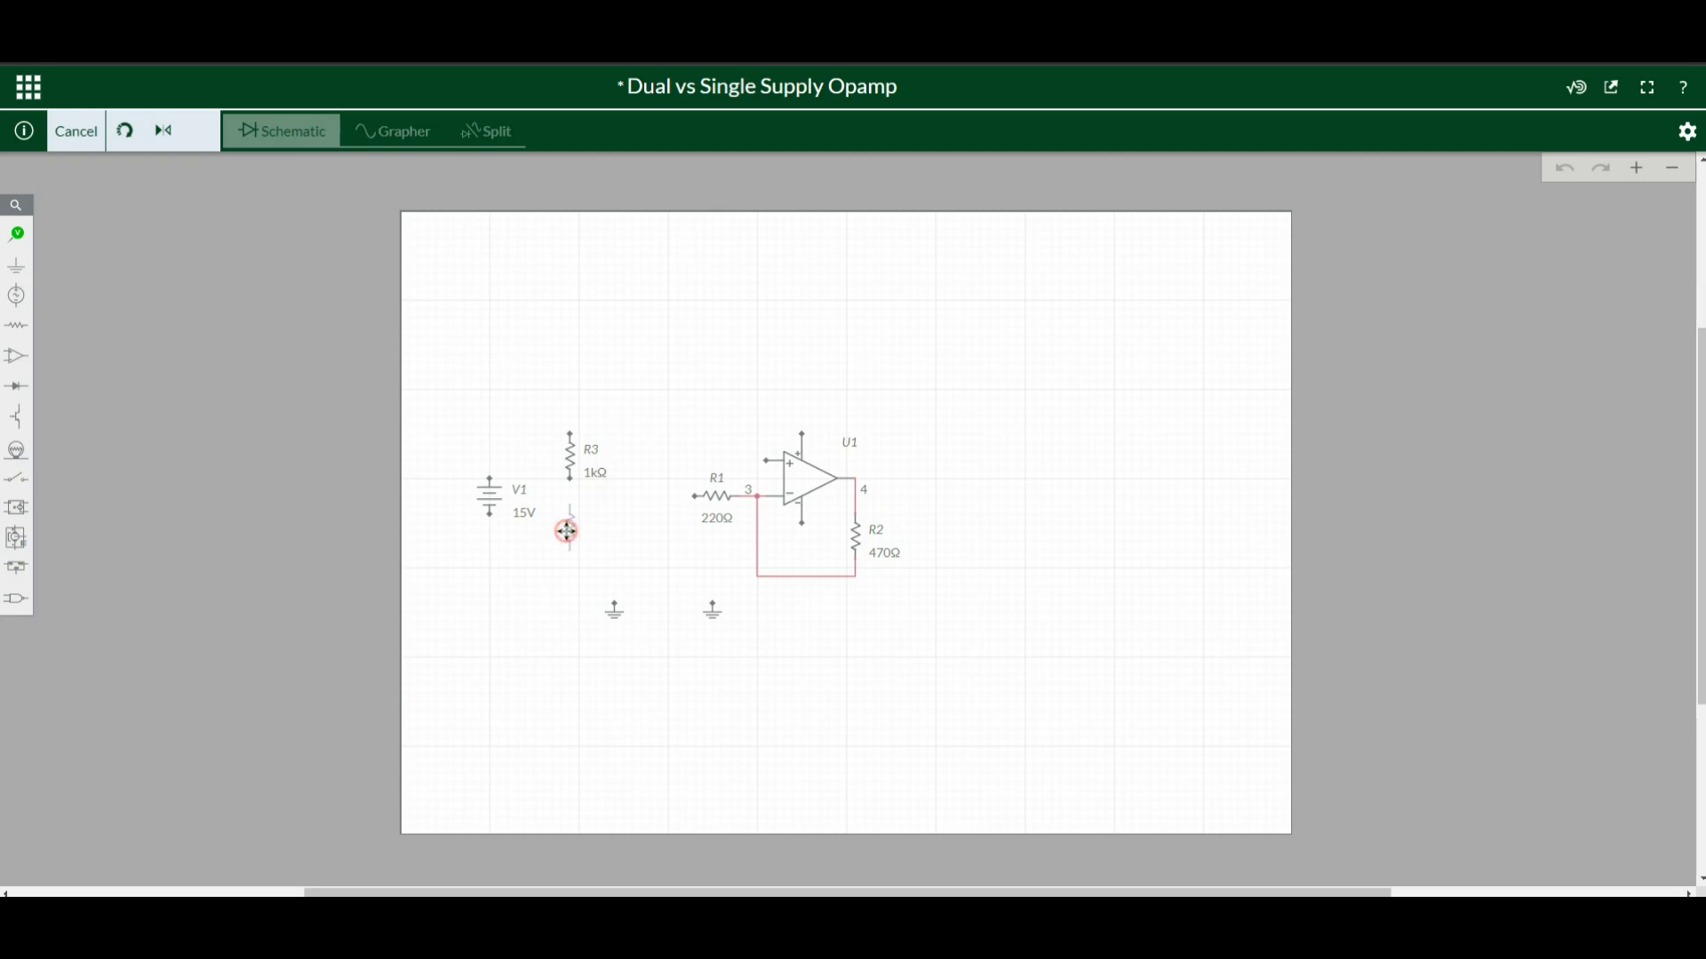
{"action": "left_click", "coordinate": [566, 531]}
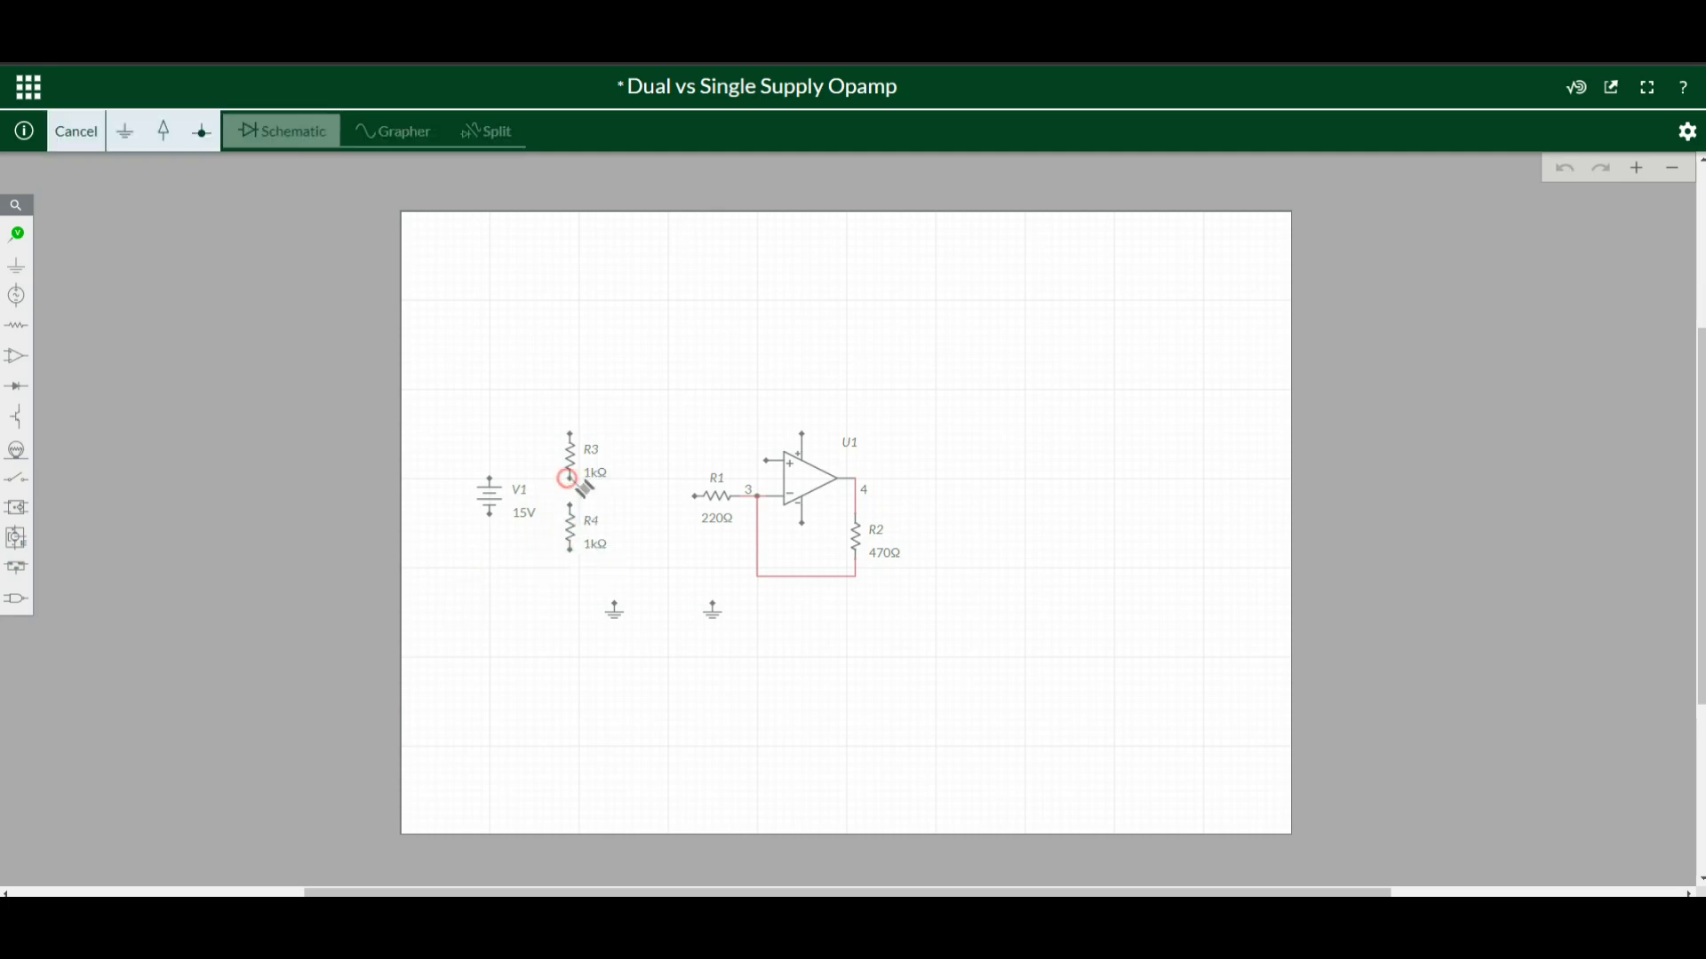
{"action": "left_click_drag", "start_coordinate": [572, 479], "coordinate": [570, 515]}
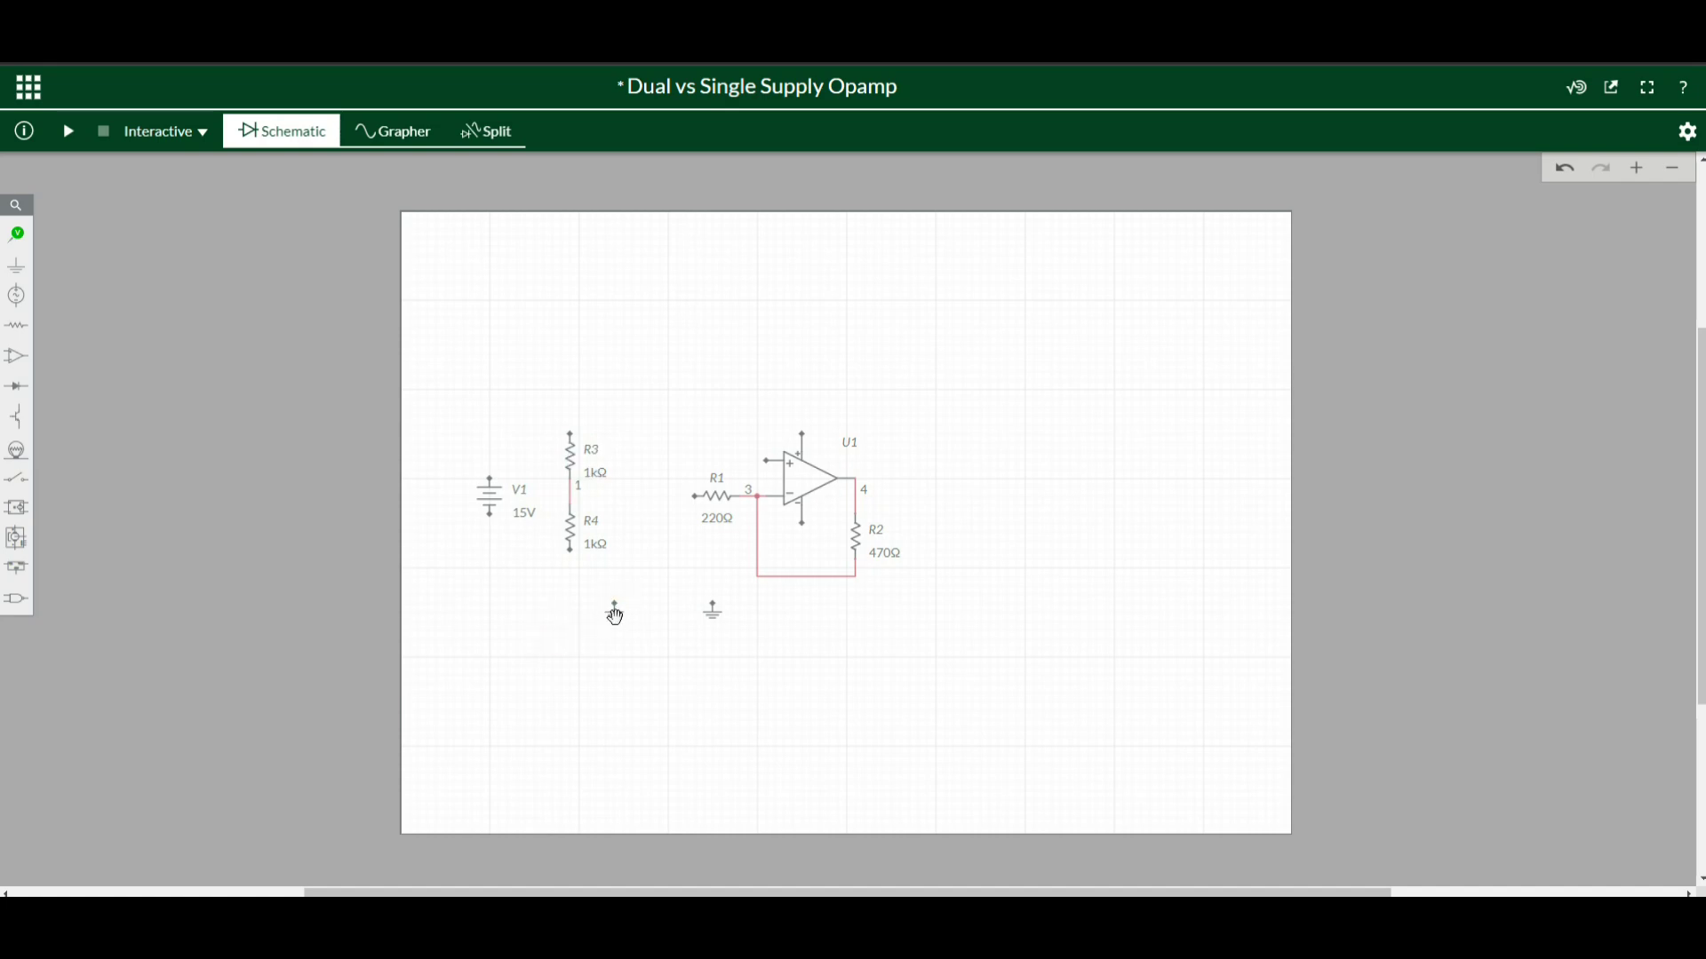
{"action": "left_click_drag", "start_coordinate": [614, 611], "coordinate": [568, 611]}
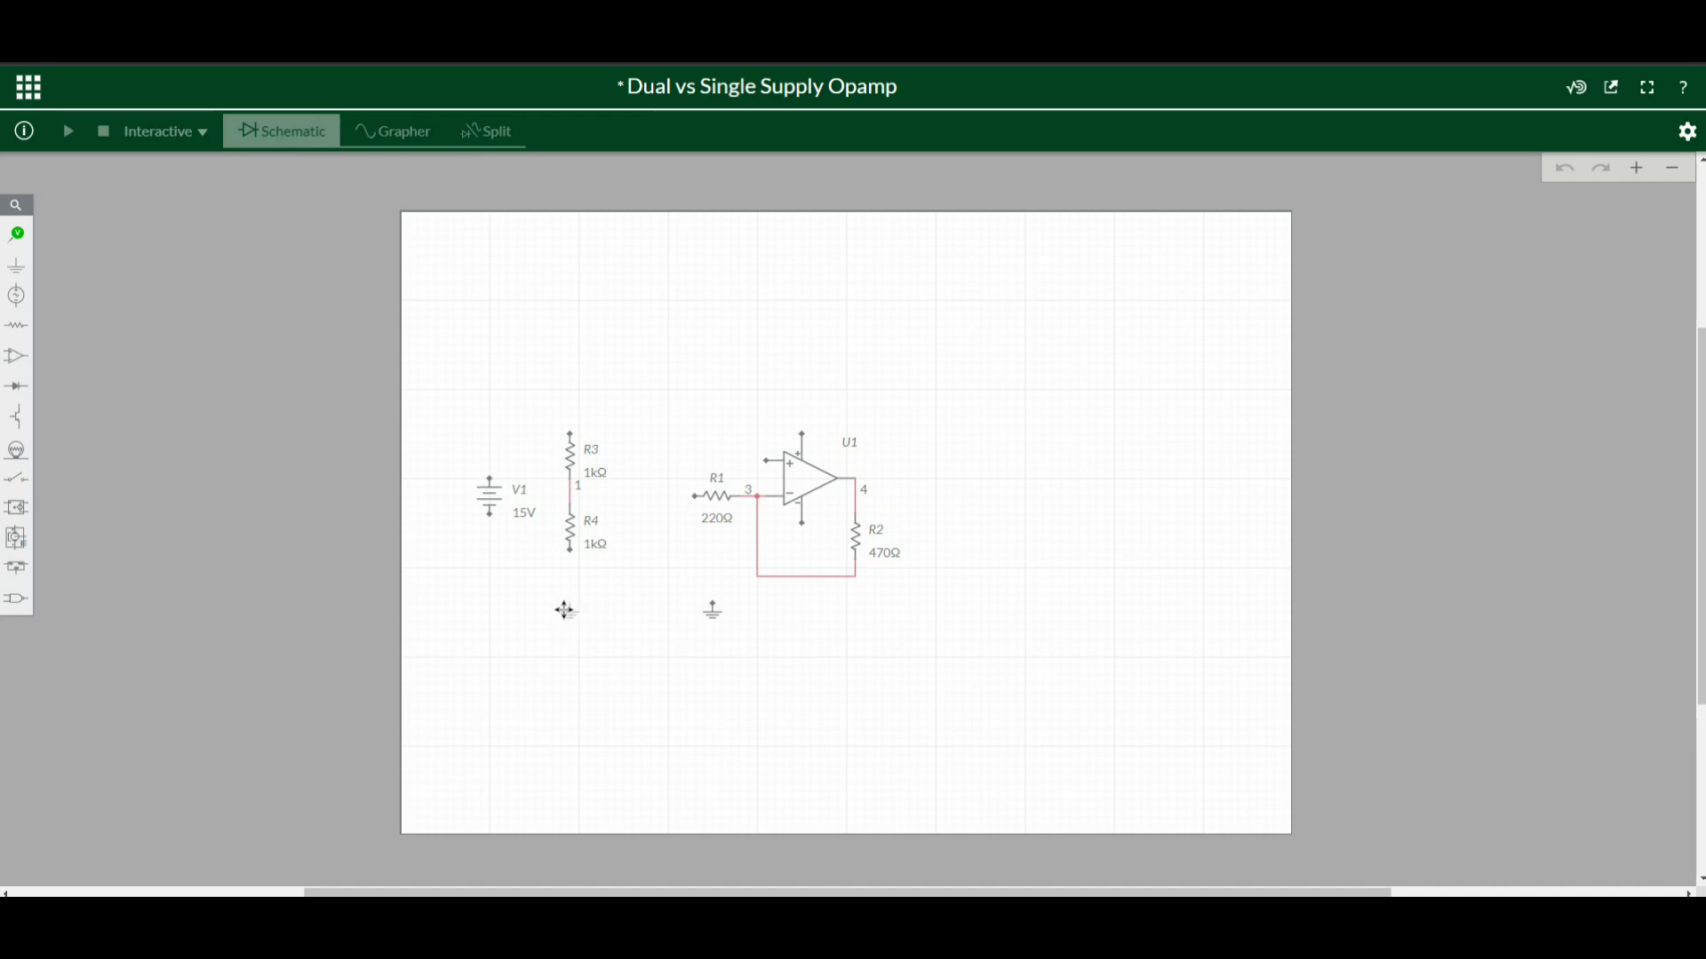
{"action": "left_click_drag", "start_coordinate": [571, 554], "coordinate": [583, 604]}
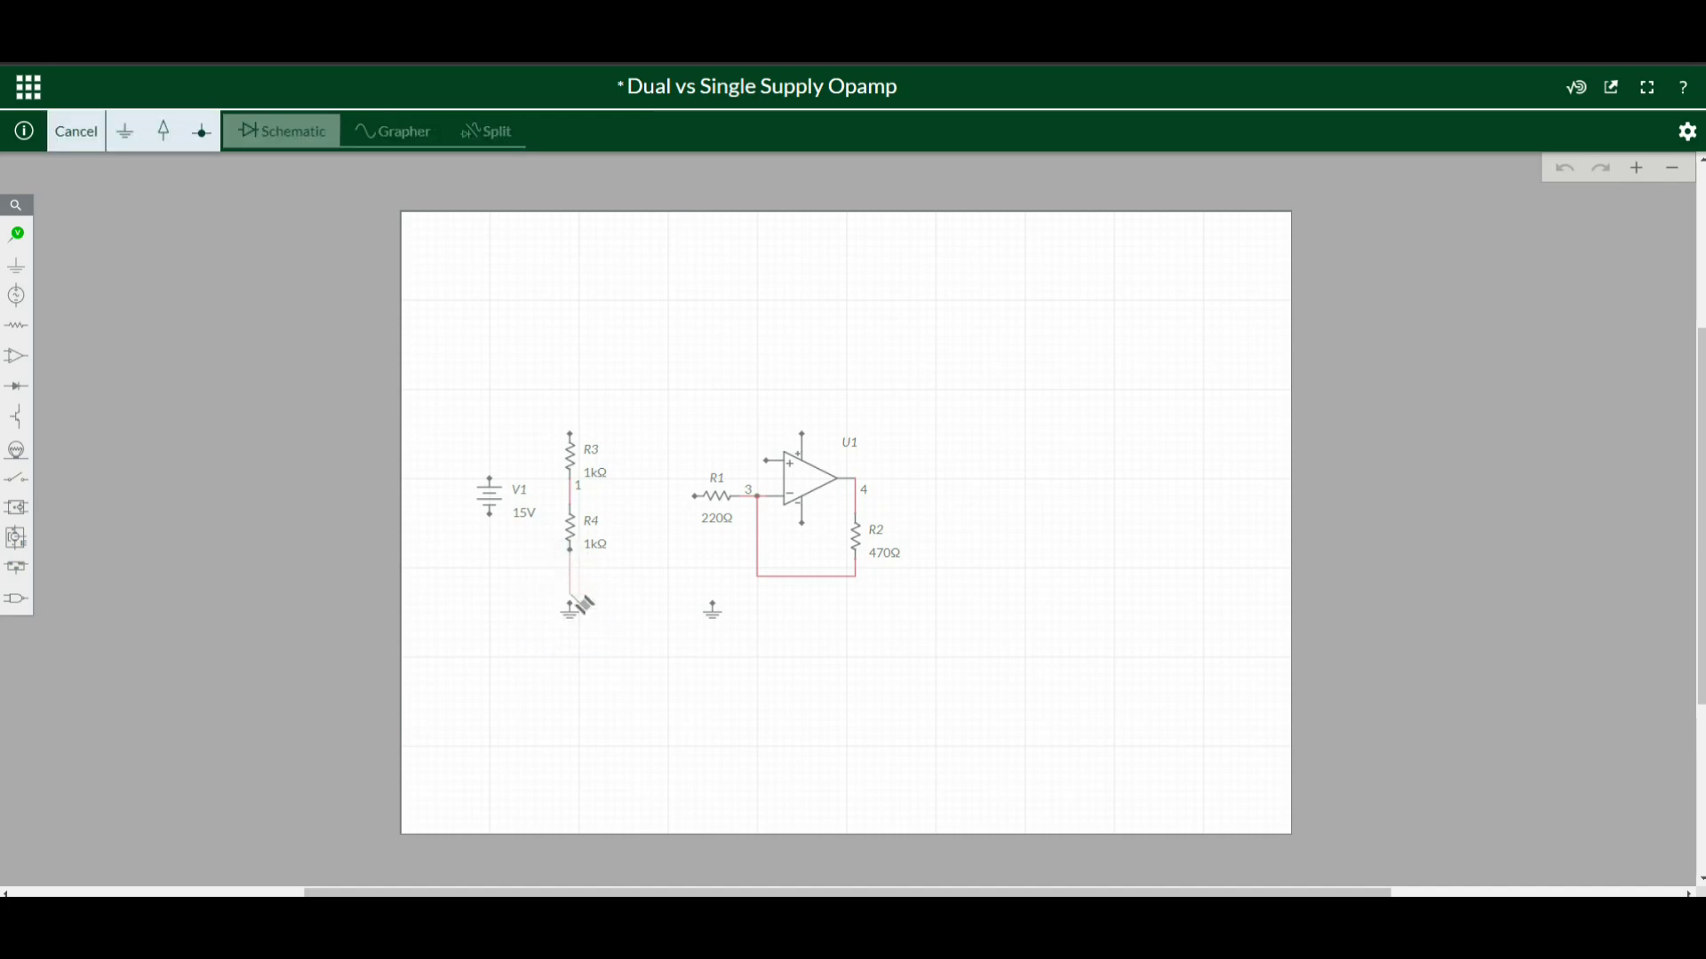
{"action": "left_click", "coordinate": [571, 607]}
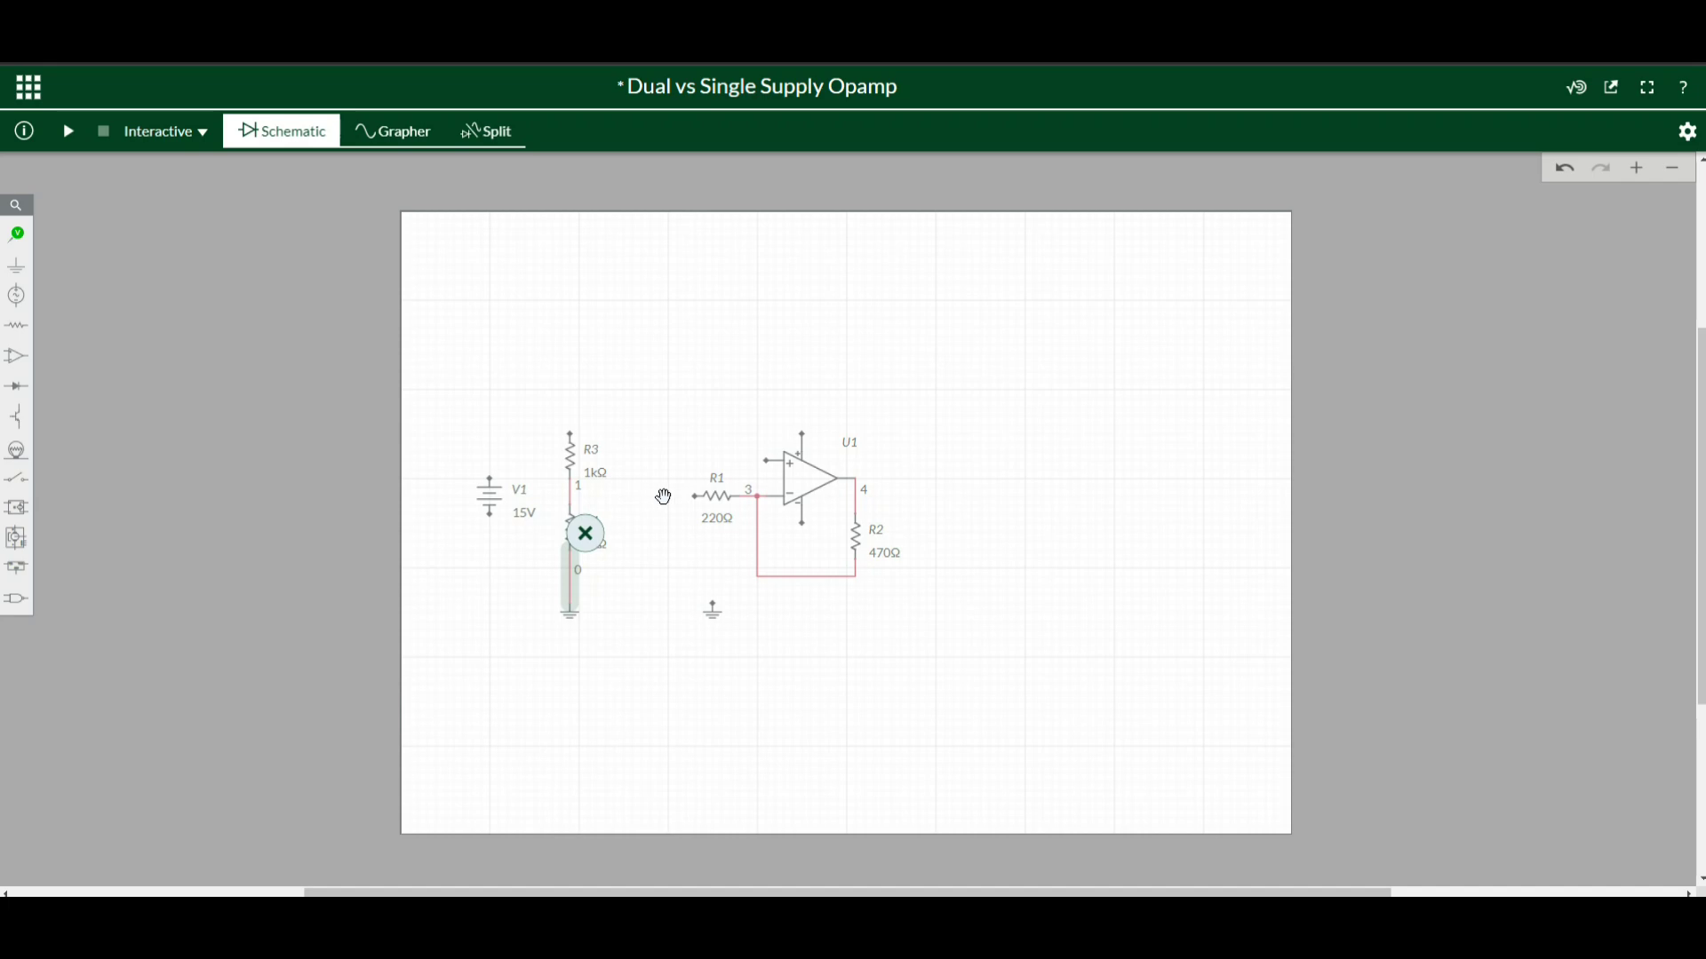
- Wire the op amp + input to the R3/R4 midpoint, and the battery and V+ to R3's top
{"action": "left_click", "coordinate": [770, 462]}
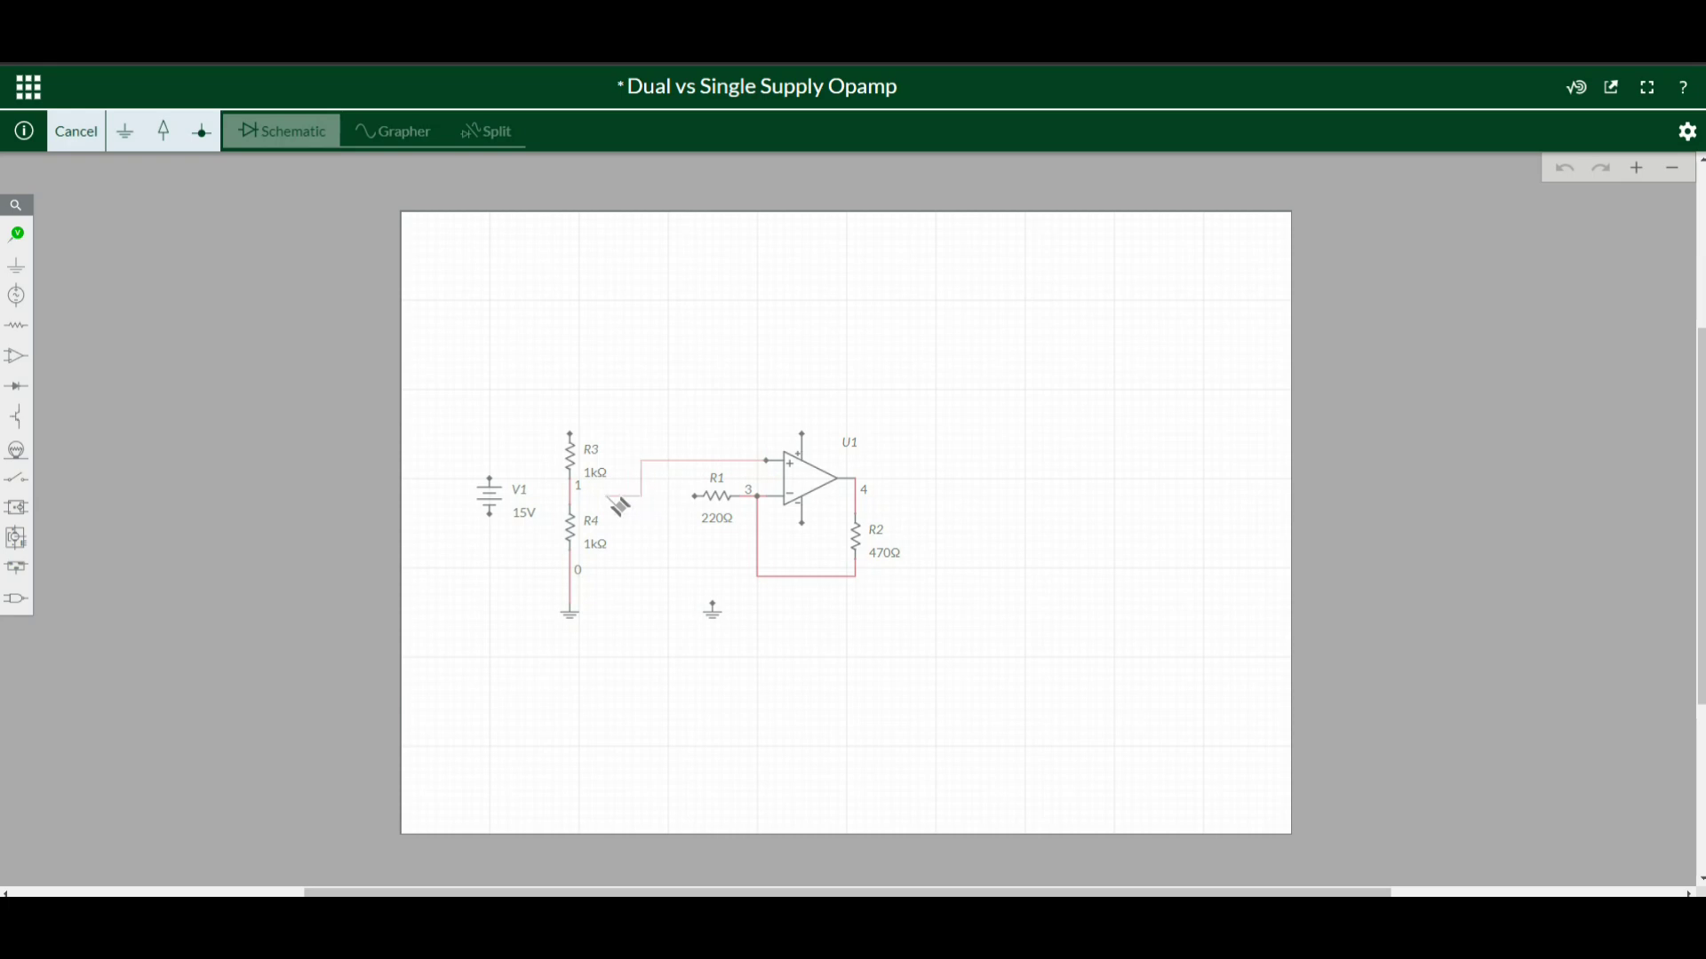
{"action": "left_click", "coordinate": [569, 494]}
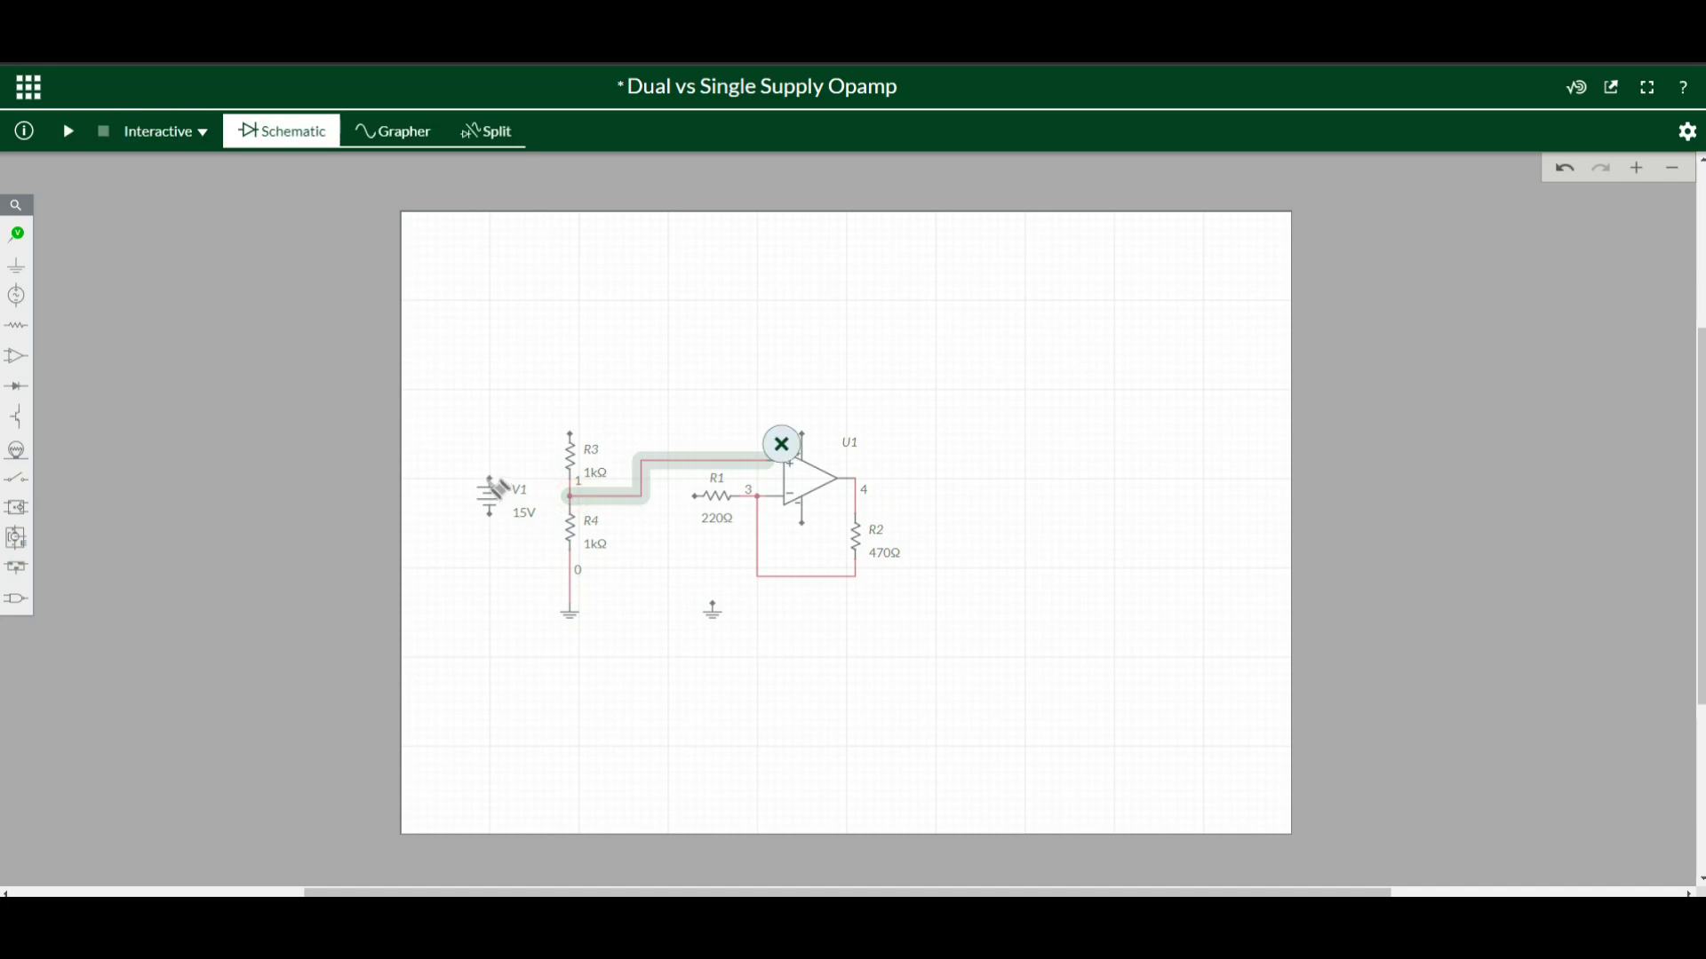
{"action": "left_click", "coordinate": [488, 479]}
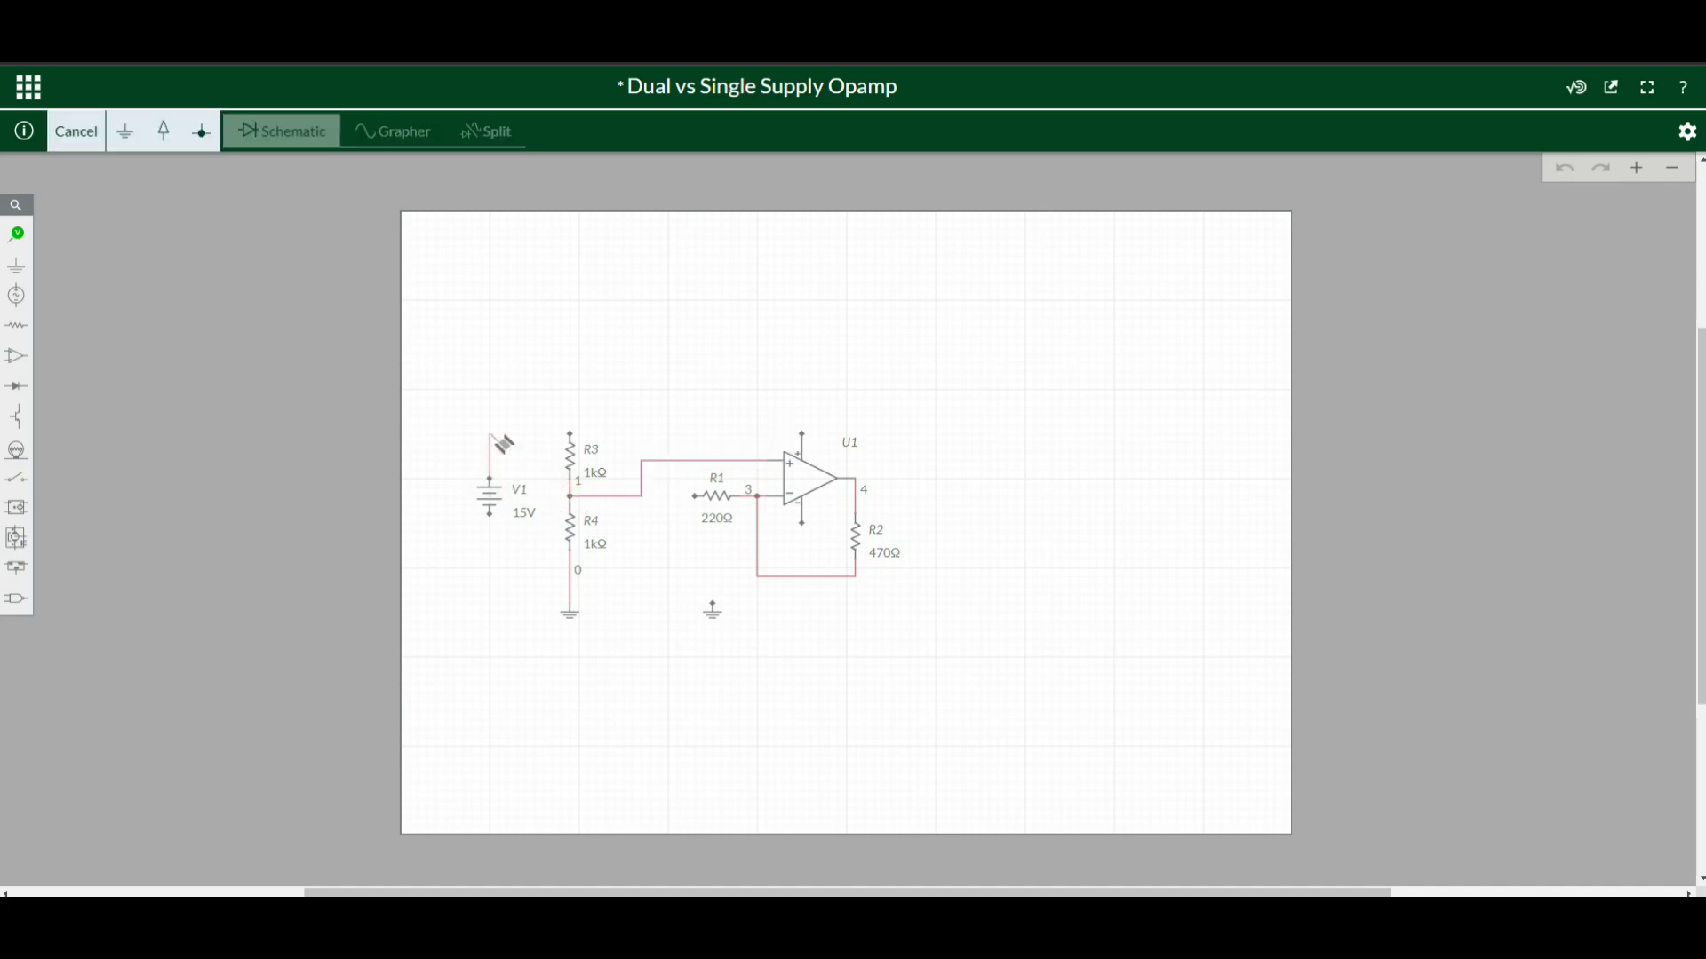
{"action": "left_click", "coordinate": [569, 435]}
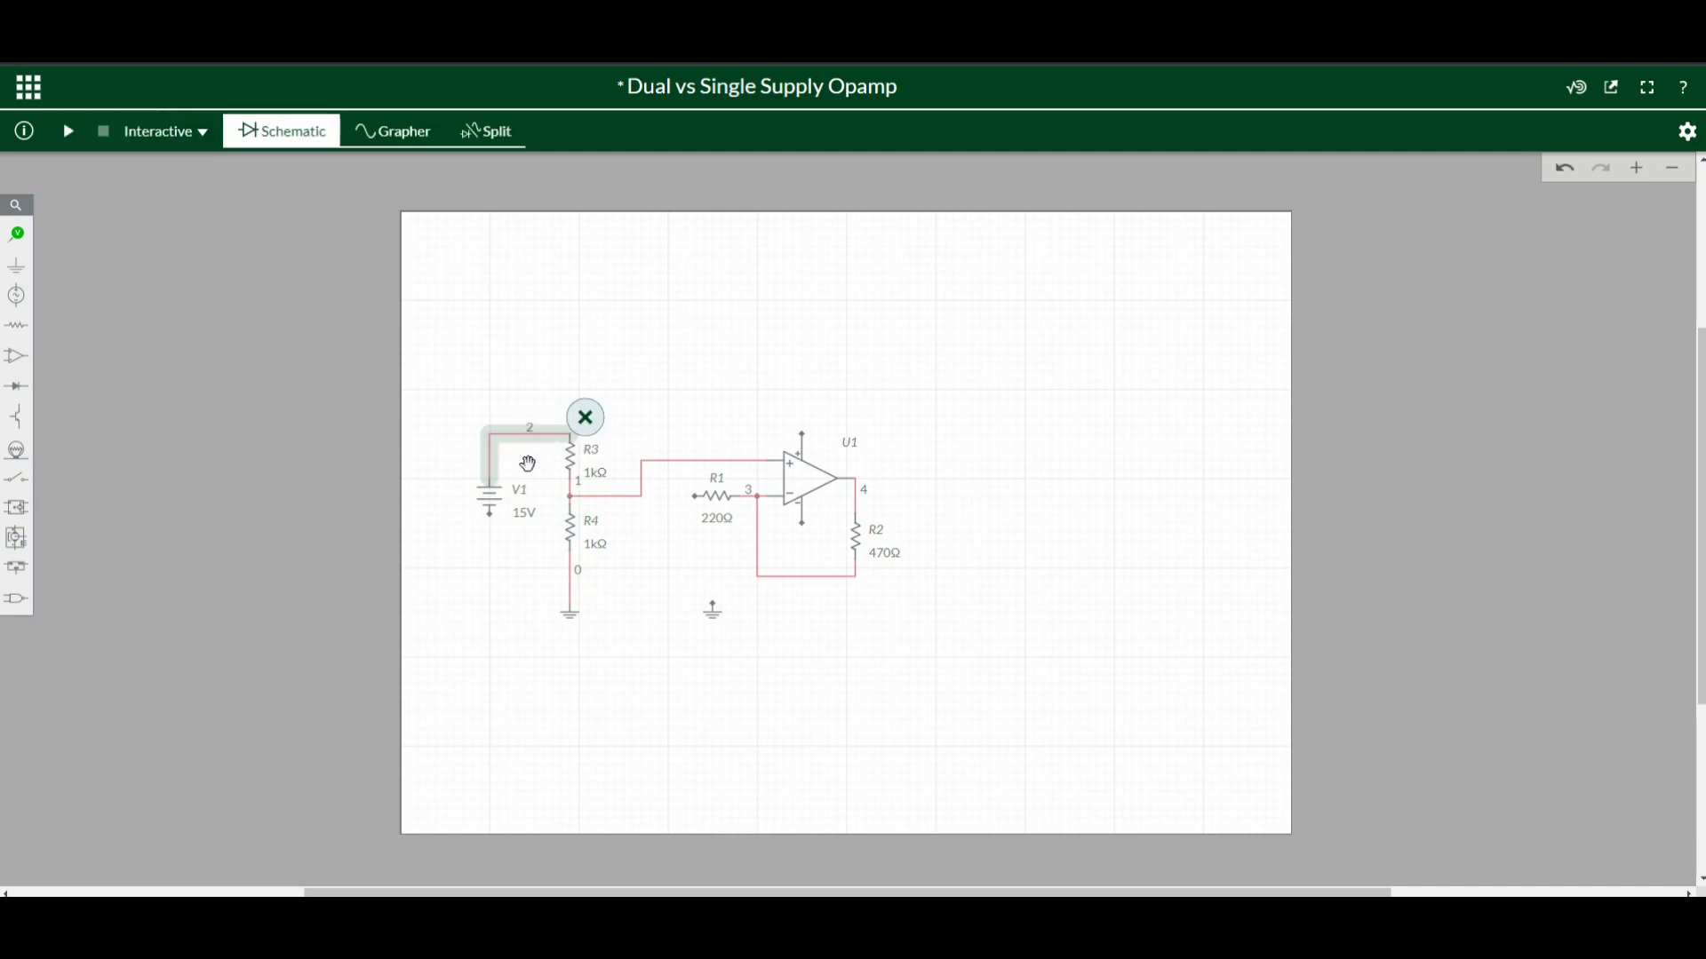
{"action": "left_click", "coordinate": [804, 436]}
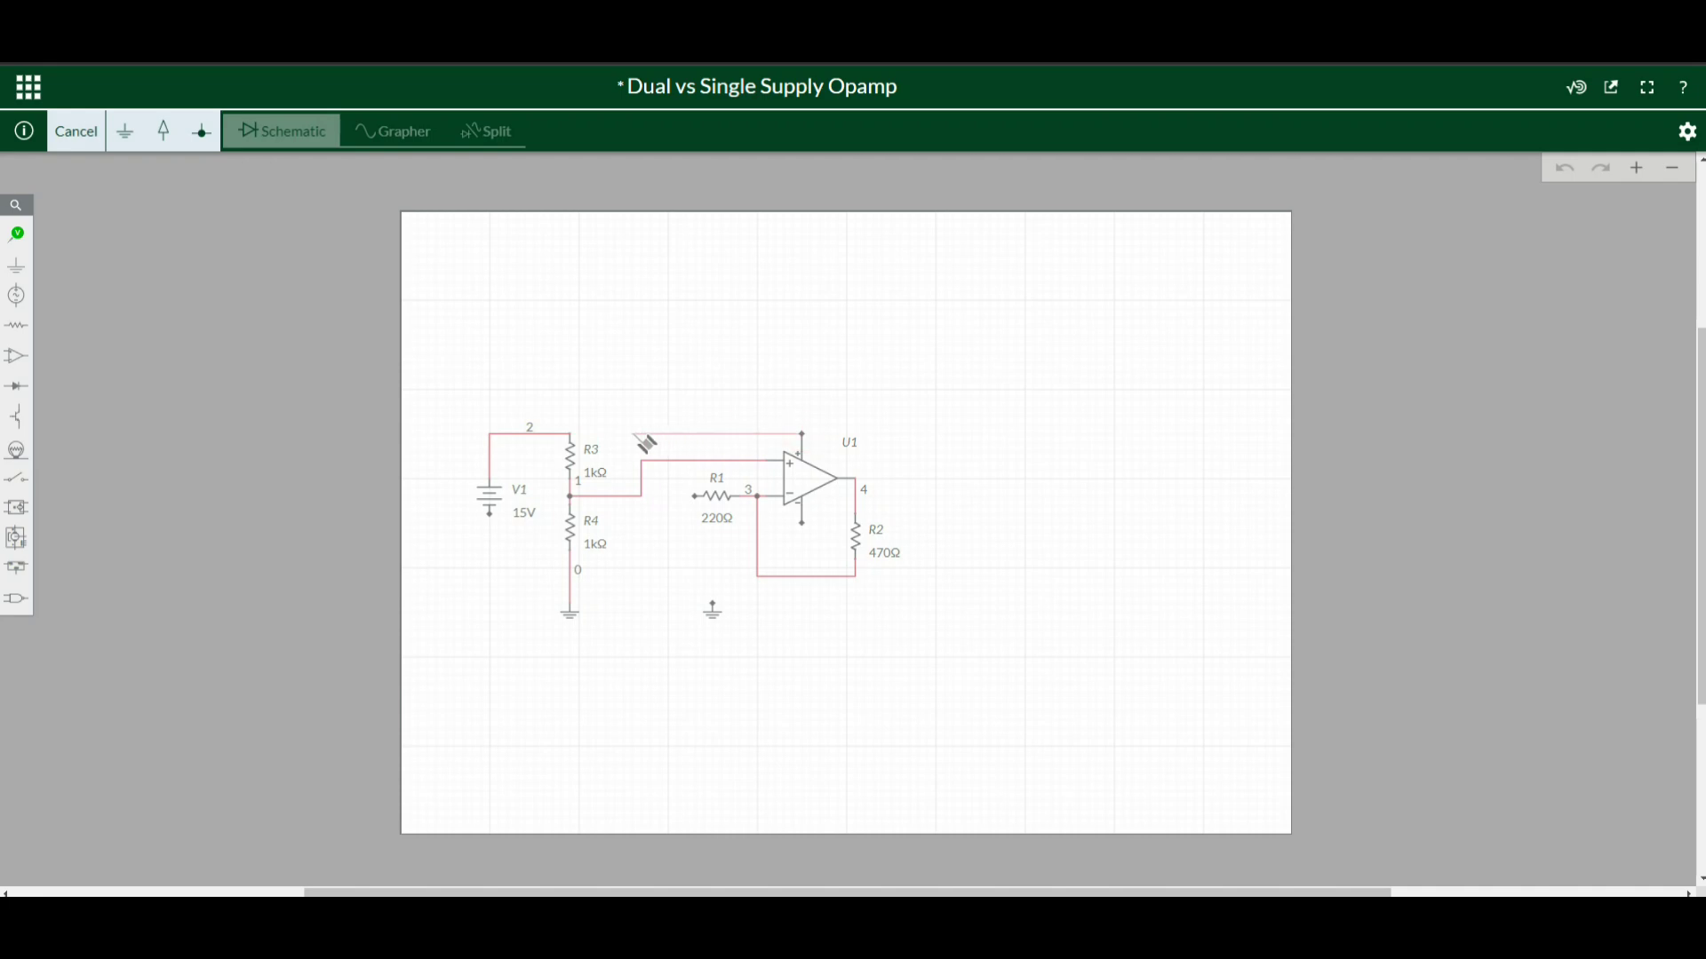
{"action": "left_click", "coordinate": [572, 434]}
- Move the spare ground below the battery and wire the battery's bottom terminal to it
{"action": "left_click", "coordinate": [507, 646]}
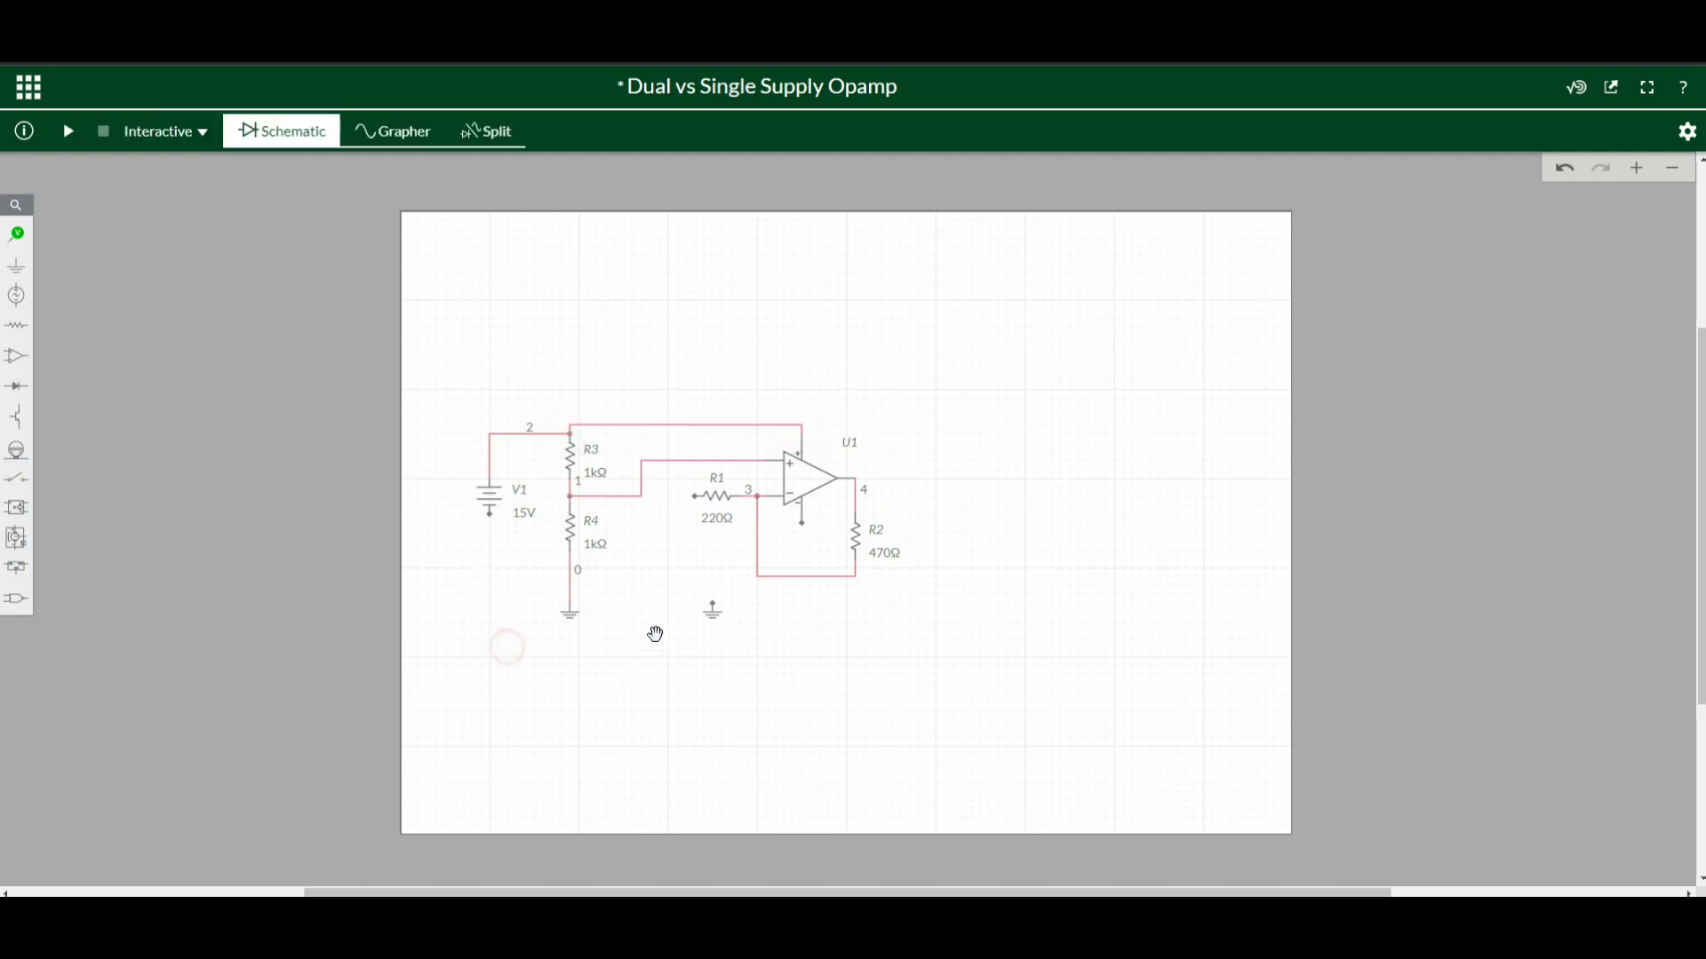
{"action": "key", "text": "ctrl+v"}
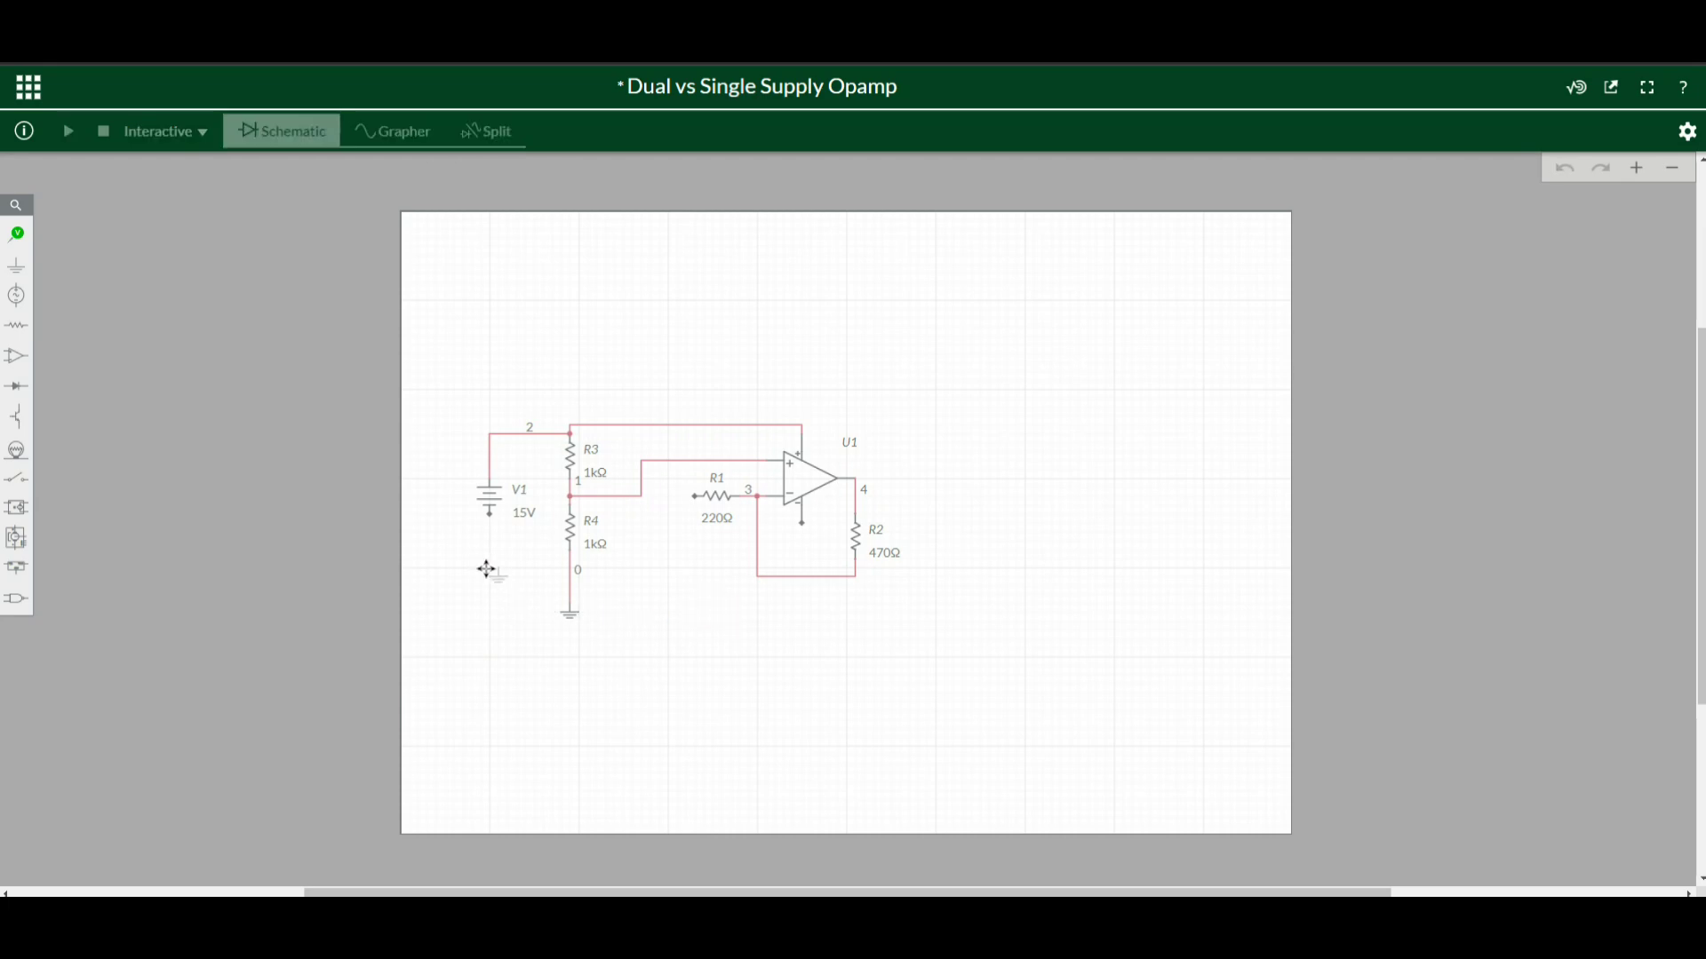
{"action": "left_click", "coordinate": [482, 618]}
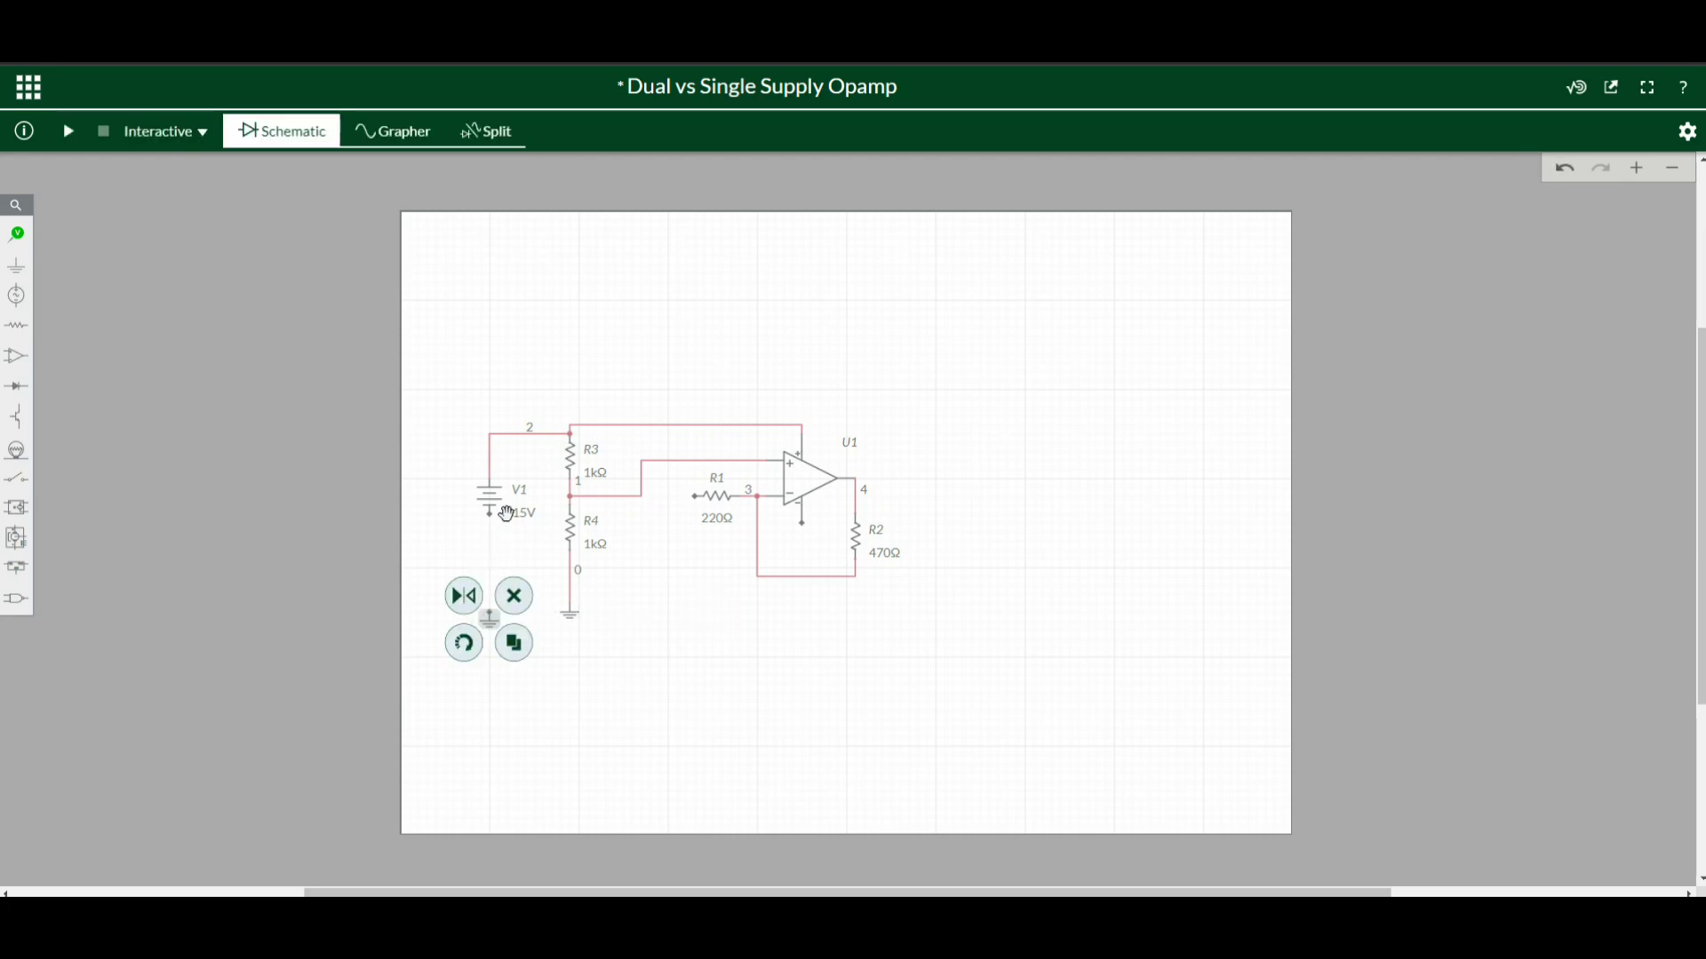
{"action": "left_click", "coordinate": [490, 514]}
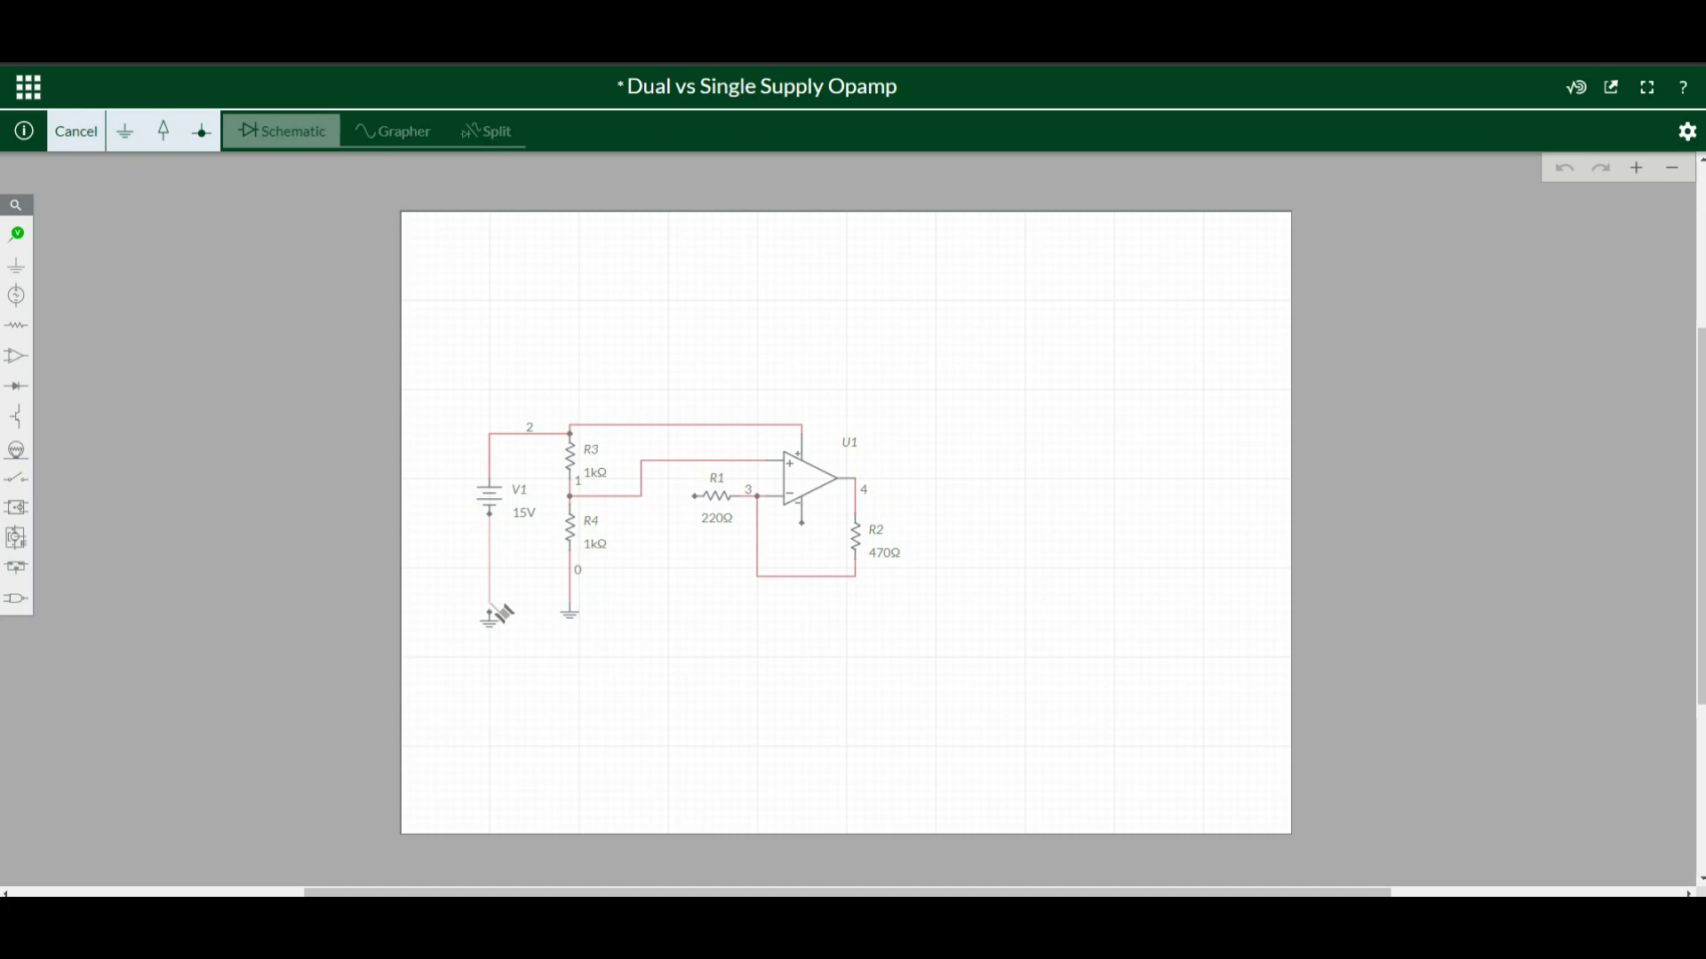
{"action": "left_click", "coordinate": [490, 613]}
{"action": "left_click", "coordinate": [381, 494]}
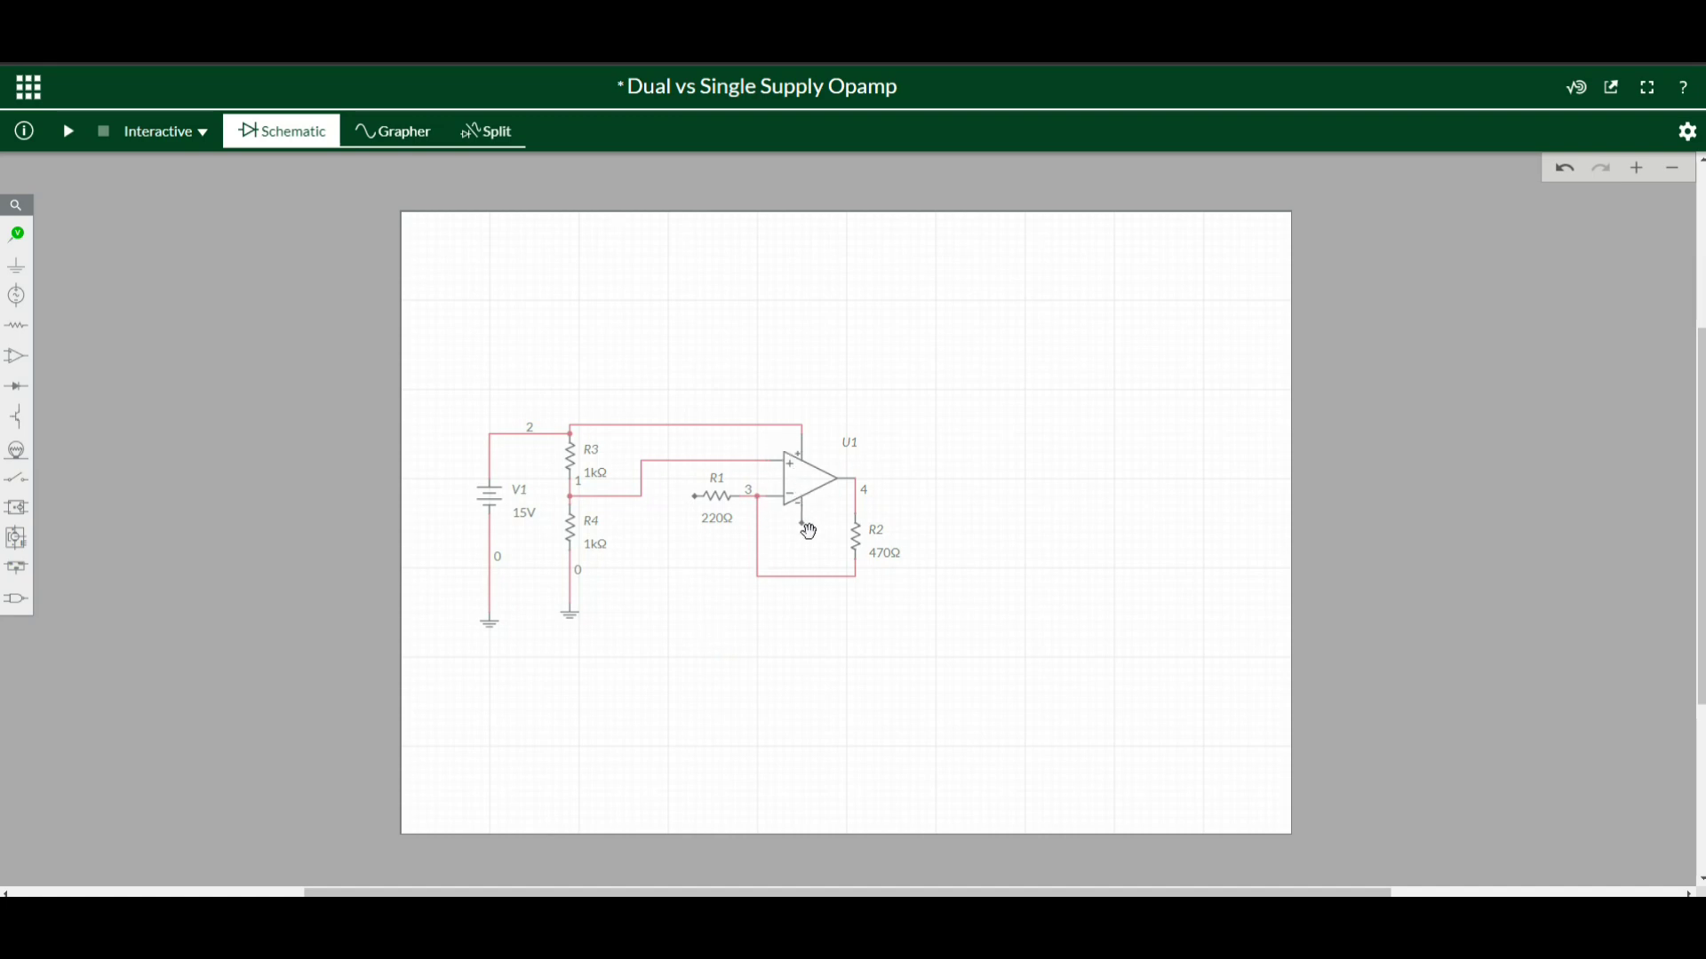
- Place a ground below U1 and attach it to the op amp's lower V− pin
{"action": "left_click", "coordinate": [17, 265]}
{"action": "left_click", "coordinate": [83, 306]}
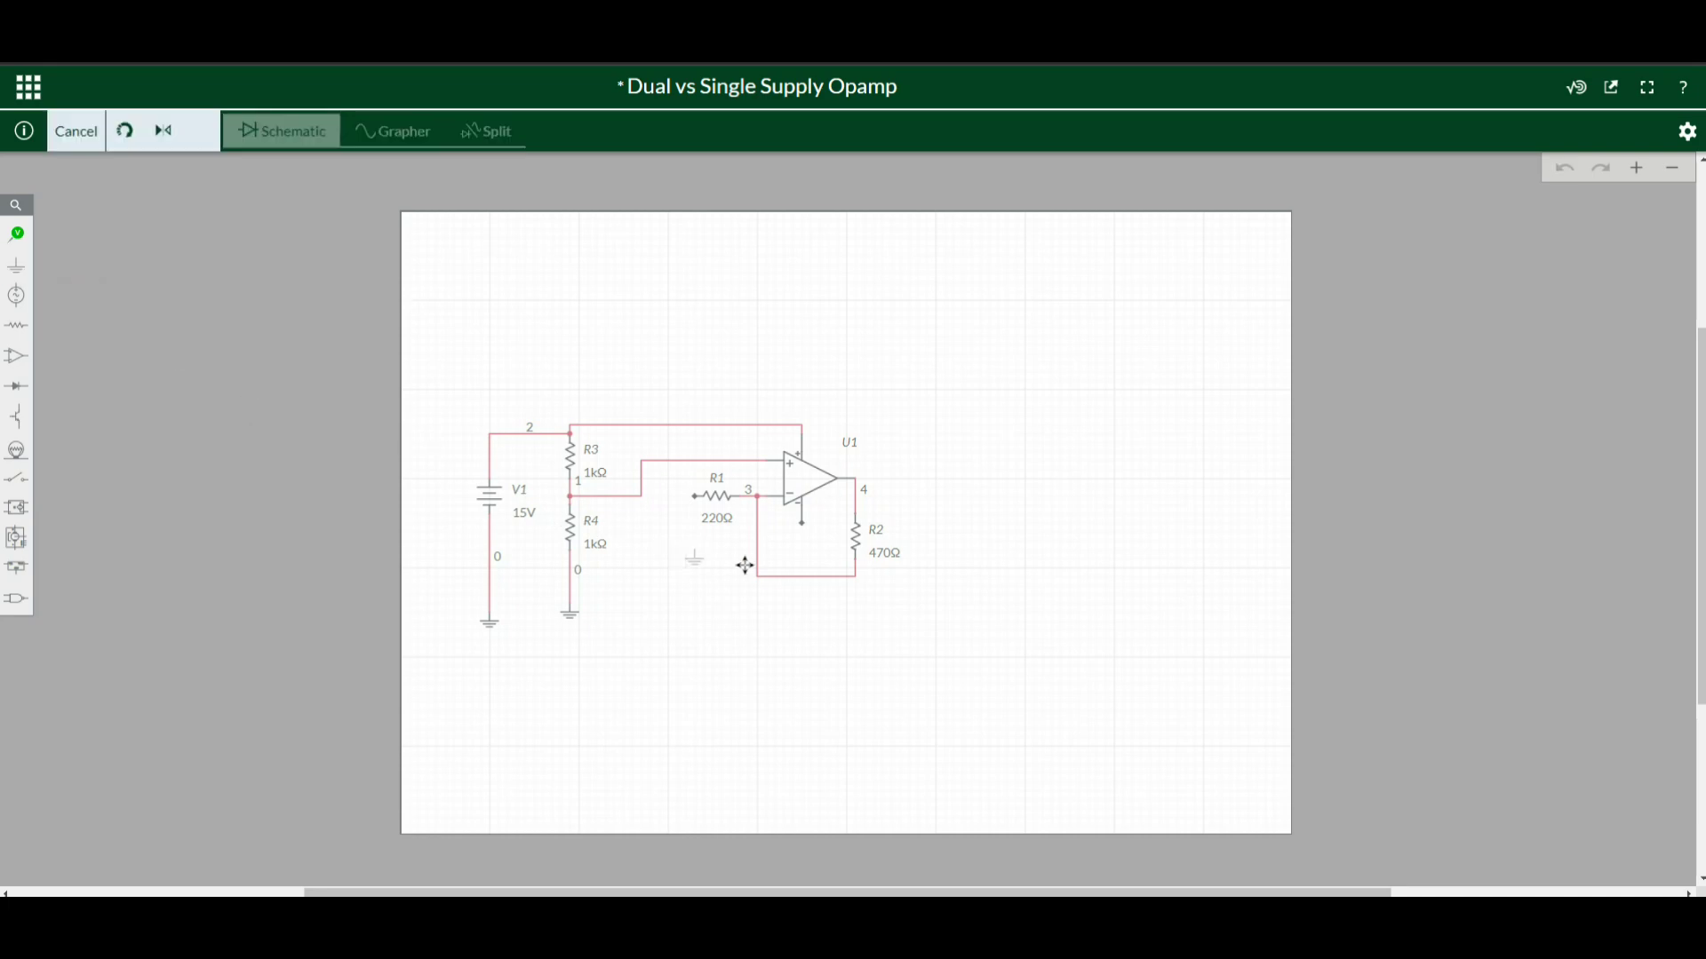
{"action": "left_click", "coordinate": [800, 546]}
{"action": "left_click", "coordinate": [655, 648]}
{"action": "left_click", "coordinate": [813, 539]}
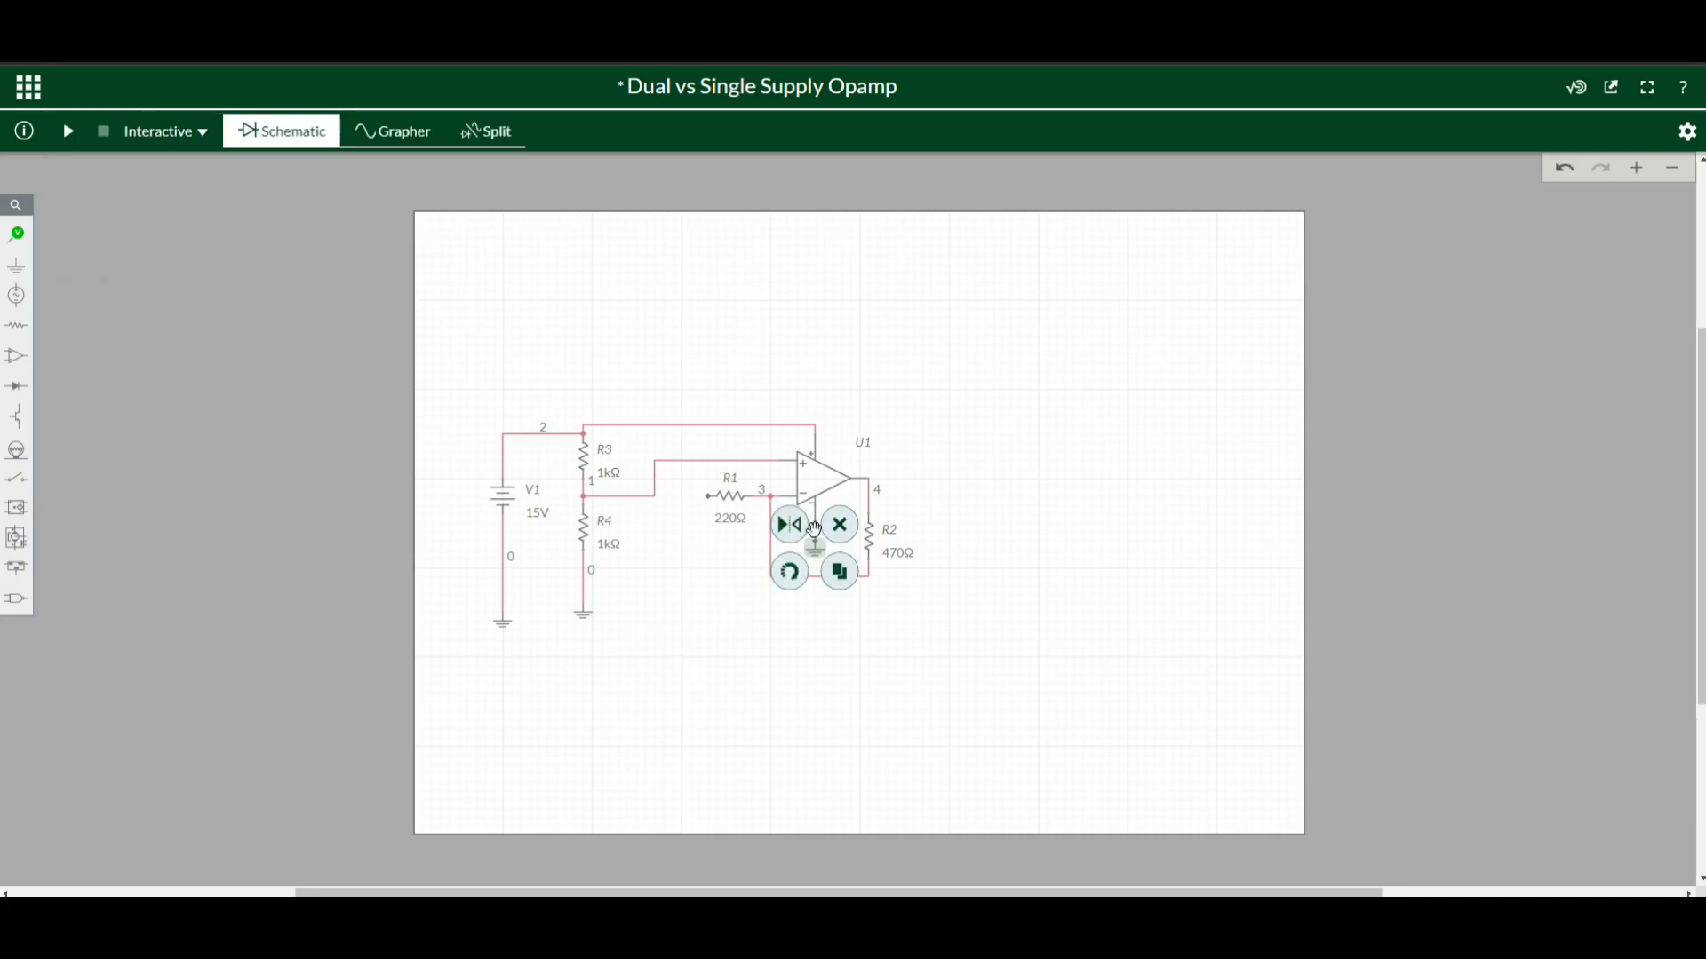
{"action": "left_click", "coordinate": [818, 536]}
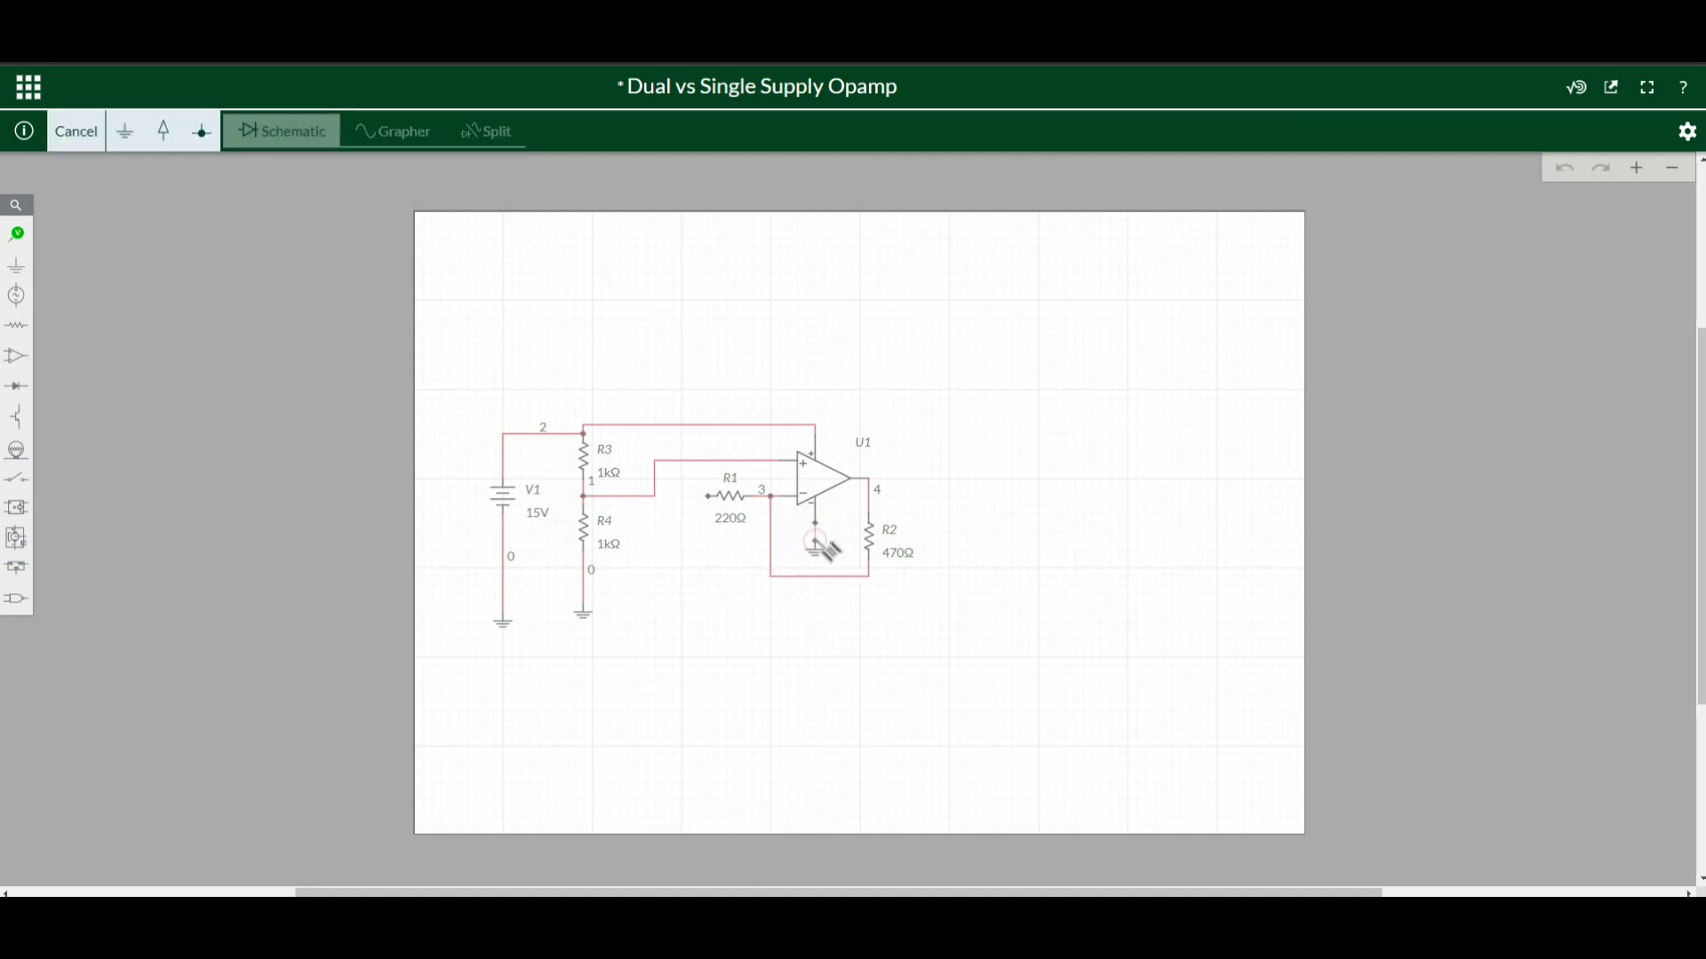
{"action": "left_click", "coordinate": [815, 541]}
{"action": "left_click", "coordinate": [732, 617]}
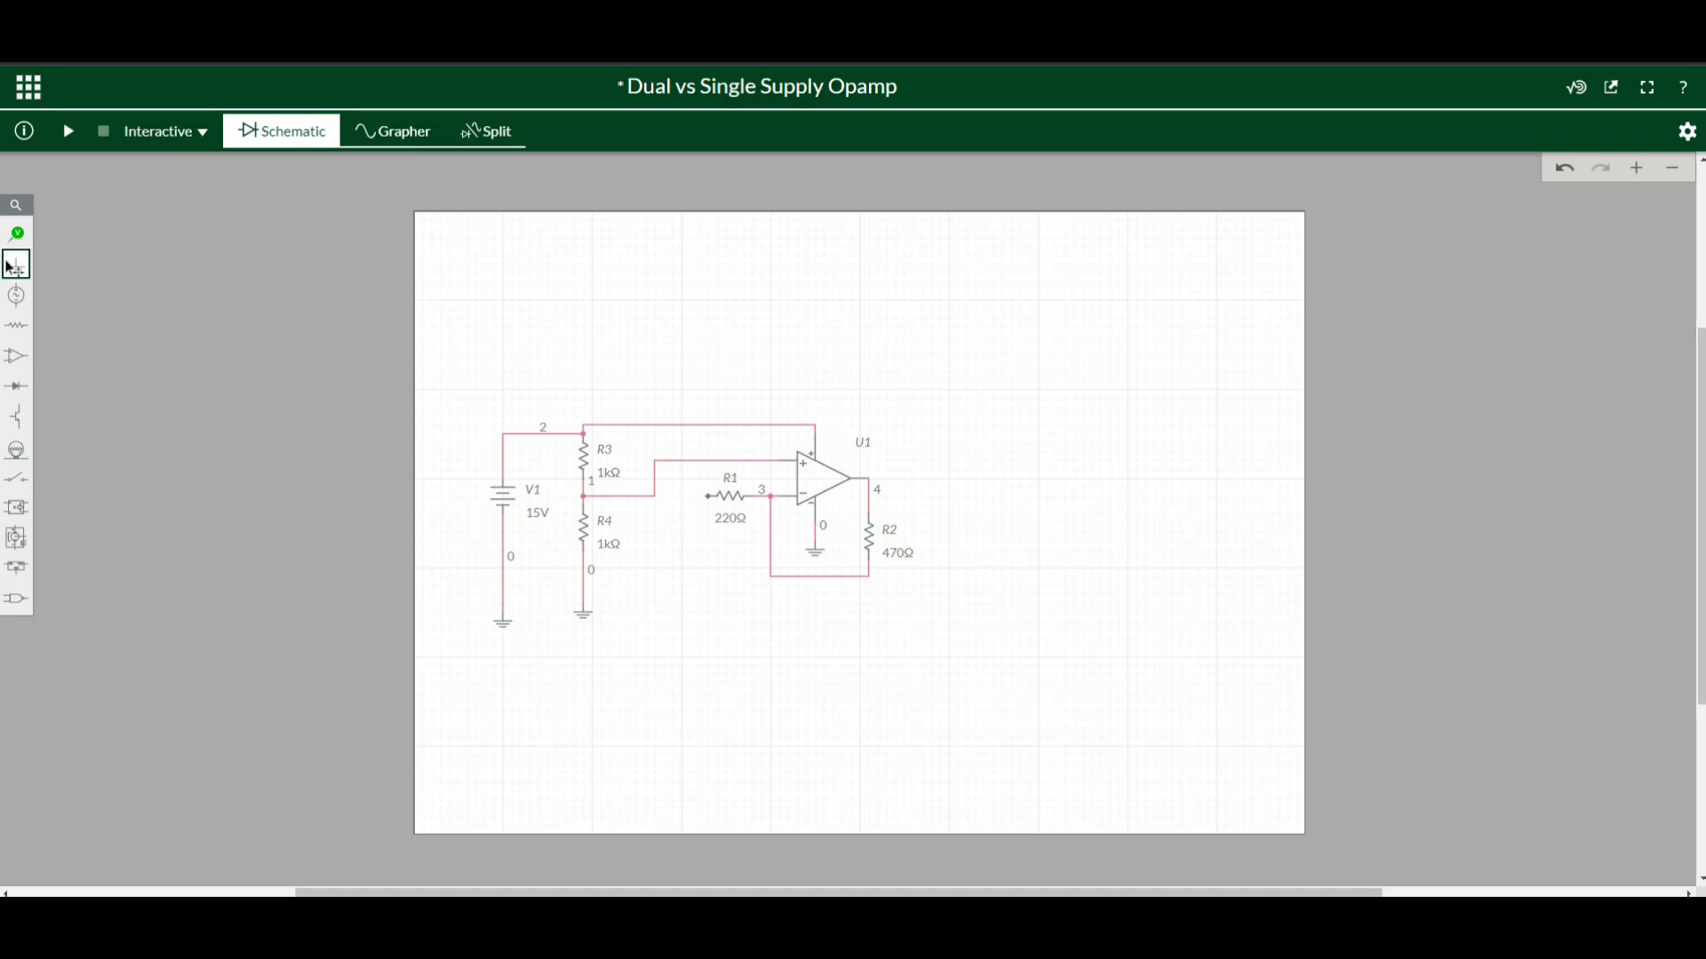
- Place AC source V2 below R1's input and set its peak voltage to 6 V
{"action": "left_click", "coordinate": [16, 294]}
{"action": "left_click", "coordinate": [89, 331]}
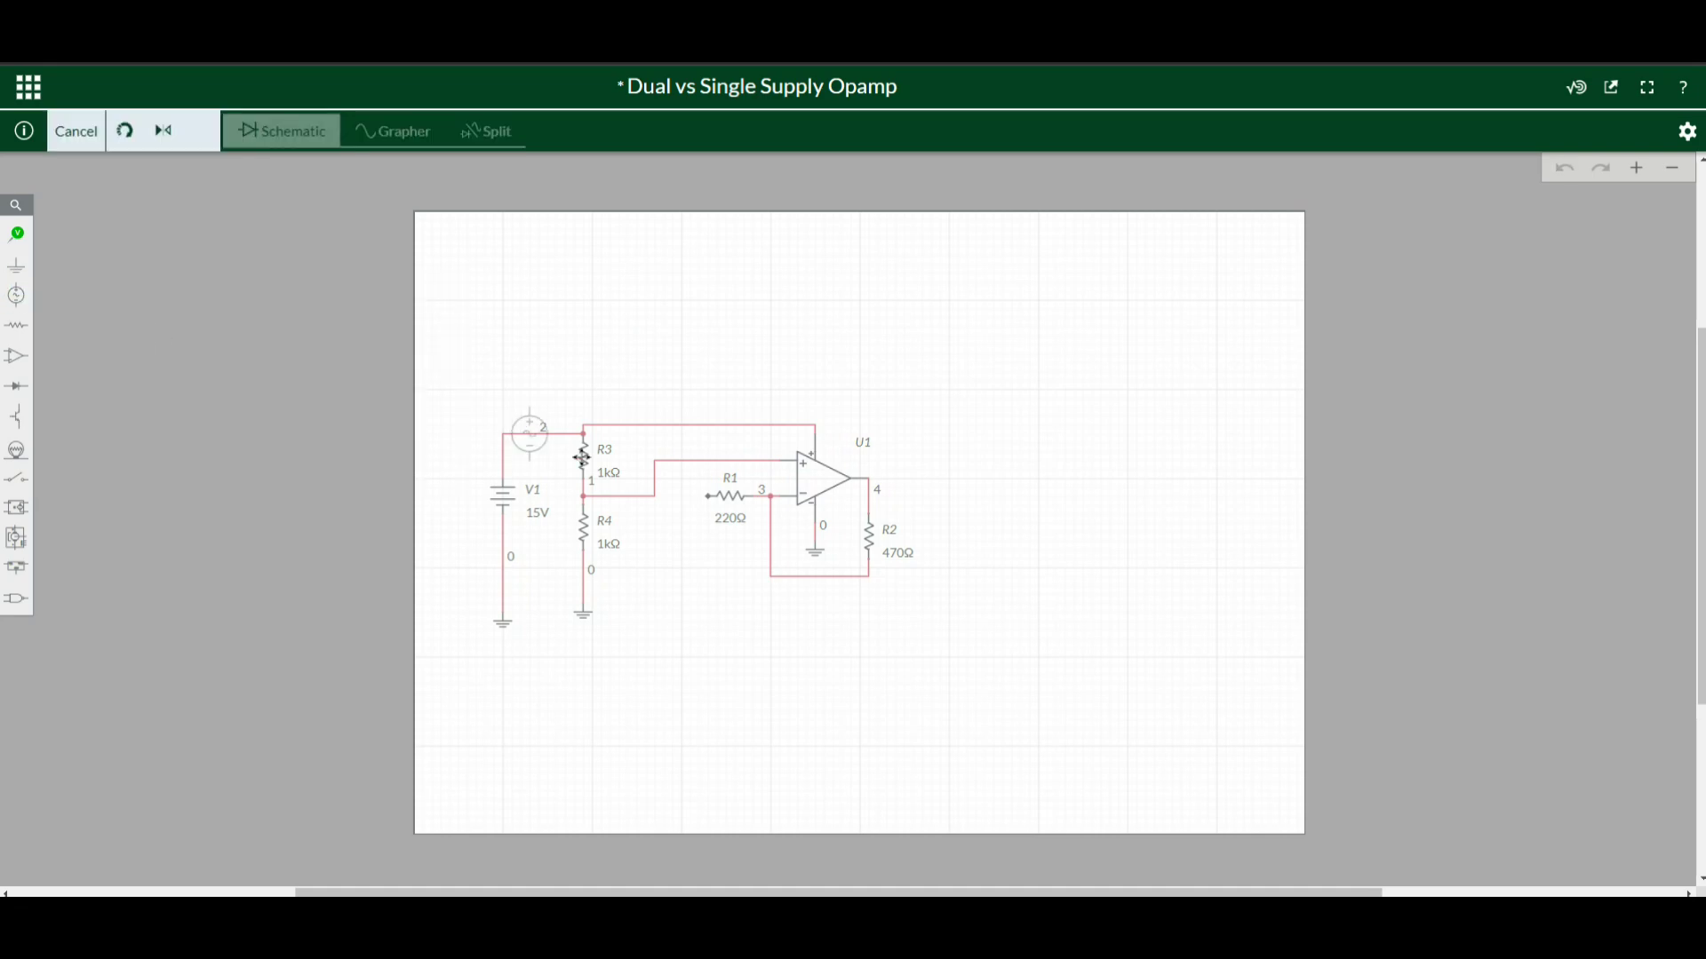
{"action": "left_click", "coordinate": [702, 548]}
{"action": "left_click", "coordinate": [681, 667]}
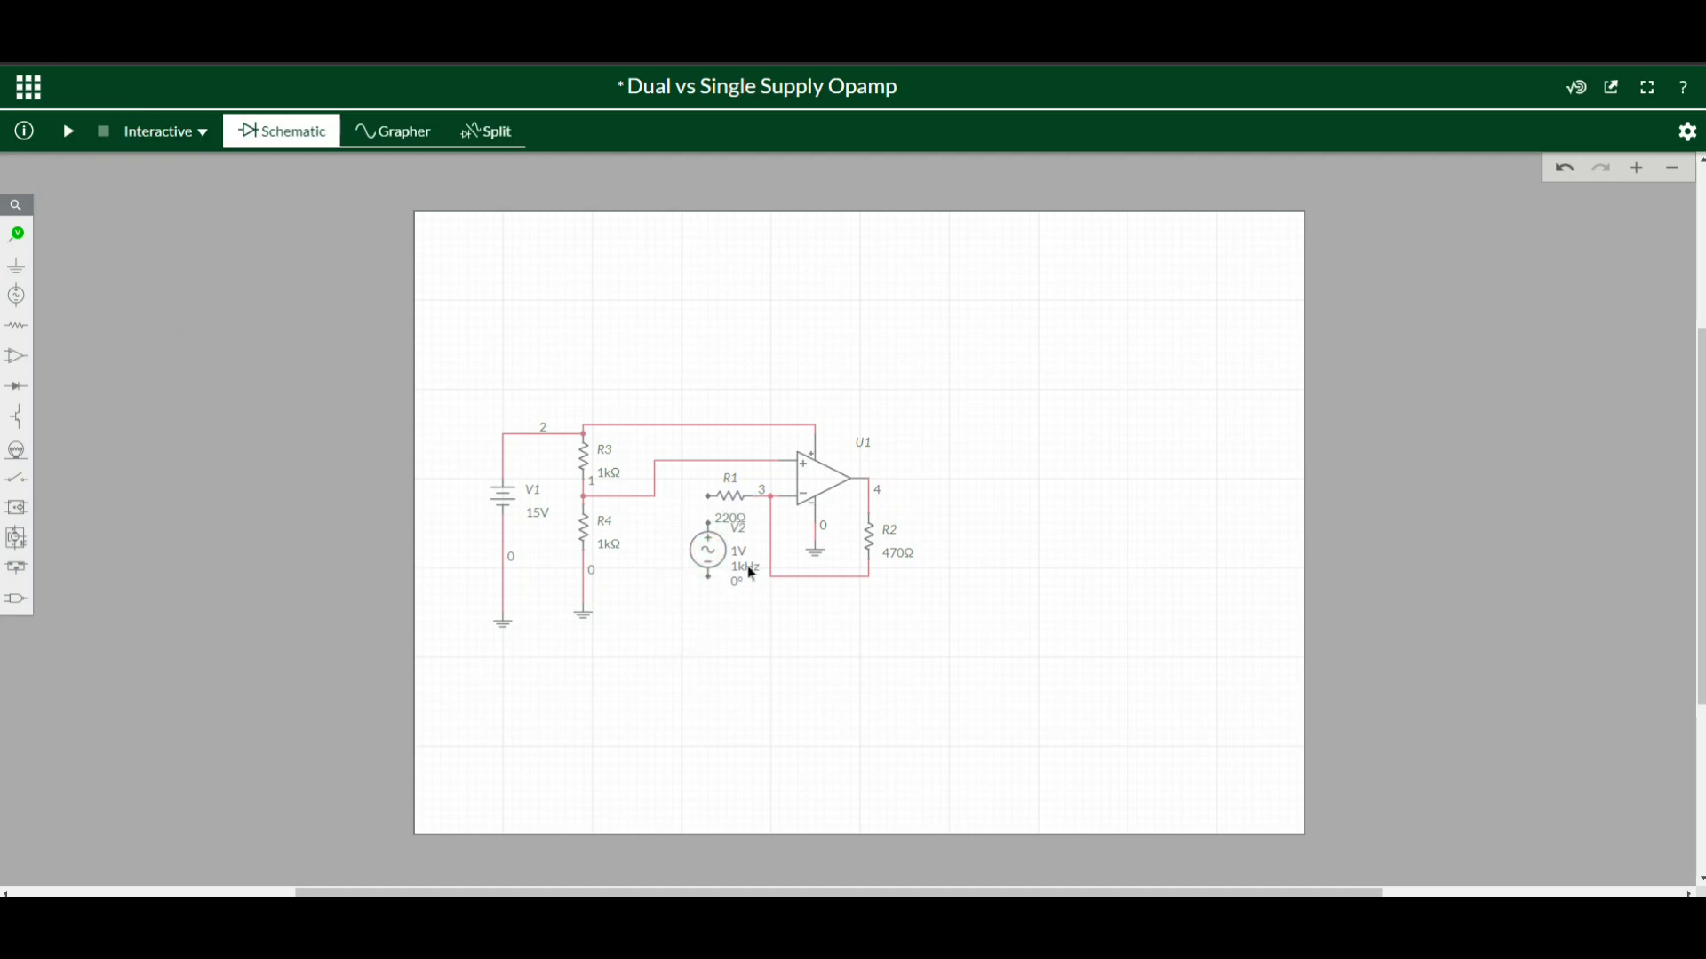
{"action": "left_click", "coordinate": [741, 552]}
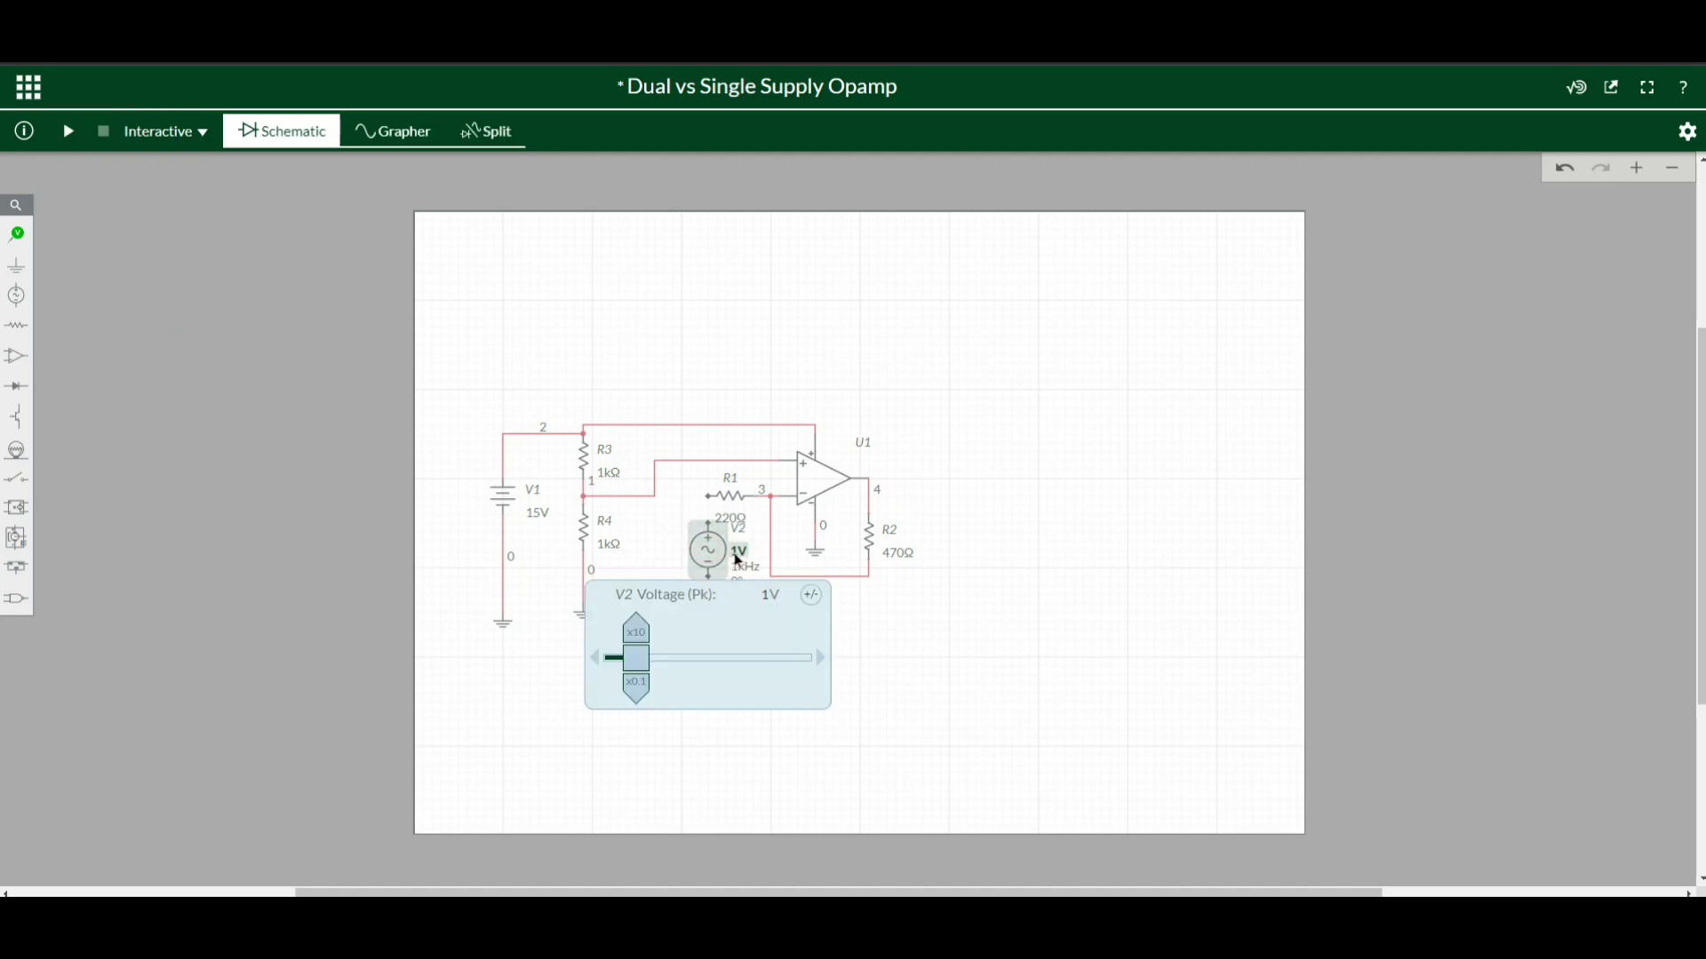
{"action": "left_click", "coordinate": [762, 596]}
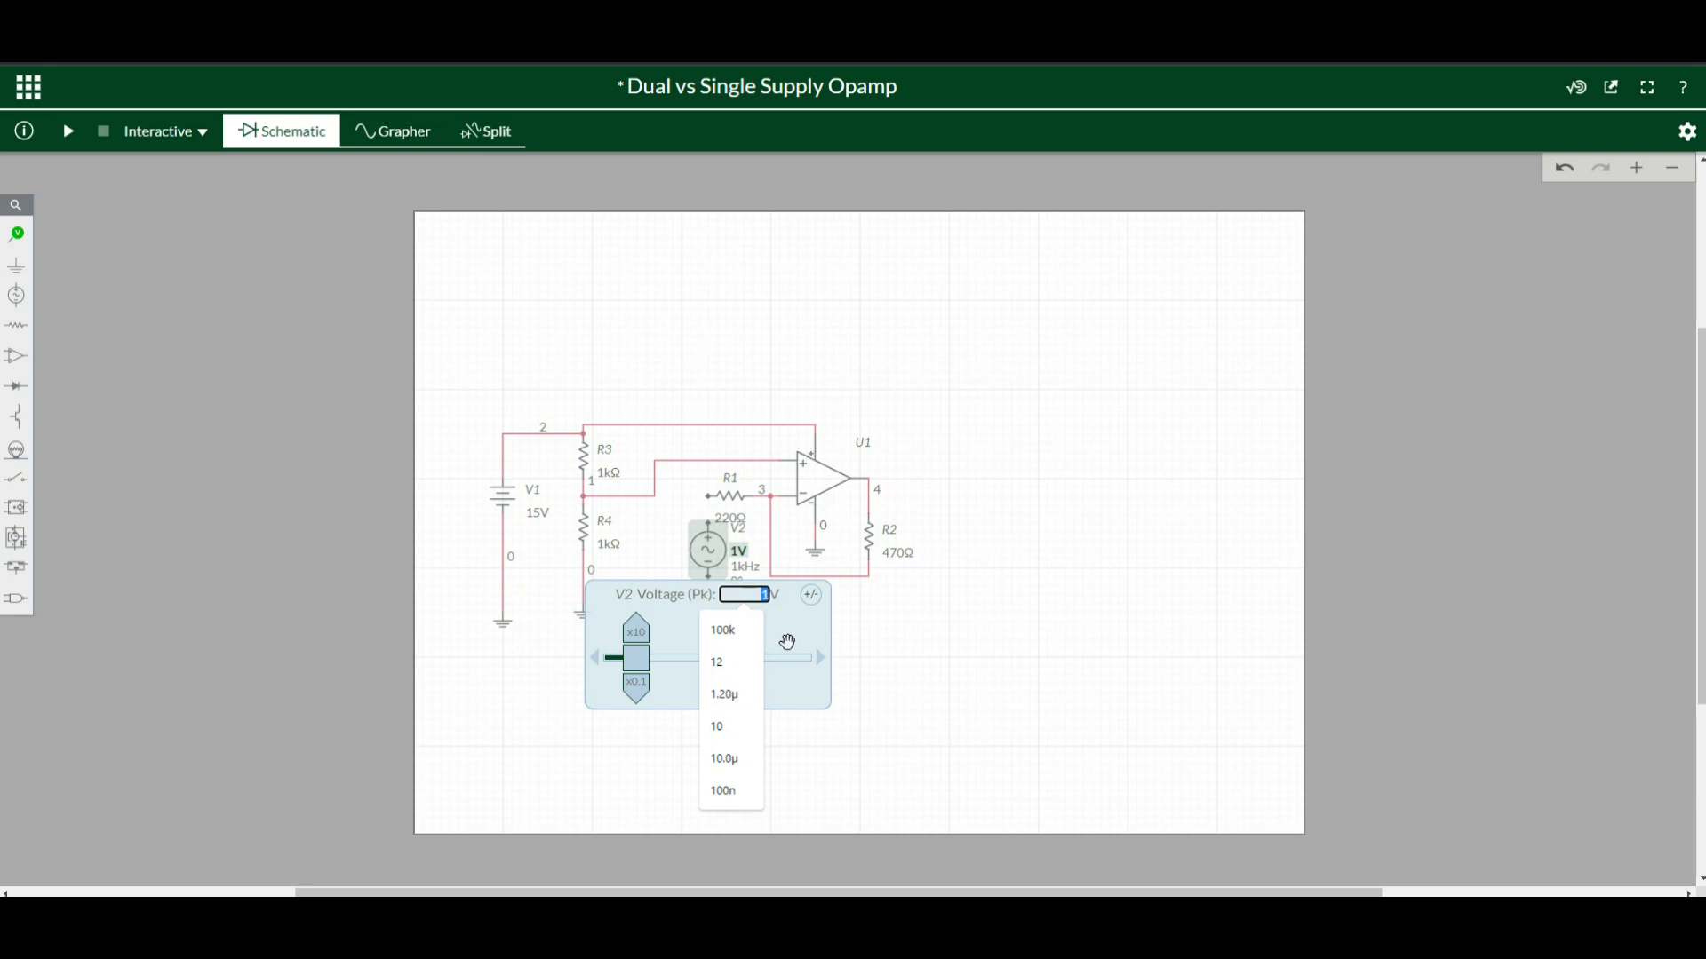
{"action": "type", "text": "6"}
{"action": "left_click", "coordinate": [996, 543]}
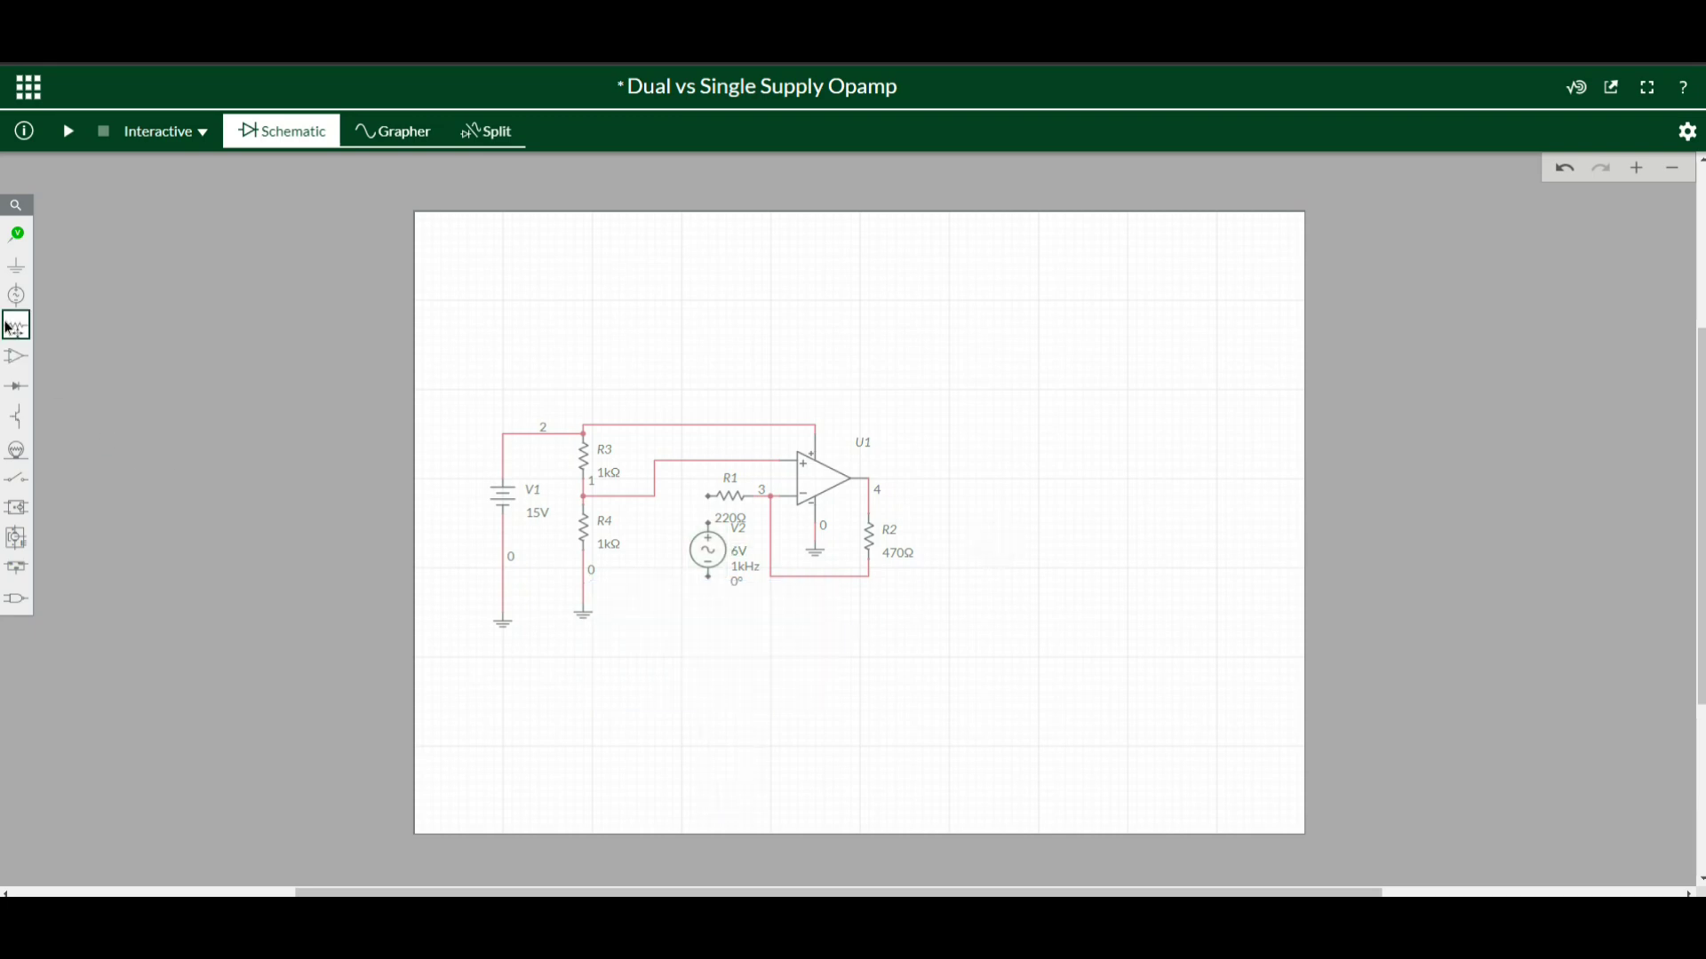
- Ground V2's lower terminal and connect its top terminal to R1
{"action": "left_click", "coordinate": [16, 264]}
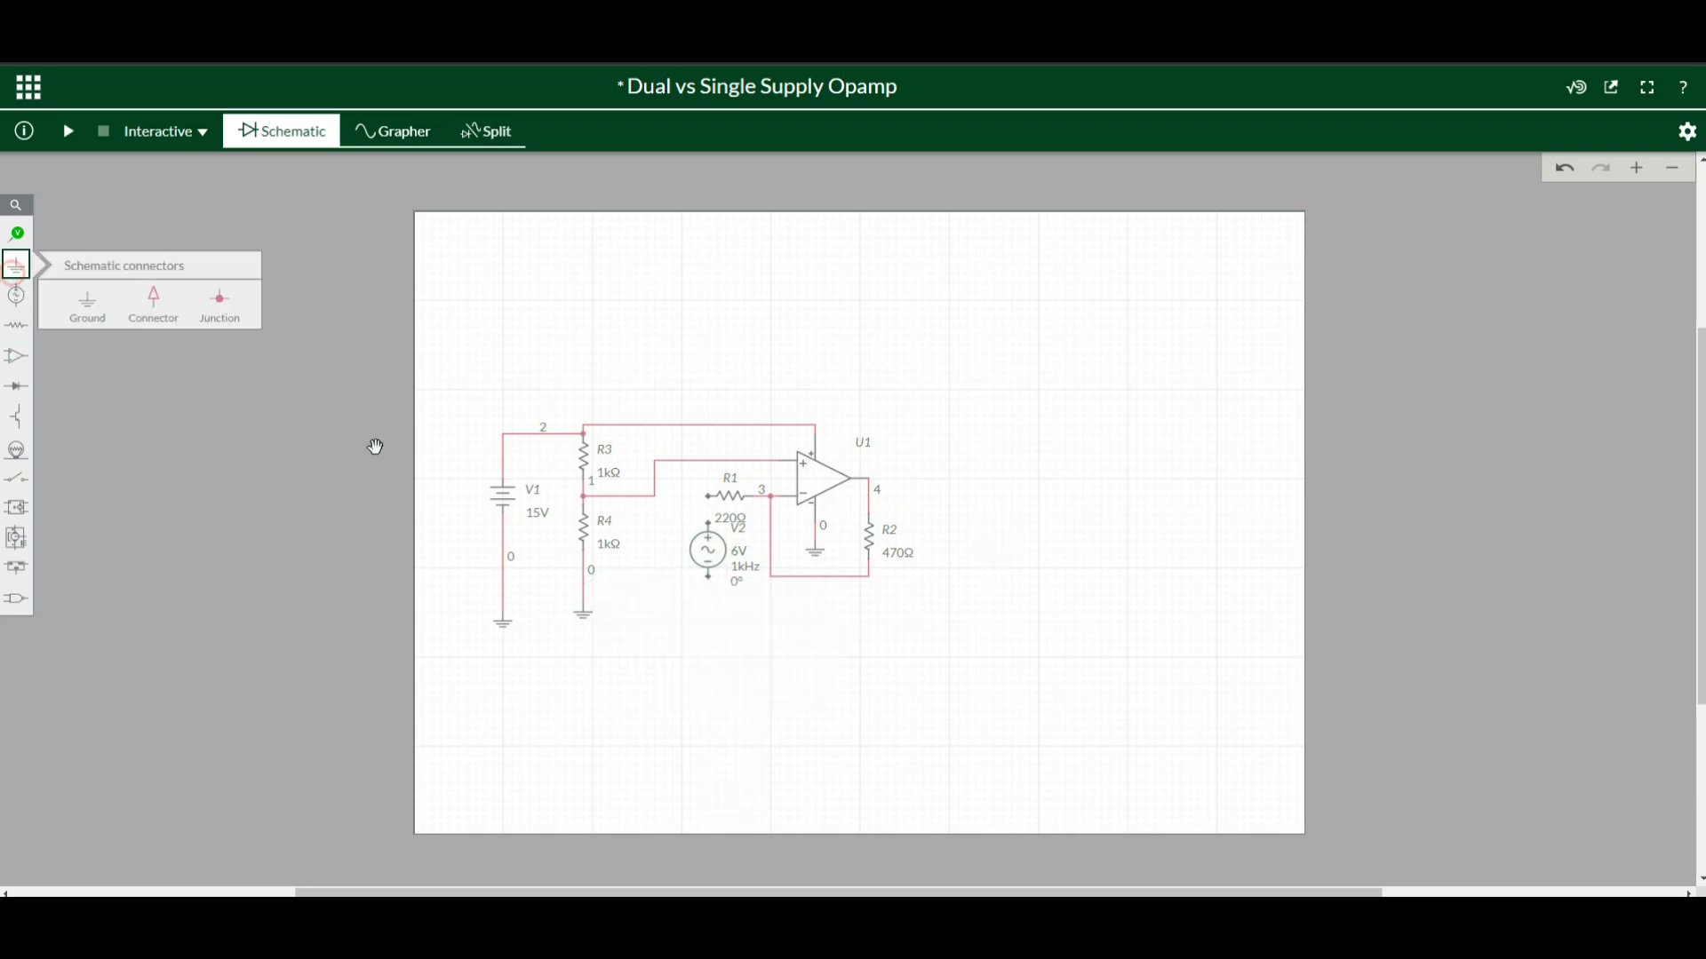
{"action": "left_click", "coordinate": [86, 304]}
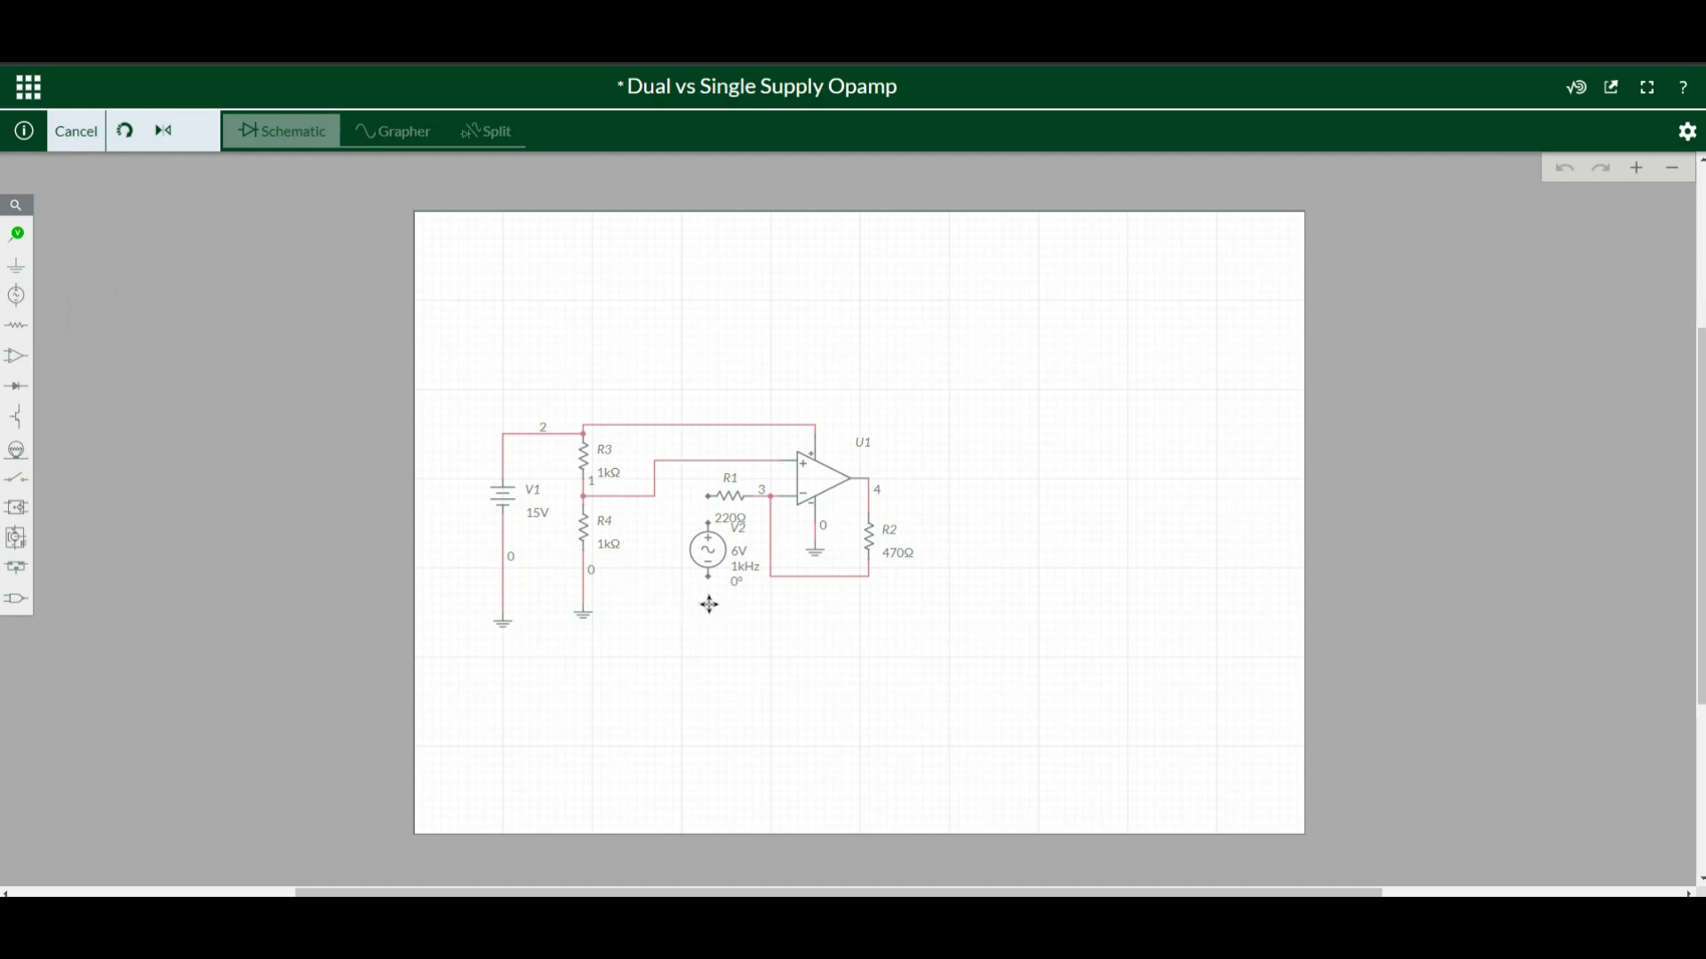
{"action": "left_click", "coordinate": [708, 604]}
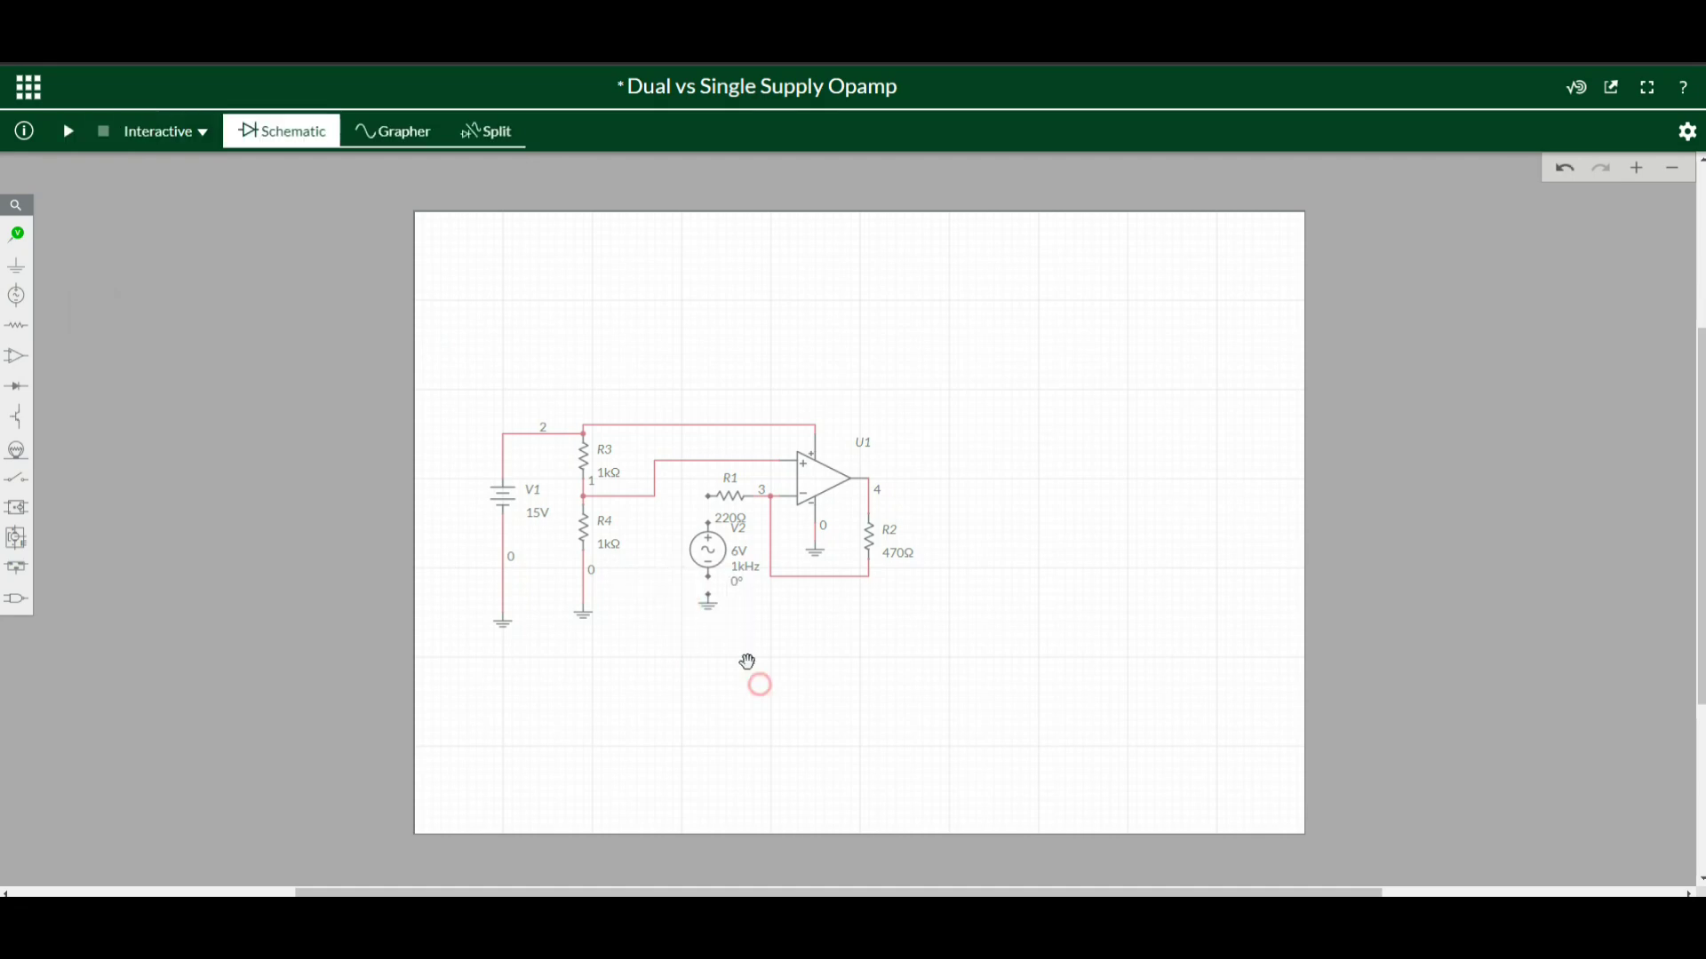
{"action": "left_click", "coordinate": [709, 577]}
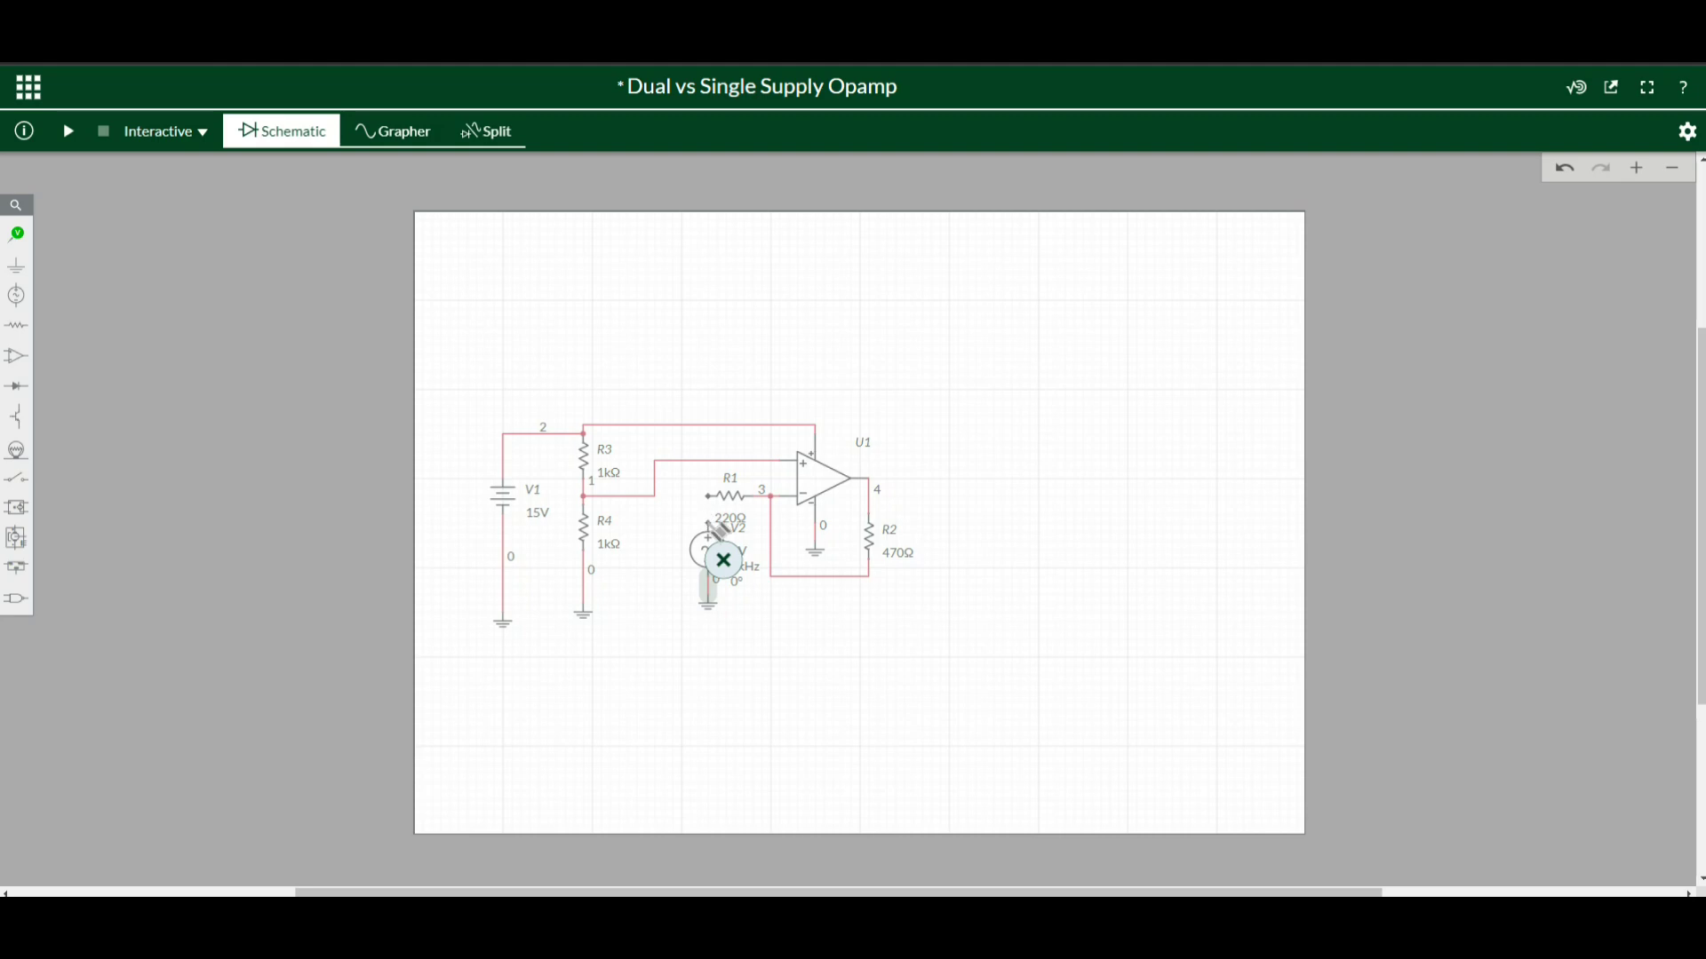
{"action": "left_click", "coordinate": [710, 521]}
{"action": "left_click", "coordinate": [708, 500]}
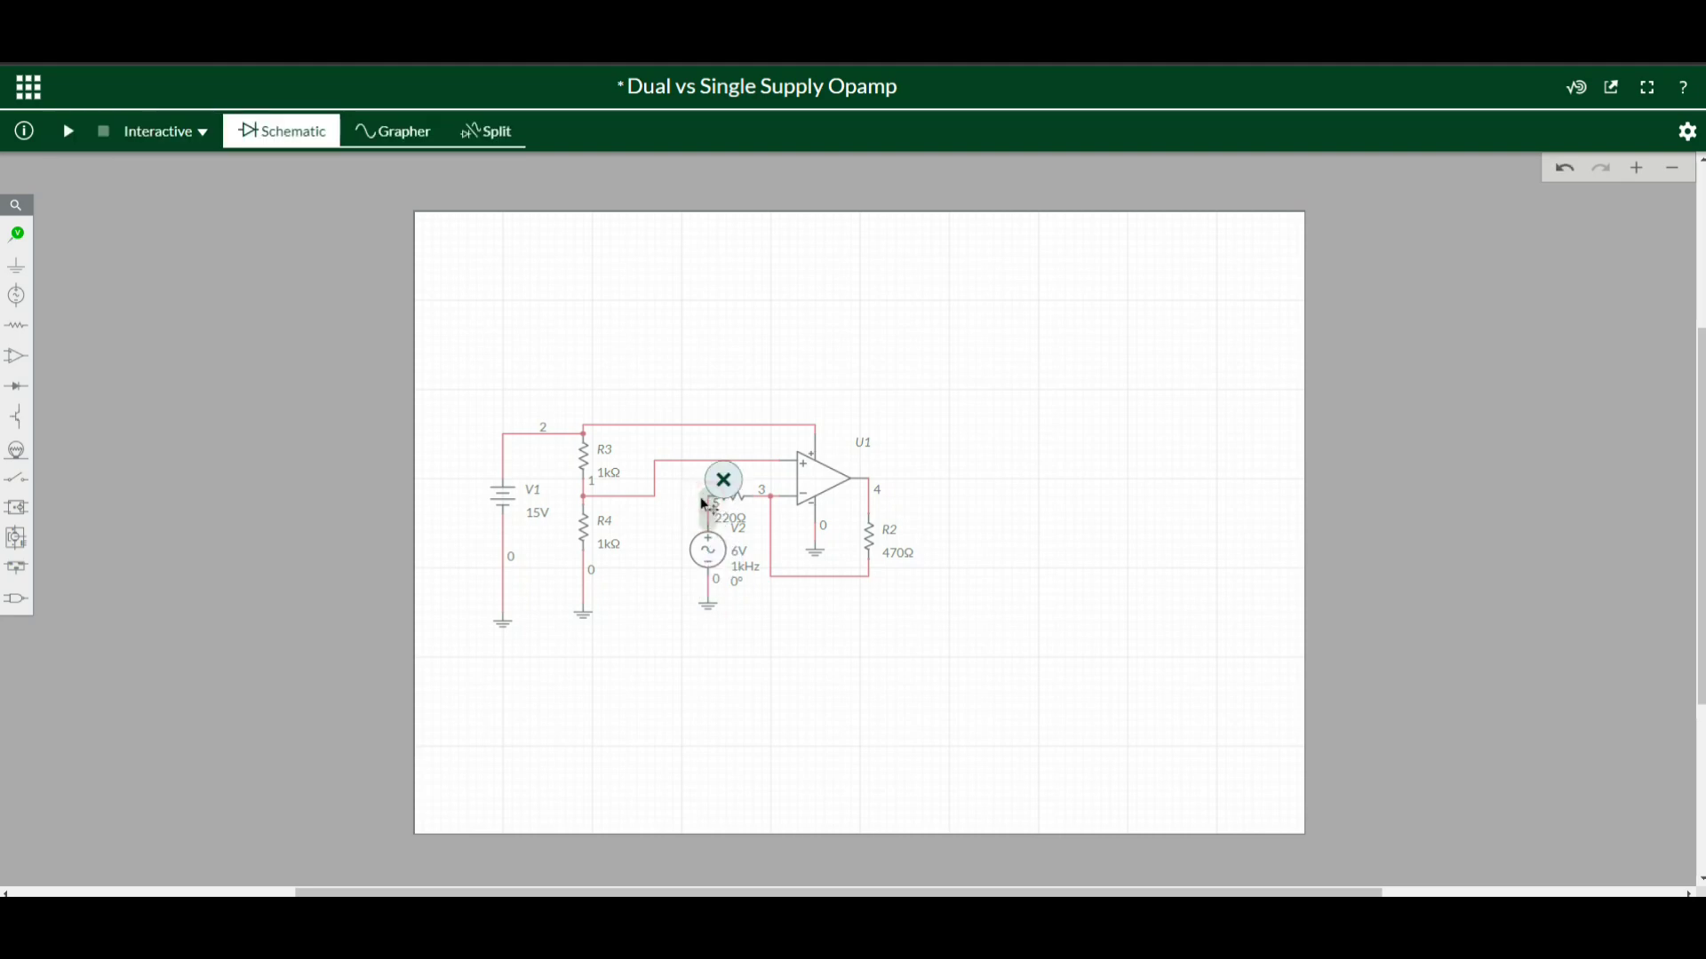
{"action": "left_click", "coordinate": [158, 291]}
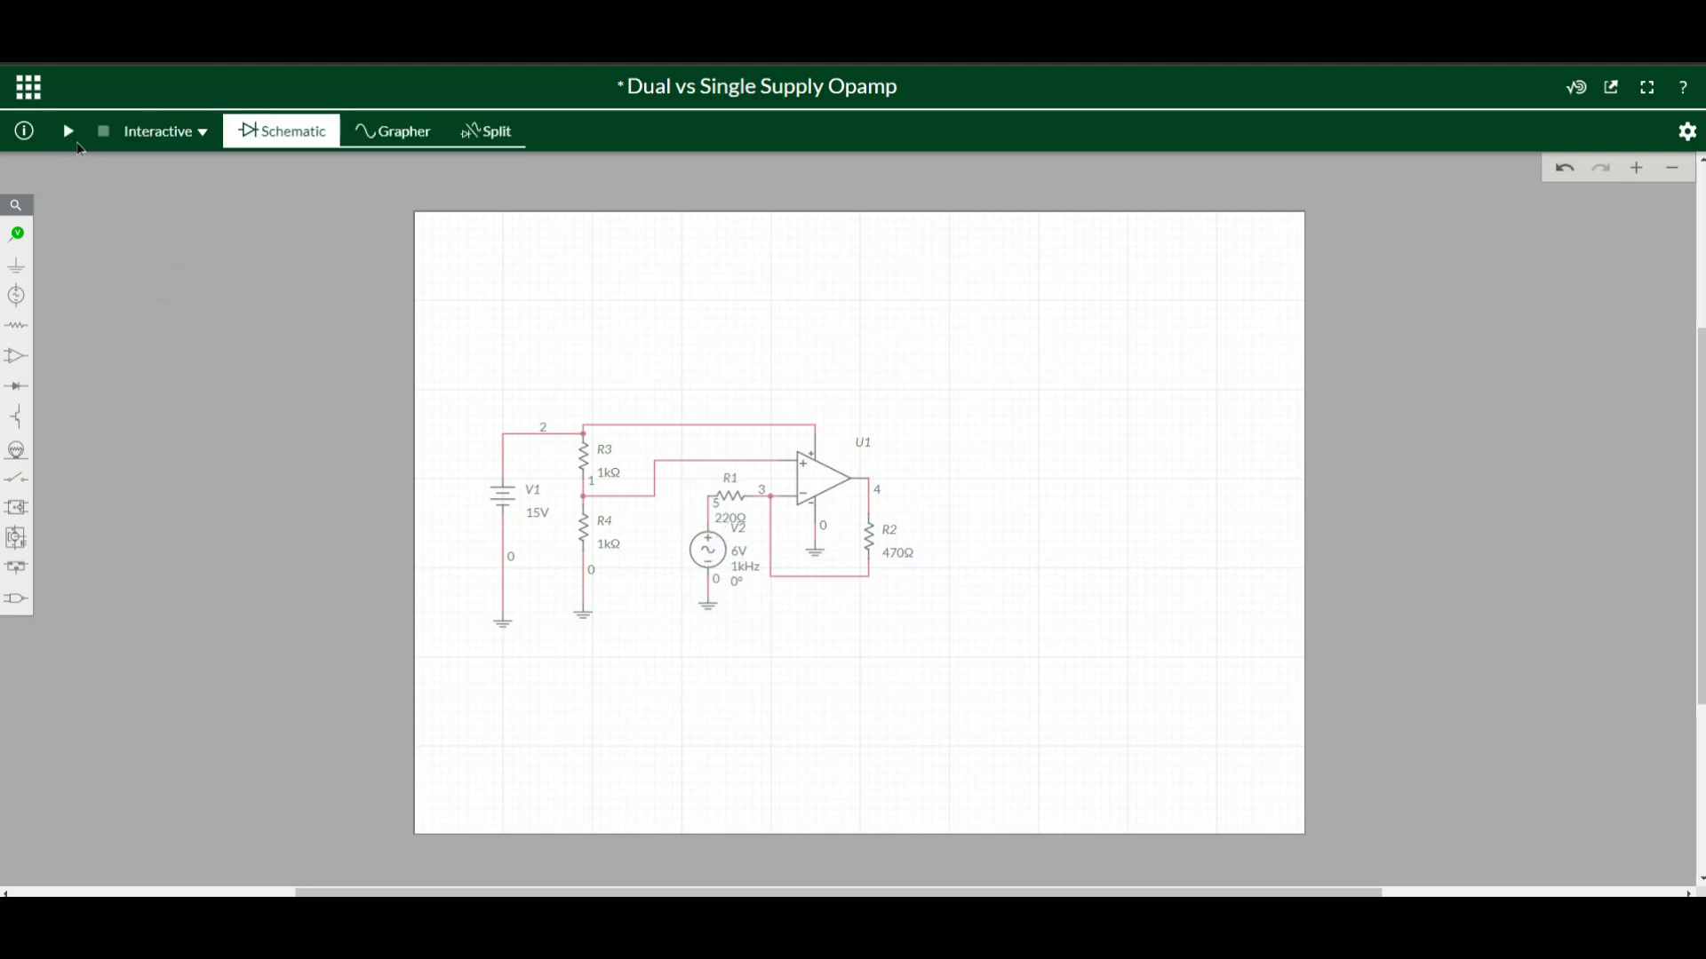
- Place voltage probes on node 2, the R3/R4 midpoint, the V2/R1 node and U1's output
{"action": "left_click", "coordinate": [16, 234]}
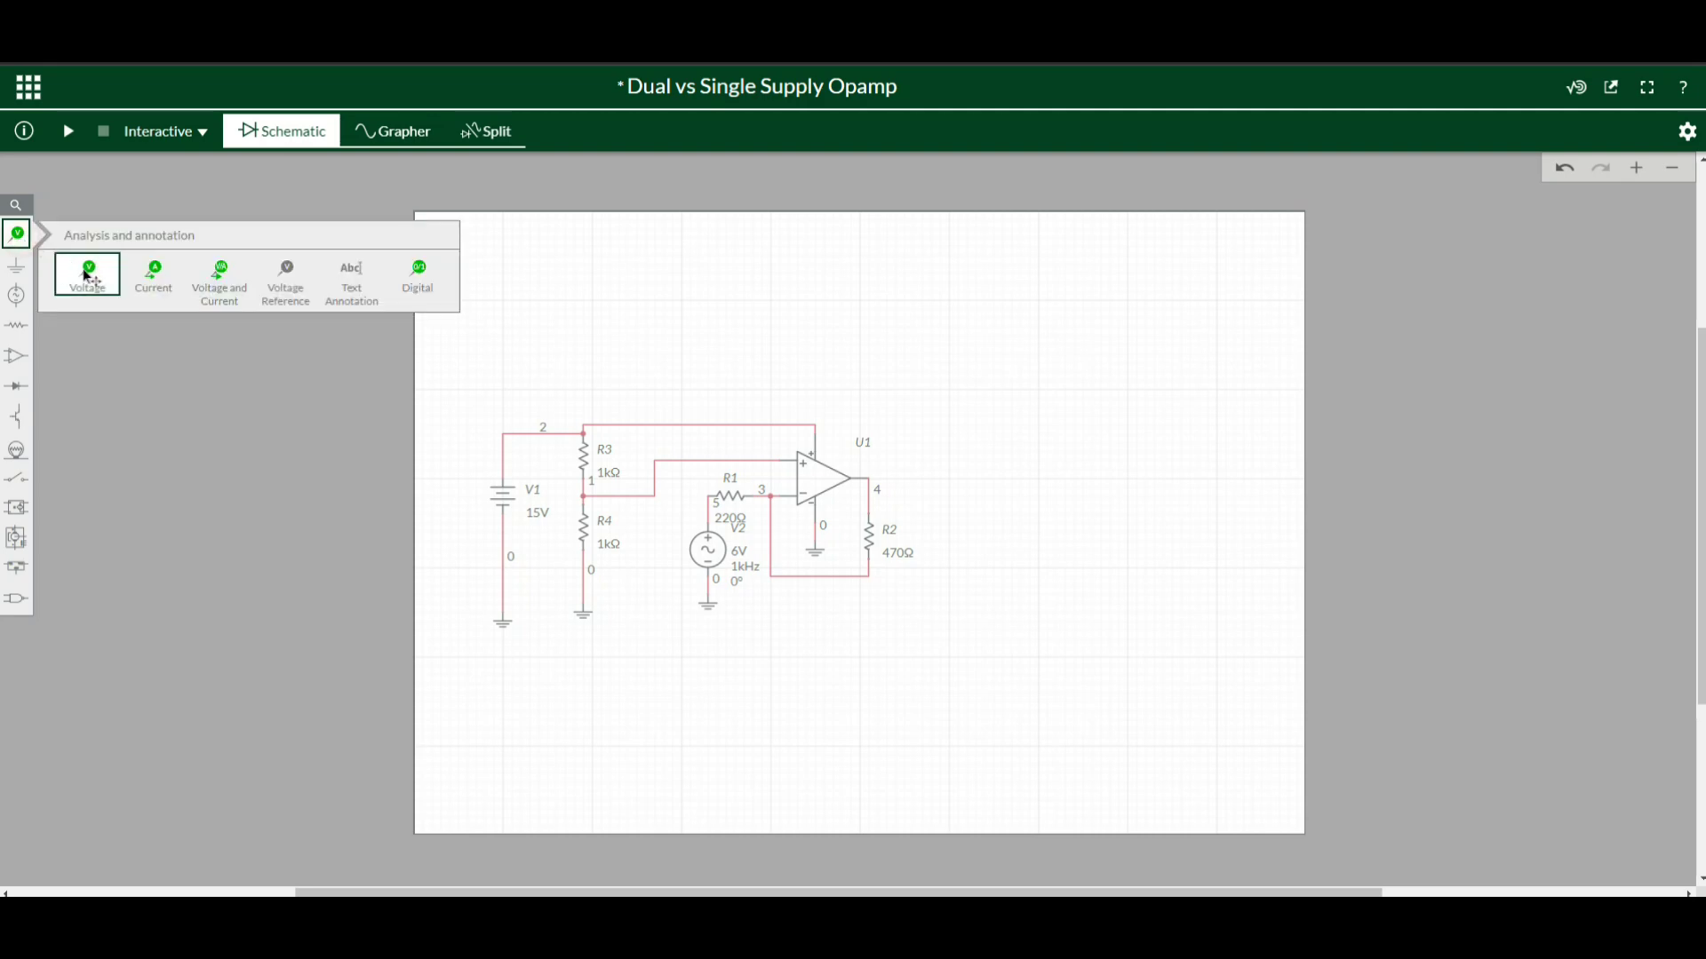
{"action": "left_click", "coordinate": [85, 272]}
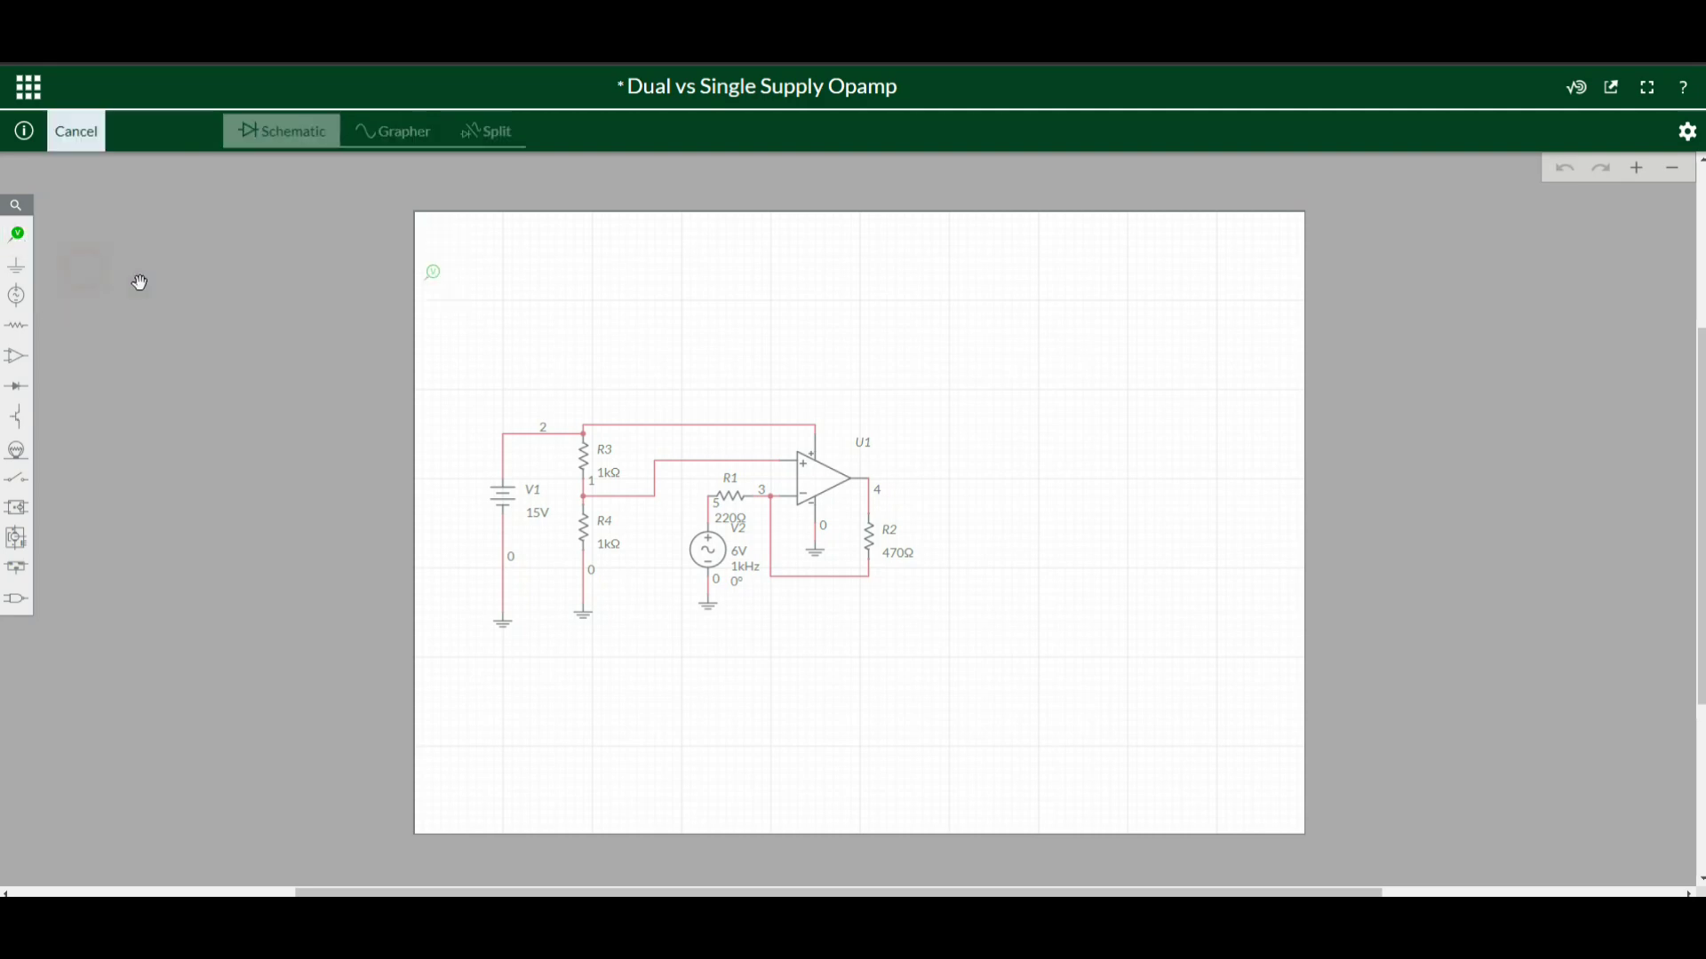
{"action": "left_click", "coordinate": [516, 419]}
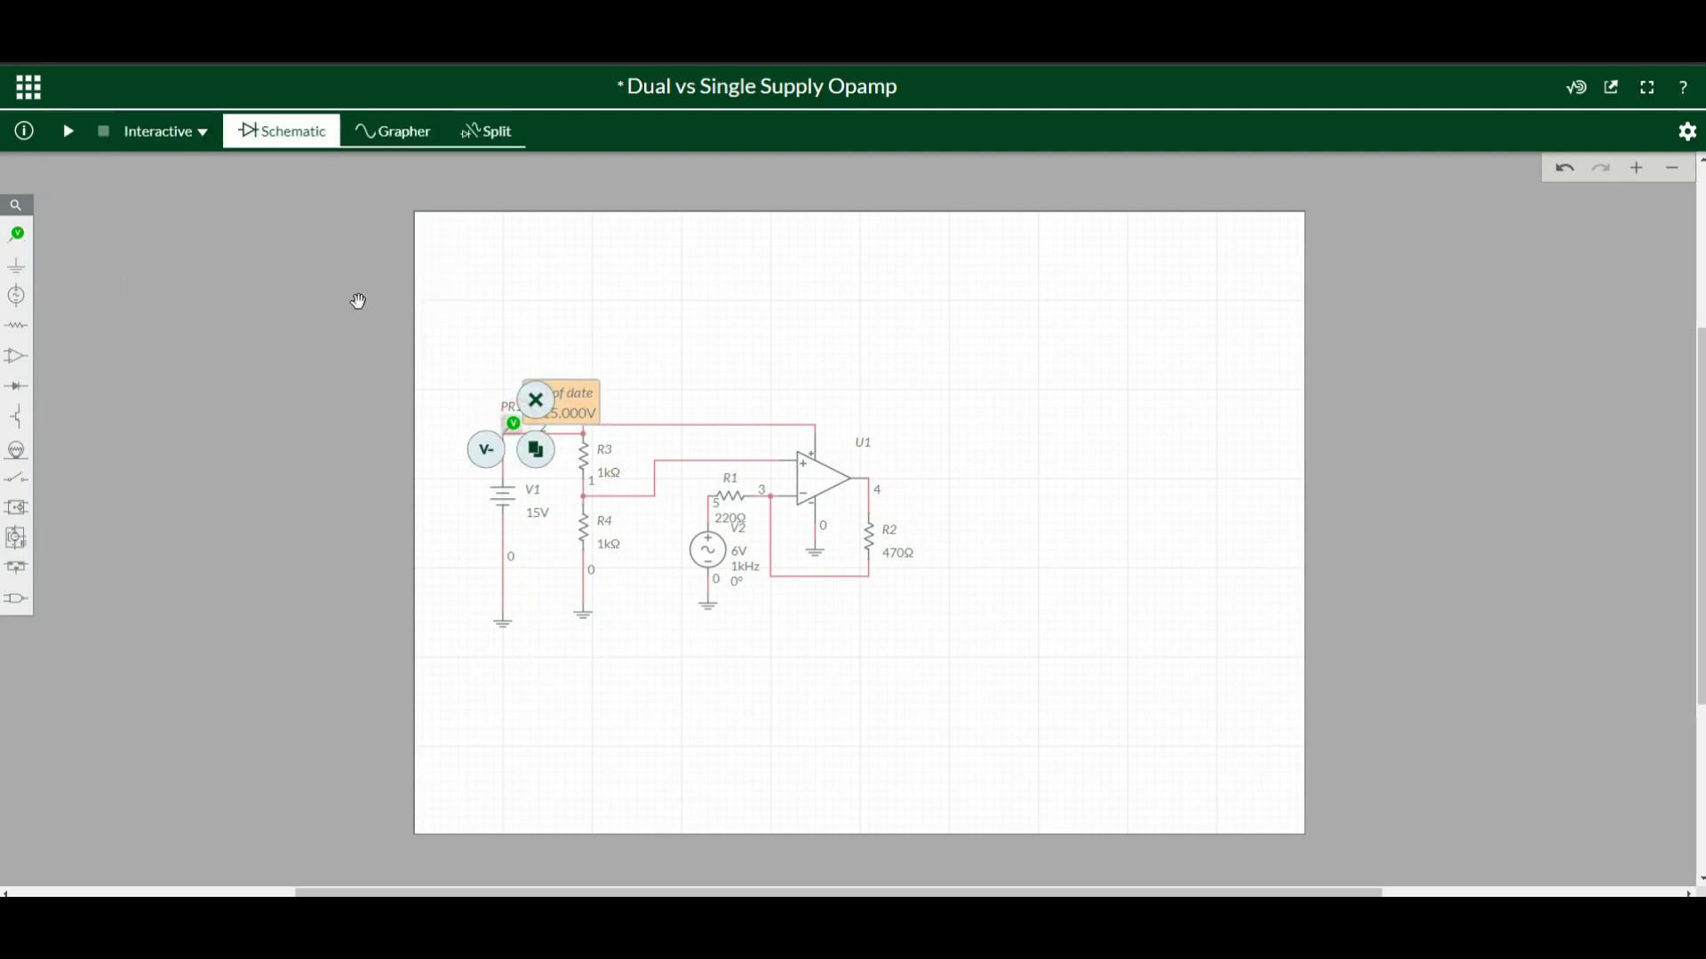
{"action": "left_click", "coordinate": [16, 247]}
{"action": "left_click", "coordinate": [86, 272]}
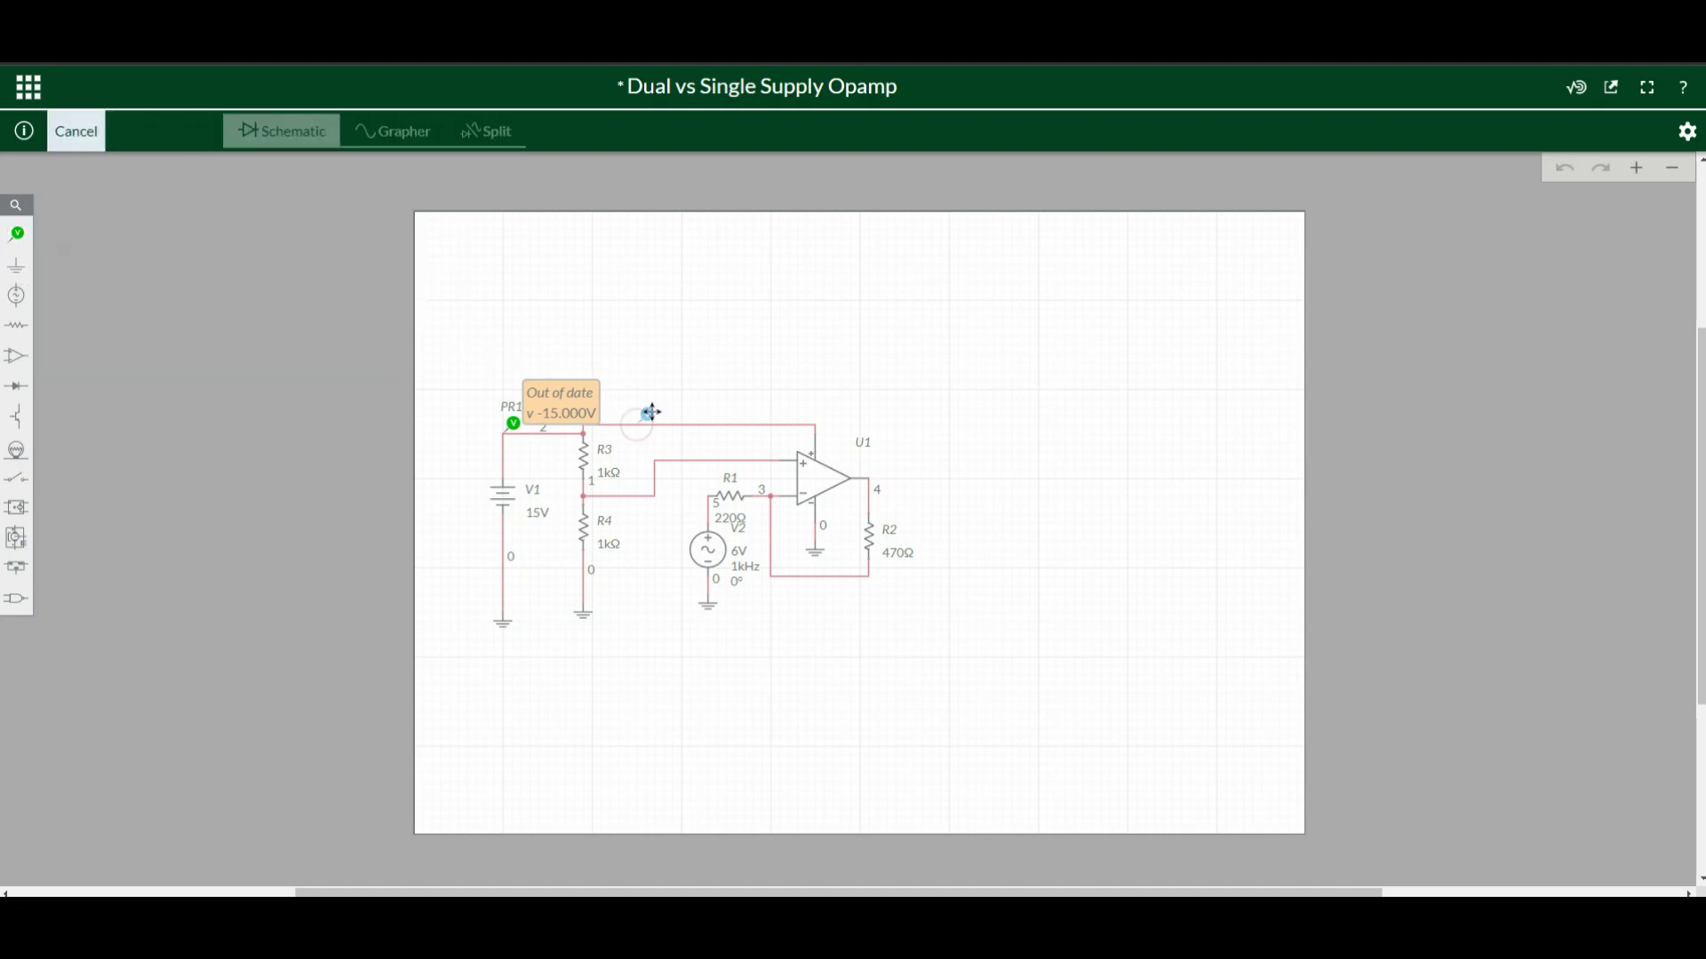
{"action": "left_click", "coordinate": [628, 486]}
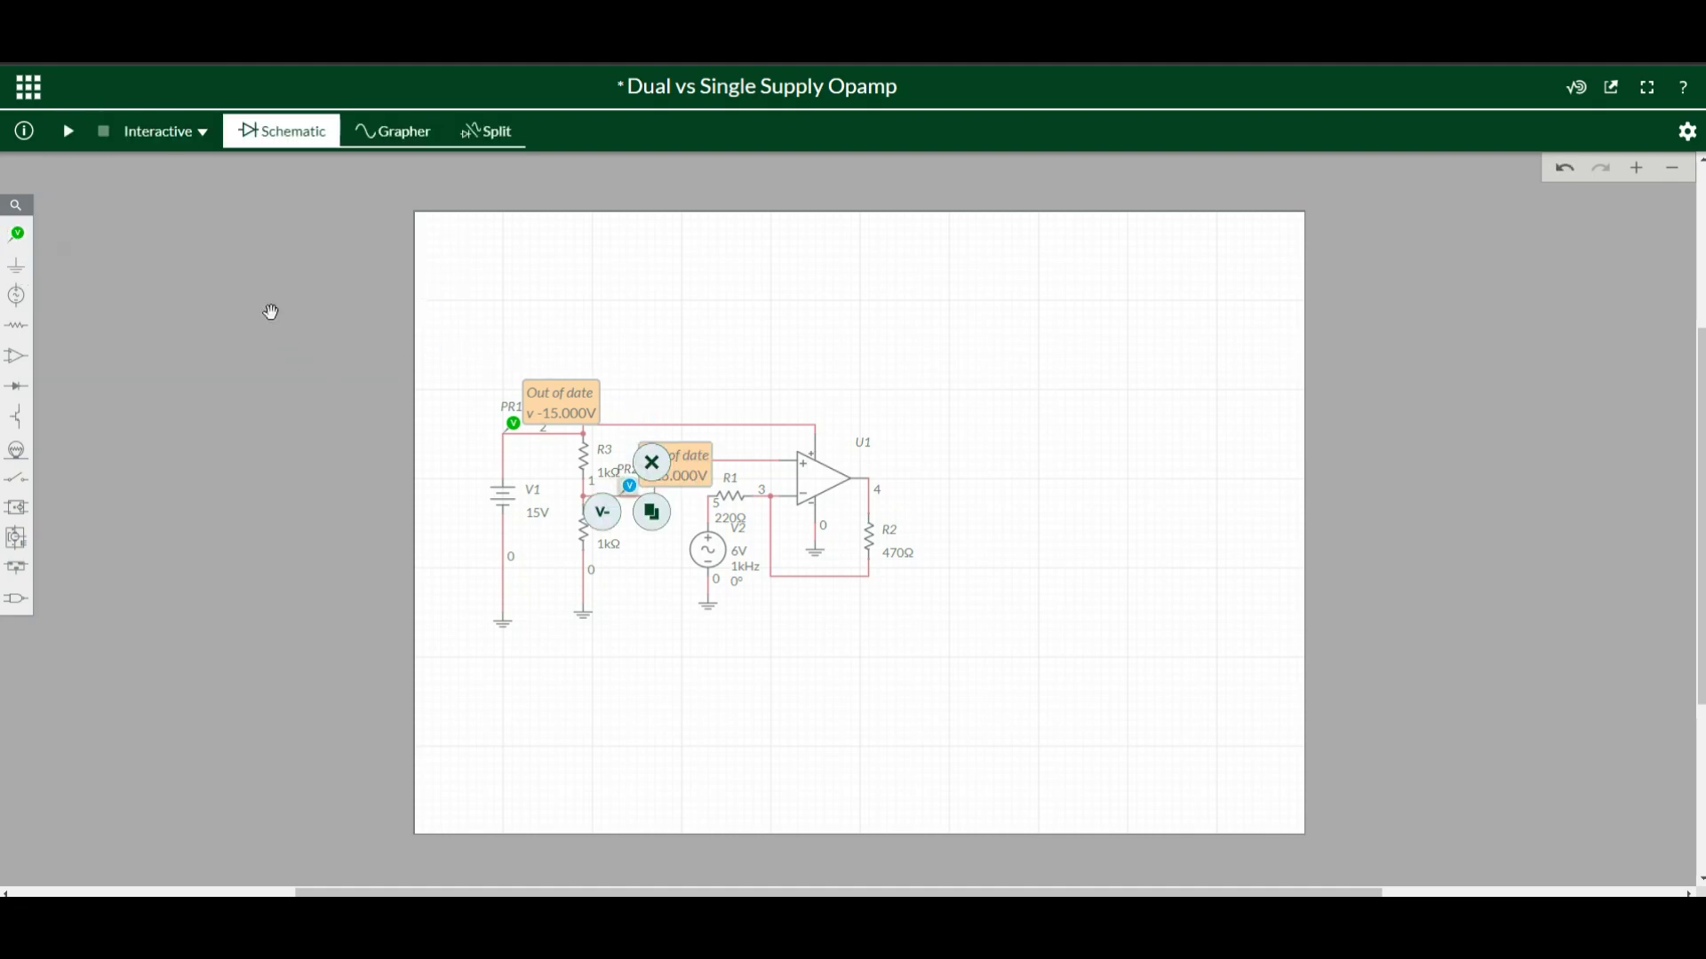
{"action": "left_click", "coordinate": [271, 313]}
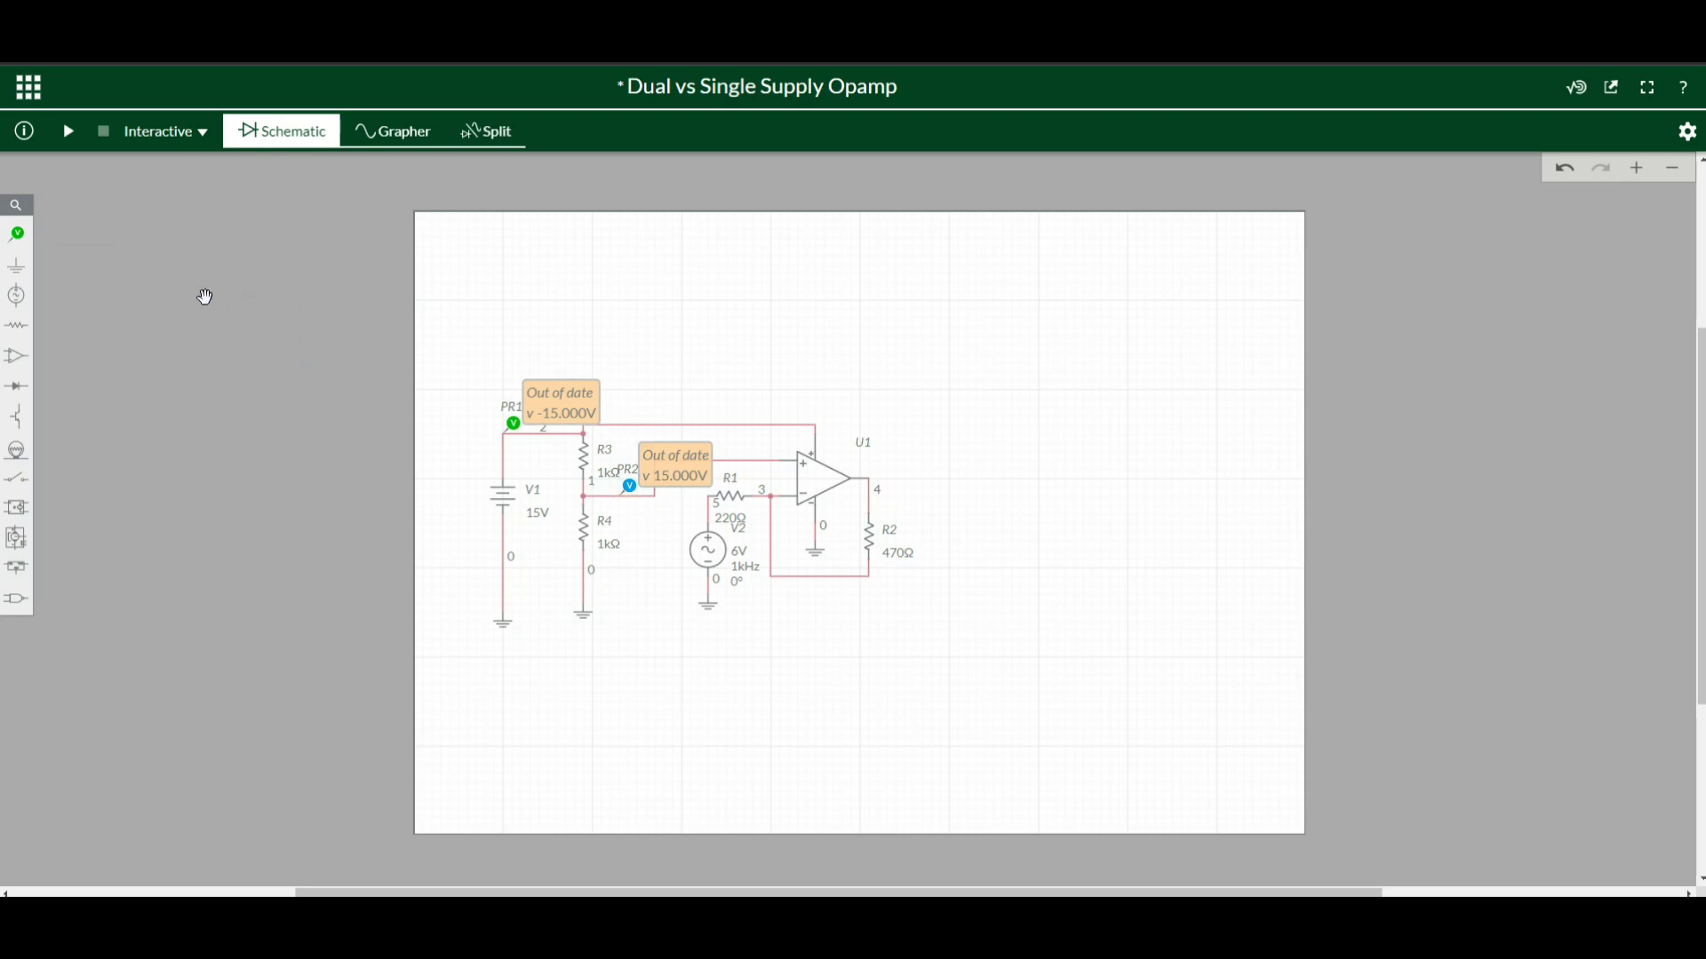
{"action": "left_click", "coordinate": [20, 244]}
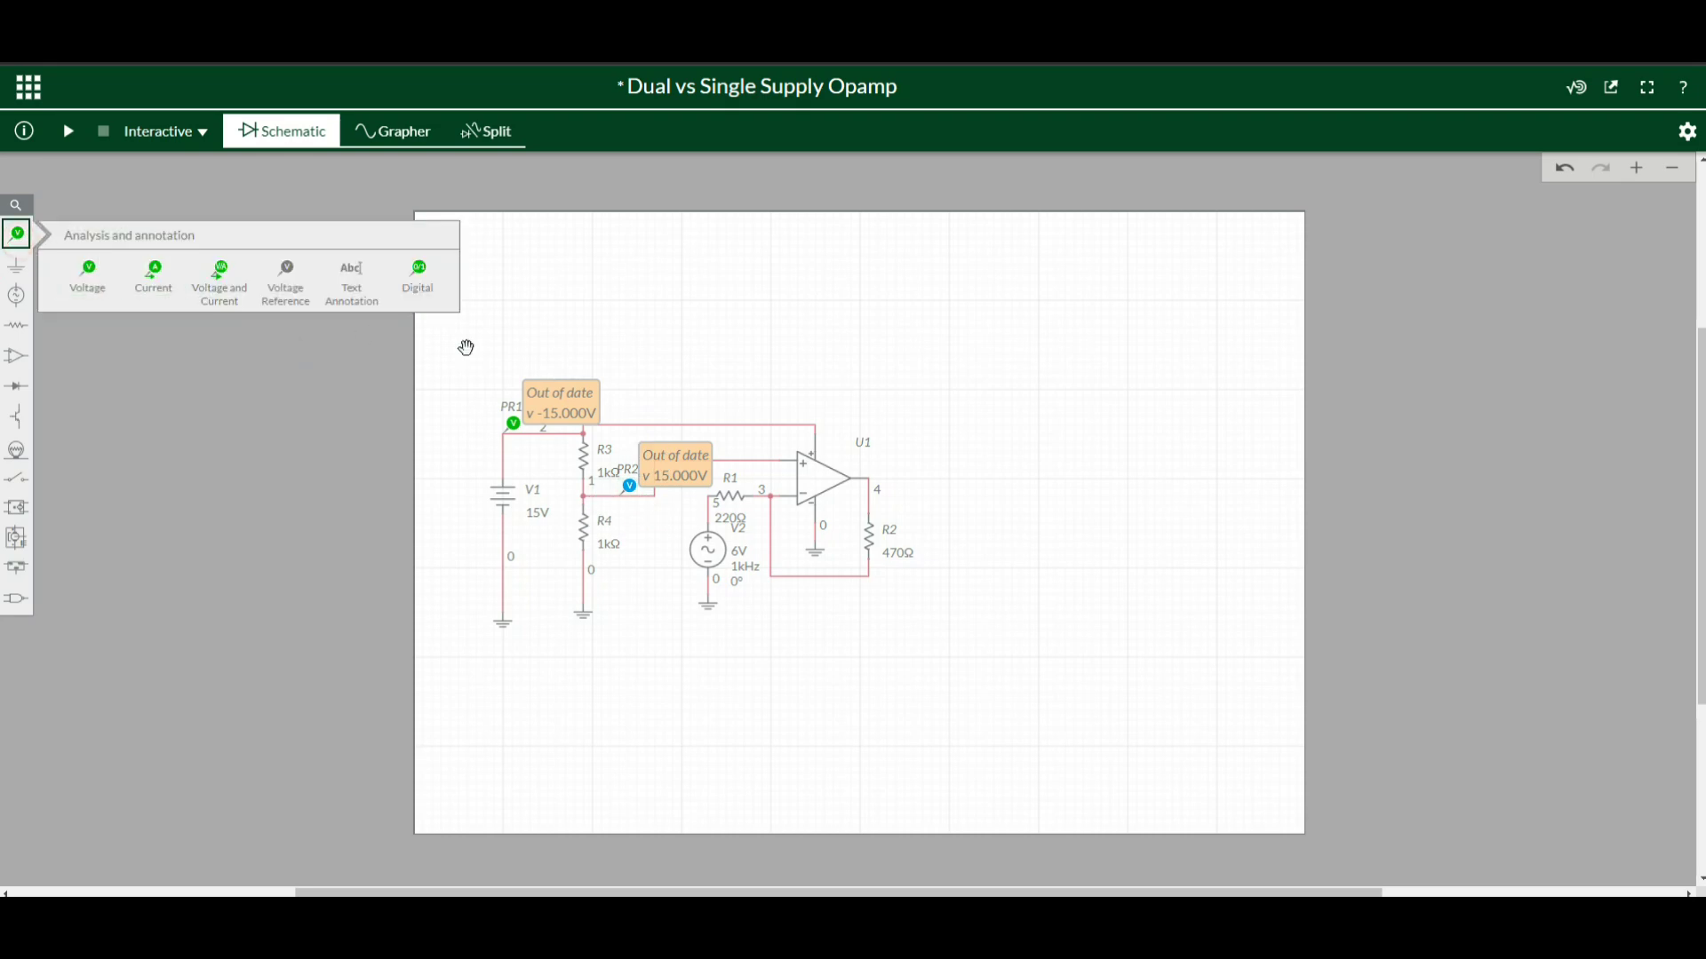
{"action": "left_click", "coordinate": [105, 273]}
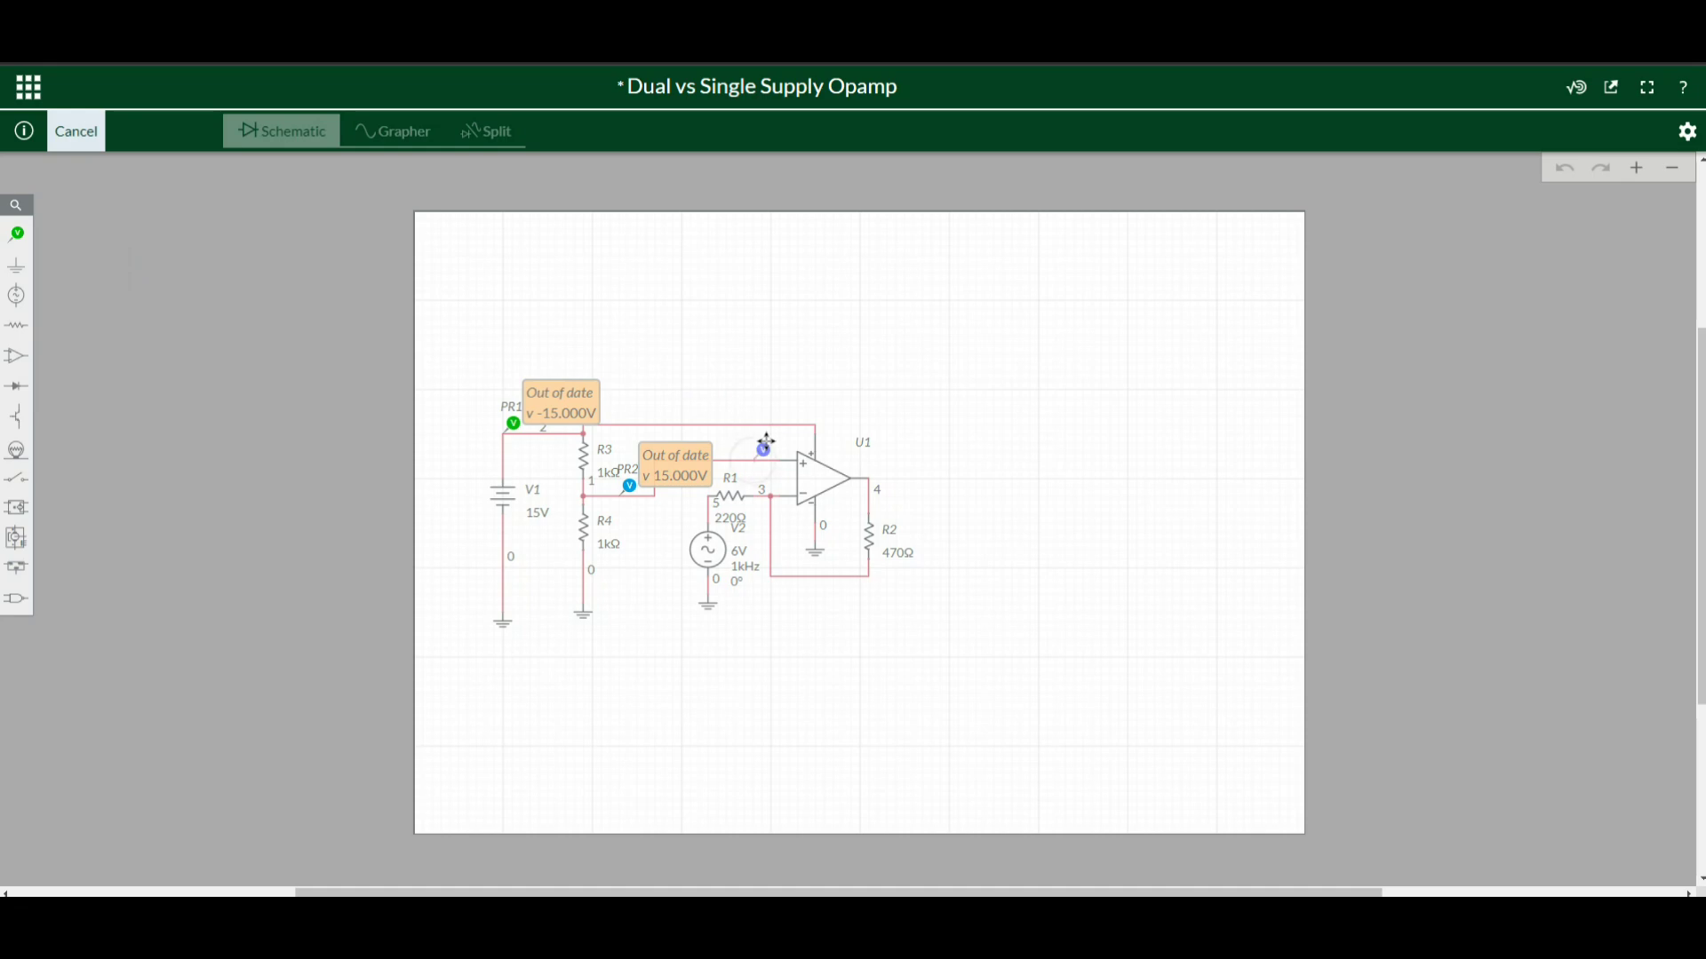
{"action": "left_click", "coordinate": [721, 508]}
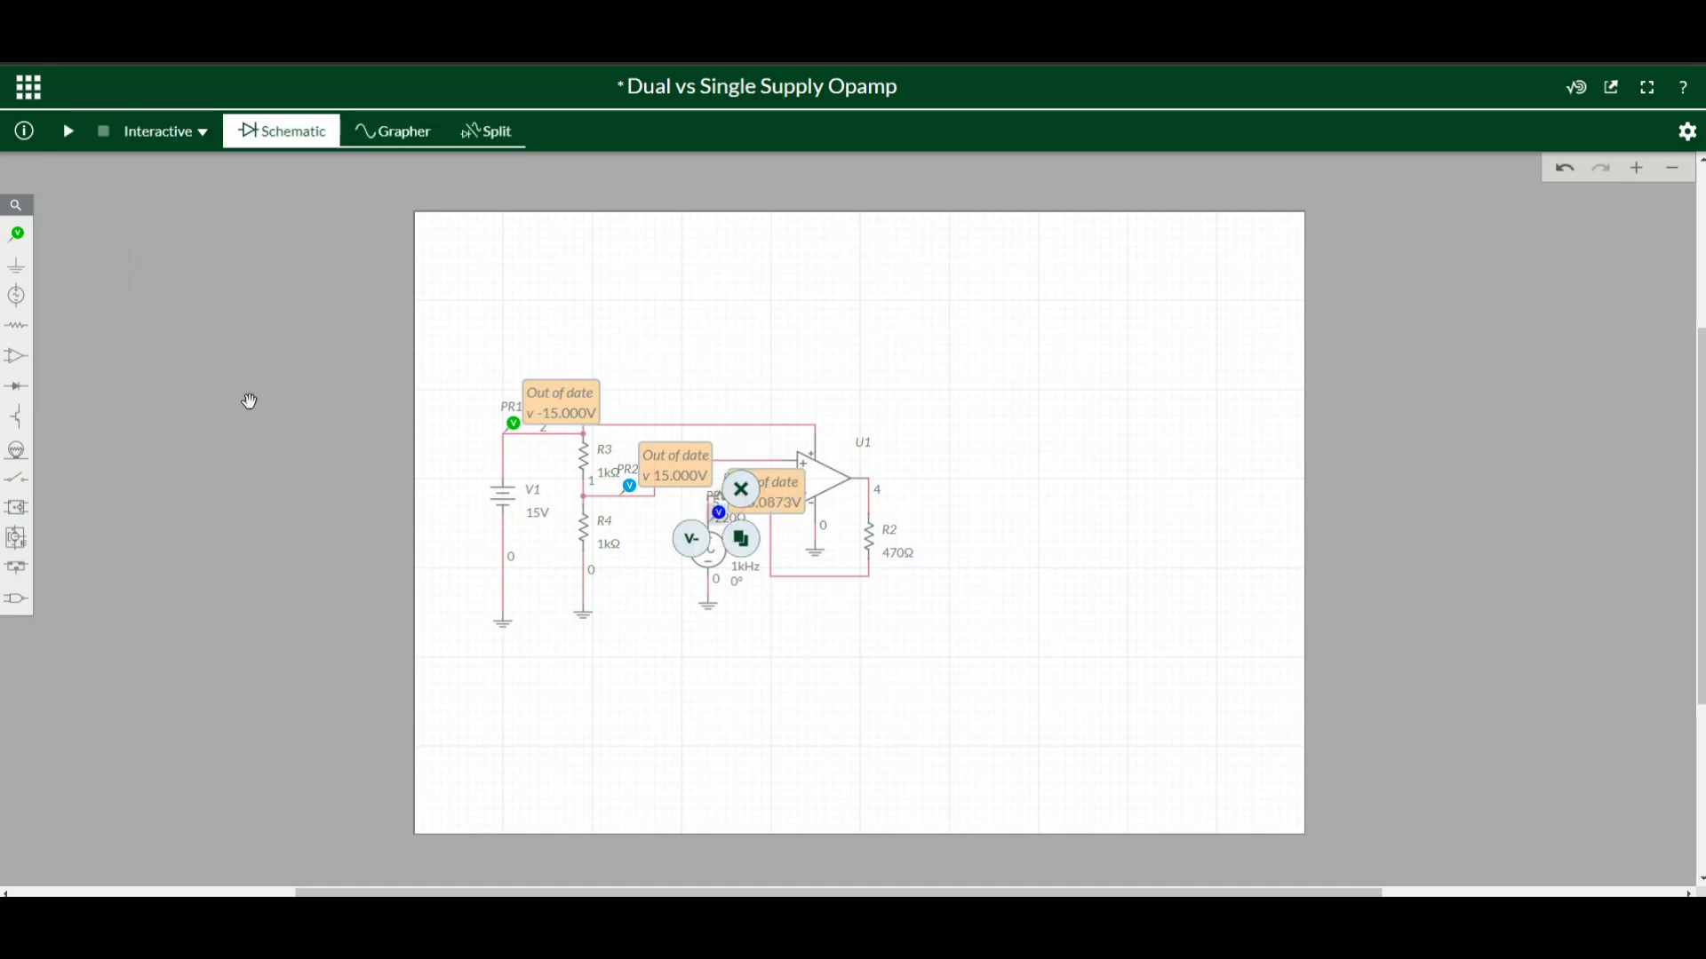
{"action": "left_click", "coordinate": [17, 233]}
{"action": "left_click", "coordinate": [83, 270]}
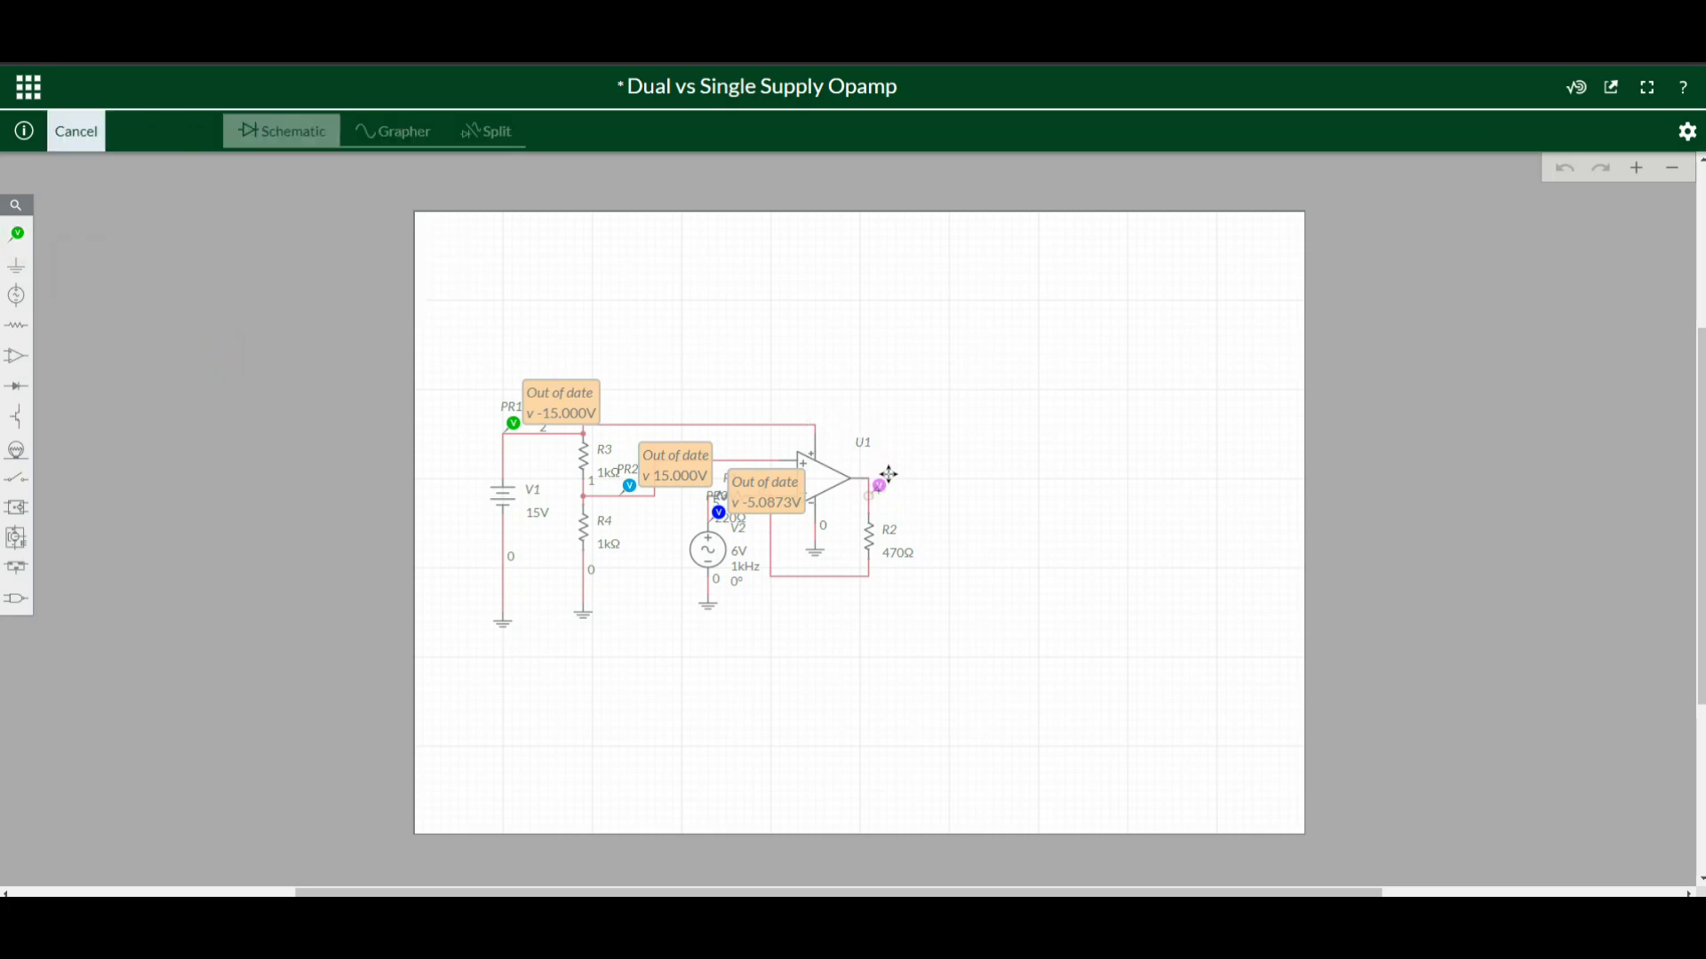
{"action": "left_click", "coordinate": [881, 483]}
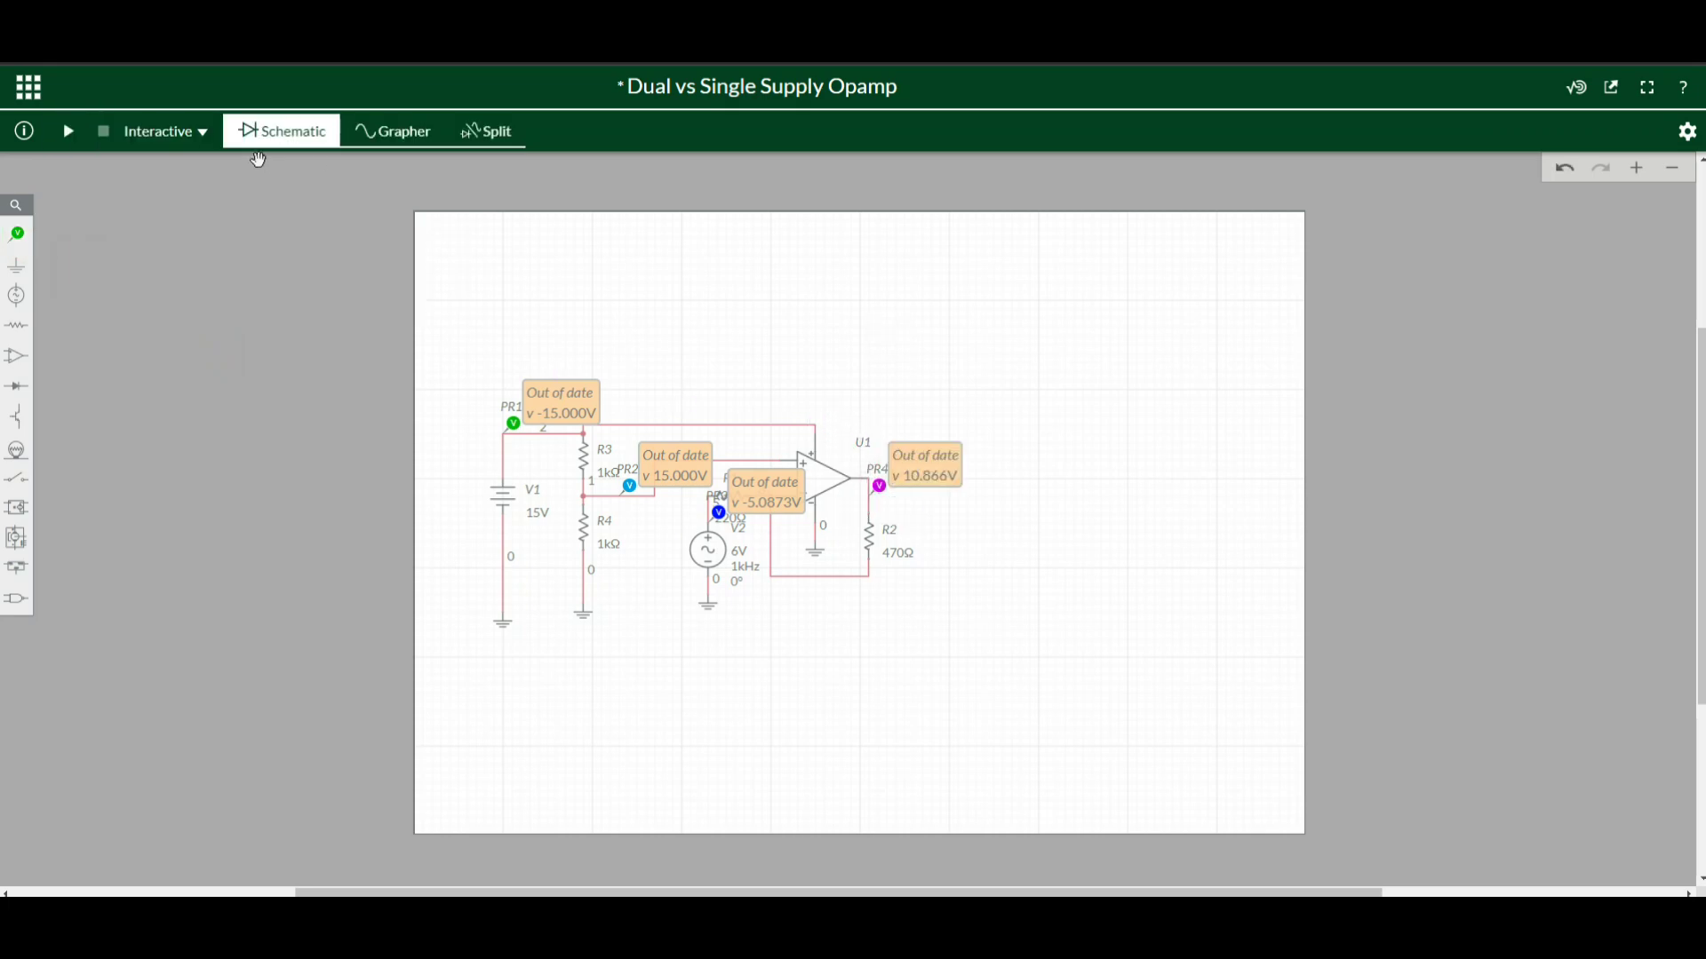
- Run the simulation, view the schematic beside the probe graph in Split, then stop it
{"action": "left_click", "coordinate": [73, 131]}
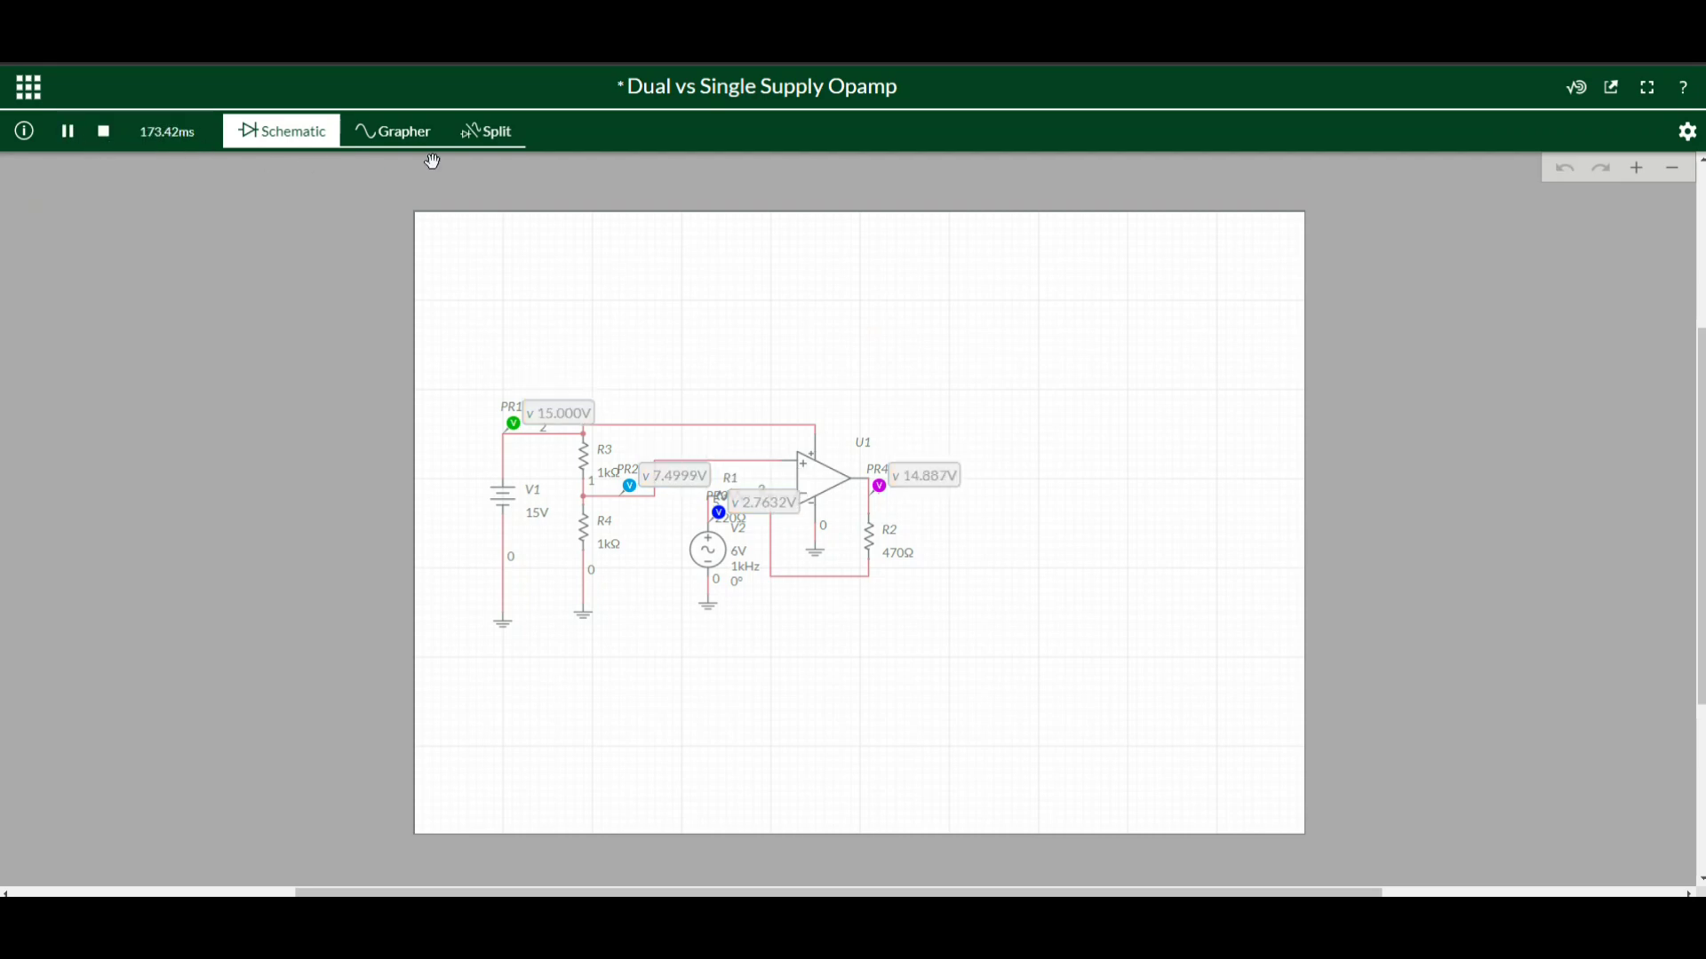
{"action": "left_click", "coordinate": [476, 133]}
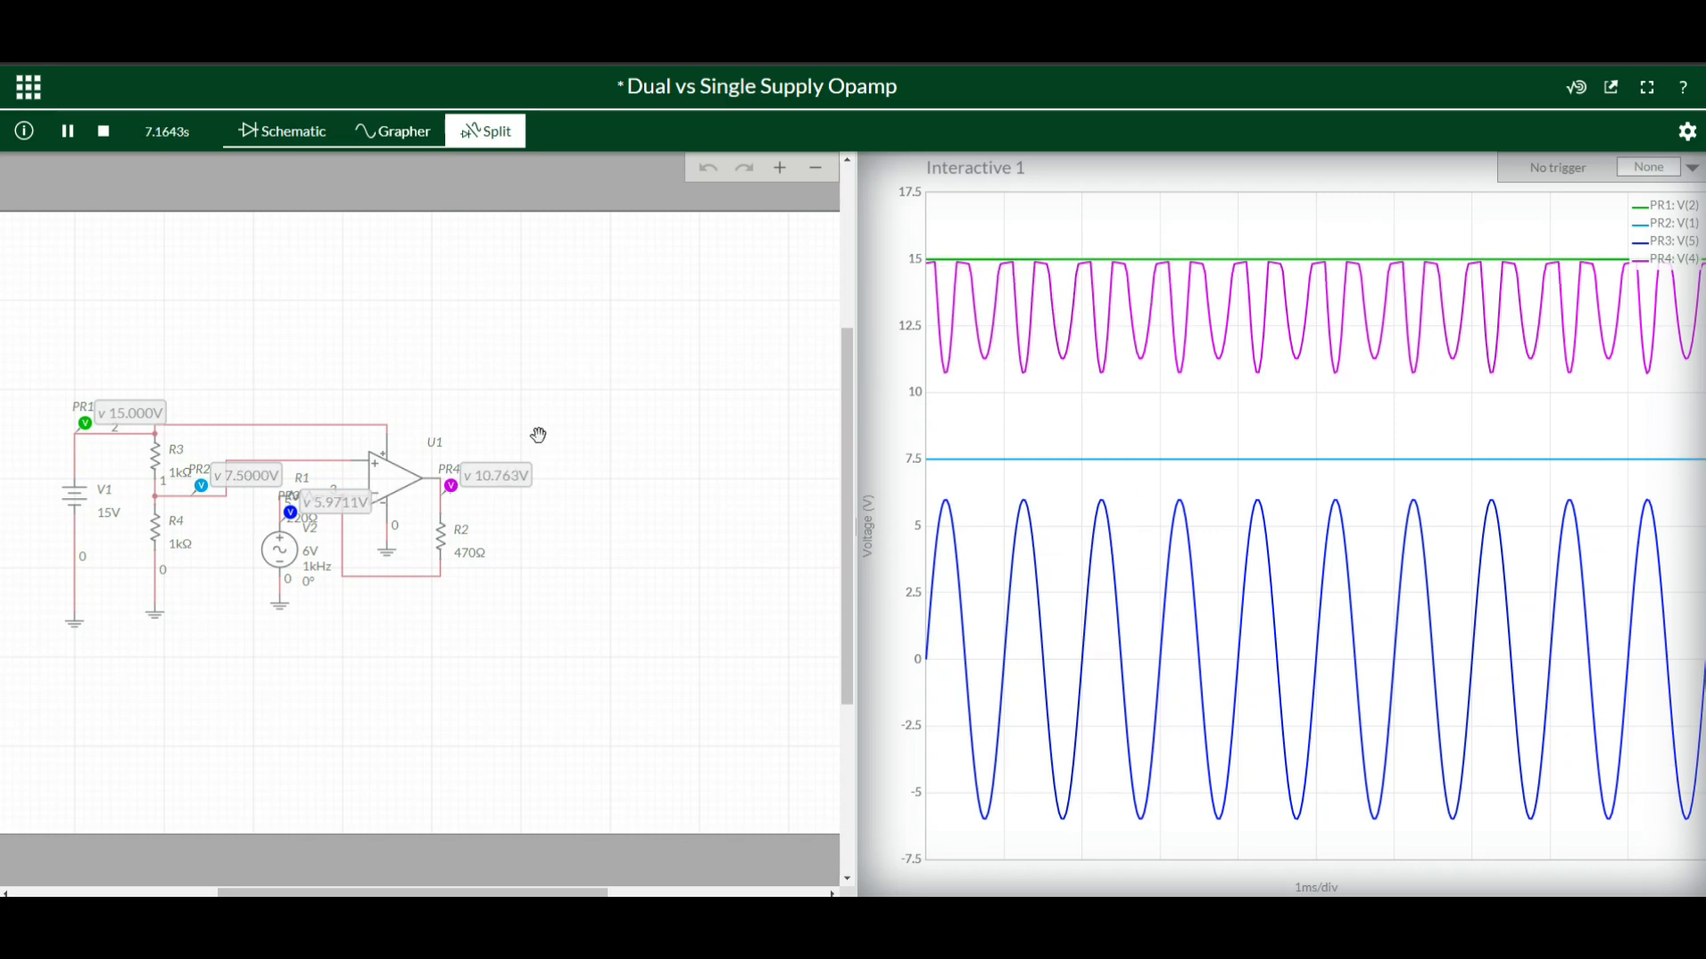
{"action": "left_click", "coordinate": [266, 132]}
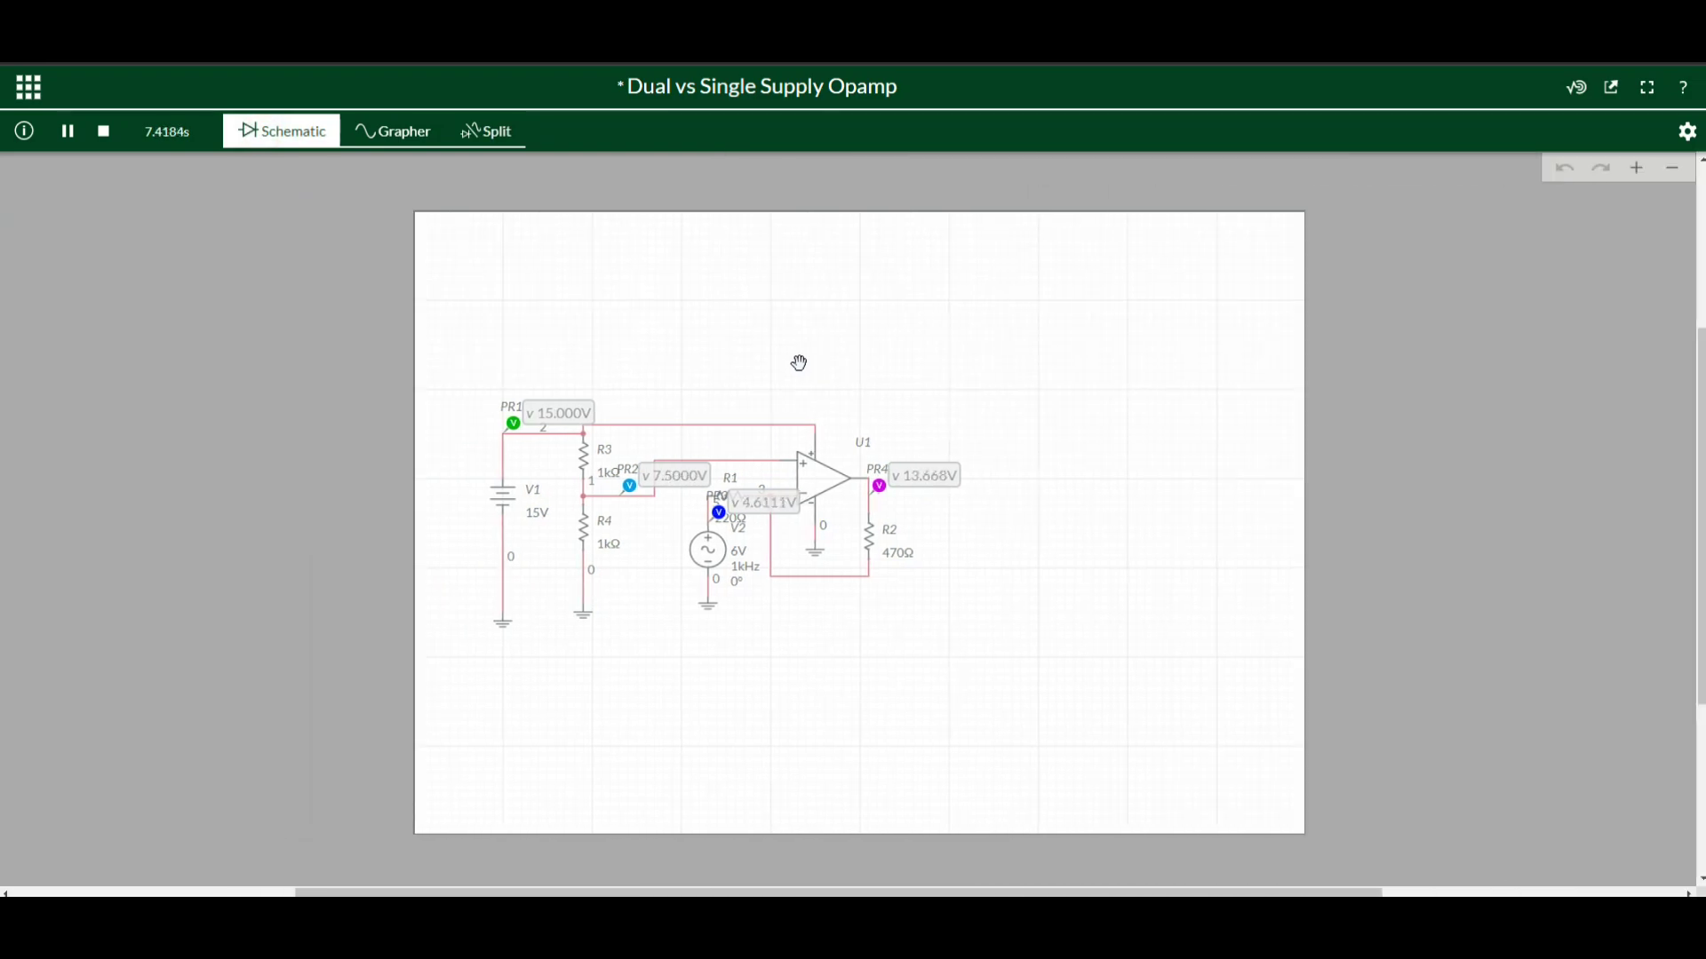
{"action": "left_click", "coordinate": [486, 132]}
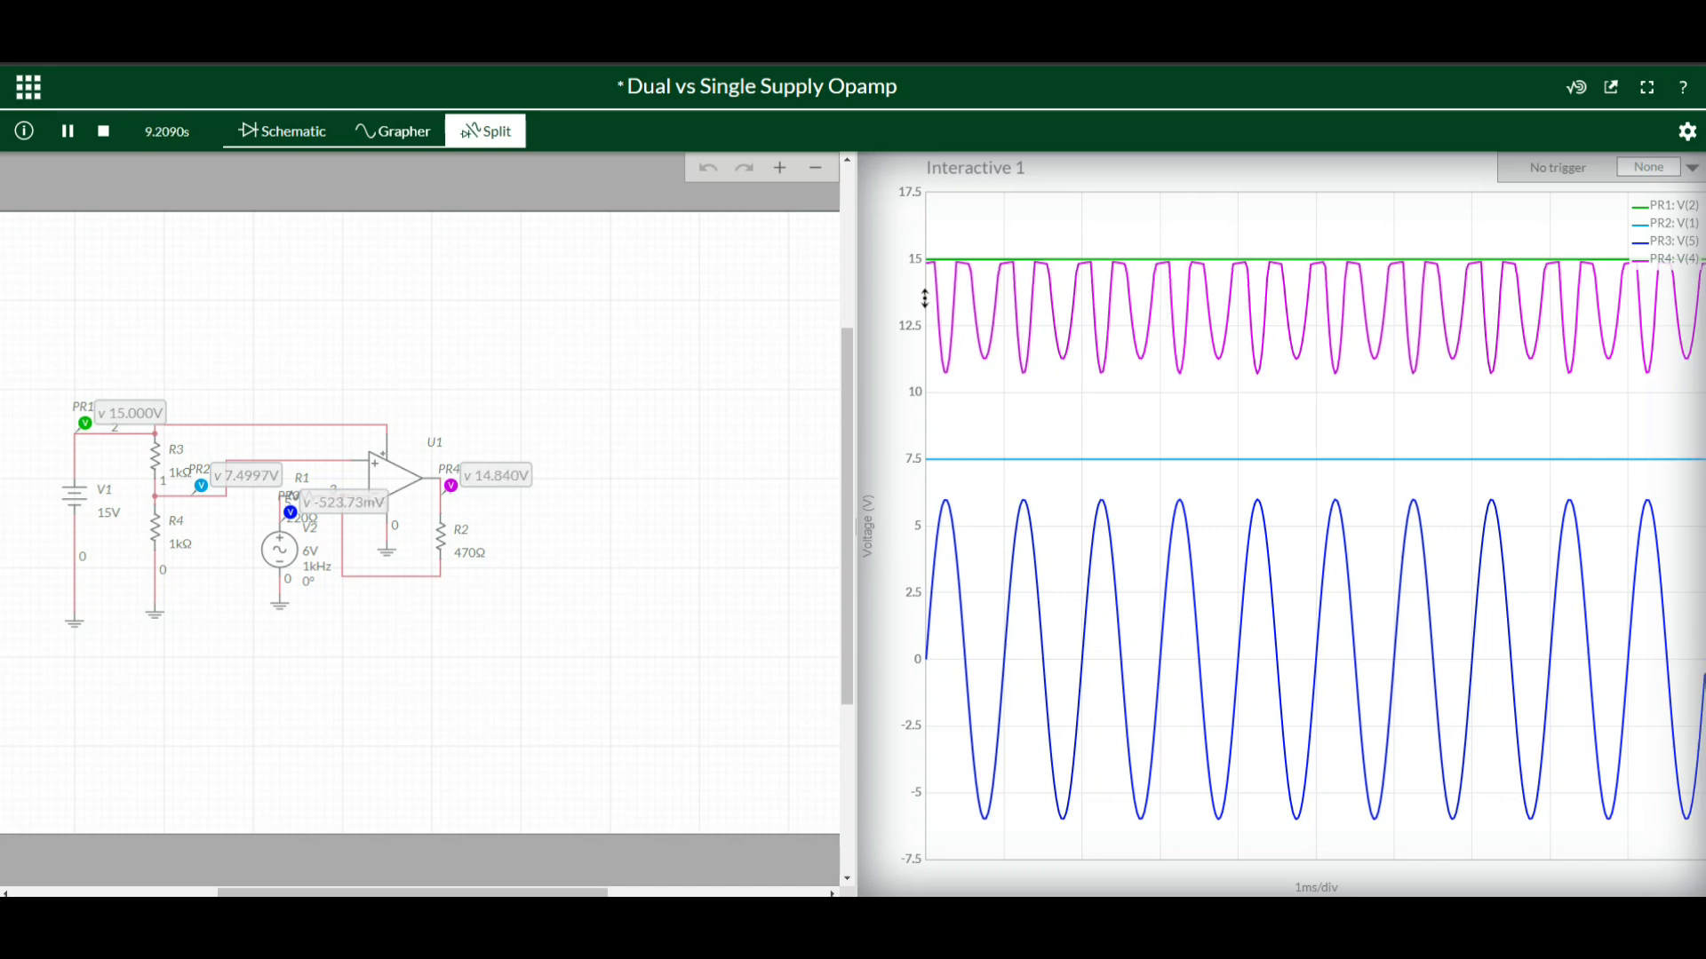
{"action": "left_click", "coordinate": [103, 130]}
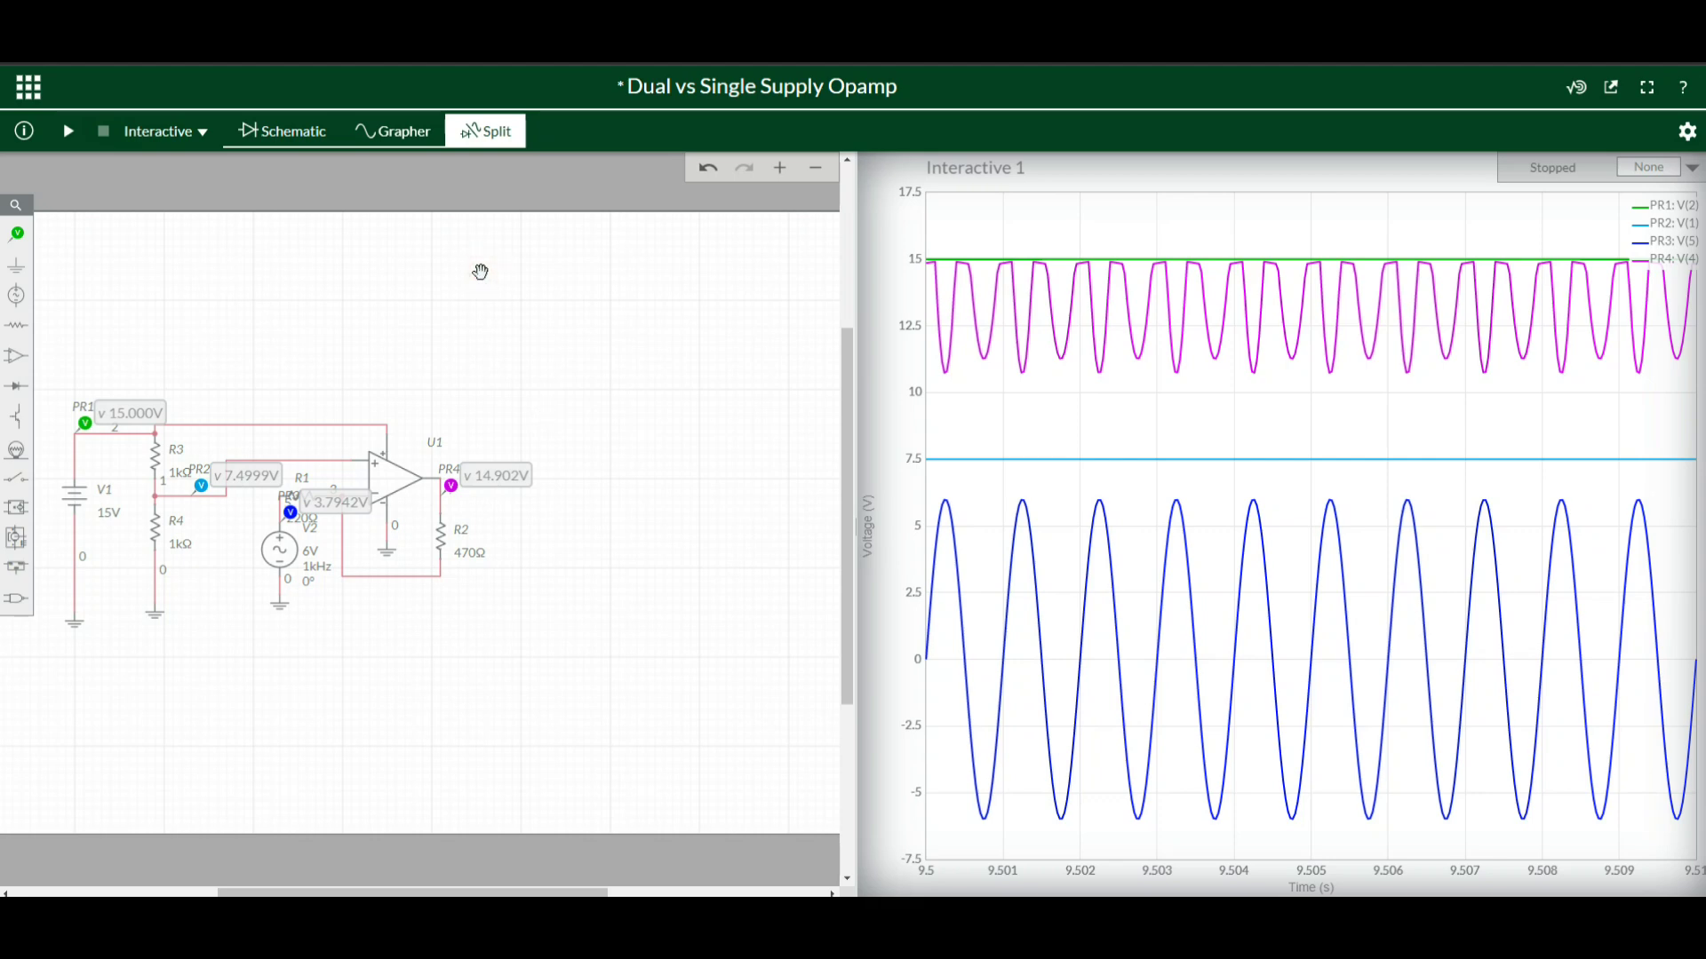